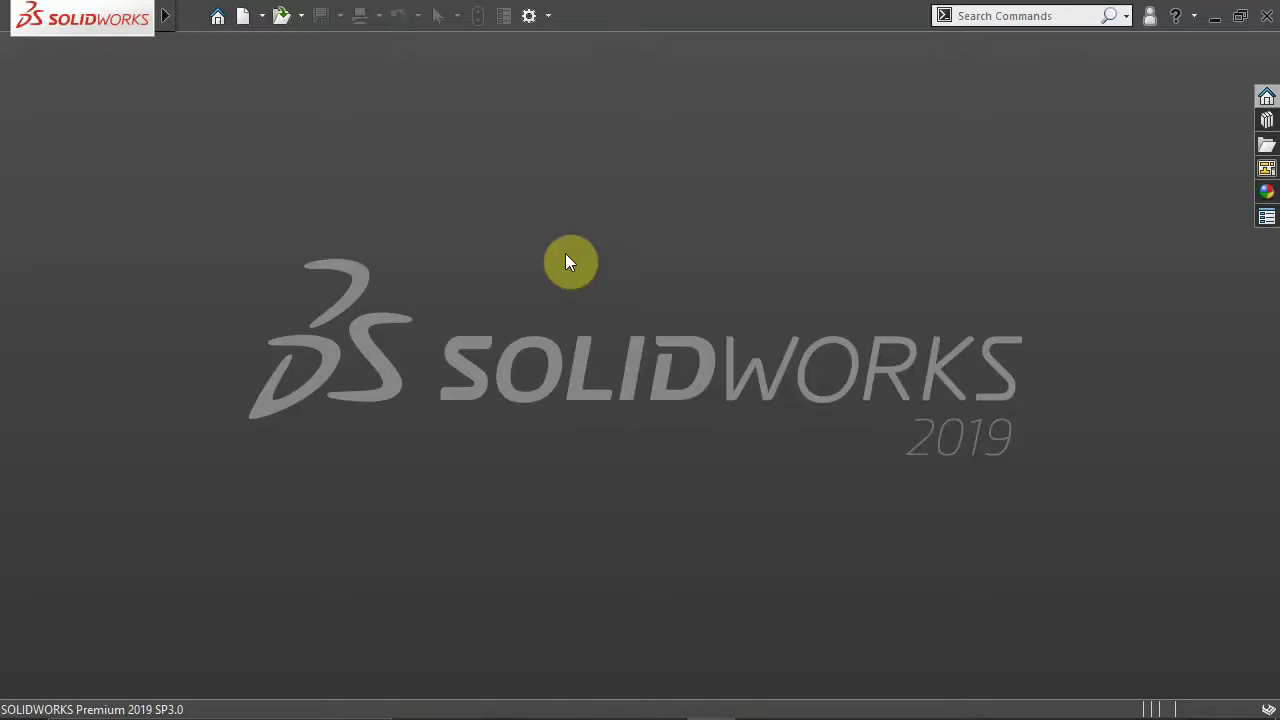
Step: Create a new part and open a sketch on the Alzado plane
left_click(243, 16)
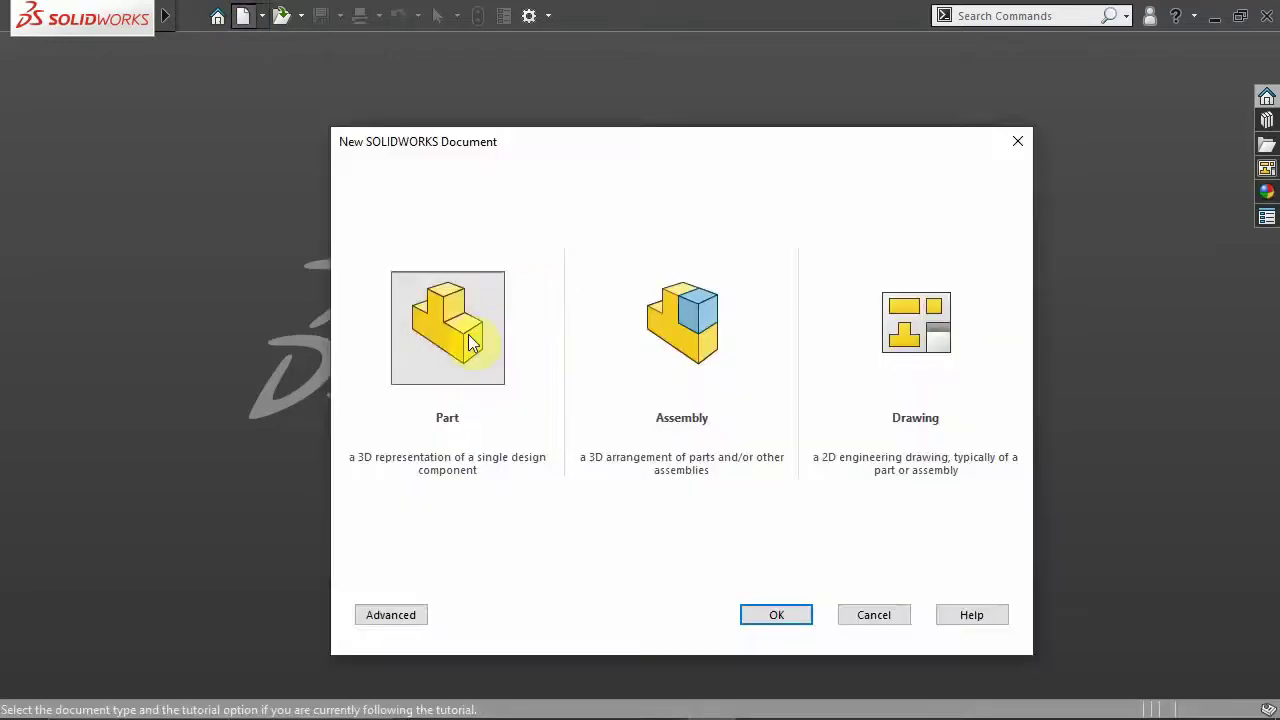
left_click(760, 612)
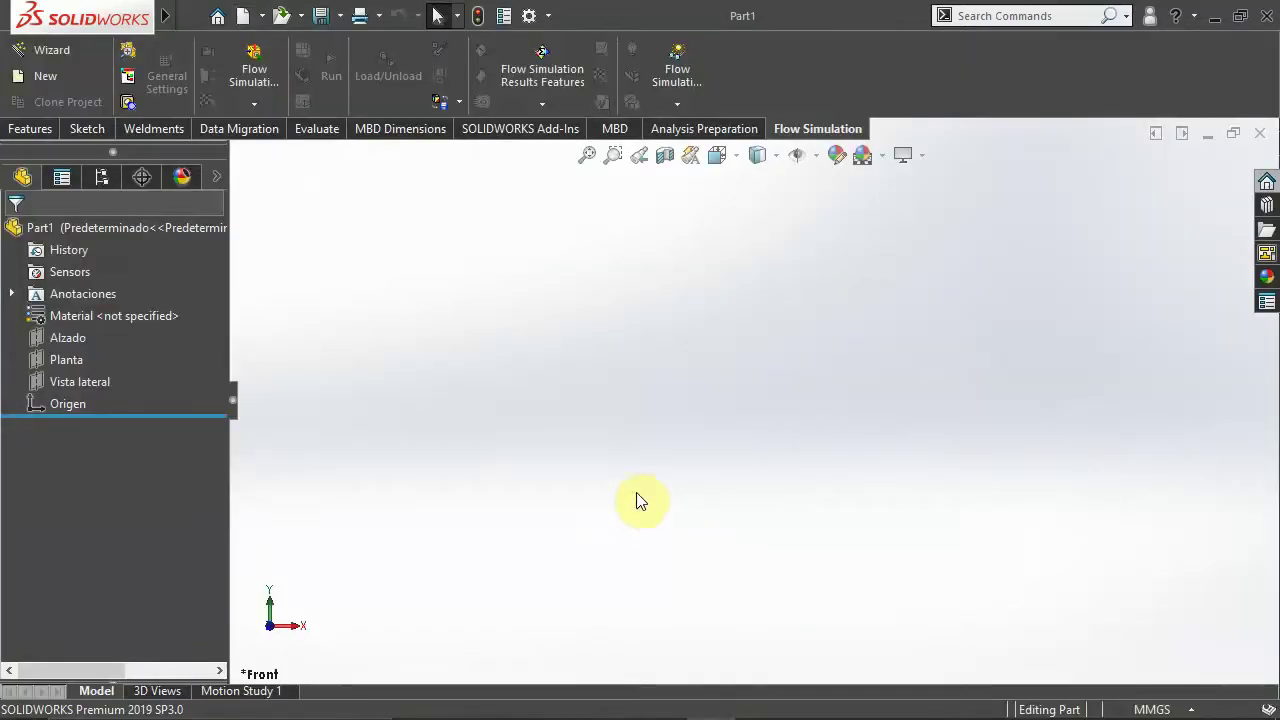
left_click(68, 337)
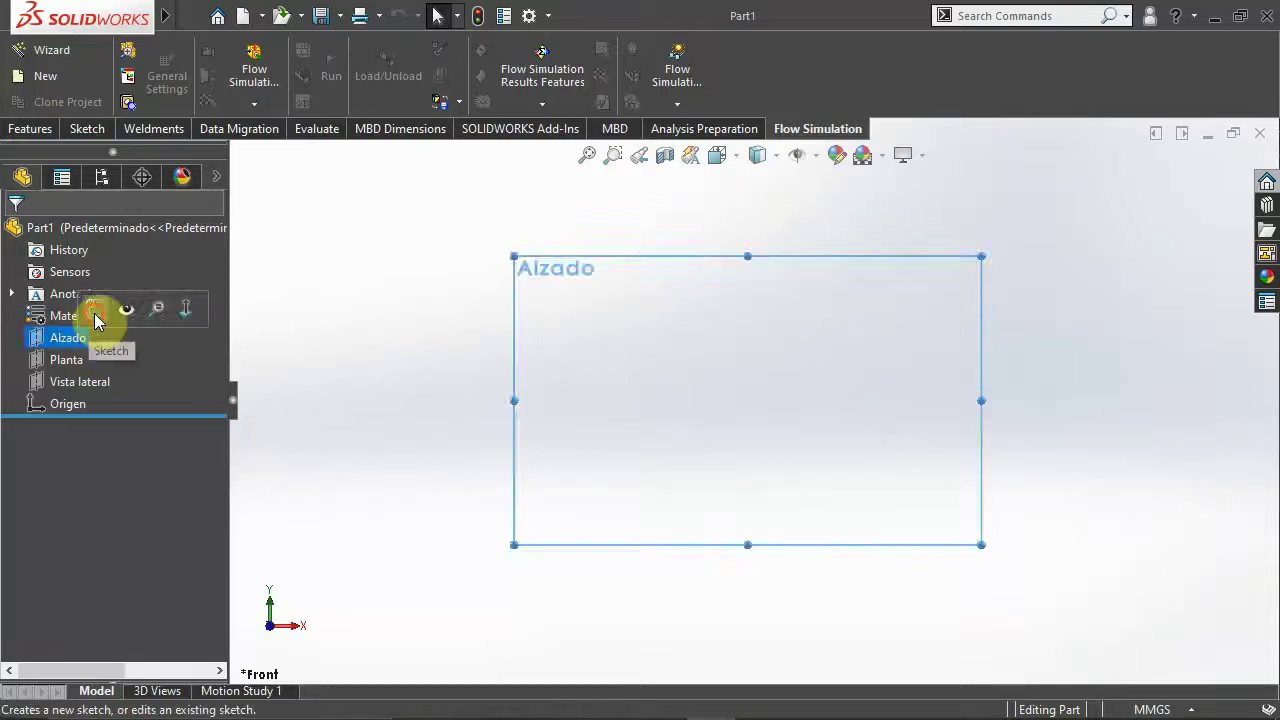
left_click(92, 310)
left_click(360, 412)
middle_click_drag(548, 439, 400, 554, "ctrl")
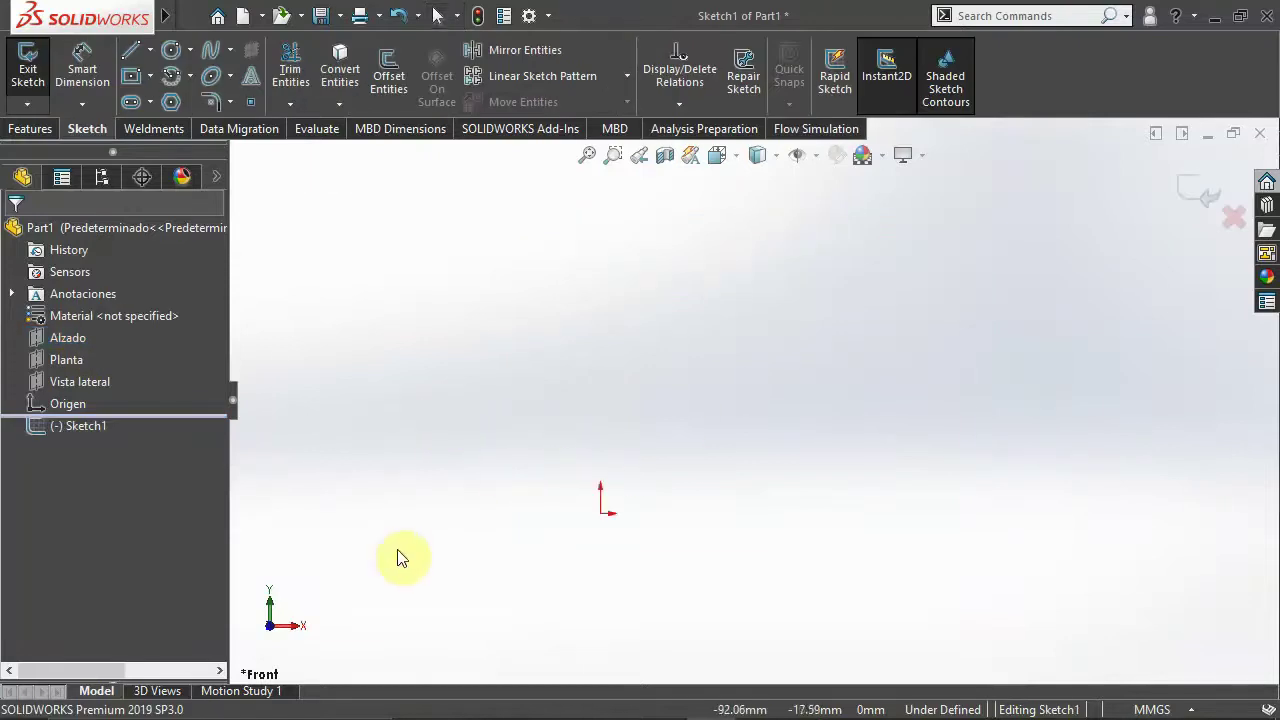
Step: Draw a corner rectangle starting at the origin
key("s")
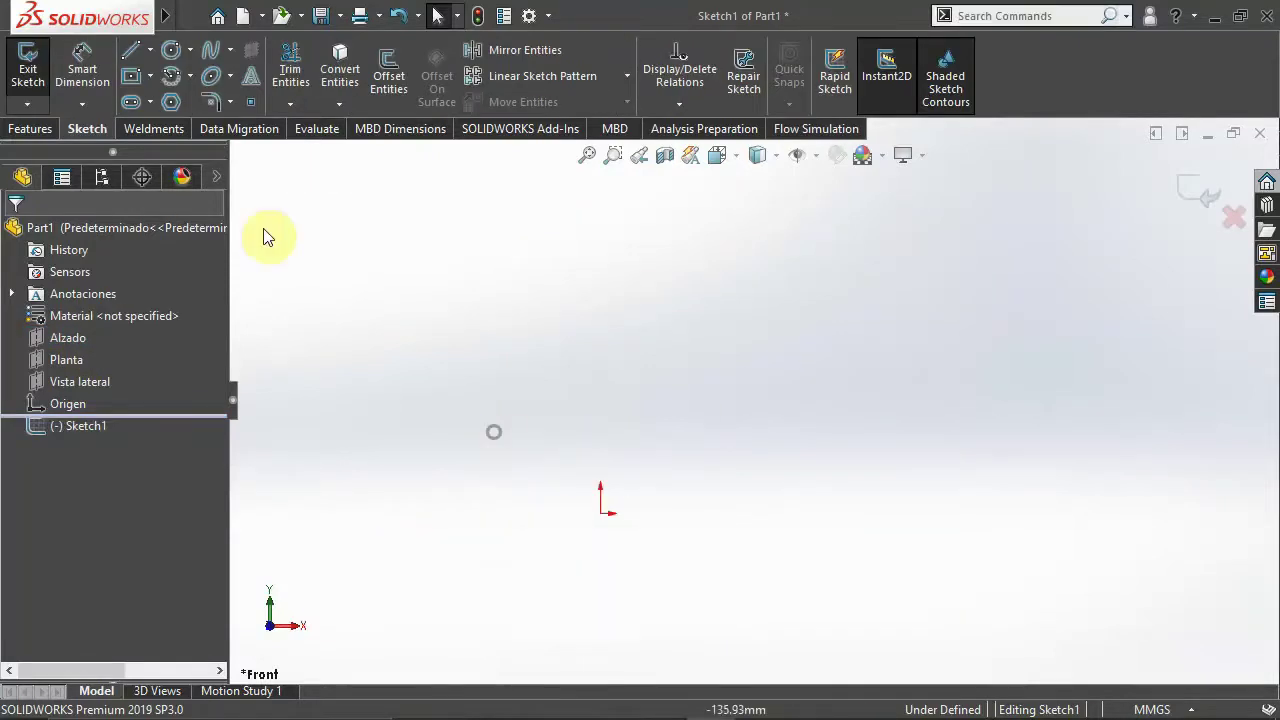
left_click(148, 83)
left_click(150, 100)
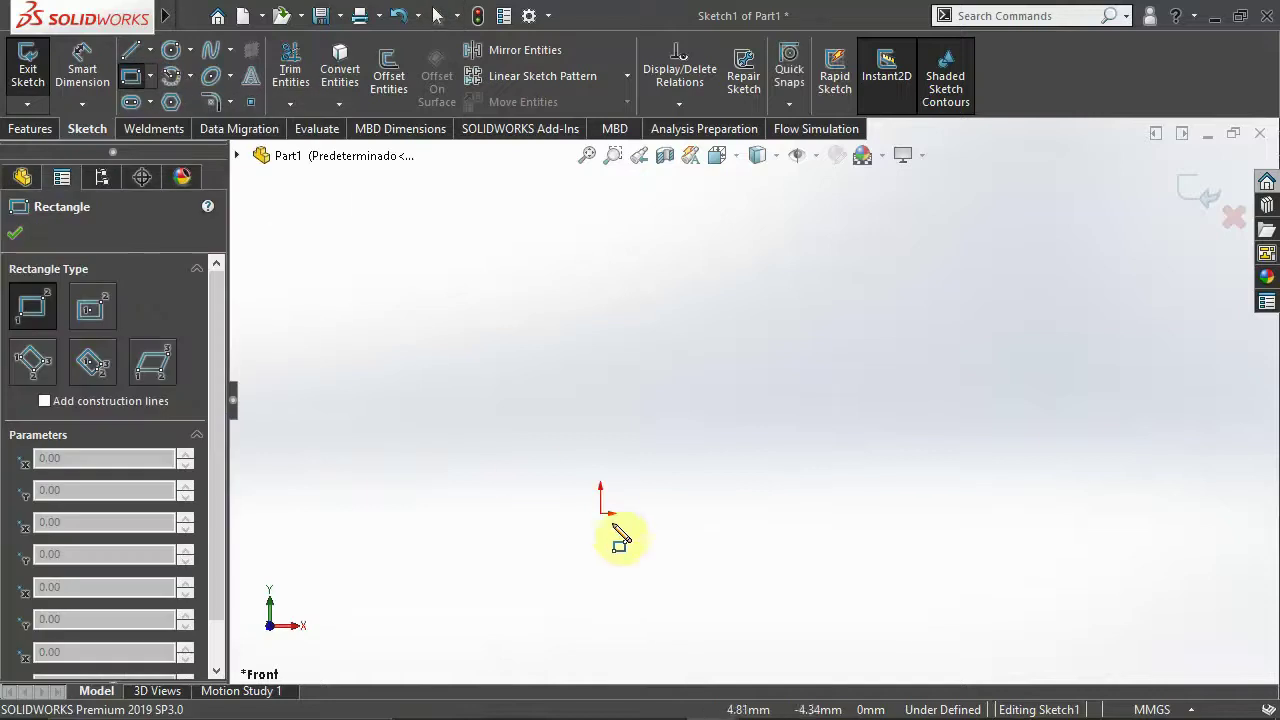
left_click(600, 514)
middle_click_drag(814, 374, 630, 500, "ctrl")
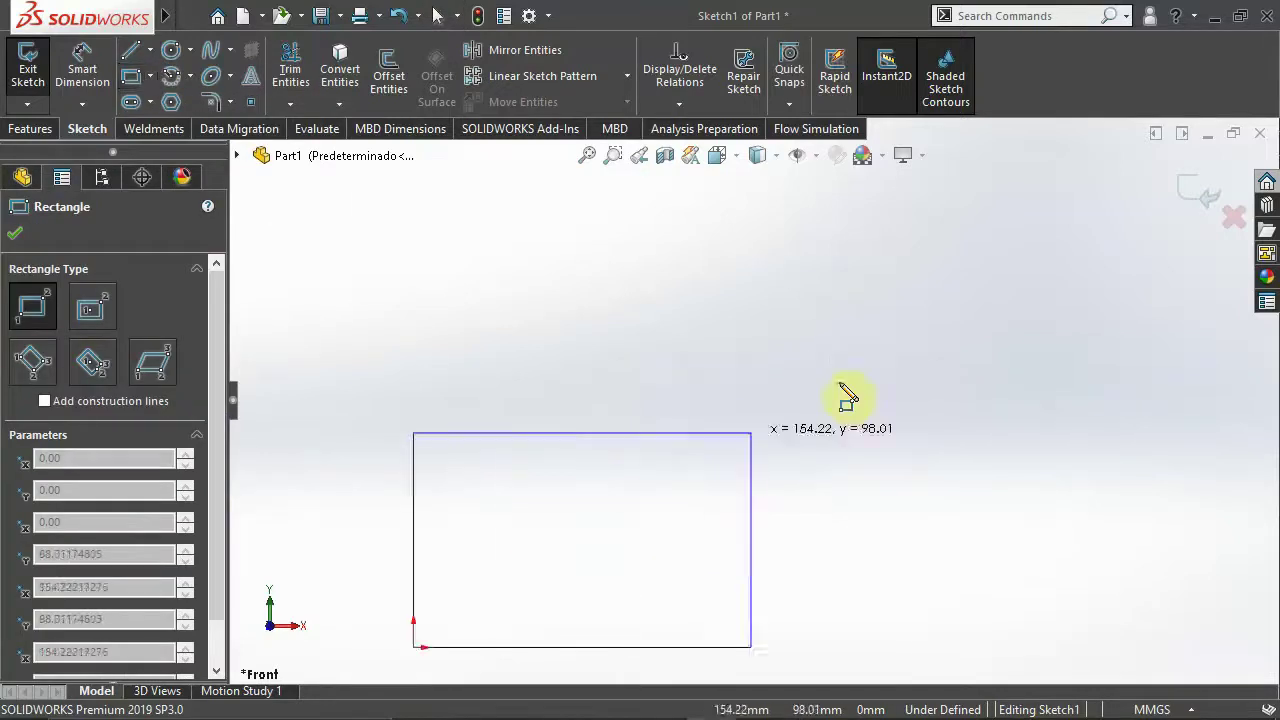
left_click(908, 343)
Step: Draw a second, larger corner rectangle above and to the right of the first
scroll(791, 400, "down", 3)
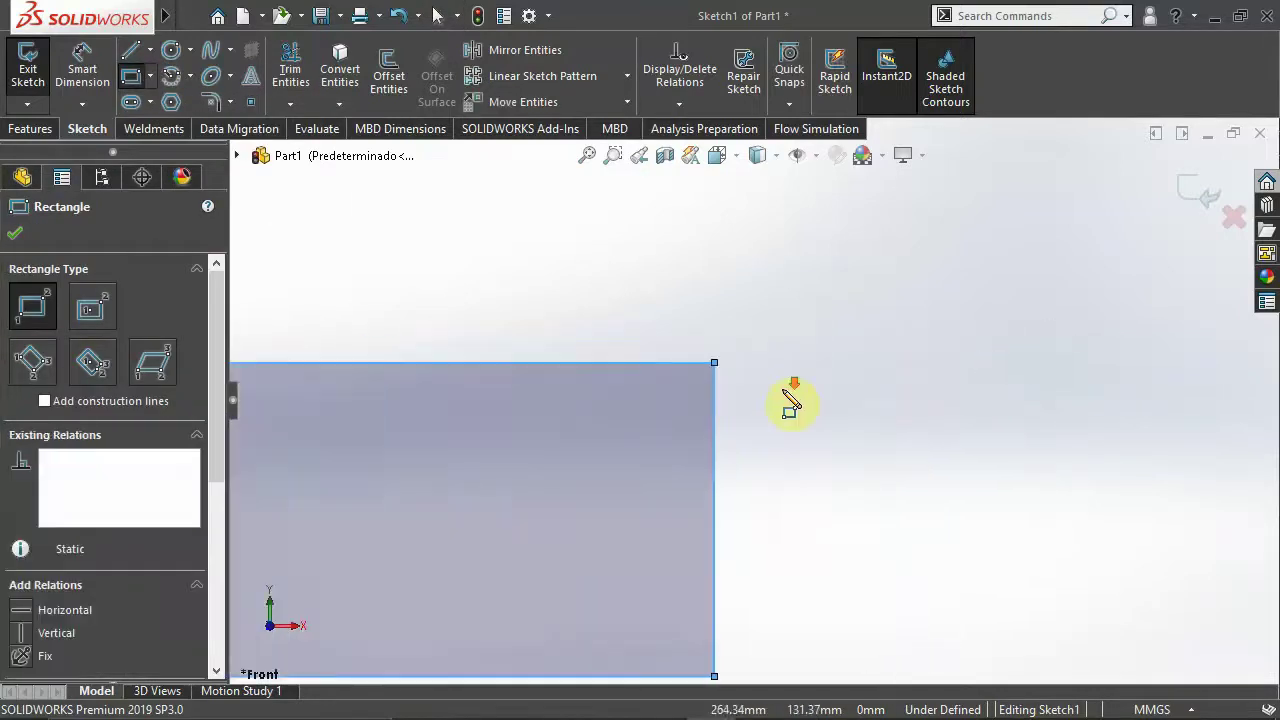
scroll(790, 400, "down", 2)
scroll(791, 401, "up", 1)
scroll(795, 400, "up", 4)
middle_click_drag(811, 403, 634, 463, "ctrl")
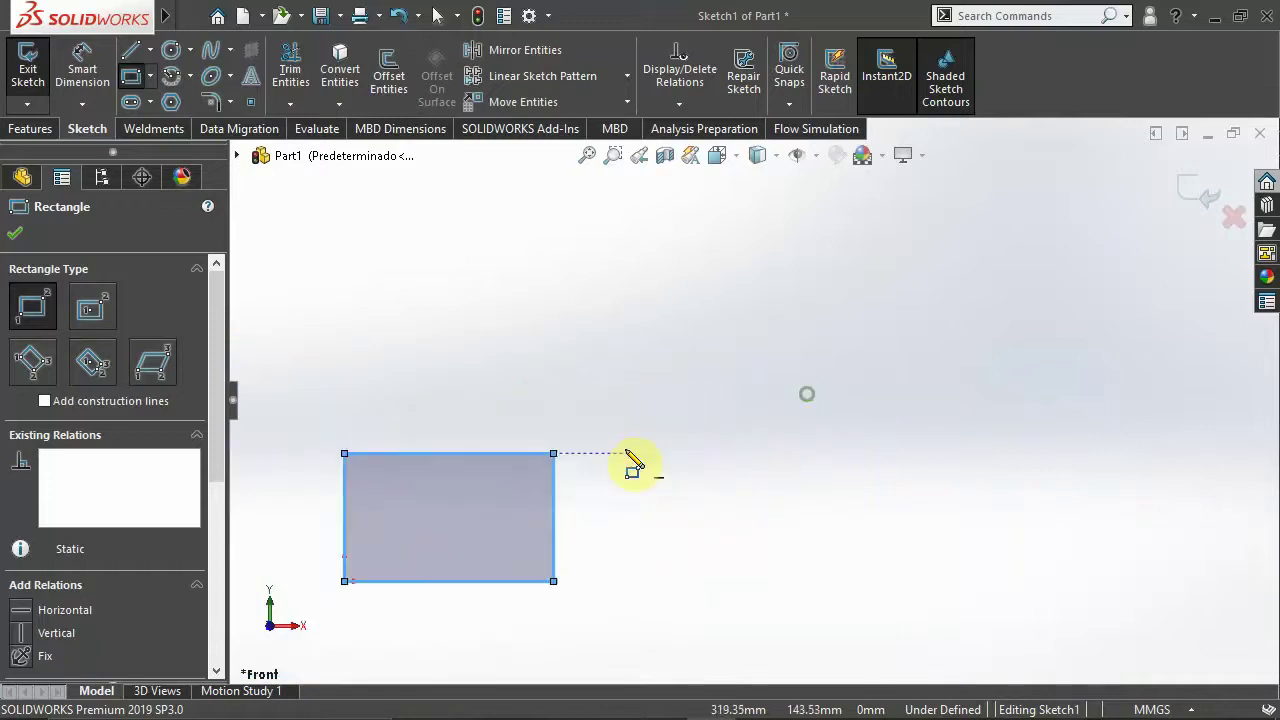
left_click(601, 453)
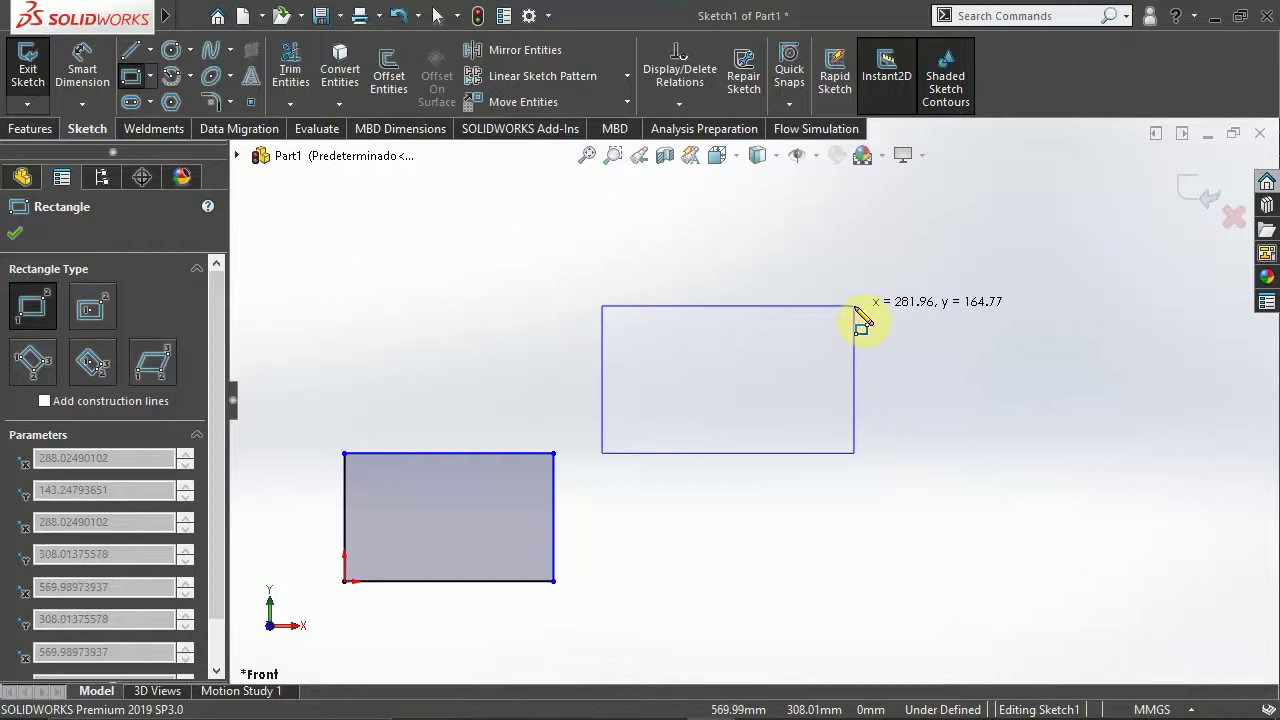
left_click(855, 305)
key("Escape")
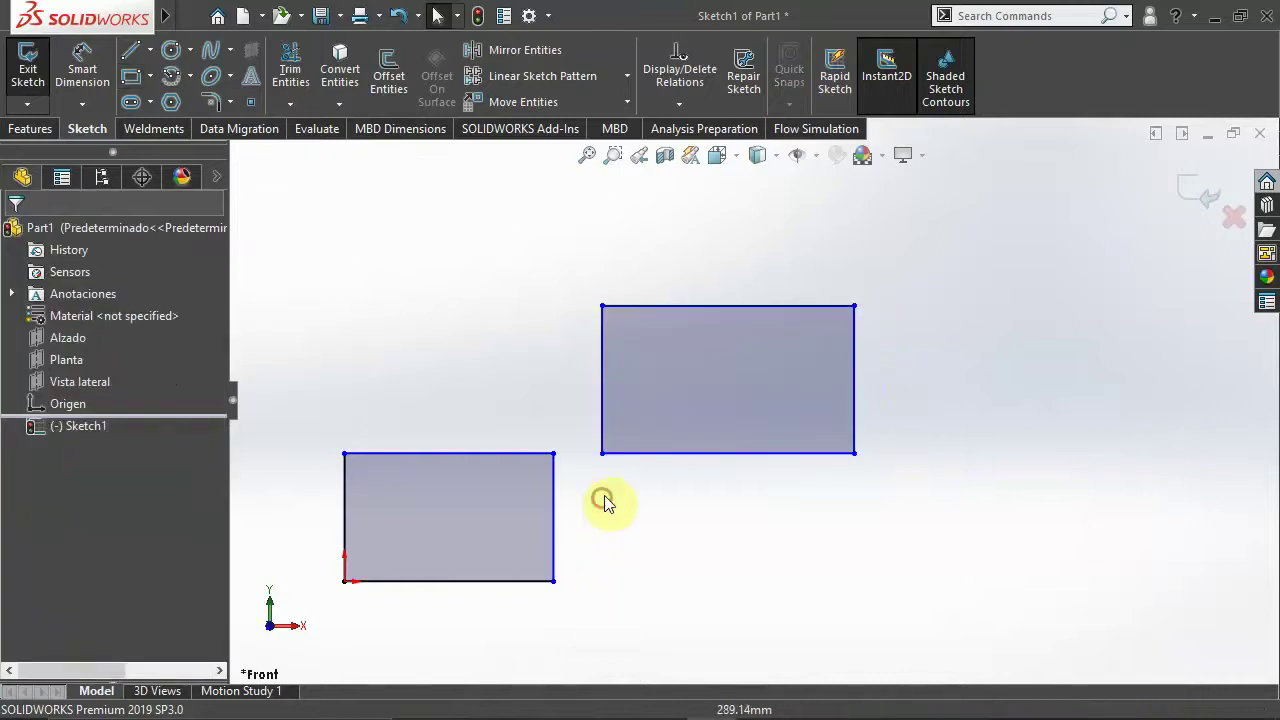
scroll(610, 484, "down", 3)
Step: Draw two L-shaped lines forming a stepped channel from the upper rectangle to the lower one
key("s")
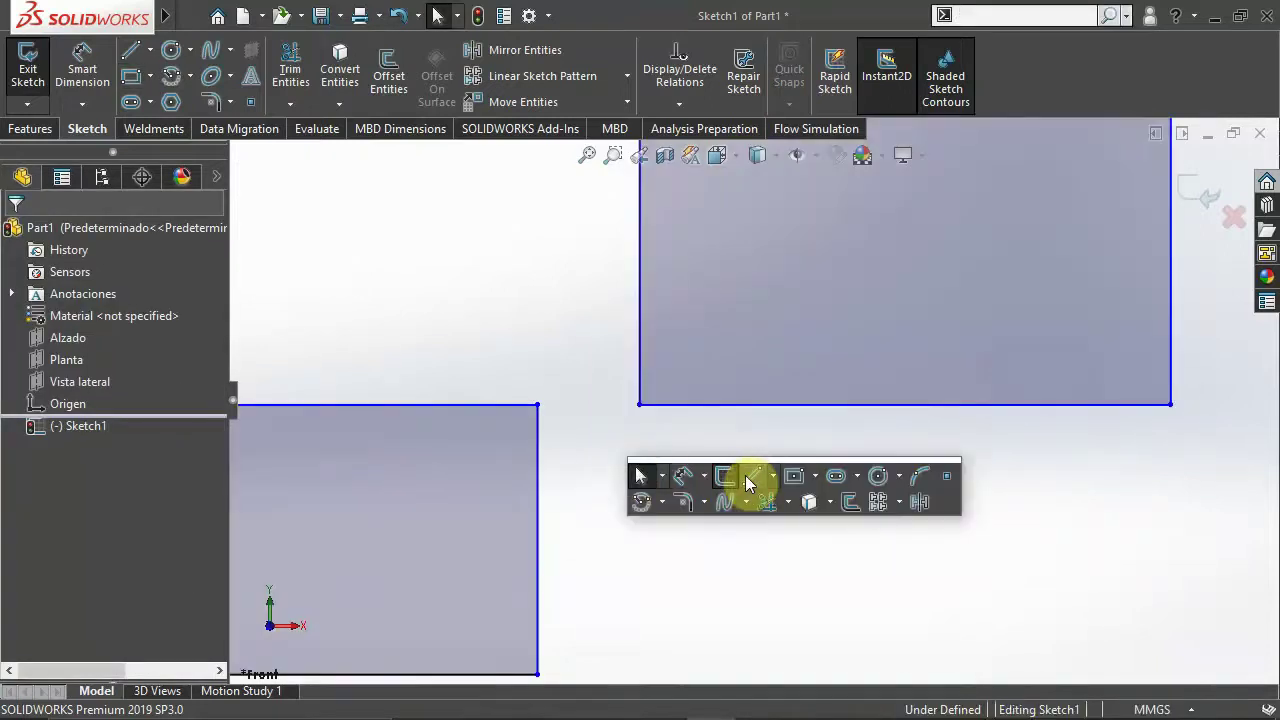
left_click(745, 476)
left_click_drag(686, 405, 686, 442)
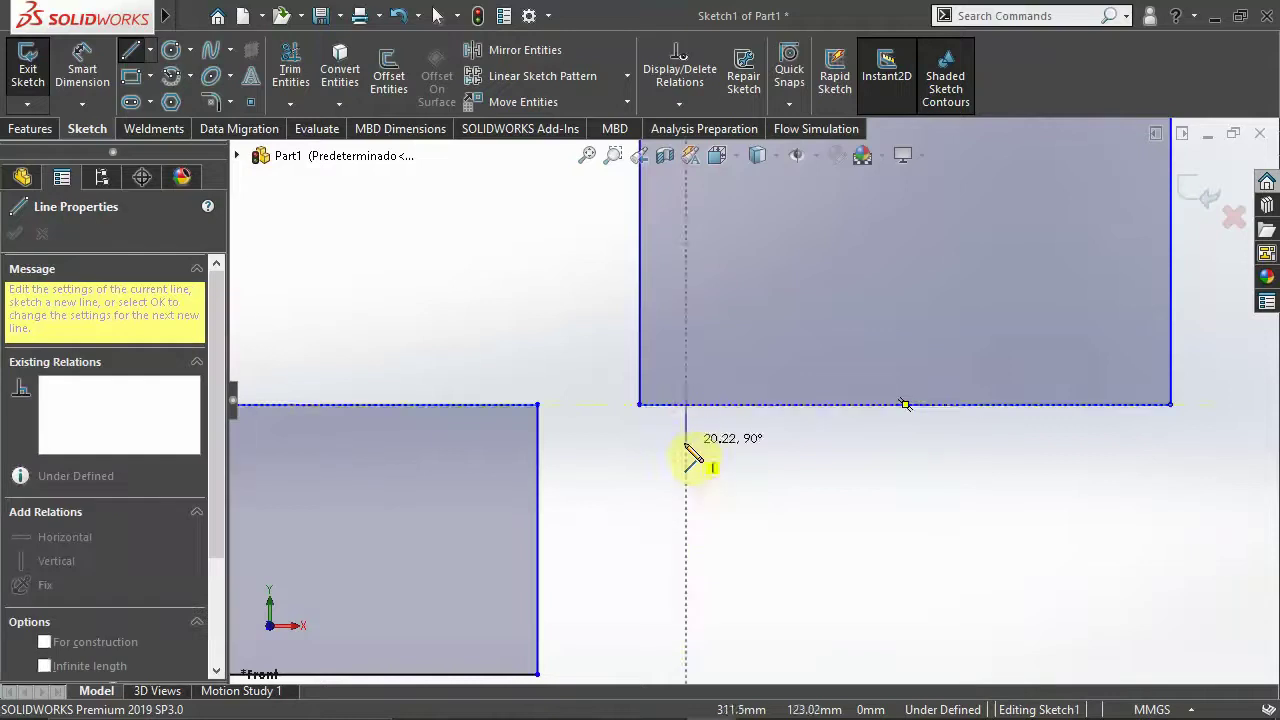
left_click(538, 442)
key("Escape")
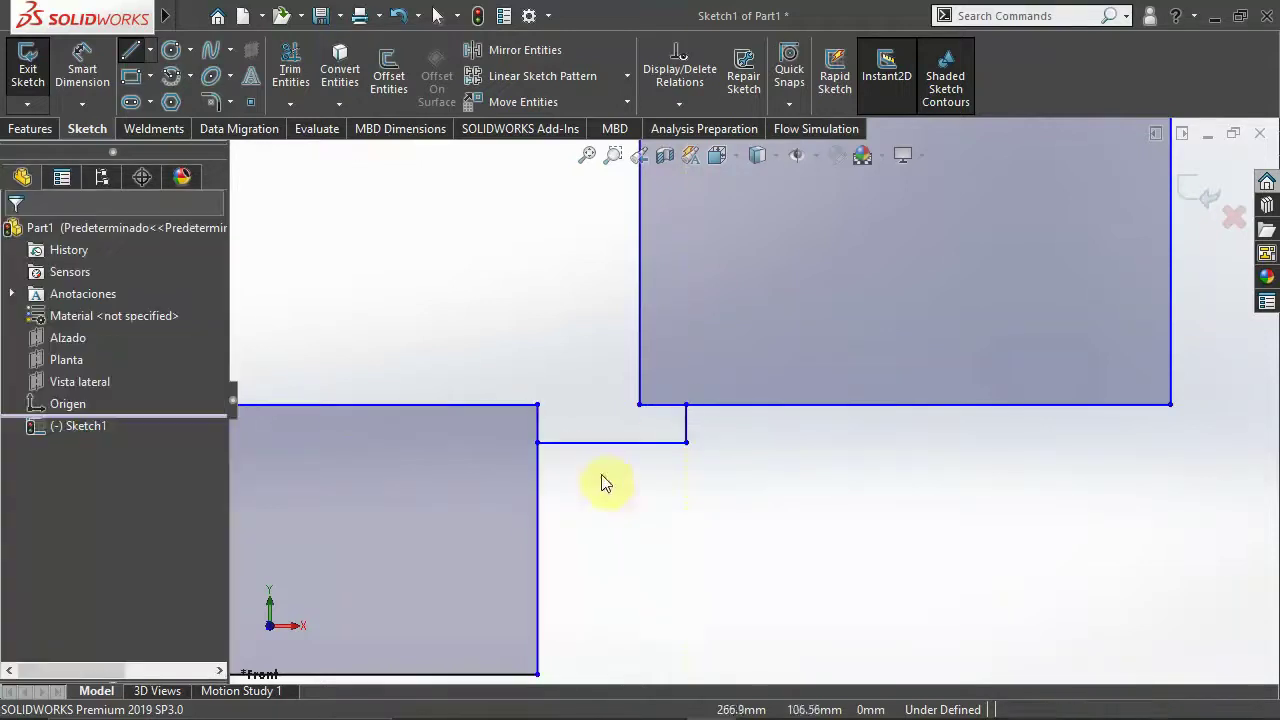
key("s")
left_click(729, 503)
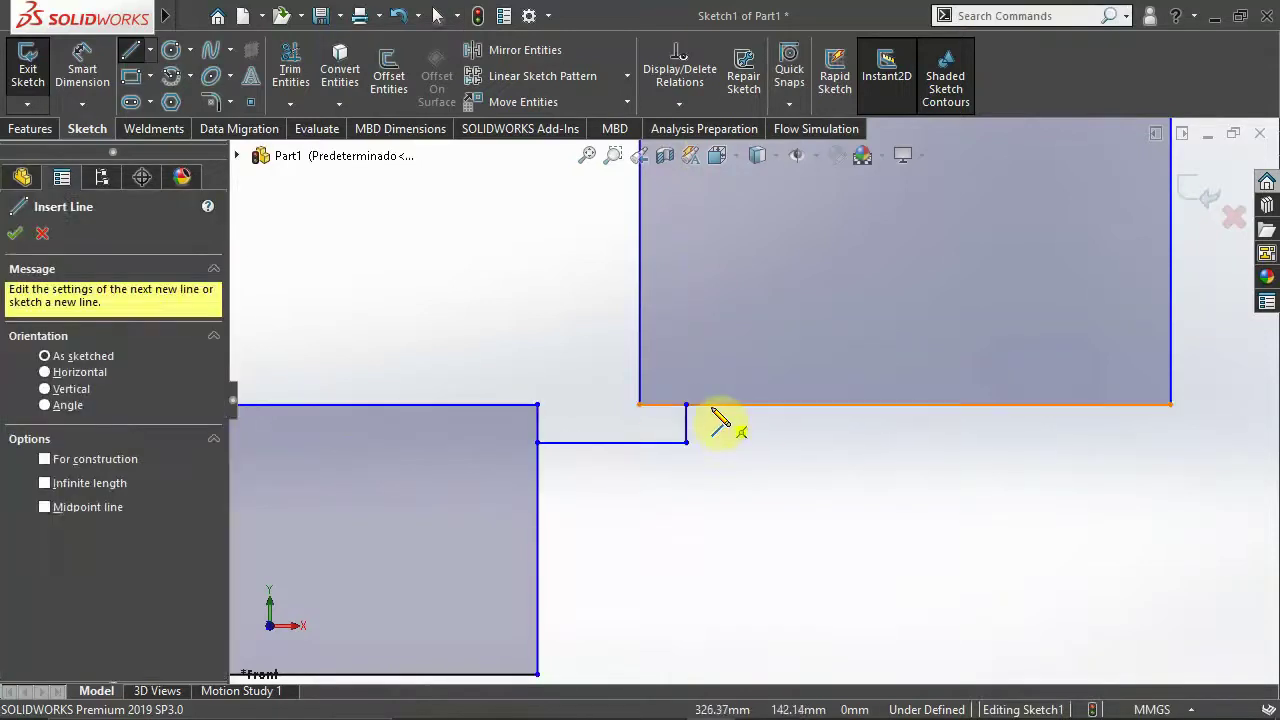
left_click(715, 404)
left_click(715, 471)
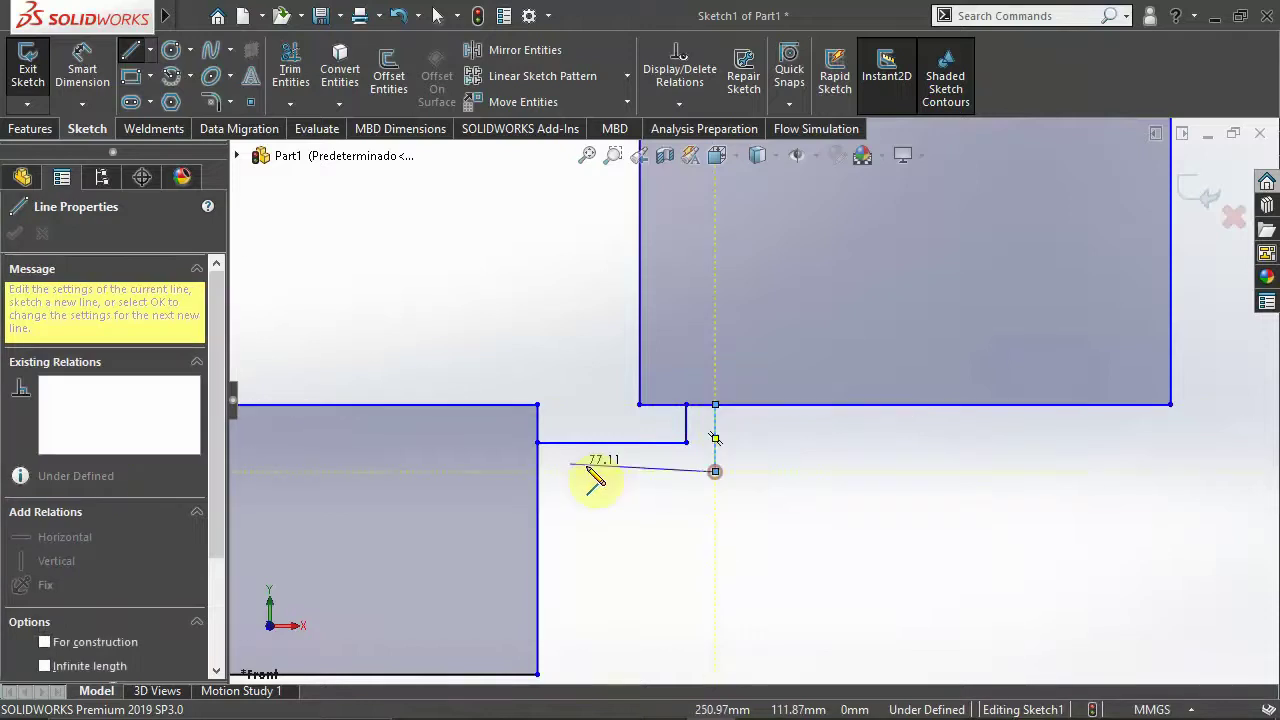
left_click(538, 470)
key("Escape")
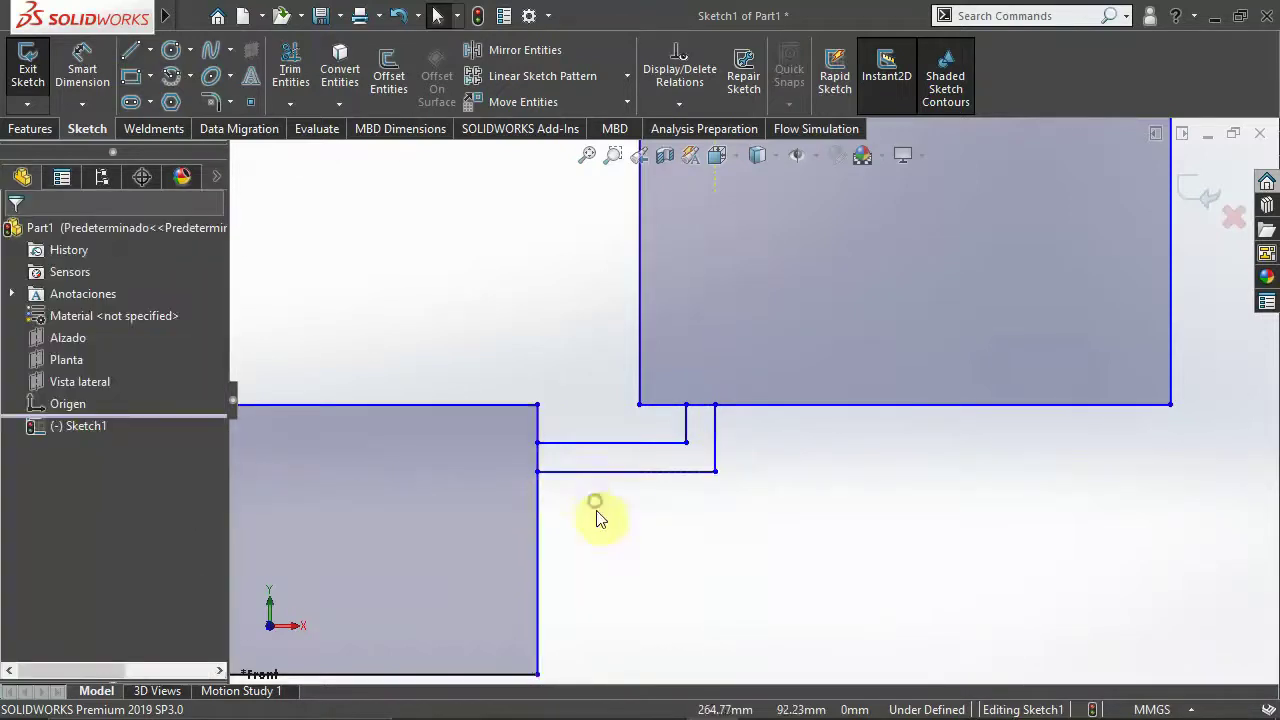
Step: Draw the first tall narrow slot rising from the lower rectangle's base
middle_click_drag(597, 522, 806, 454, "ctrl")
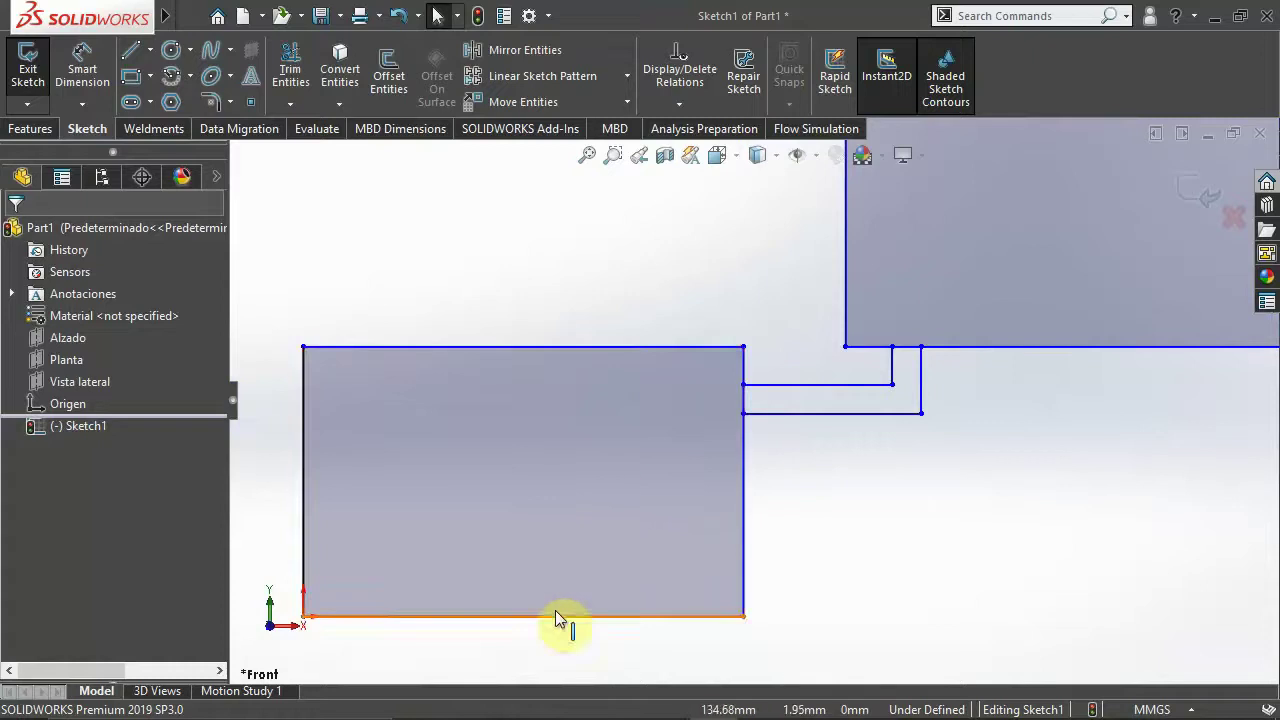
key("s")
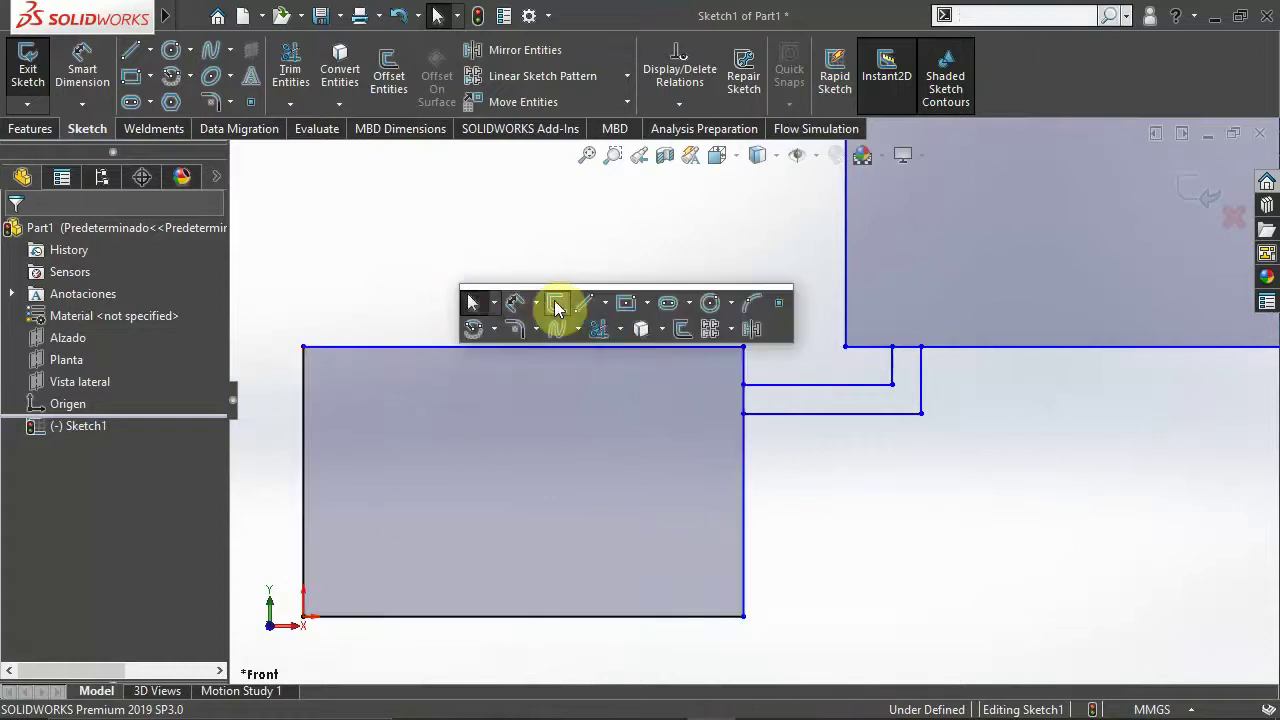
left_click(583, 304)
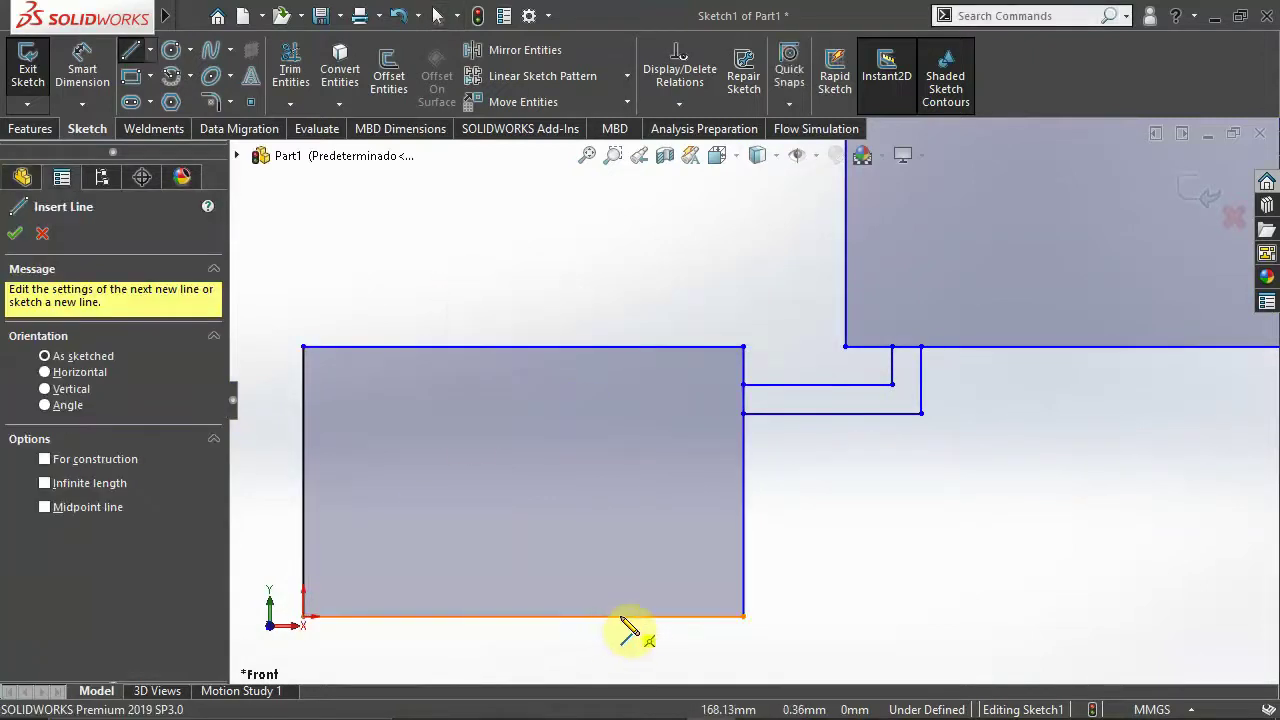
left_click(594, 616)
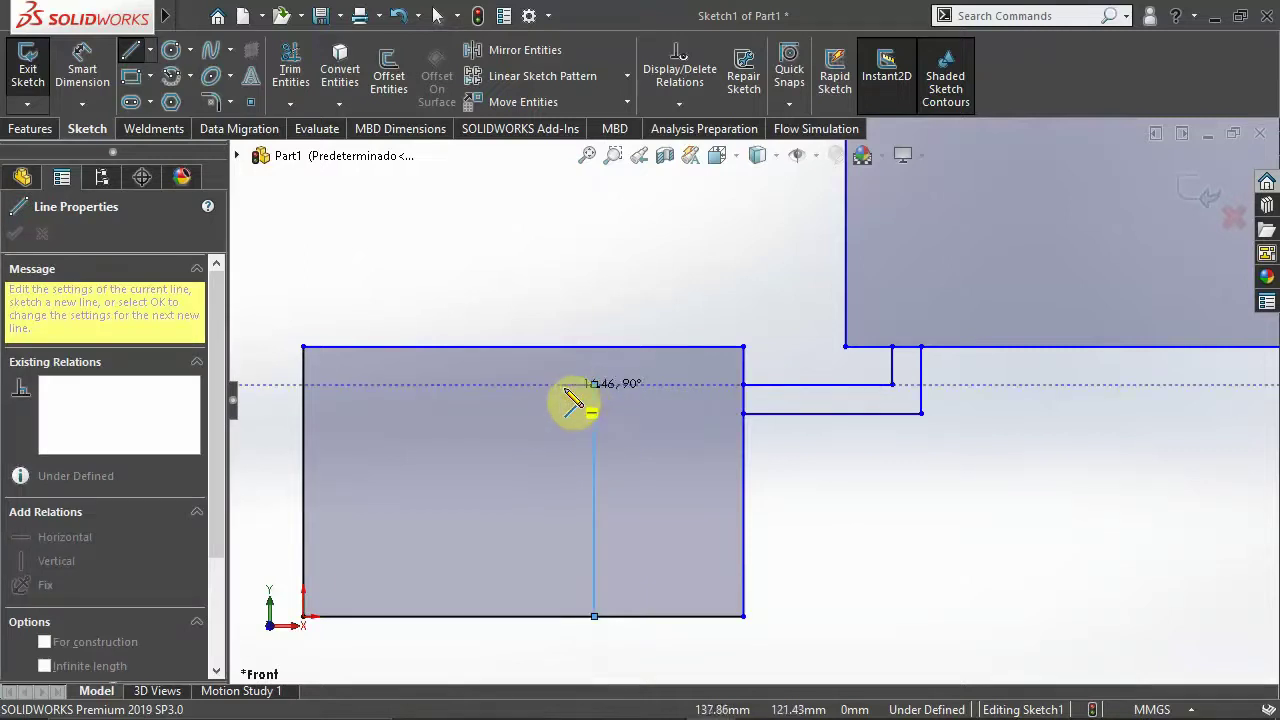
double_click(566, 387)
left_click(564, 616)
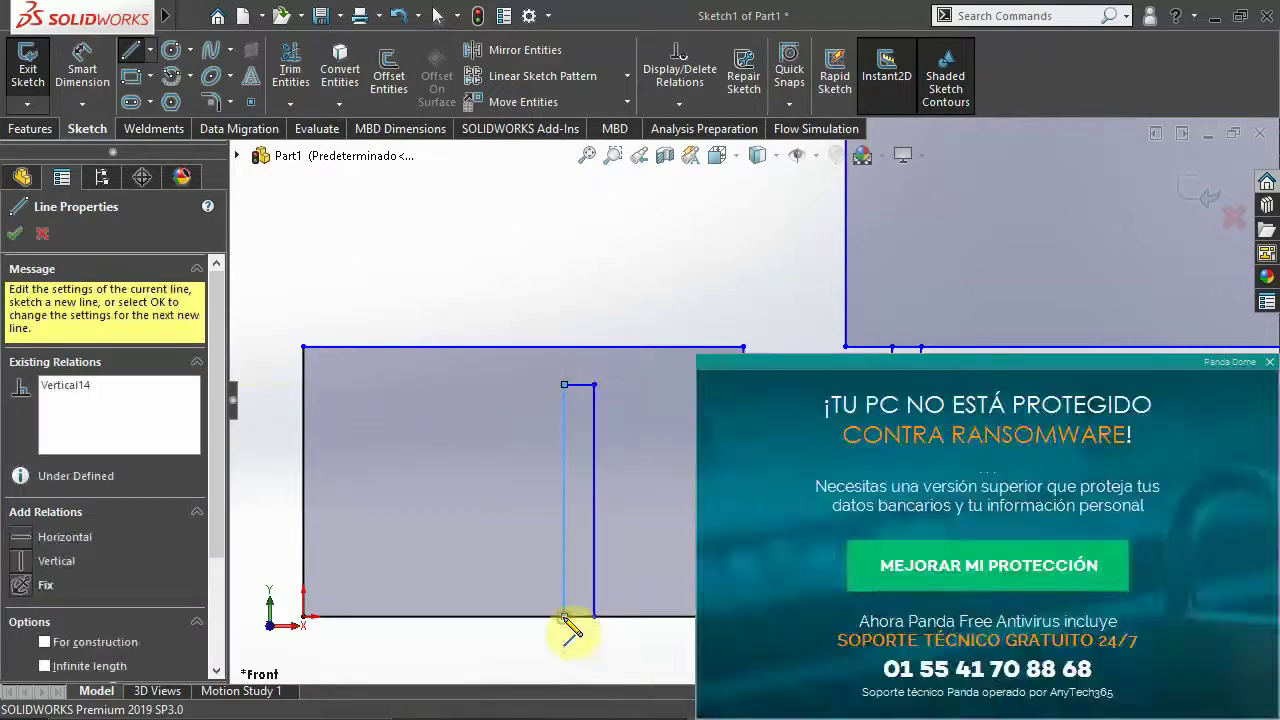
key("Escape")
Step: Draw a second tall narrow slot beside it, walls down to the base
key("s")
left_click(829, 311)
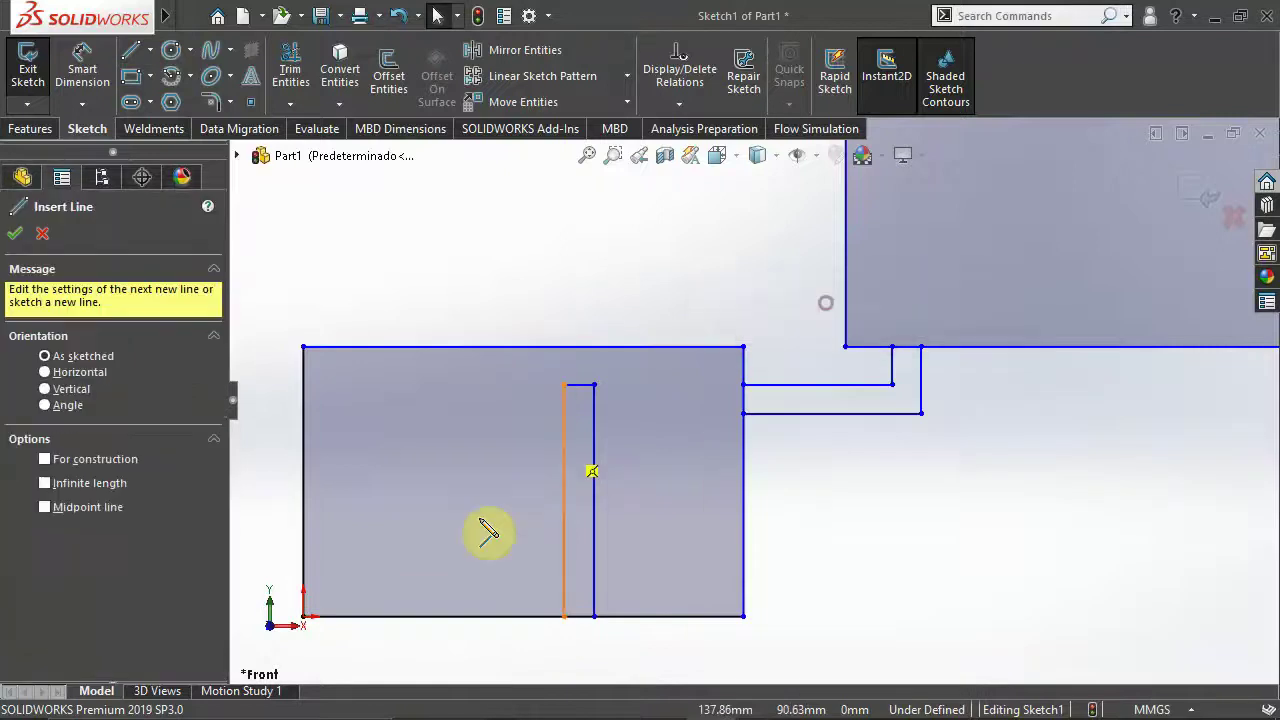
left_click(434, 616)
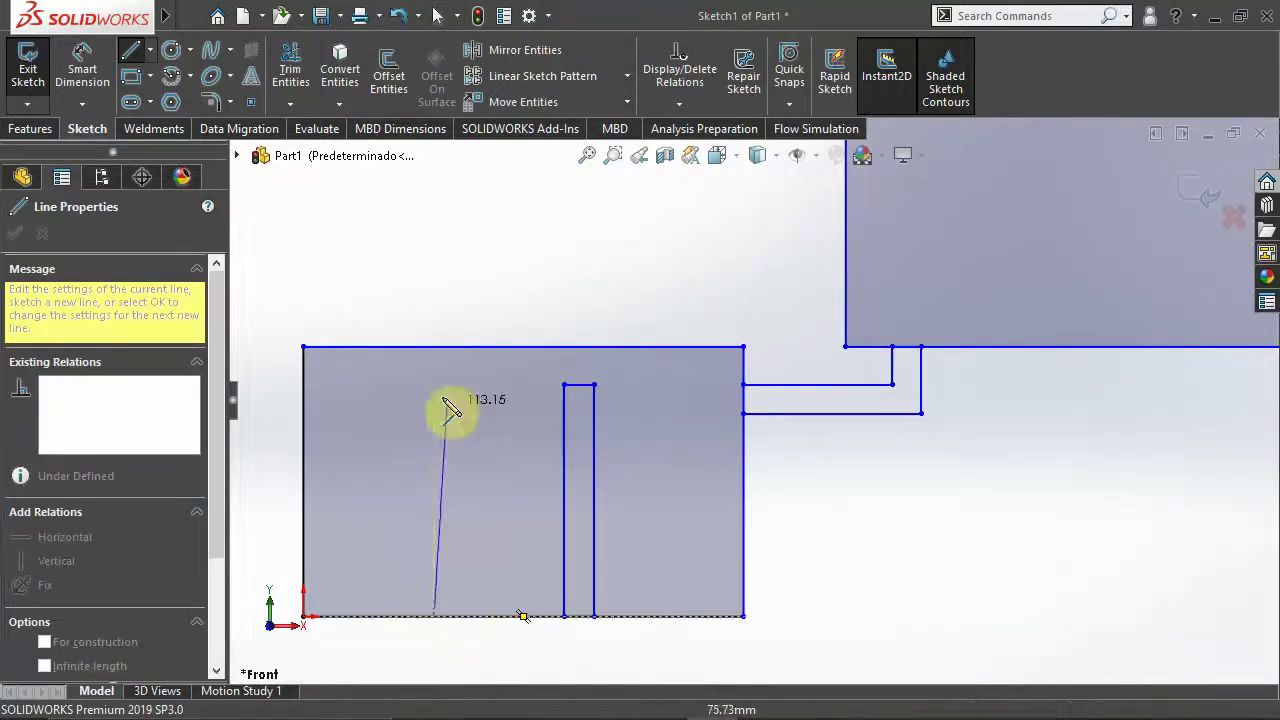
left_click(434, 385)
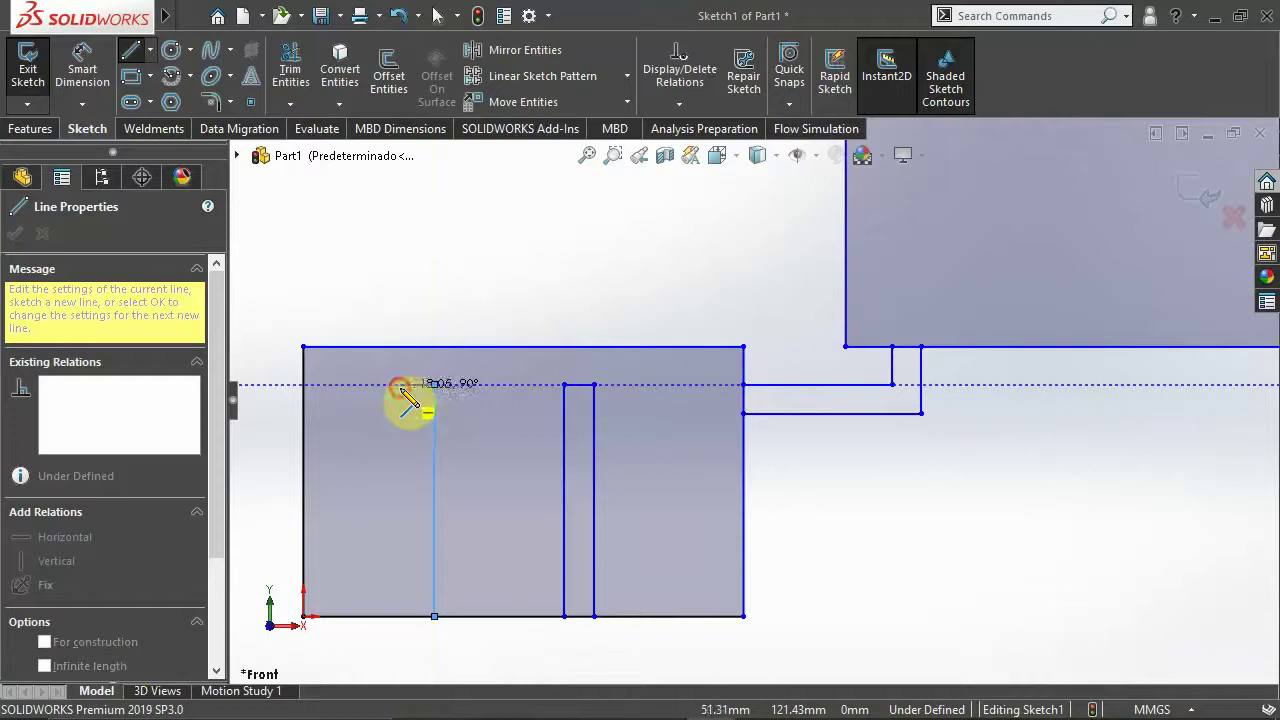
left_click(400, 385)
left_click(400, 616)
key("Escape")
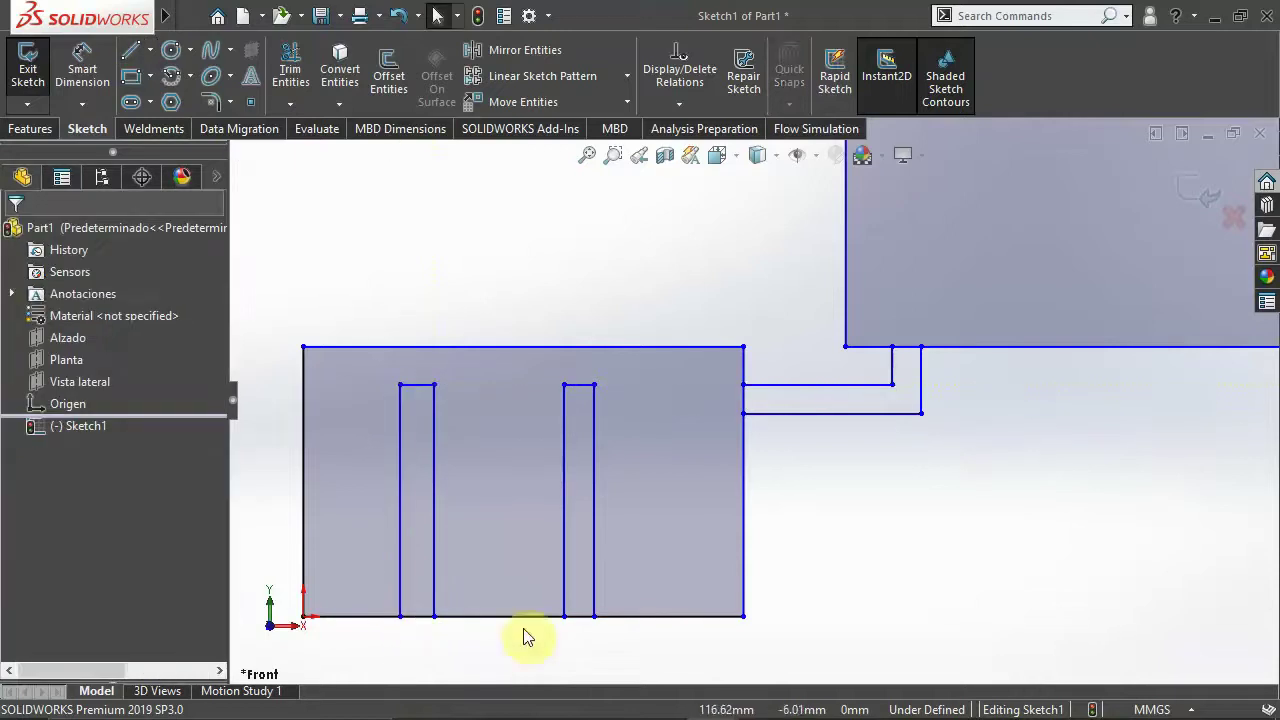
scroll(534, 649, "up", 2)
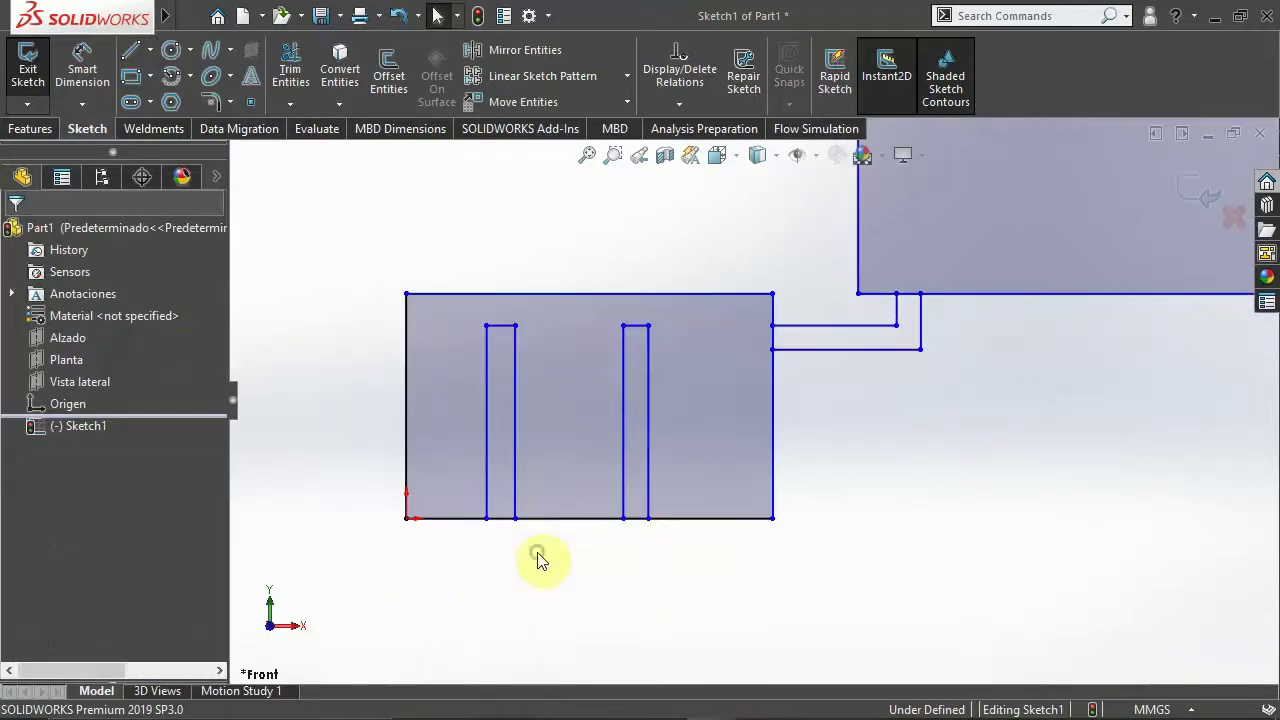
Step: Power-trim the slot bottoms and stray short vertical lines, then close Trim
key("s")
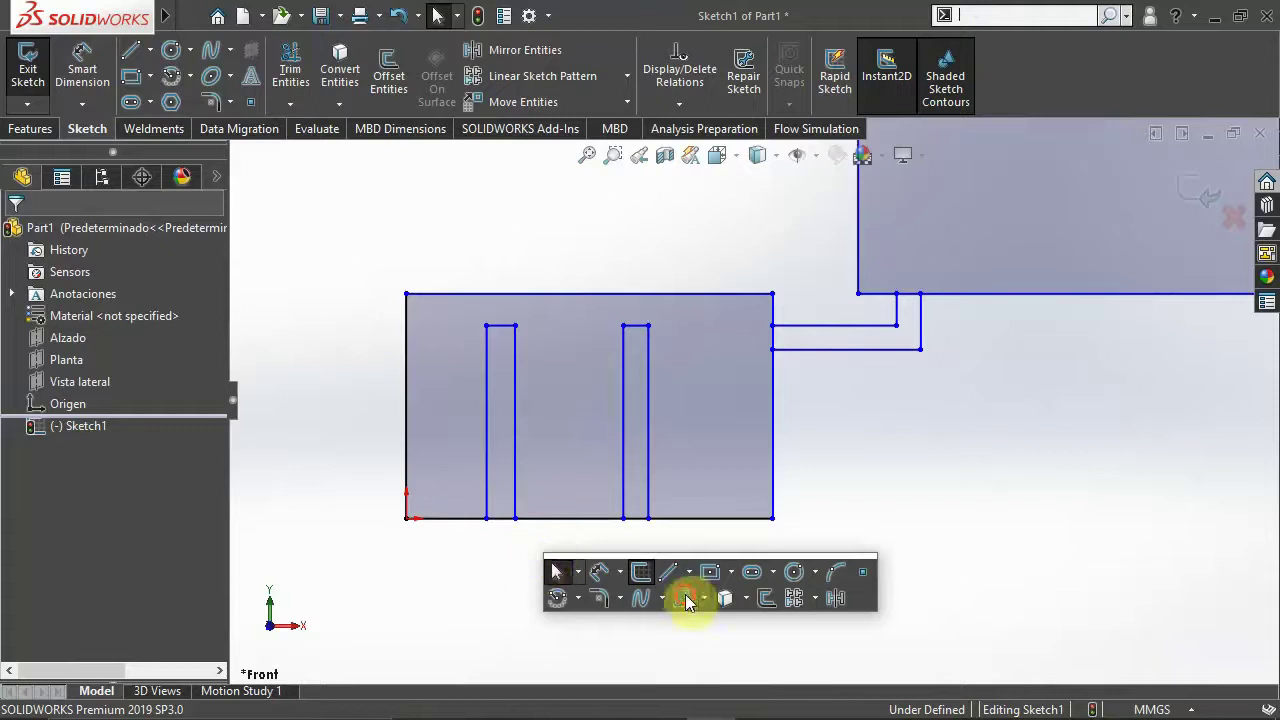
left_click(684, 594)
left_click_drag(506, 561, 677, 493)
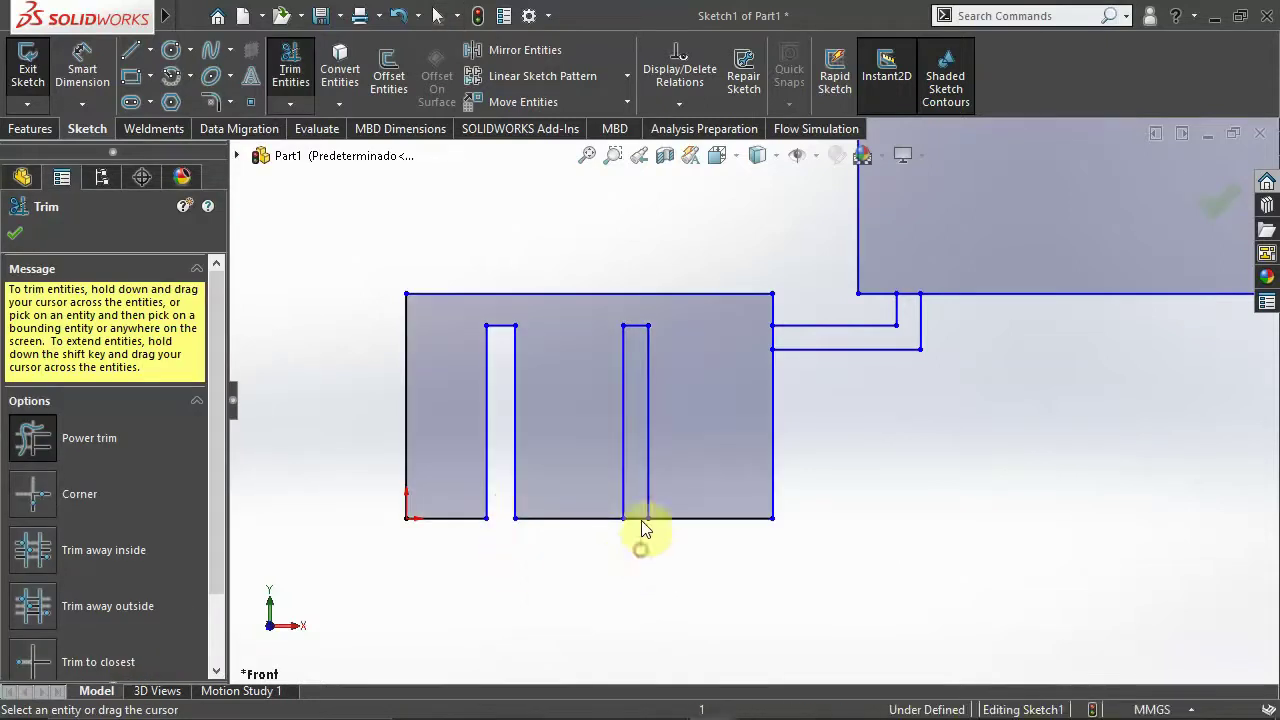
scroll(691, 483, "down", 5)
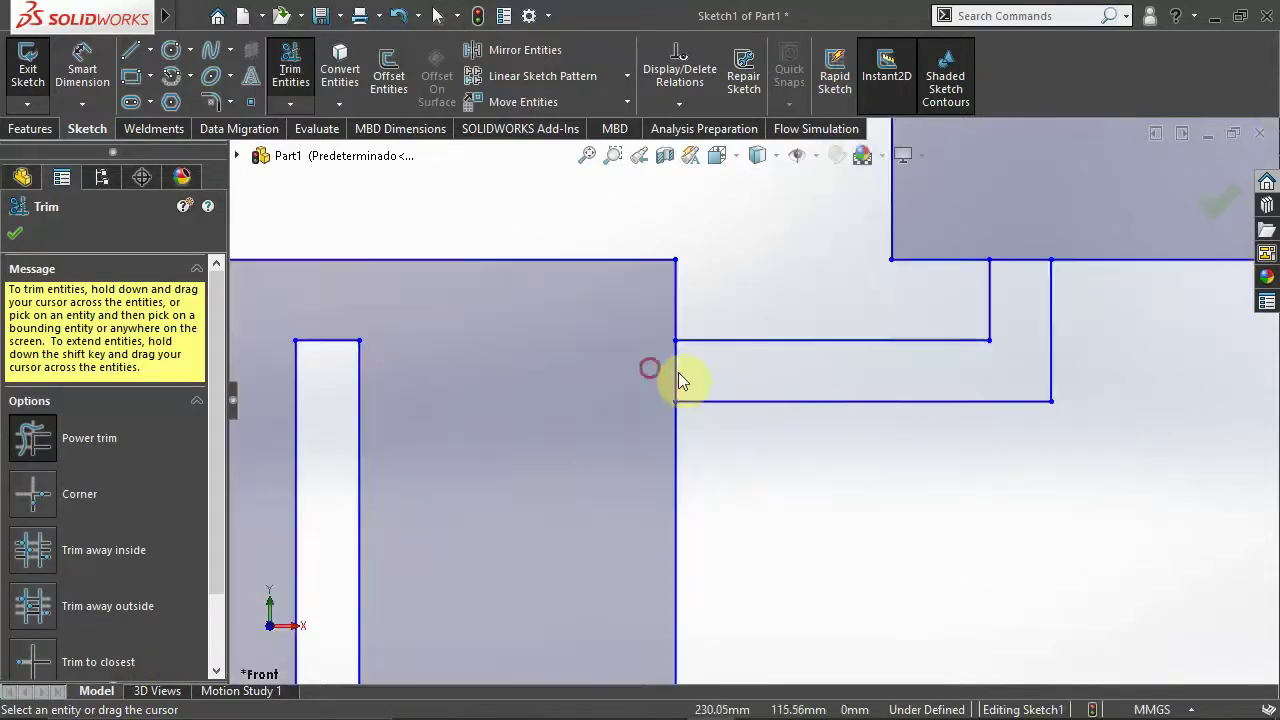
middle_click_drag(918, 395, 692, 509, "ctrl")
left_click_drag(750, 430, 800, 410)
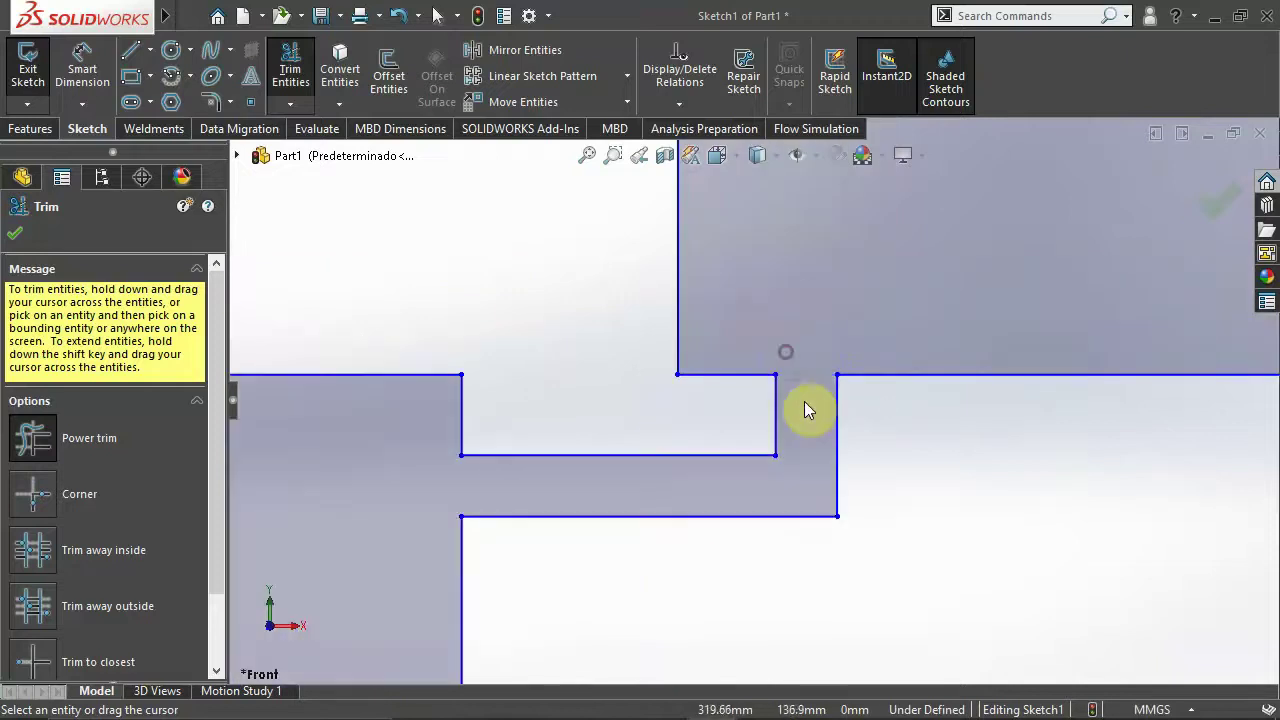
scroll(805, 415, "up", 3)
scroll(810, 425, "up", 3)
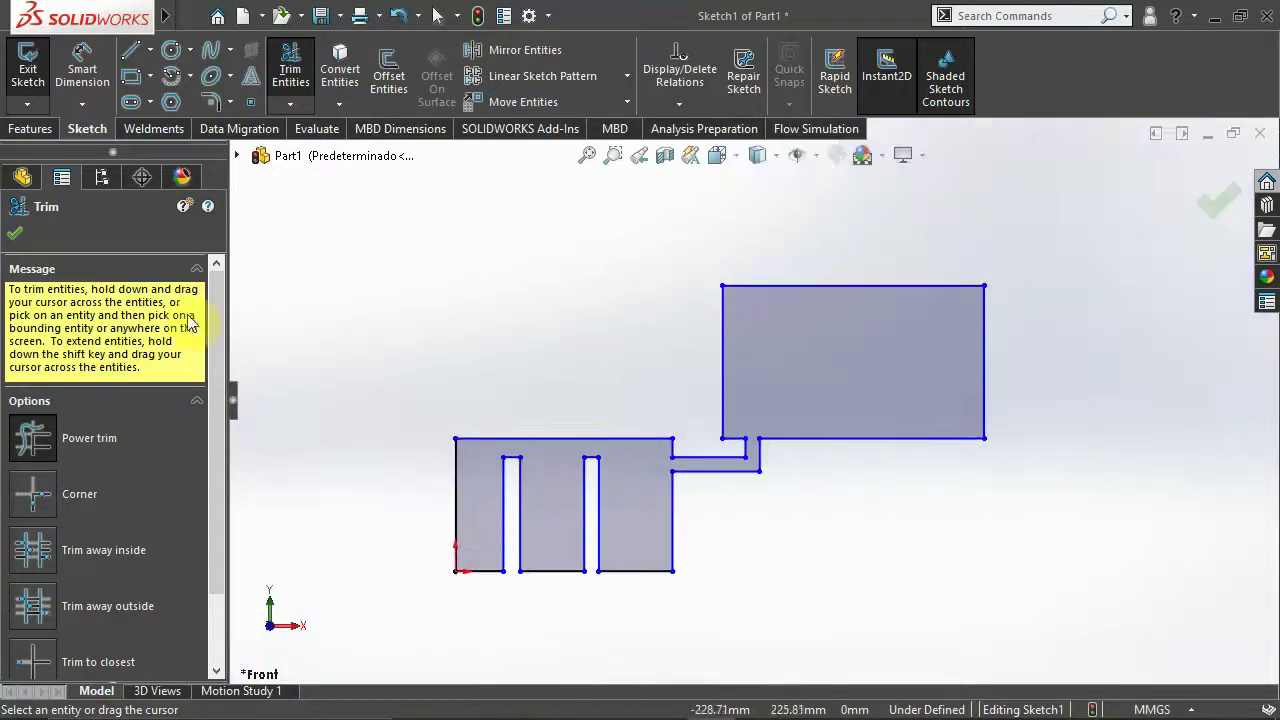
left_click(15, 233)
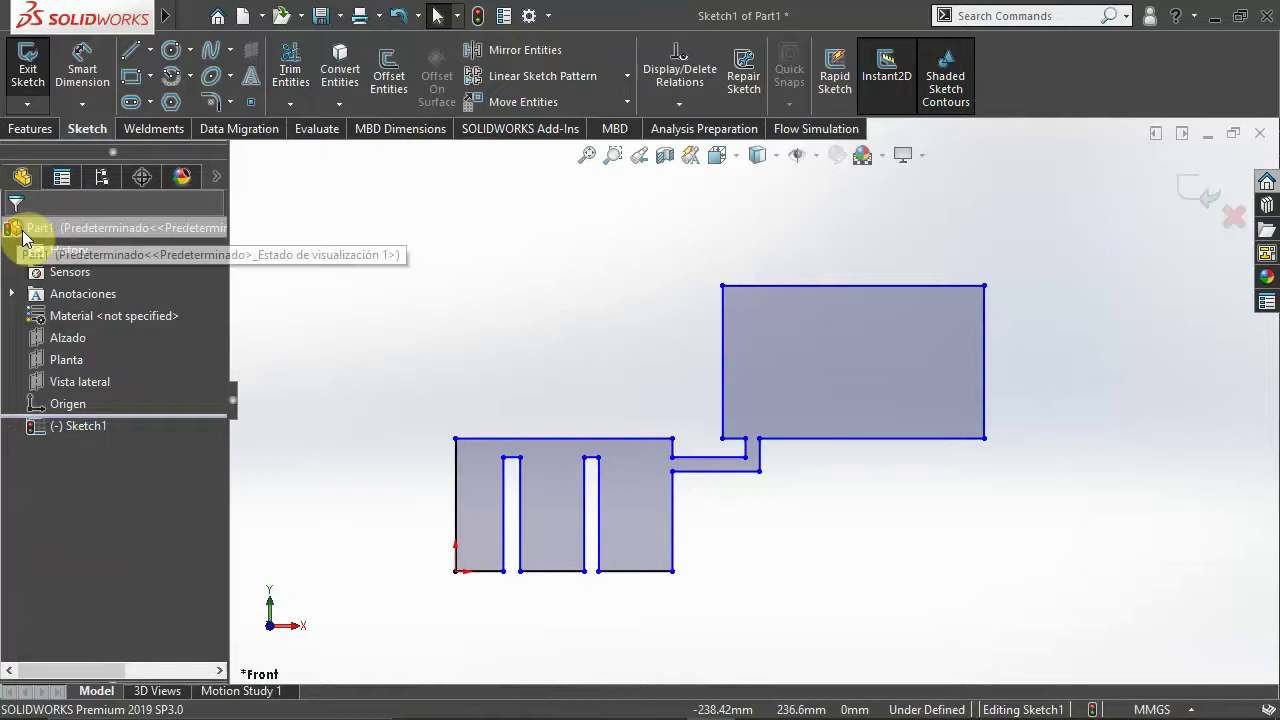
left_click(34, 127)
Step: Extrude the outline as a 10 mm Thin Feature, Mid Plane at 10 mm depth
left_click(36, 75)
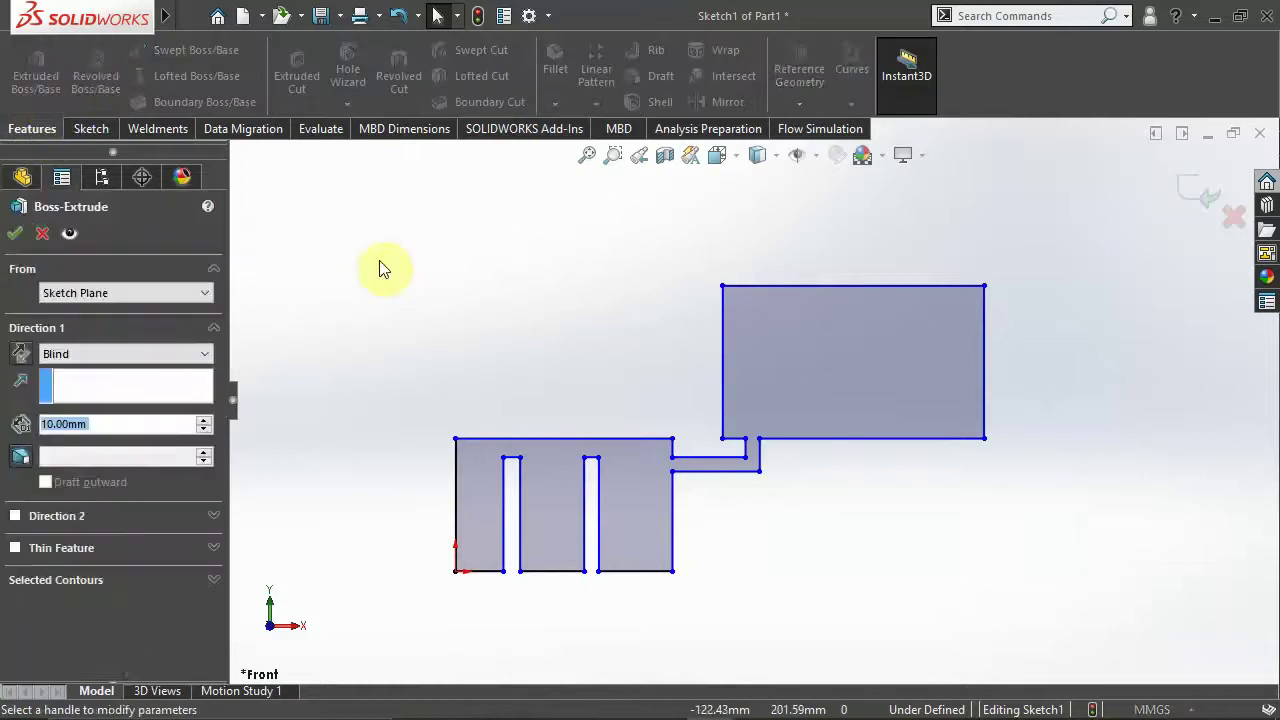
left_click(15, 549)
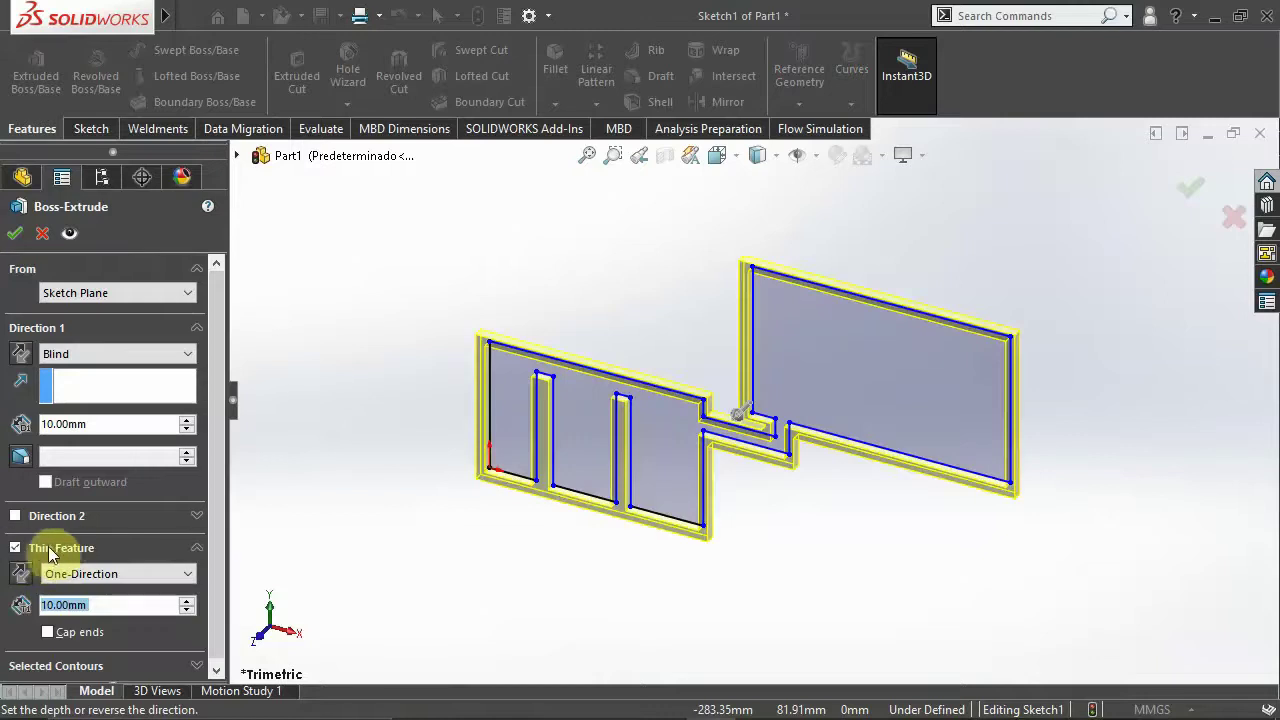
left_click(157, 358)
left_click(141, 440)
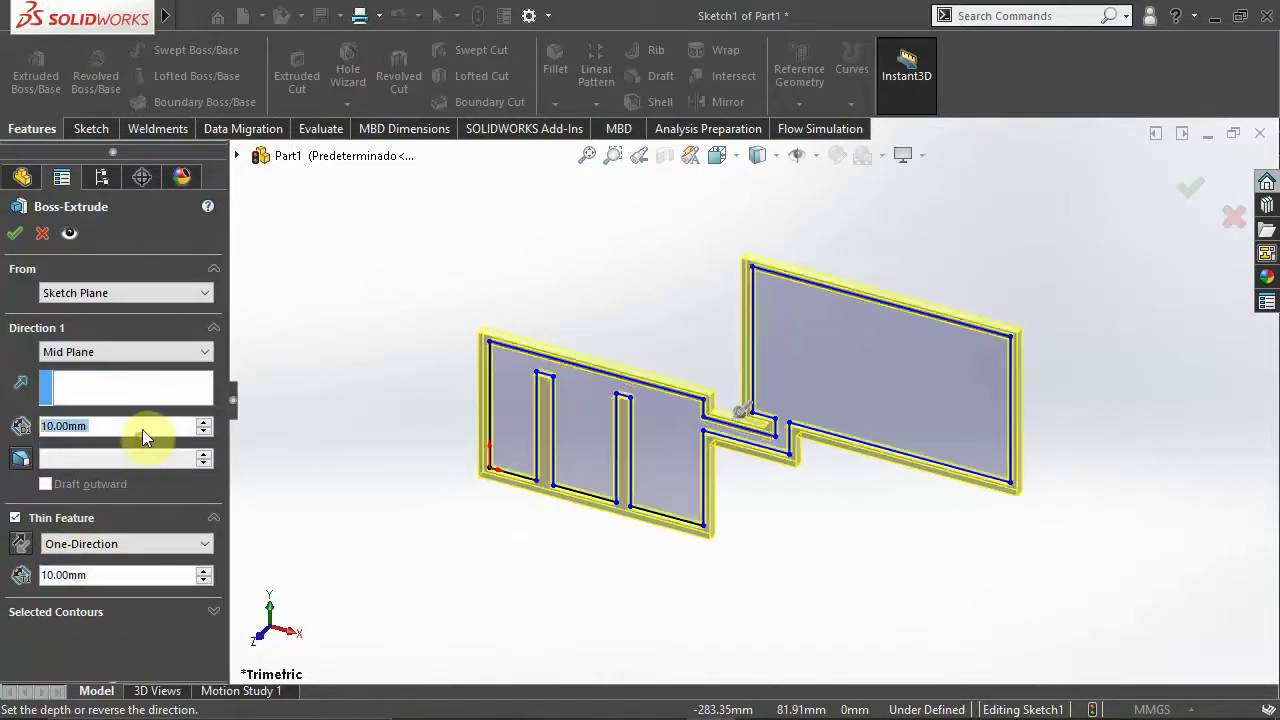
left_click(15, 234)
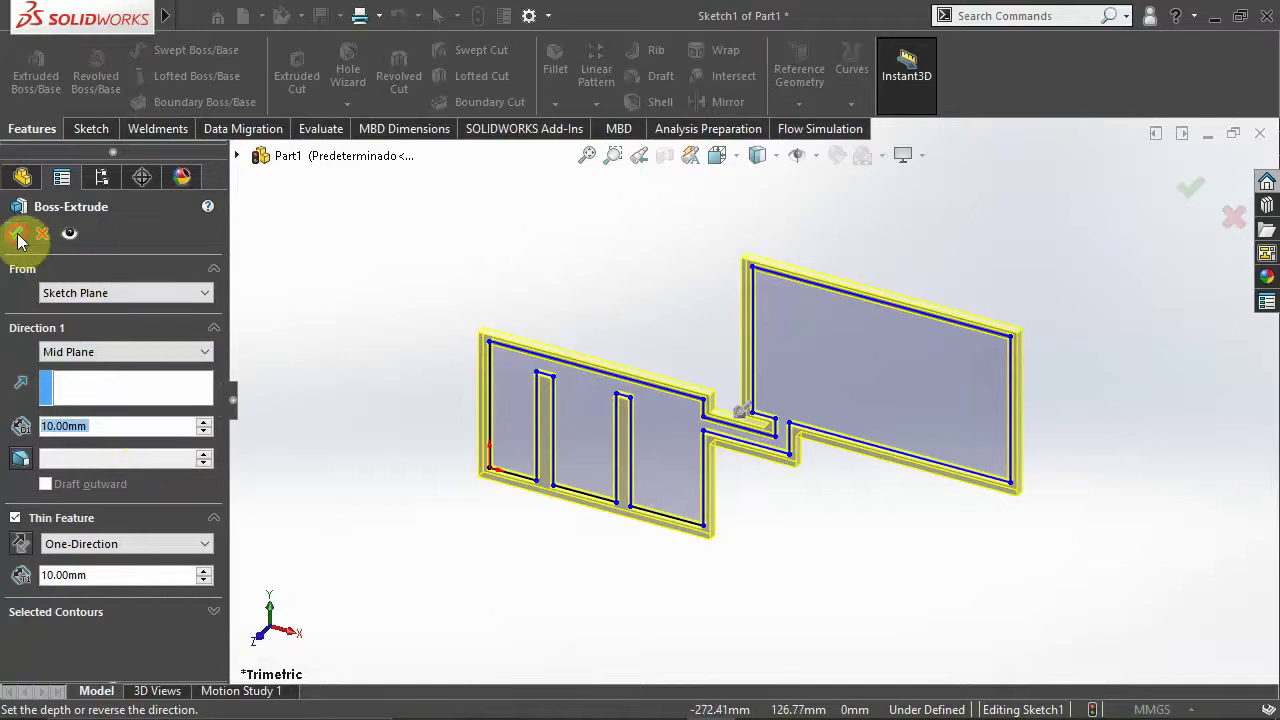
Step: Orbit and zoom around the extruded model, then return to Front view
middle_click_drag(450, 545, 866, 451)
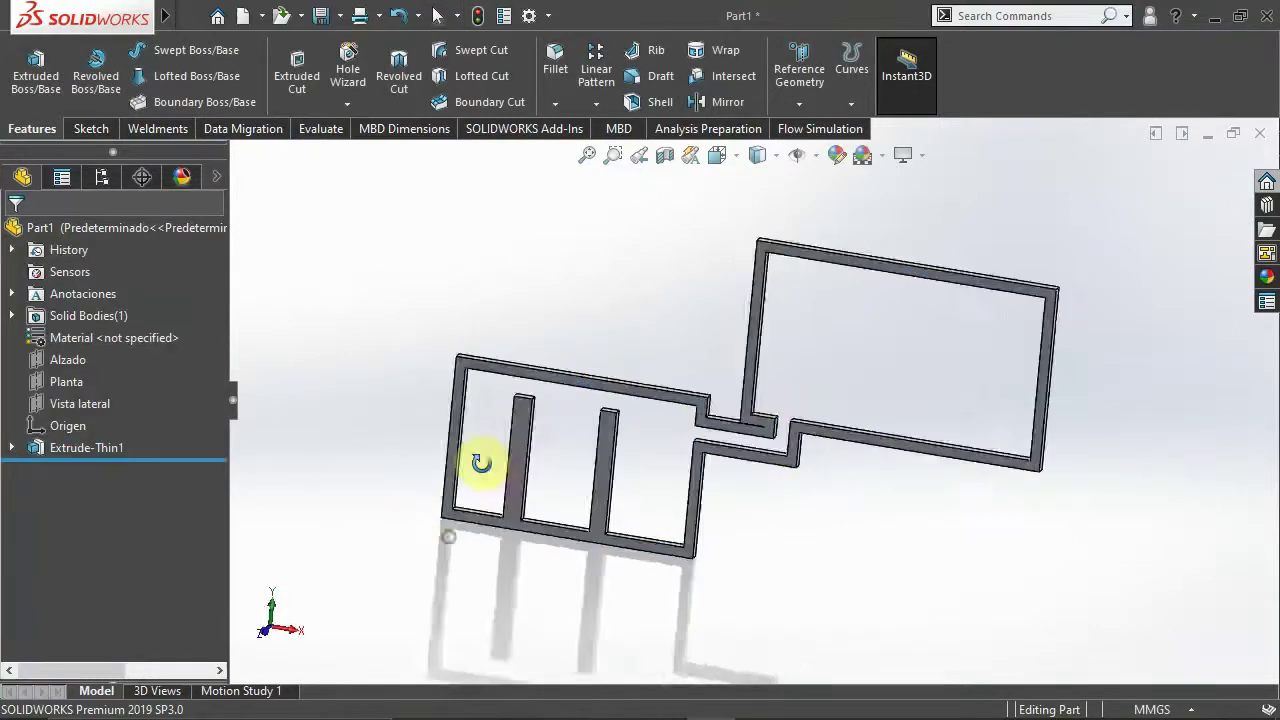
scroll(866, 451, "down", 5)
scroll(543, 380, "down", 3)
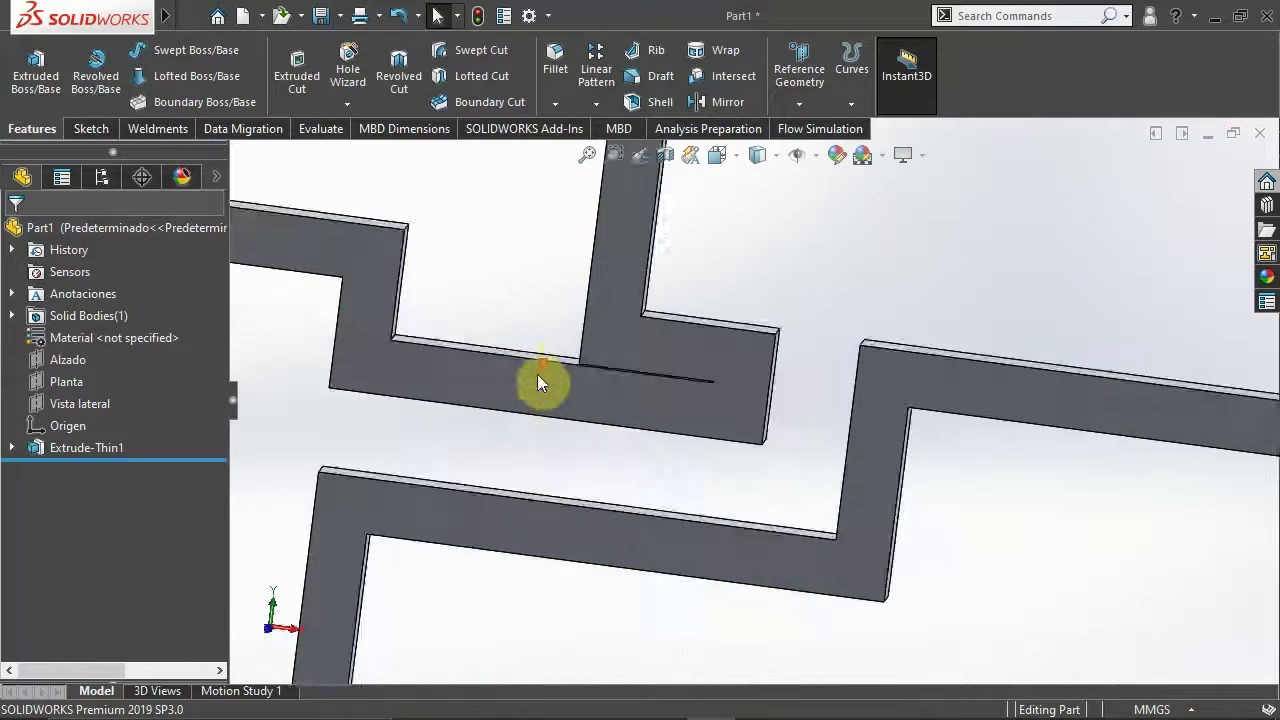
scroll(541, 388, "up", 3)
middle_click_drag(551, 423, 598, 386, "ctrl")
scroll(598, 386, "up", 5)
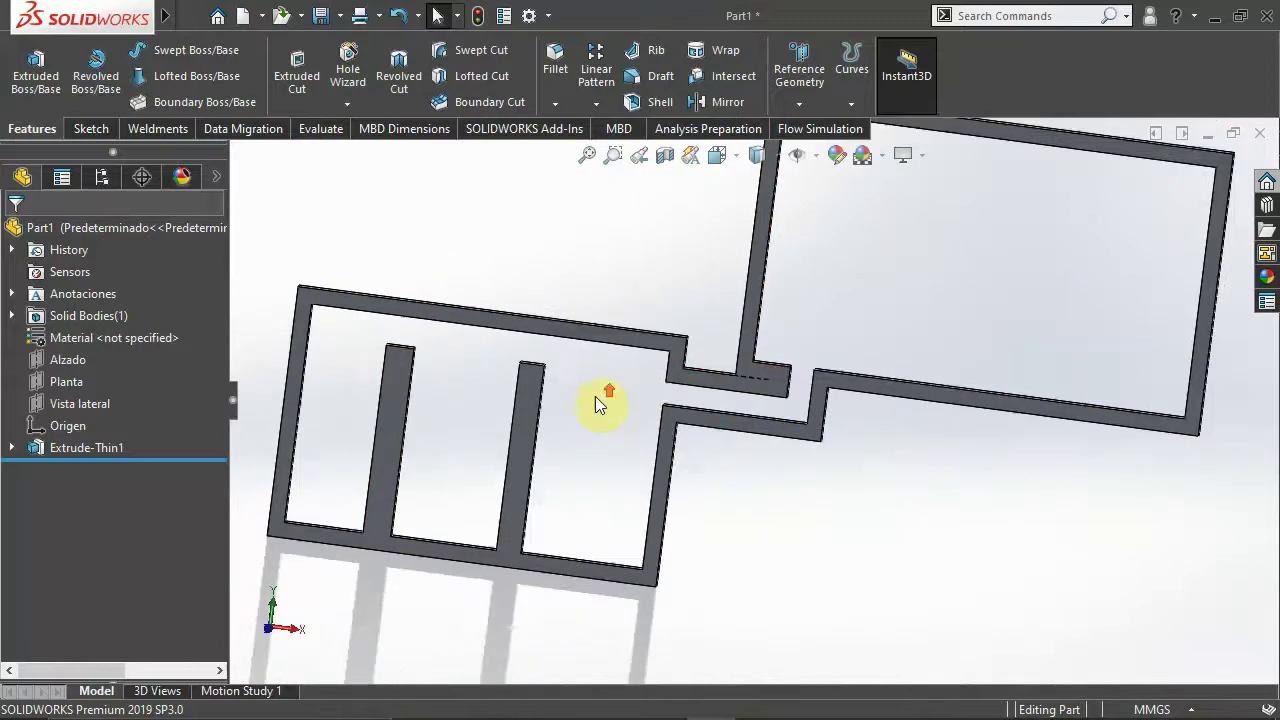
key("ctrl+1")
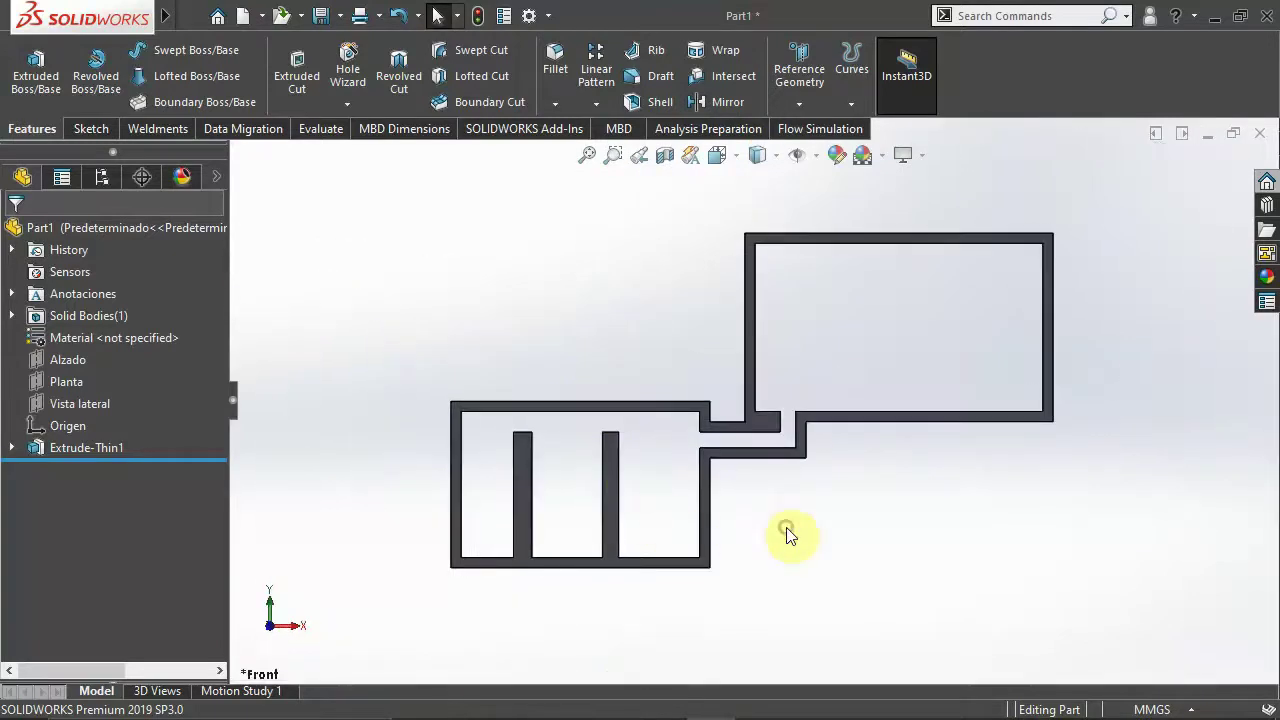
scroll(600, 470, "down", 2)
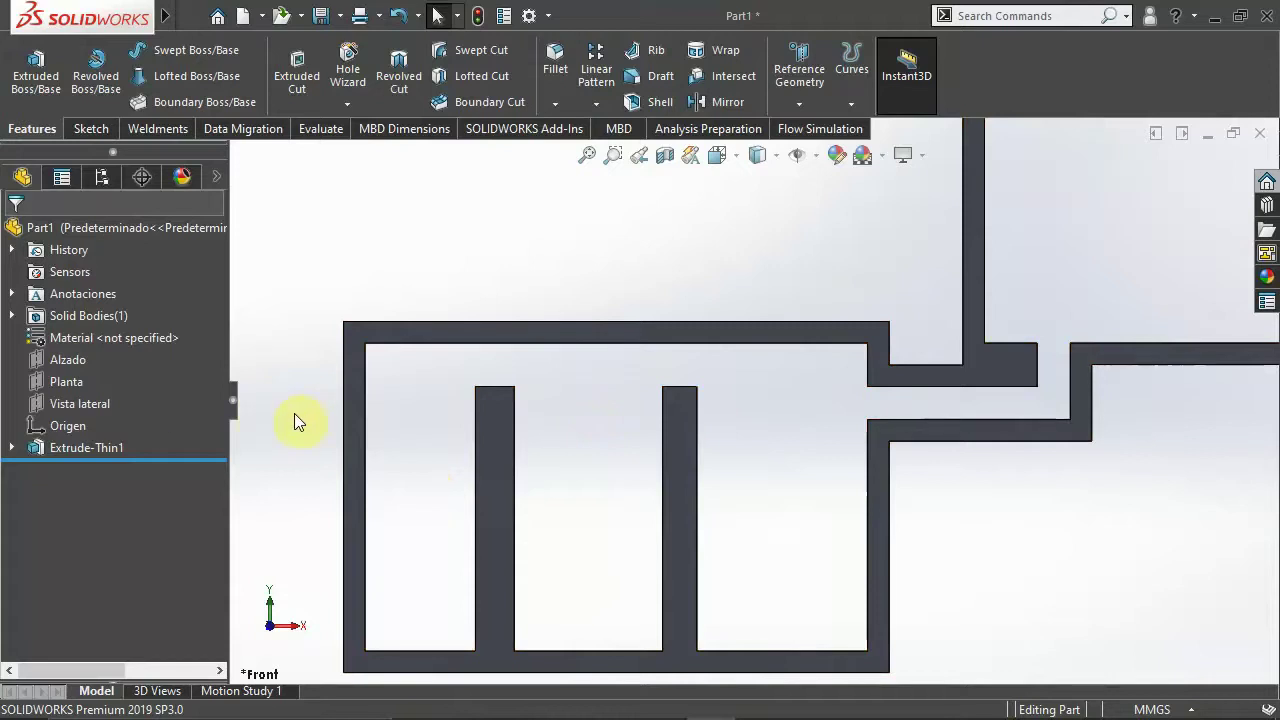
Step: Start Sketch2 on the Alzado plane with the rectangle options shown
left_click(50, 364)
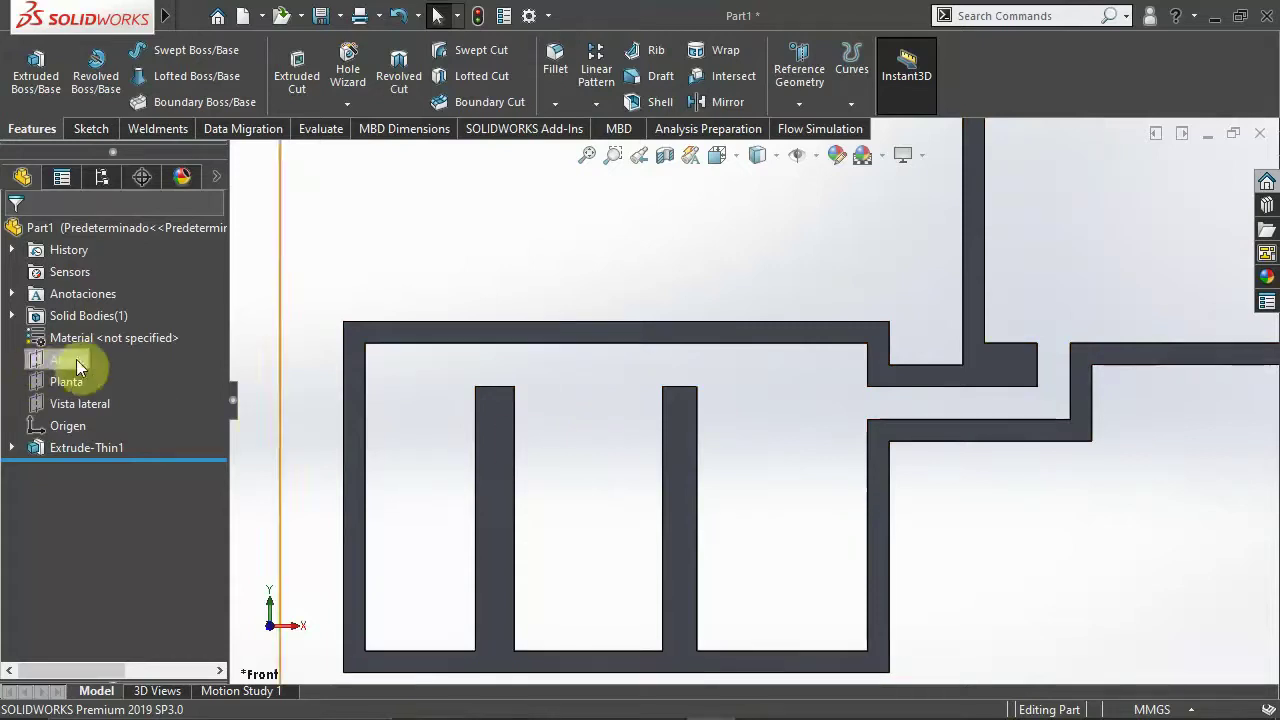
left_click(86, 338)
key("s")
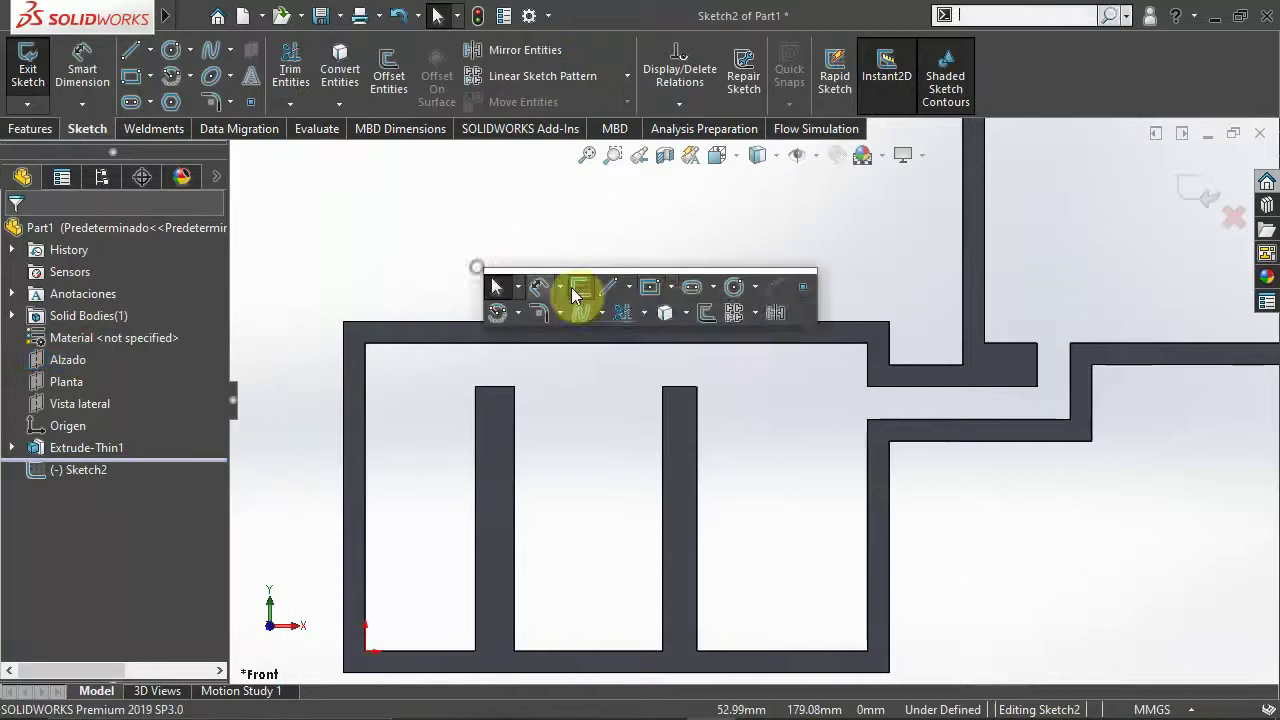
left_click(672, 288)
Step: Sketch a corner rectangle spanning the left and right inner walls and exit the sketch
left_click(679, 314)
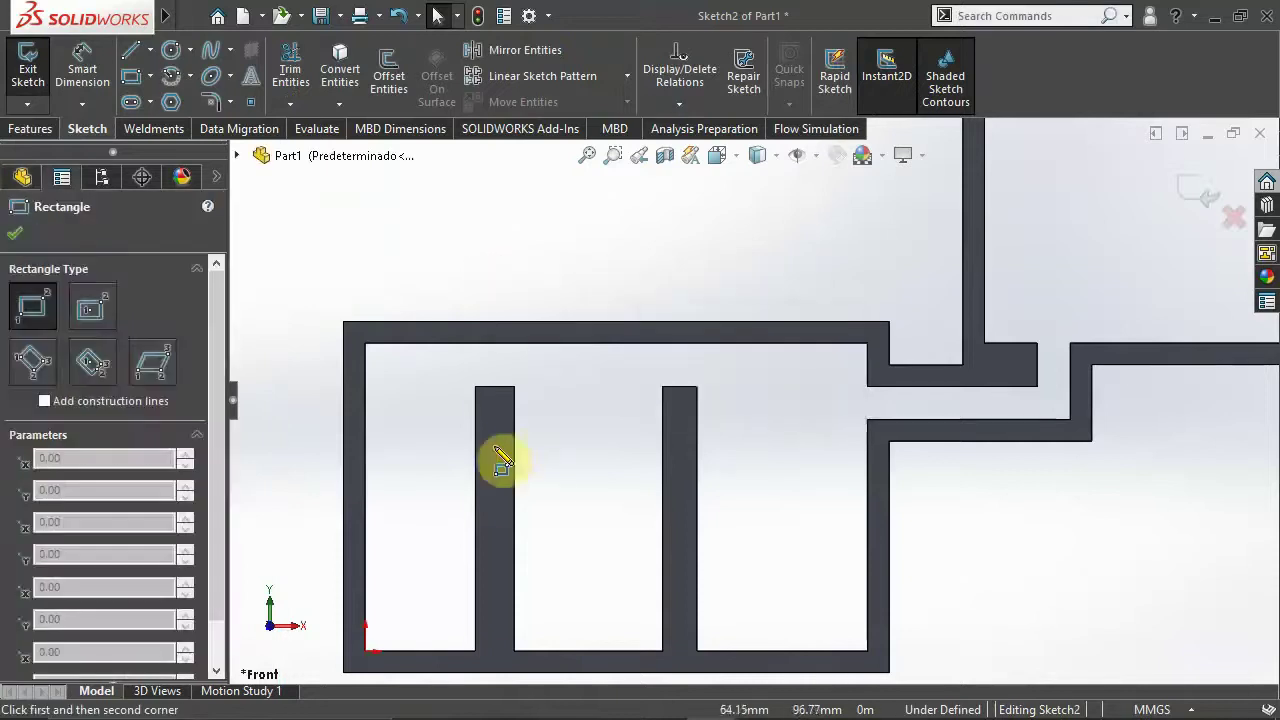
left_click(476, 452)
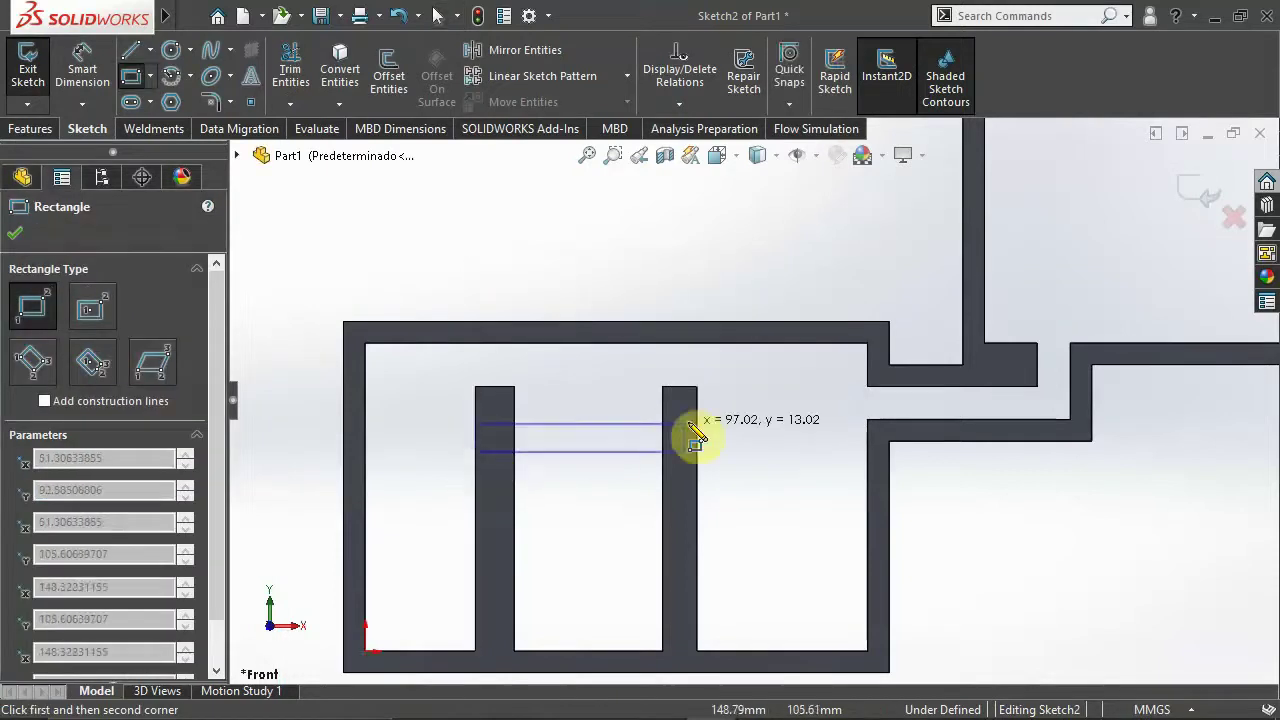
left_click(697, 421)
key("Escape")
key("ctrl+b")
Step: Cut-extrude the rectangle Through All
key("s")
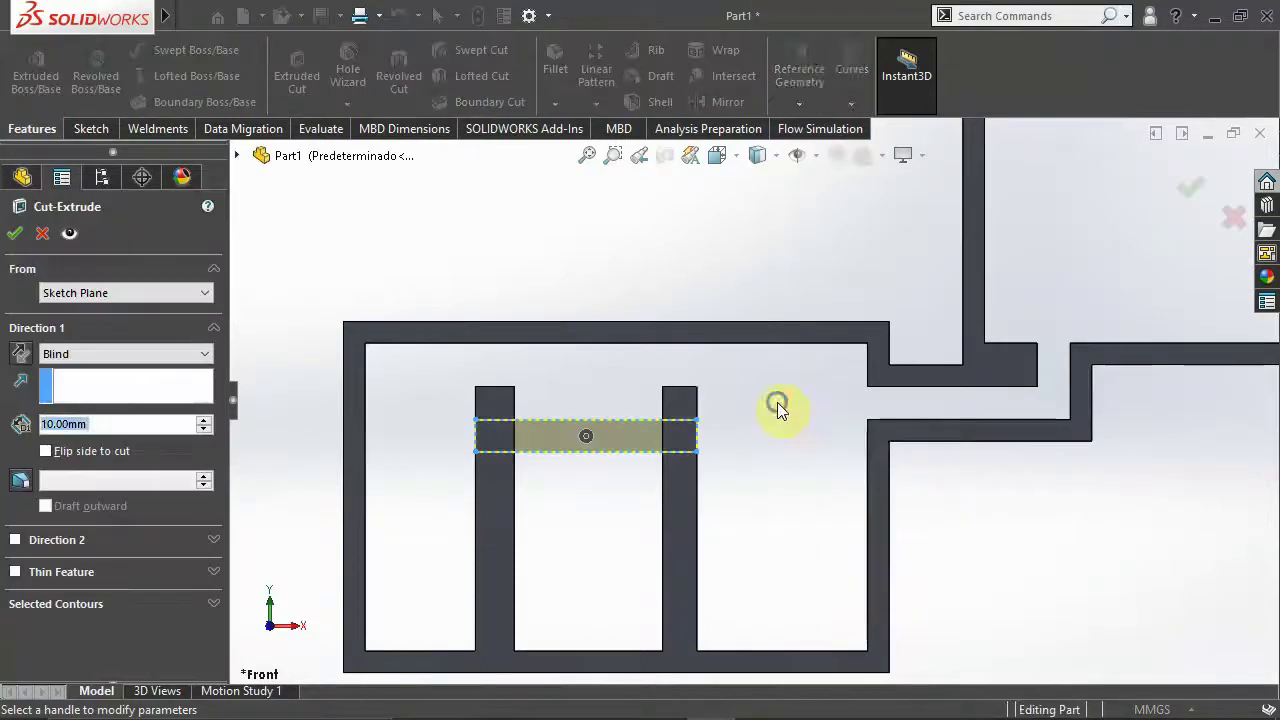
right_click(778, 404)
left_click(813, 297)
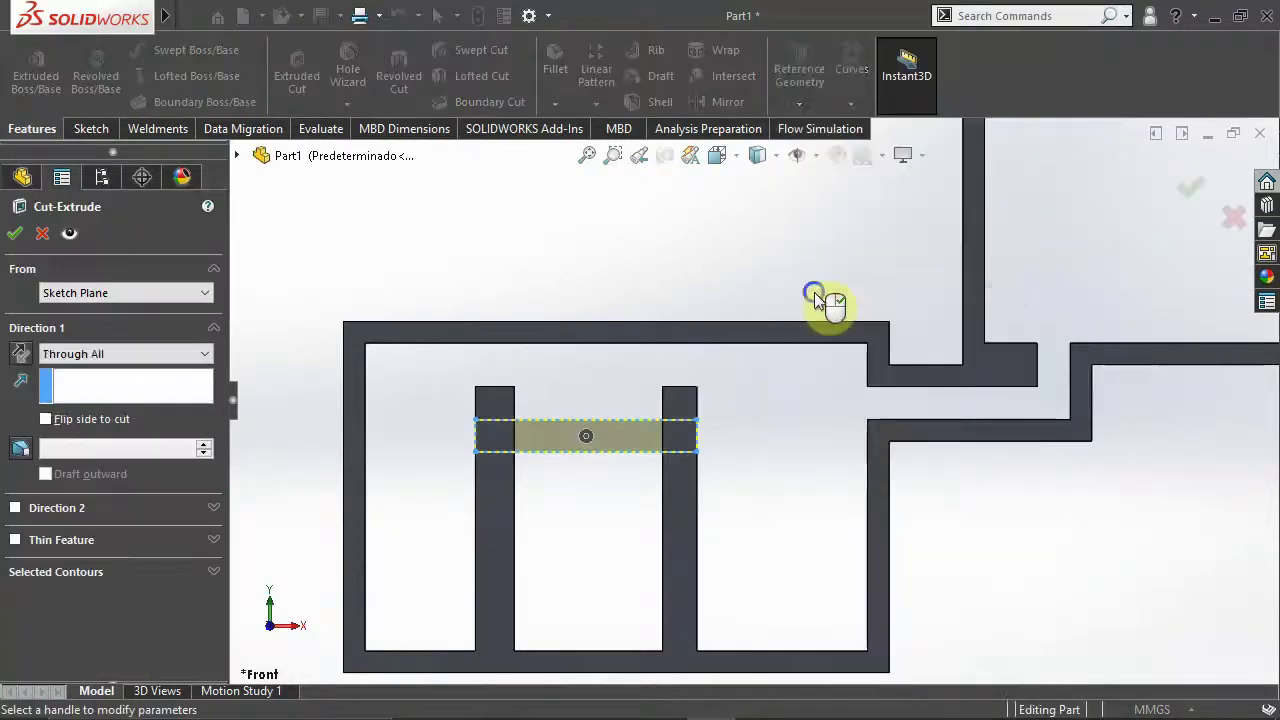
key("Return")
middle_click_drag(772, 422, 731, 463)
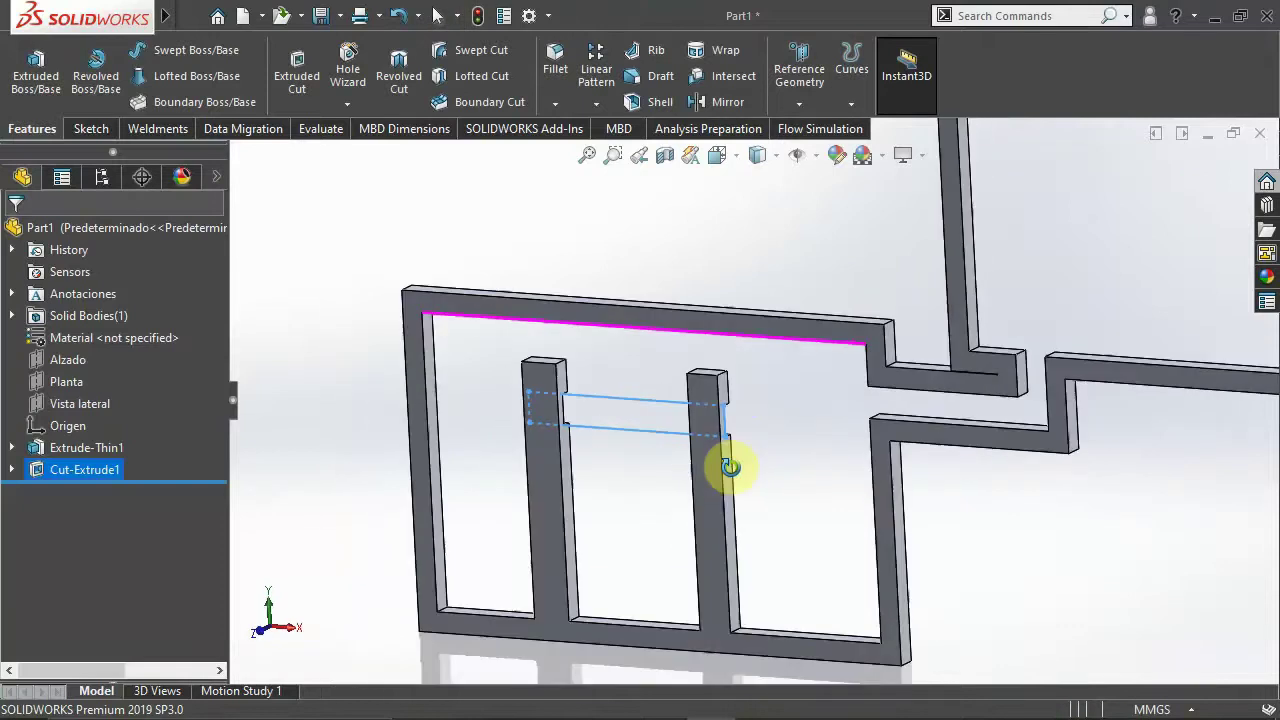
Step: Edit Cut-Extrude1 to Through All - Both and keep all resulting bodies
left_click(71, 478)
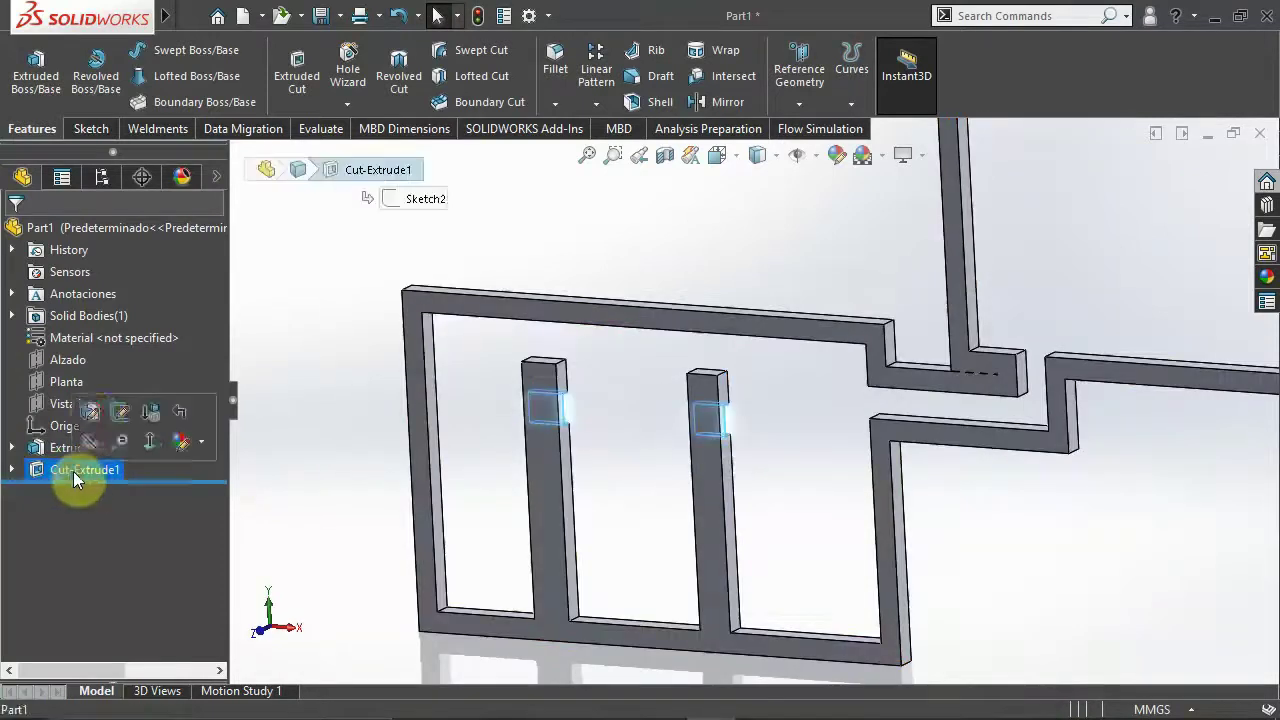
left_click(89, 413)
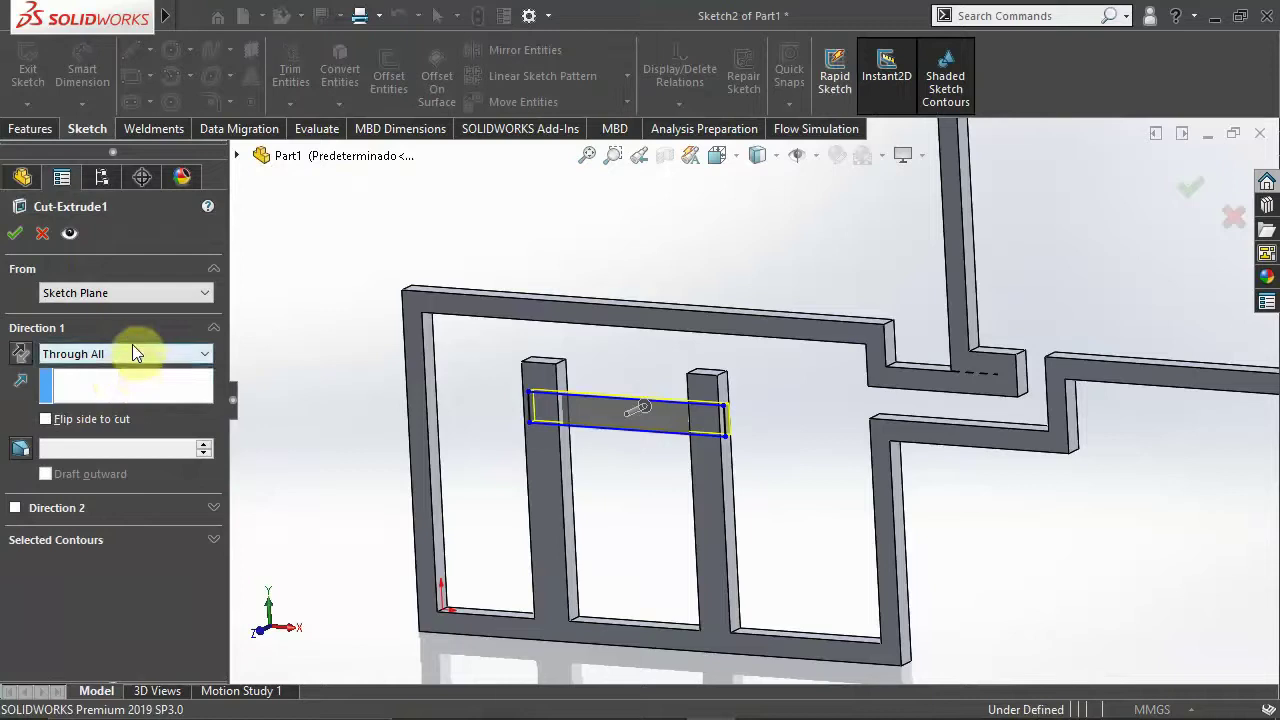
left_click(132, 350)
left_click(130, 393)
left_click(14, 233)
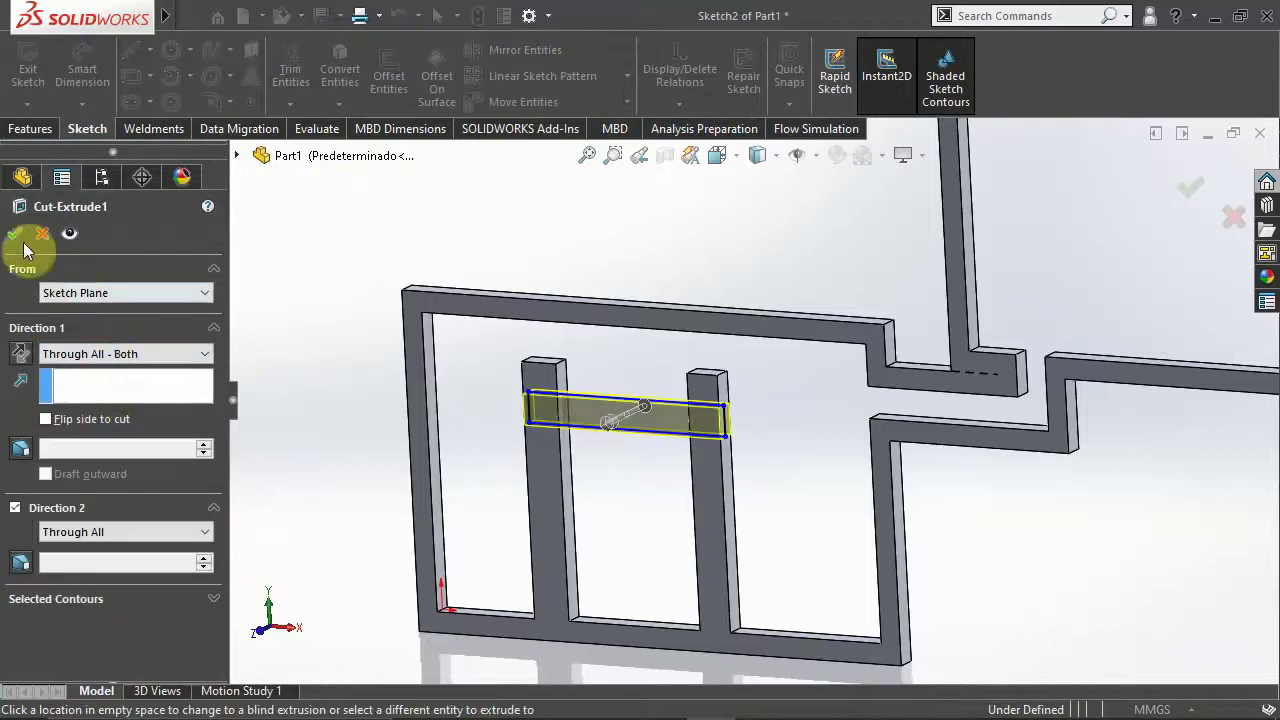
left_click(39, 49)
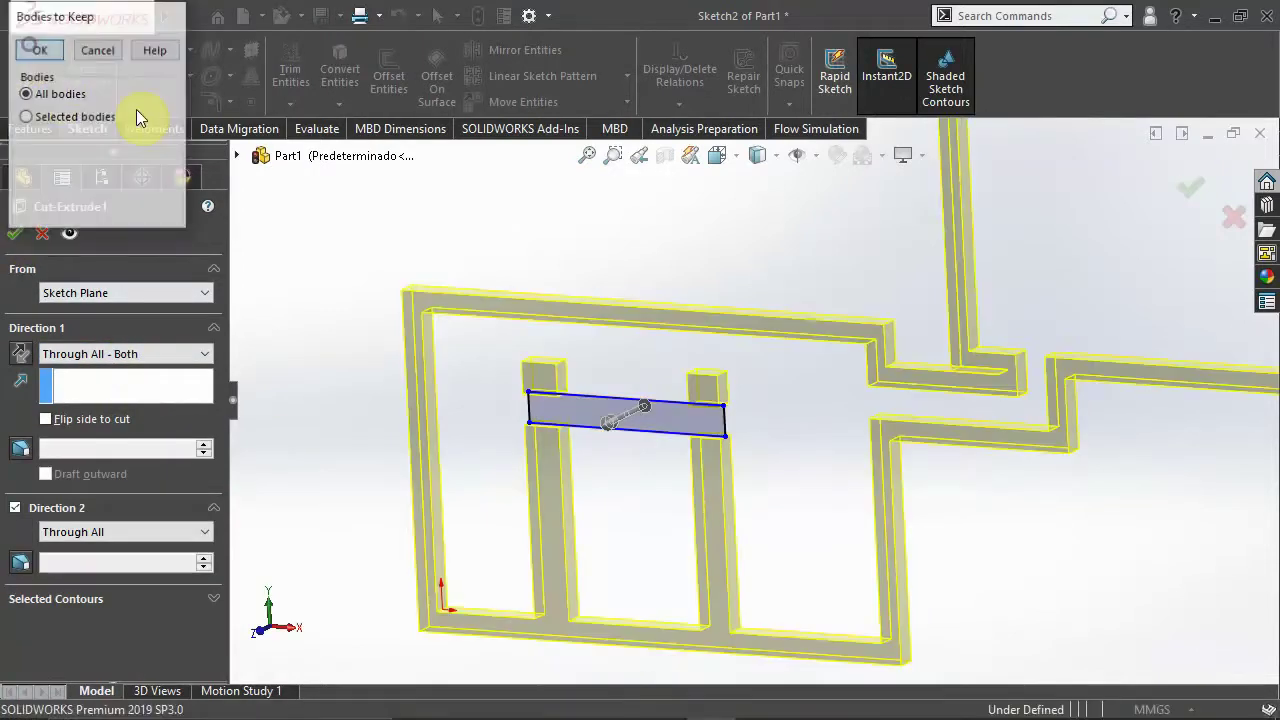
mouse_move(371, 467)
middle_mouse_down()
mouse_move(440, 390)
mouse_move(371, 466)
middle_mouse_up()
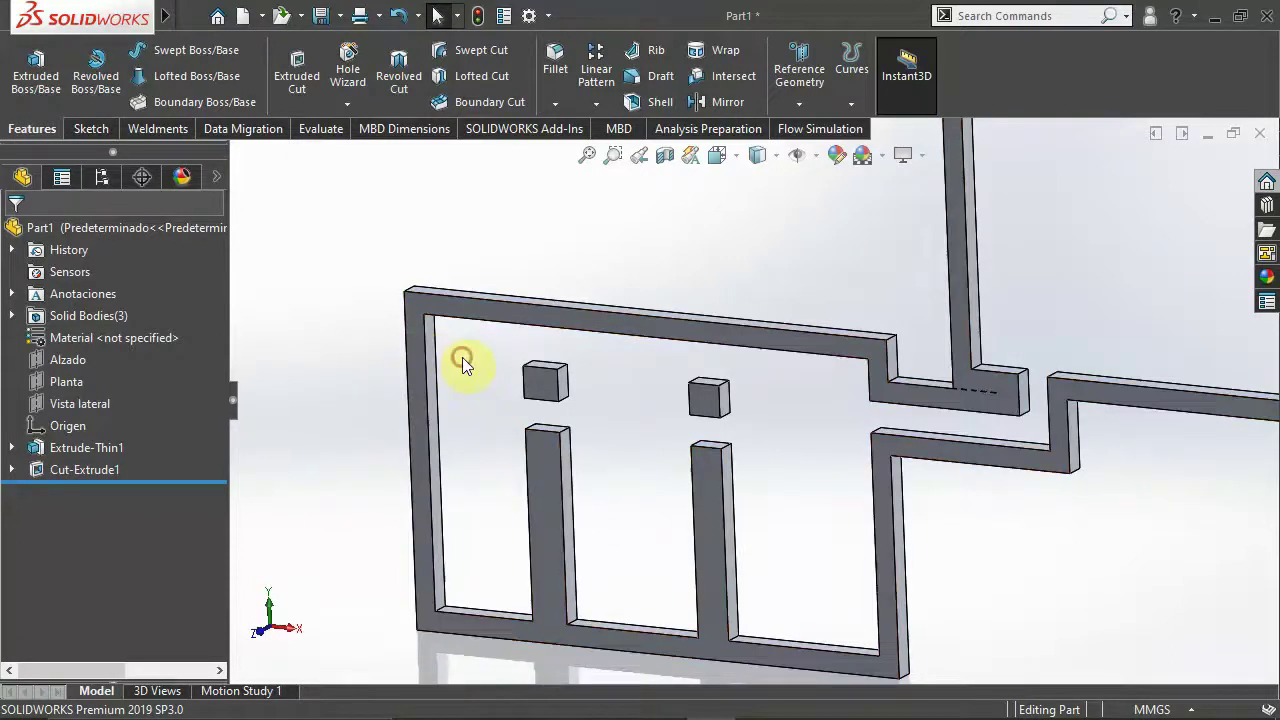
middle_click_drag(471, 370, 445, 385, "ctrl")
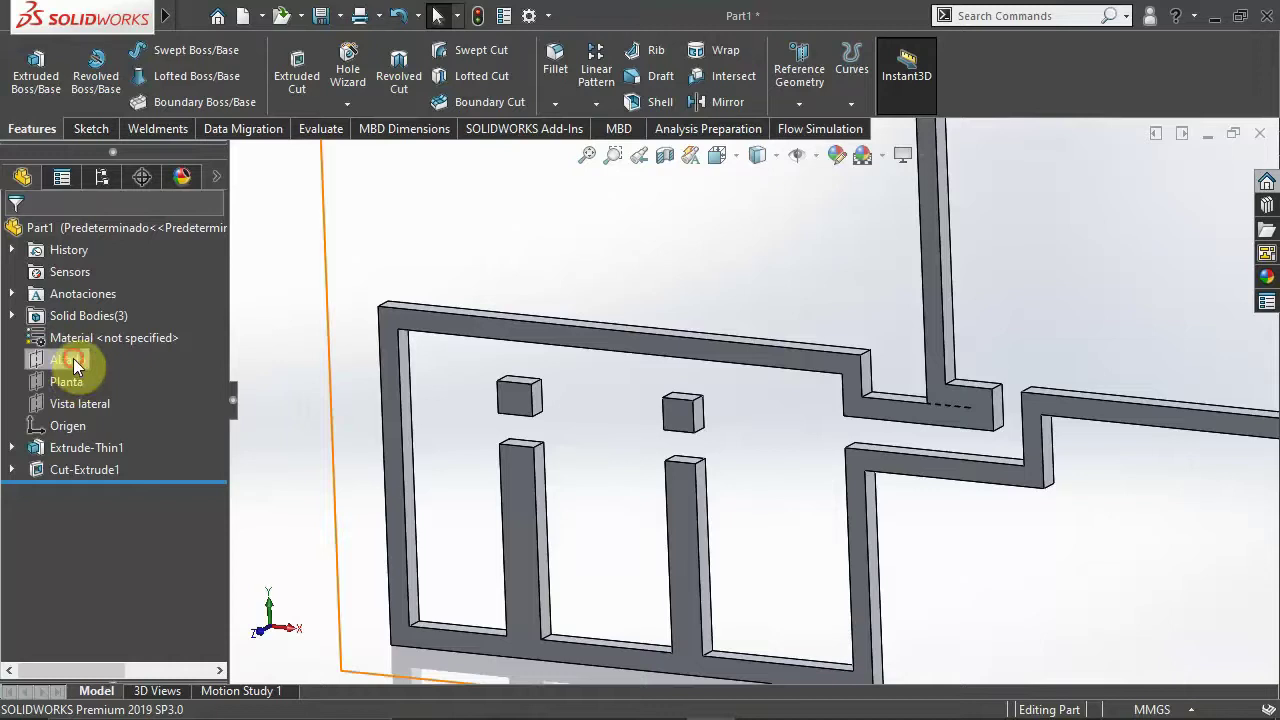
Step: Sketch a small rectangle across the left wall on the Alzado plane as Sketch3
left_click(73, 358)
left_click(90, 332)
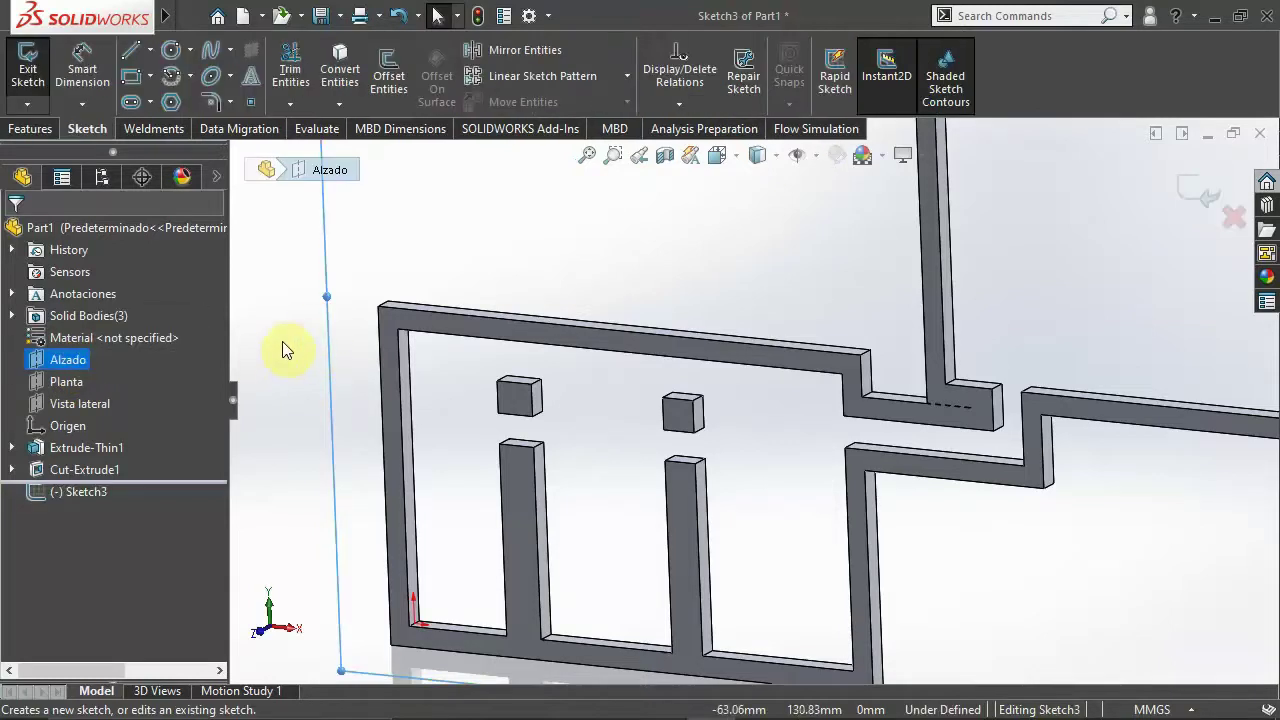
key("s")
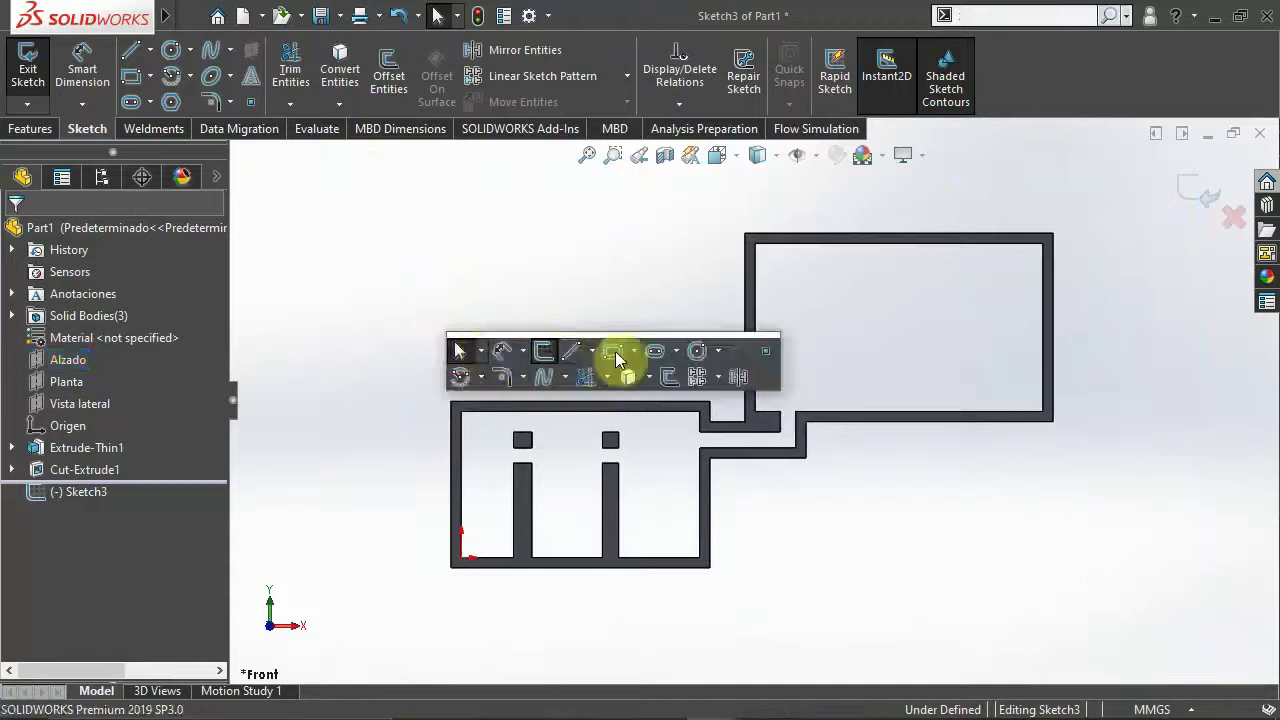
left_click(613, 351)
scroll(500, 468, "down", 3)
left_click(516, 463)
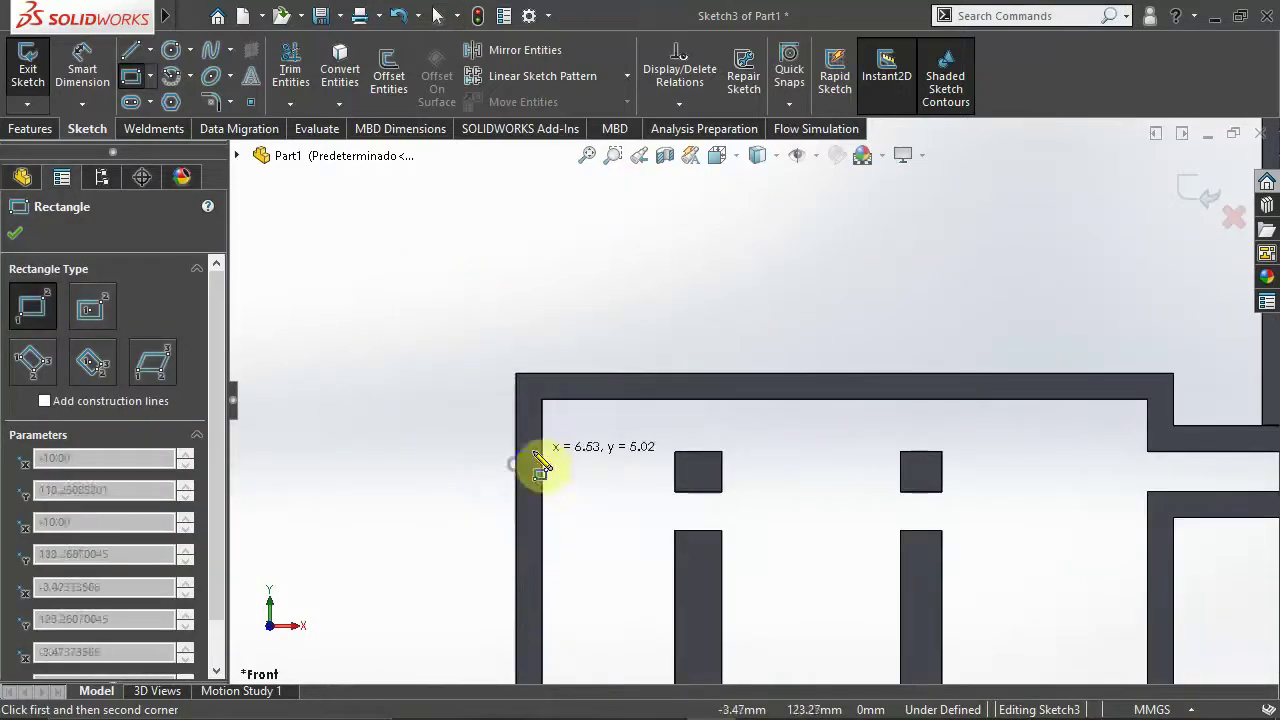
left_click(542, 440)
key("Escape")
key("ctrl+b")
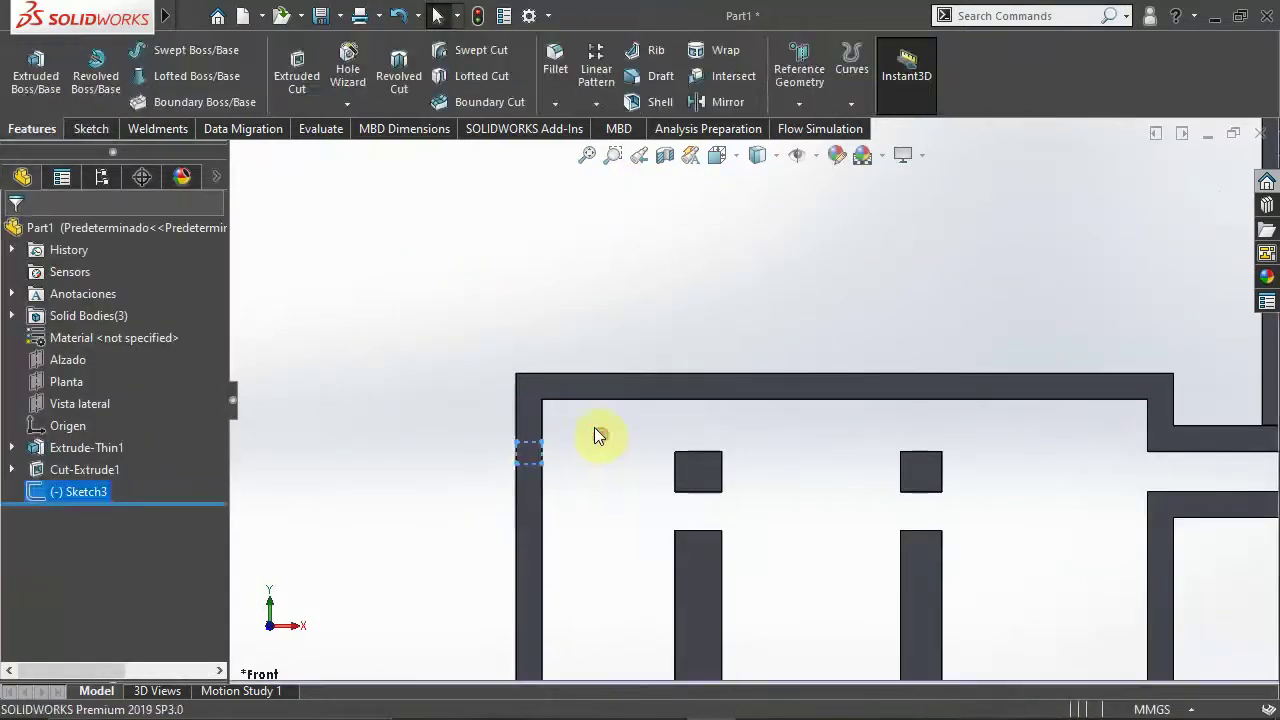
Step: Project Sketch3 as a Split Line onto the wall's front and inner faces, then view Front
left_click(851, 100)
left_click(870, 130)
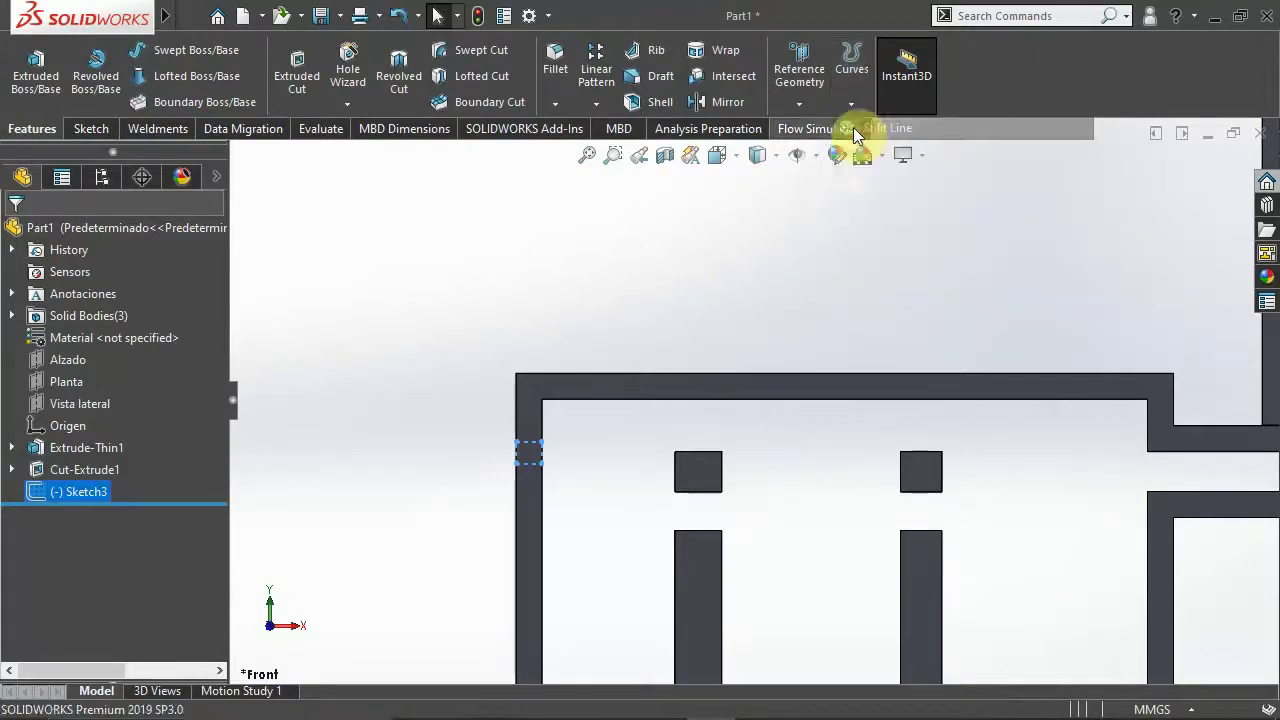
scroll(552, 475, "down", 3)
left_click(560, 453)
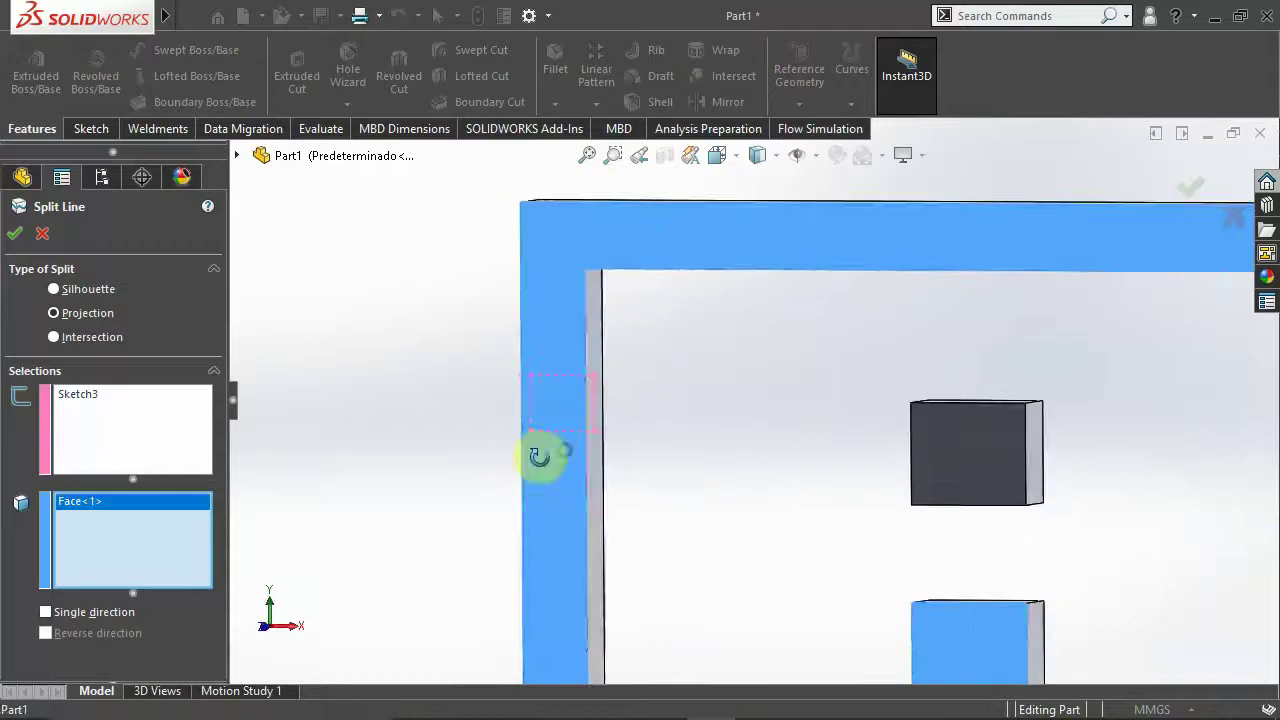
middle_click_drag(537, 451, 560, 474)
left_click(603, 471)
right_click(600, 473)
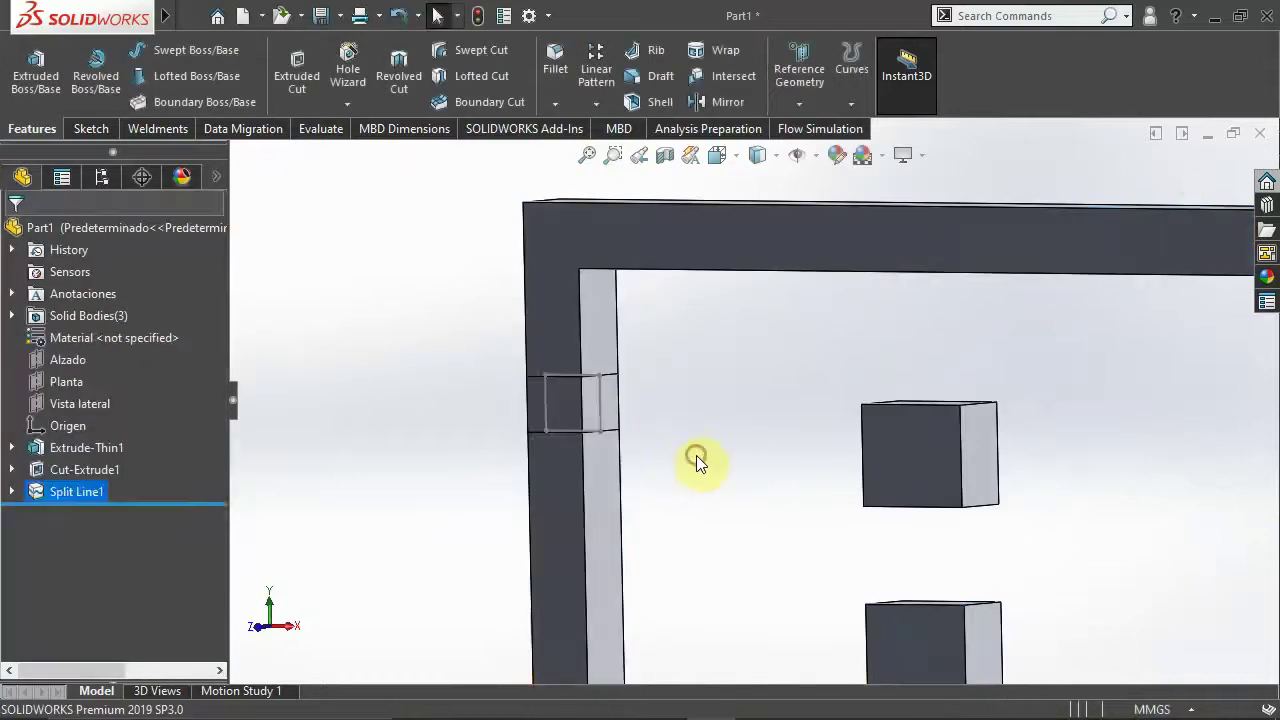
scroll(563, 377, "up", 2)
scroll(781, 400, "up", 2)
scroll(550, 366, "up", 3)
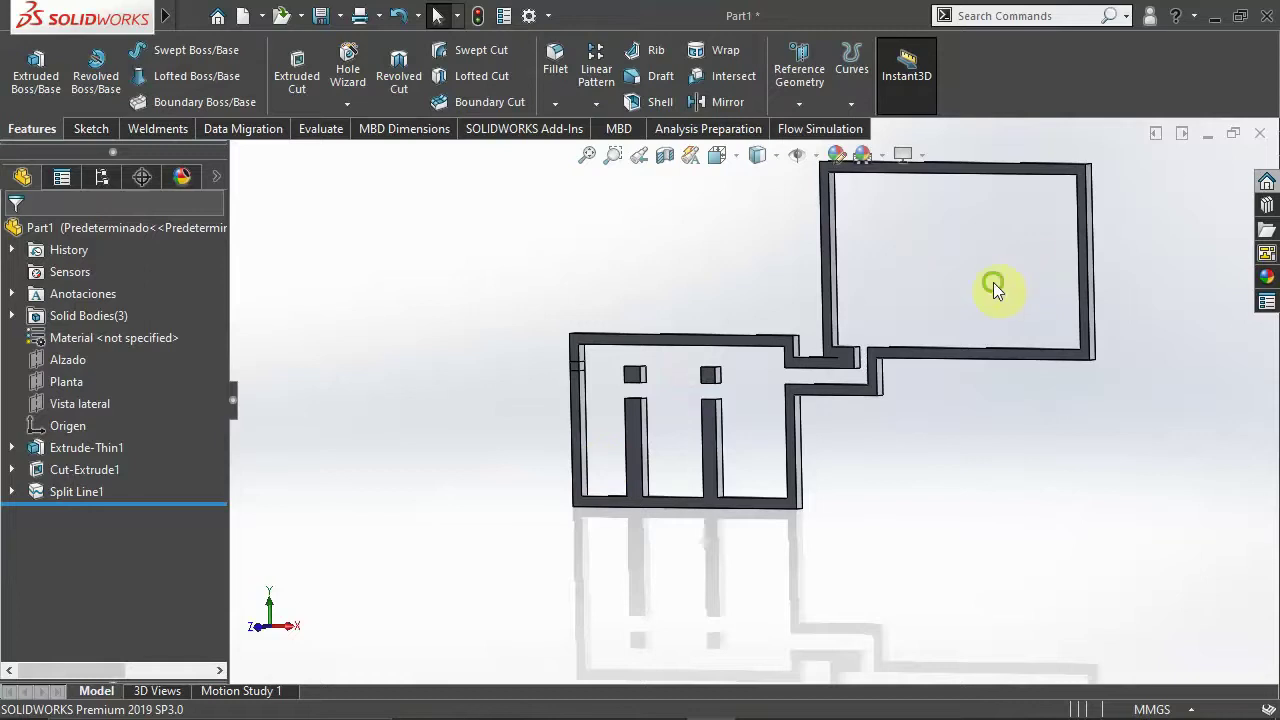
middle_click_drag(994, 285, 905, 335, "ctrl")
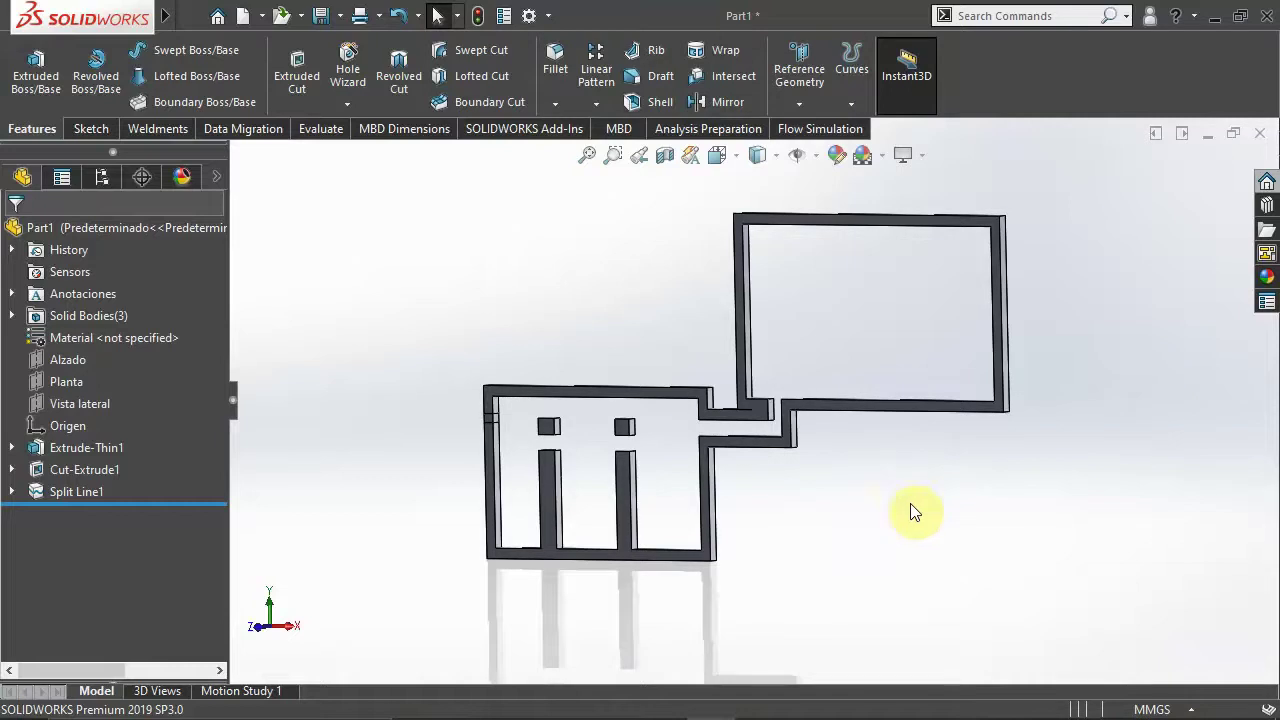
key("ctrl+1")
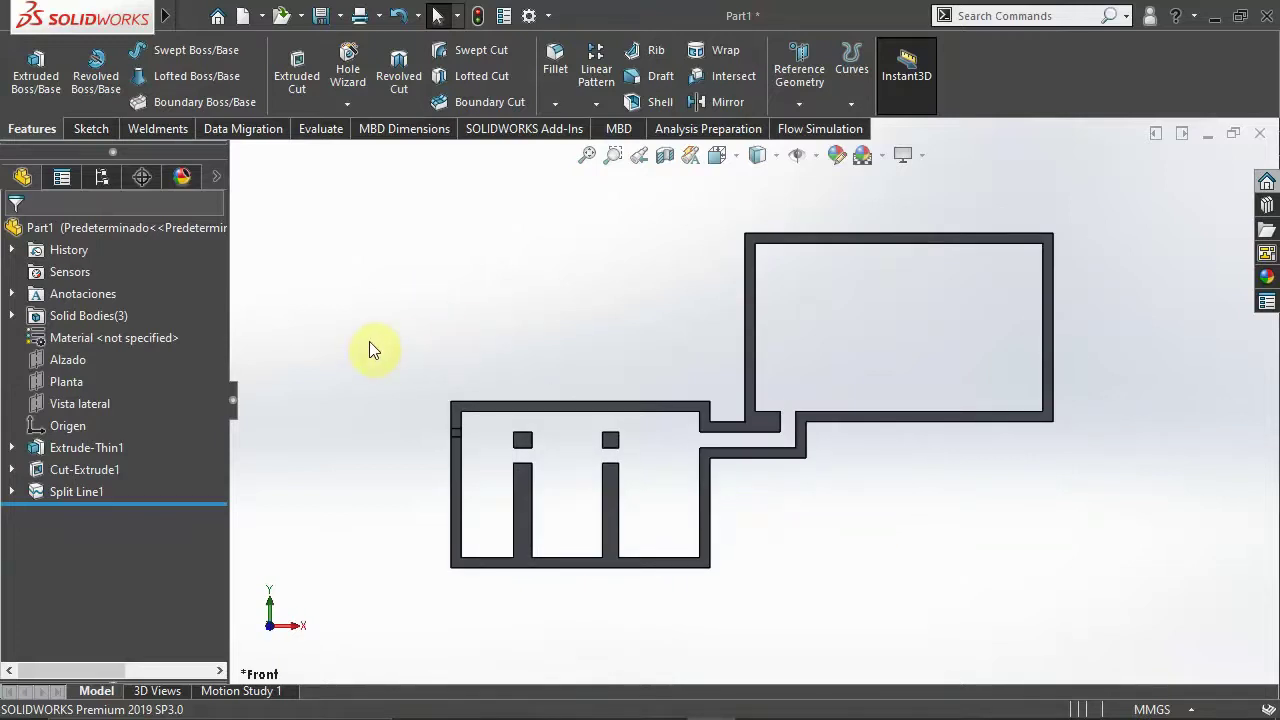
Step: Sketch a corner rectangle on Alzado filling the upper-right room
left_click(66, 359)
left_click(89, 337)
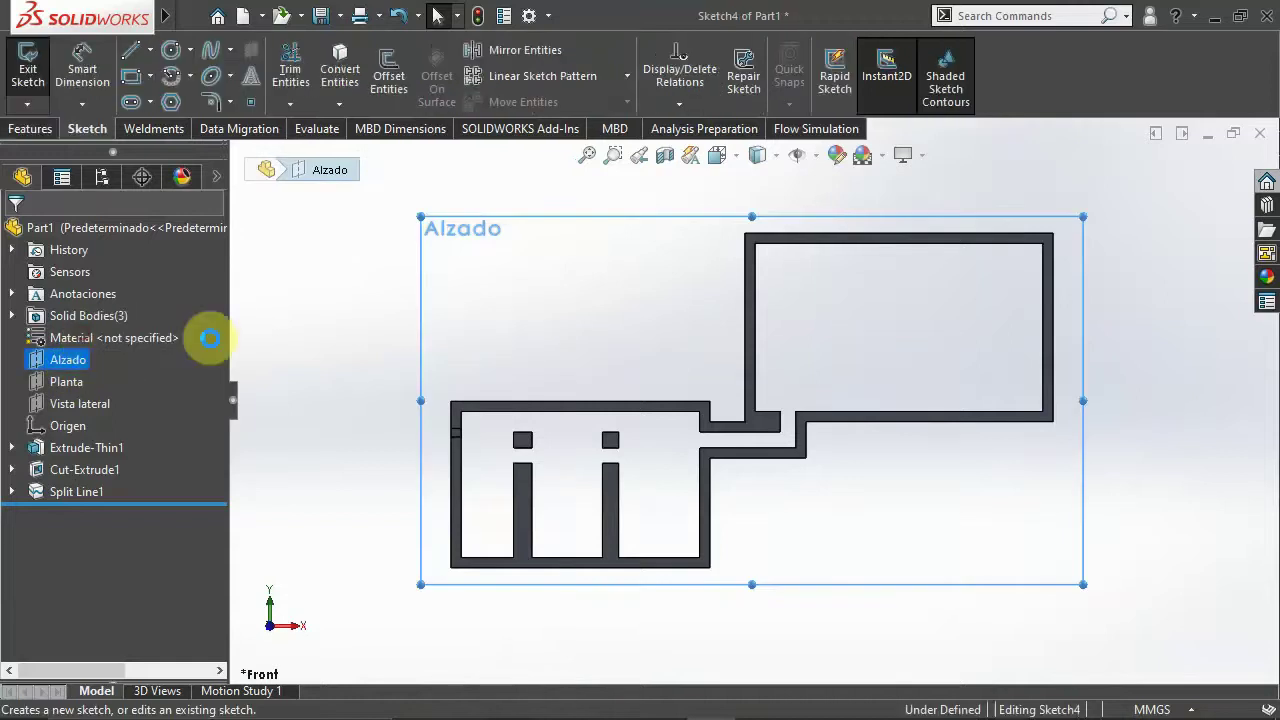
key("s")
left_click(634, 347)
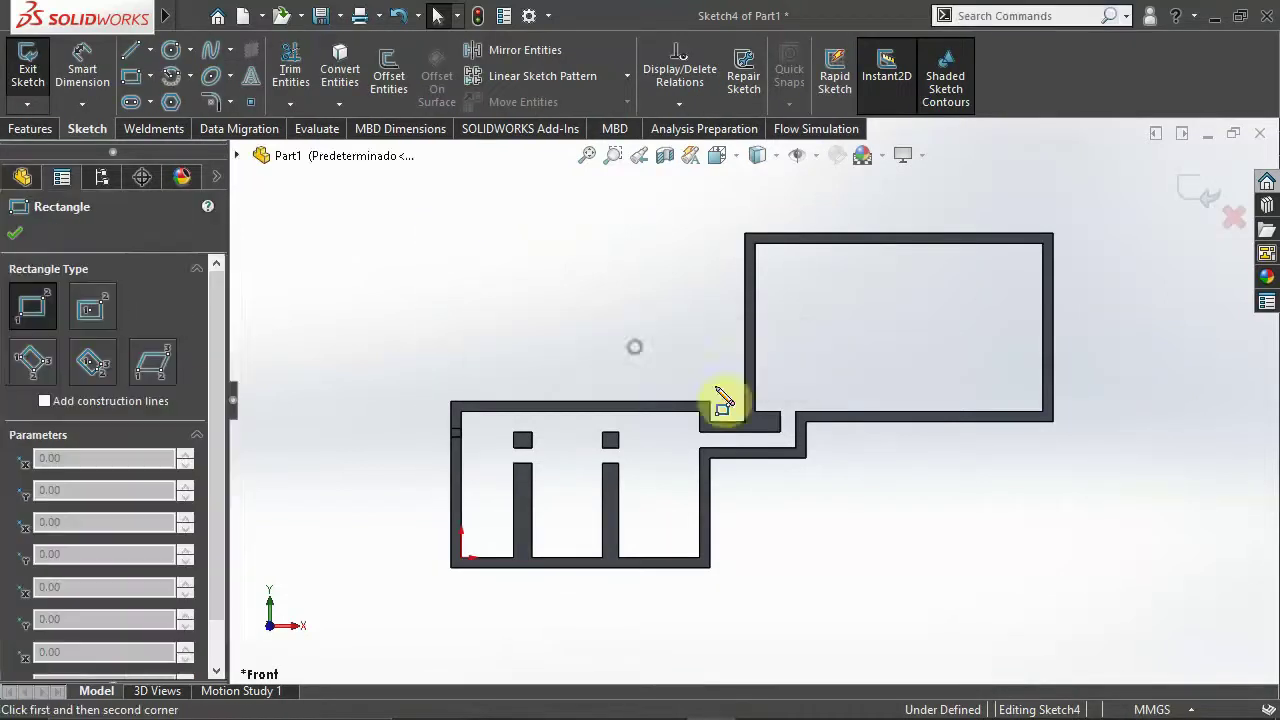
left_click(756, 412)
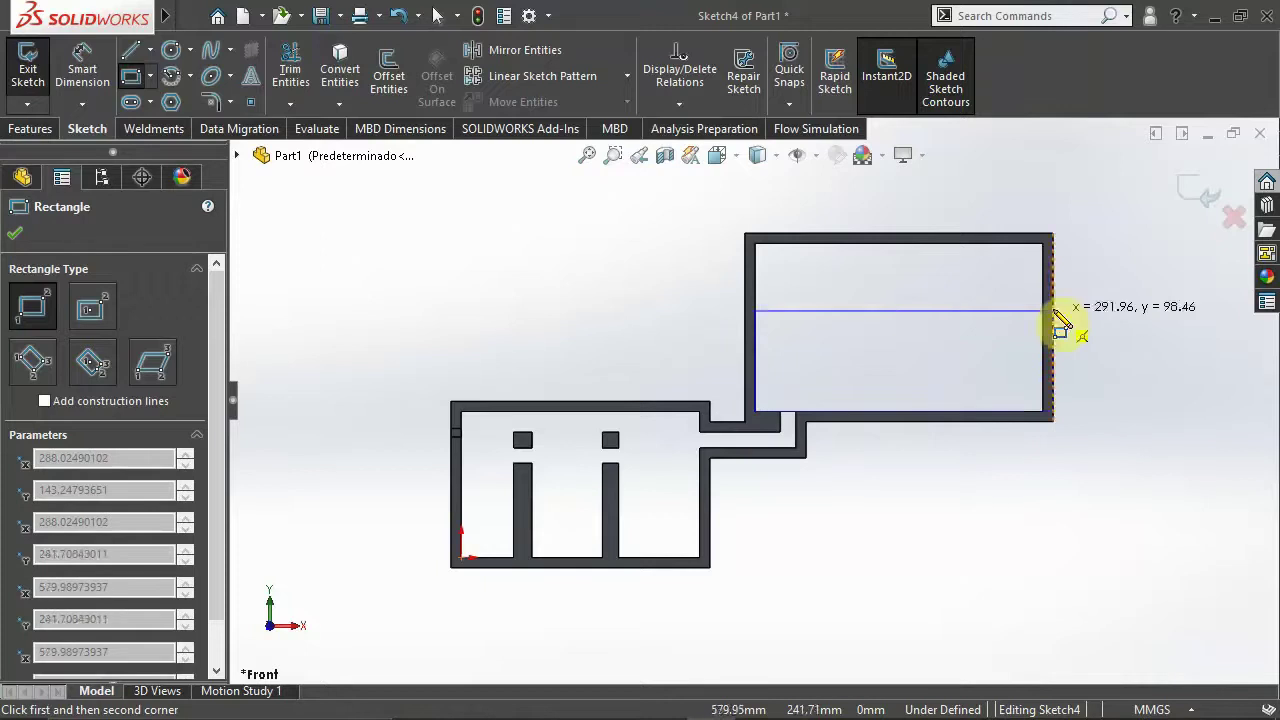
left_click(1043, 262)
key("Escape")
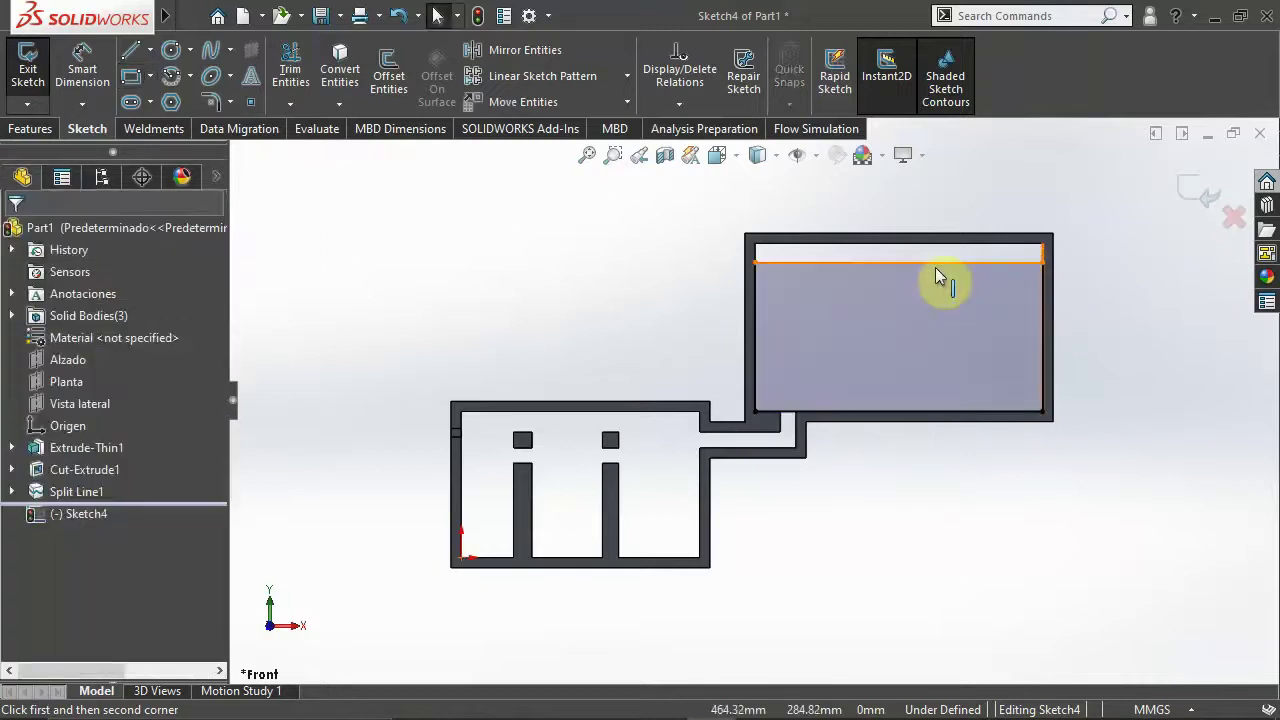
left_click(1188, 196)
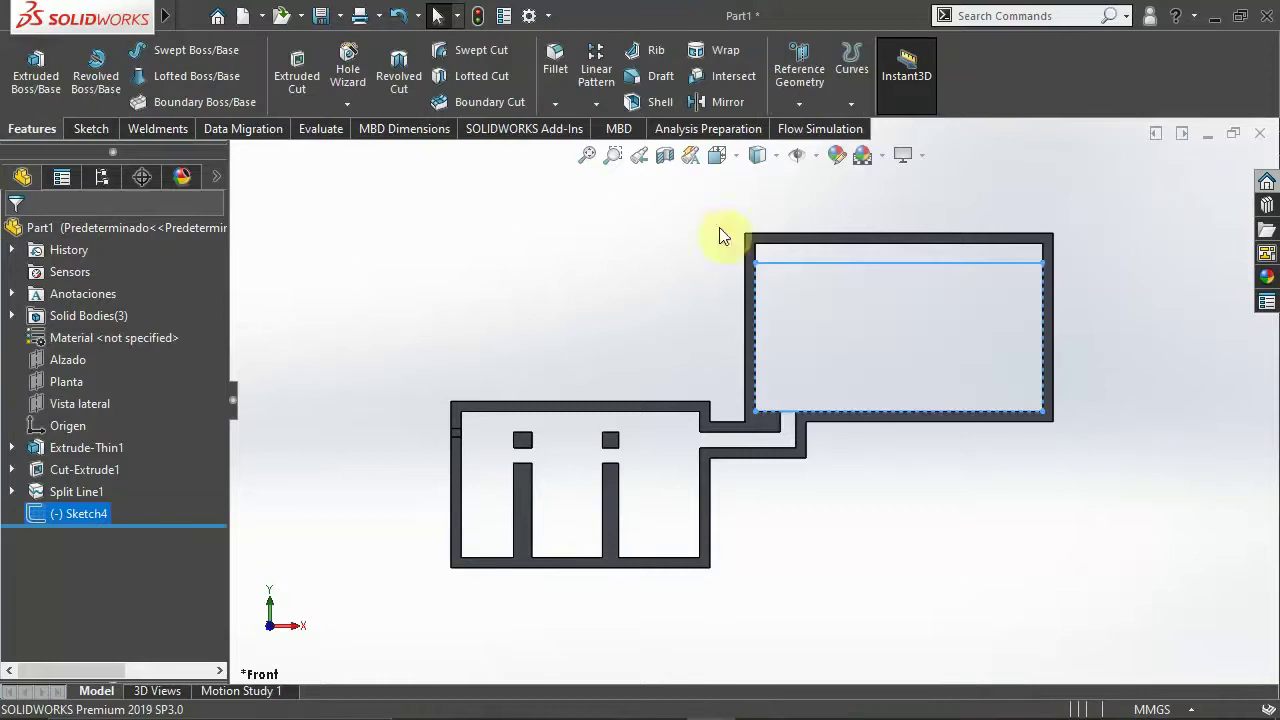
Step: Extrude the rectangle Mid Plane at 10 mm with Merge result unchecked
left_click(36, 70)
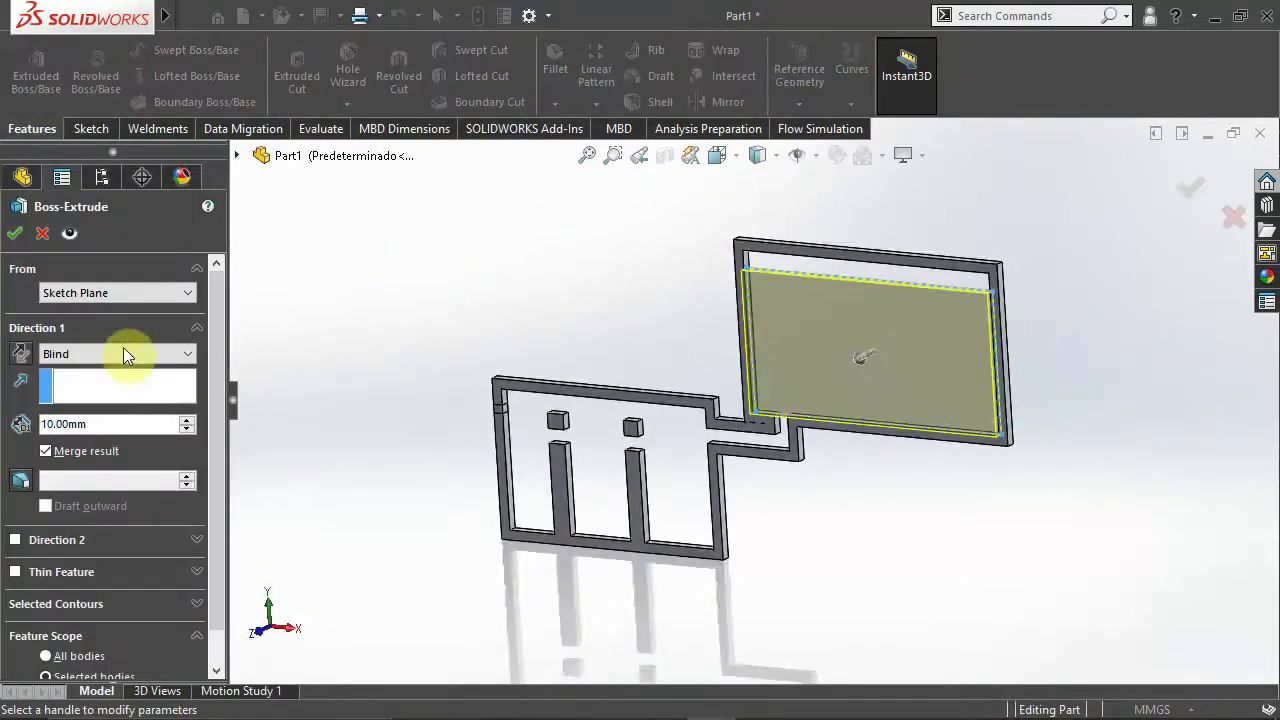
left_click(123, 352)
left_click(123, 449)
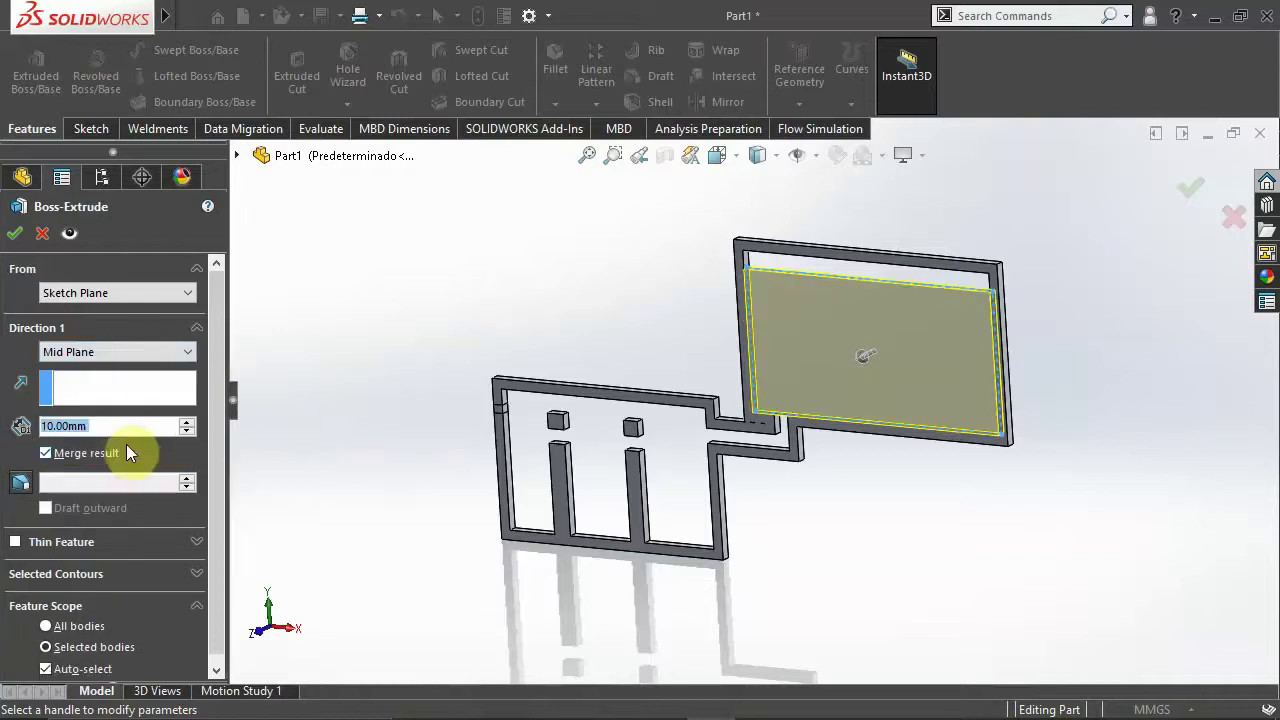
left_click(46, 453)
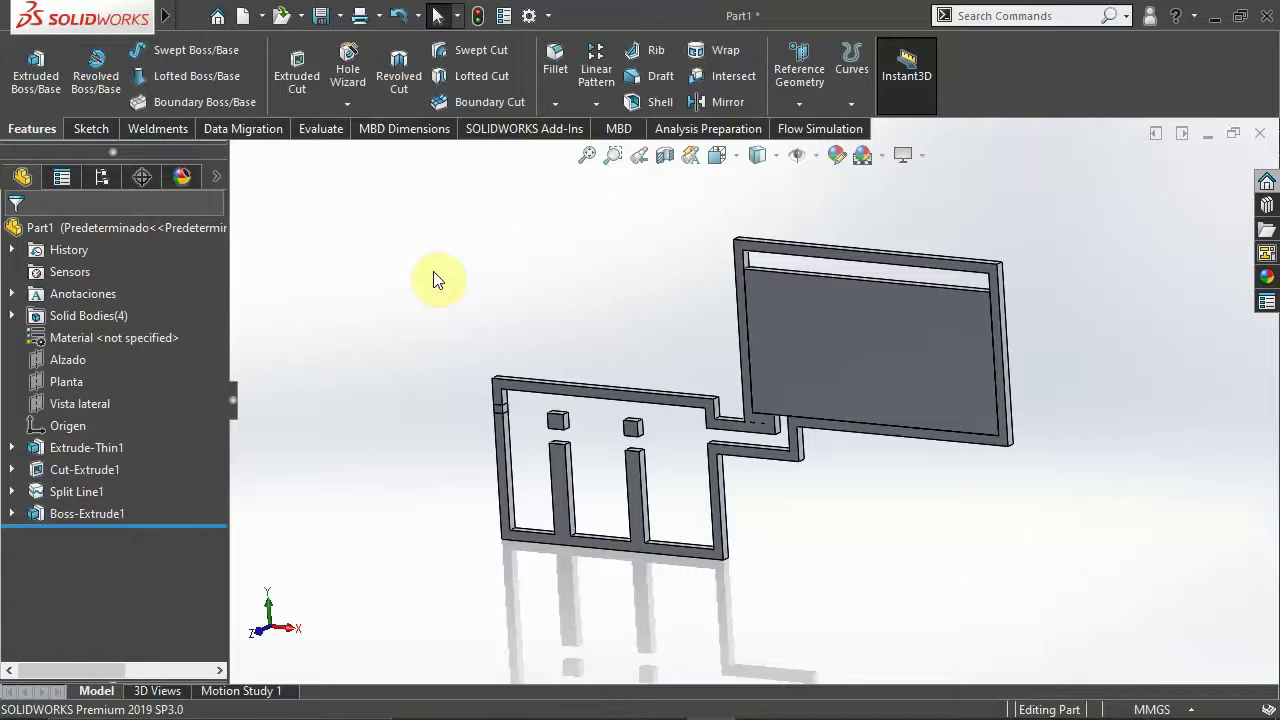
Step: Save Part5, enable SOLIDWORKS Flow Simulation under Add-Ins, and show its tools
left_click(320, 15)
left_click(515, 130)
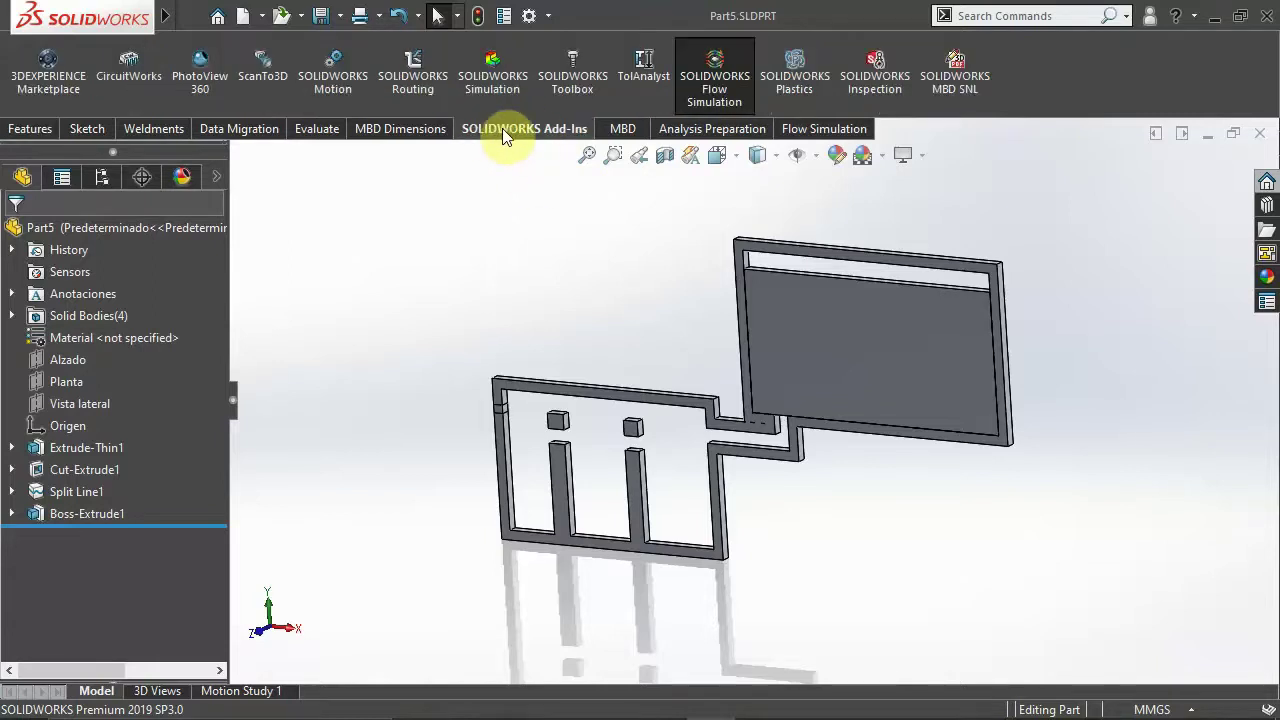
left_click(707, 90)
left_click(821, 130)
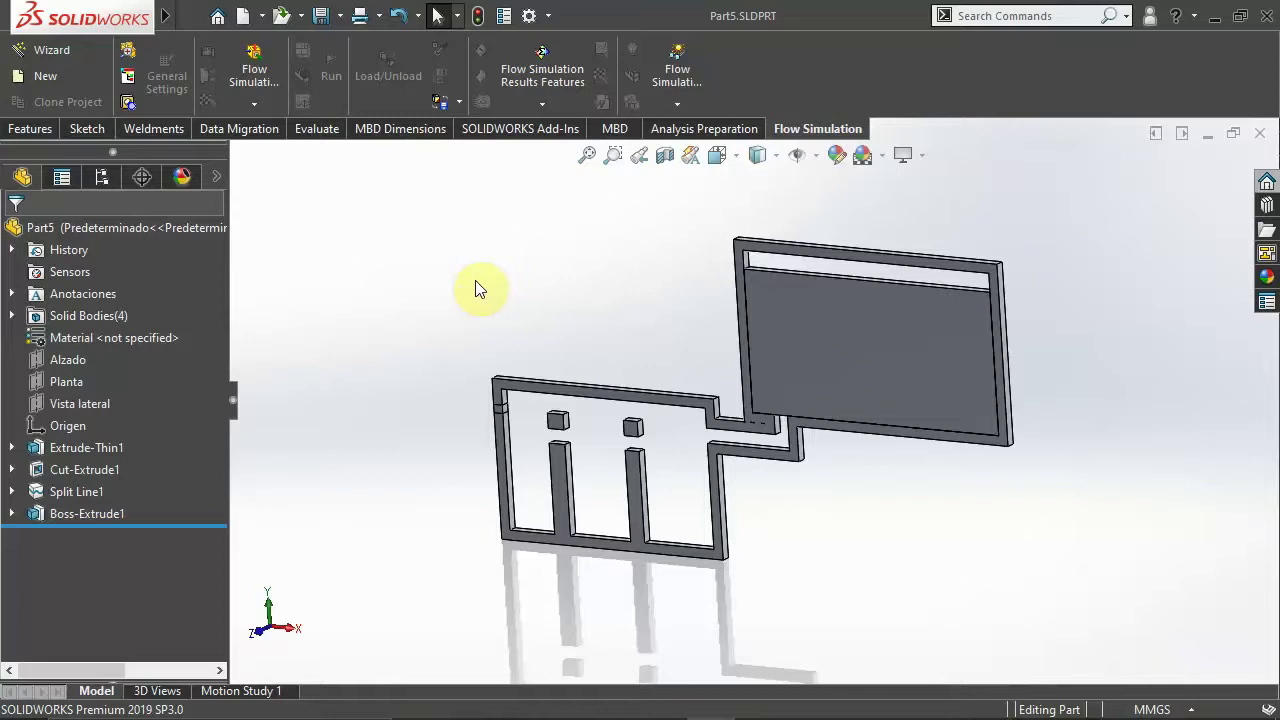
Step: Start a new Flow Simulation project with the default name and SI (m-kg-s) units
left_click(50, 48)
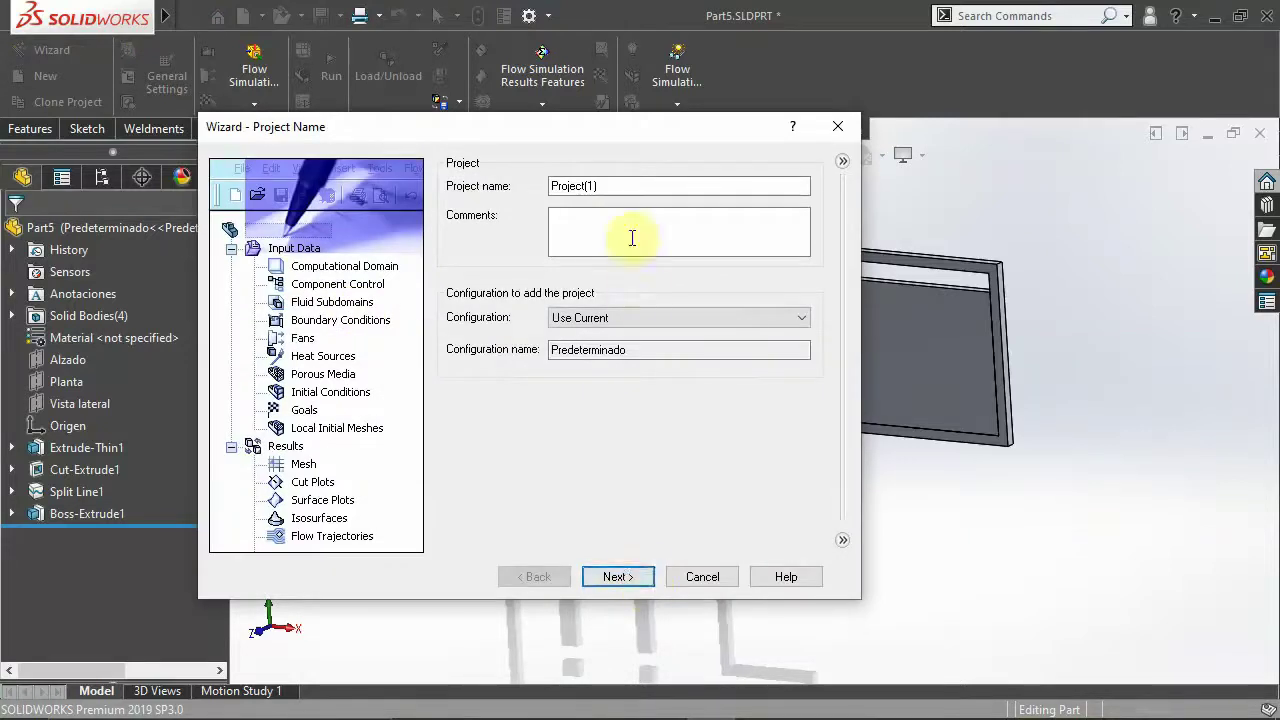
left_click(615, 576)
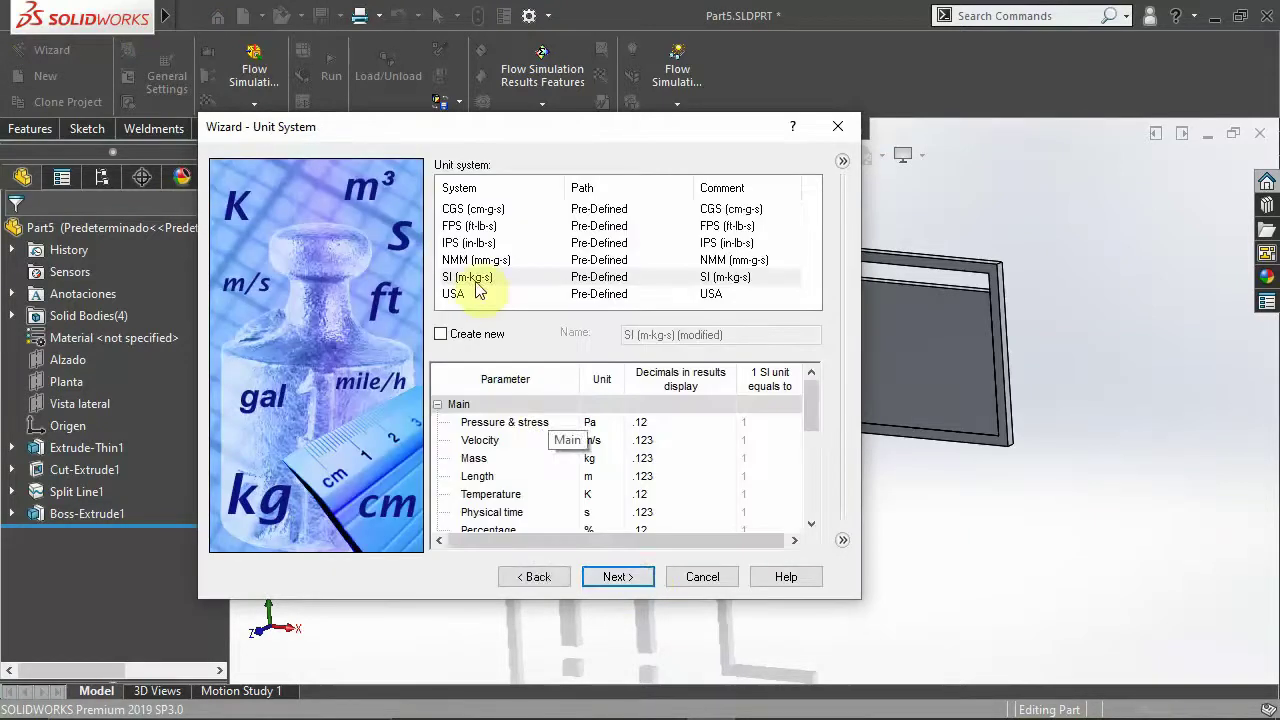
left_click(483, 280)
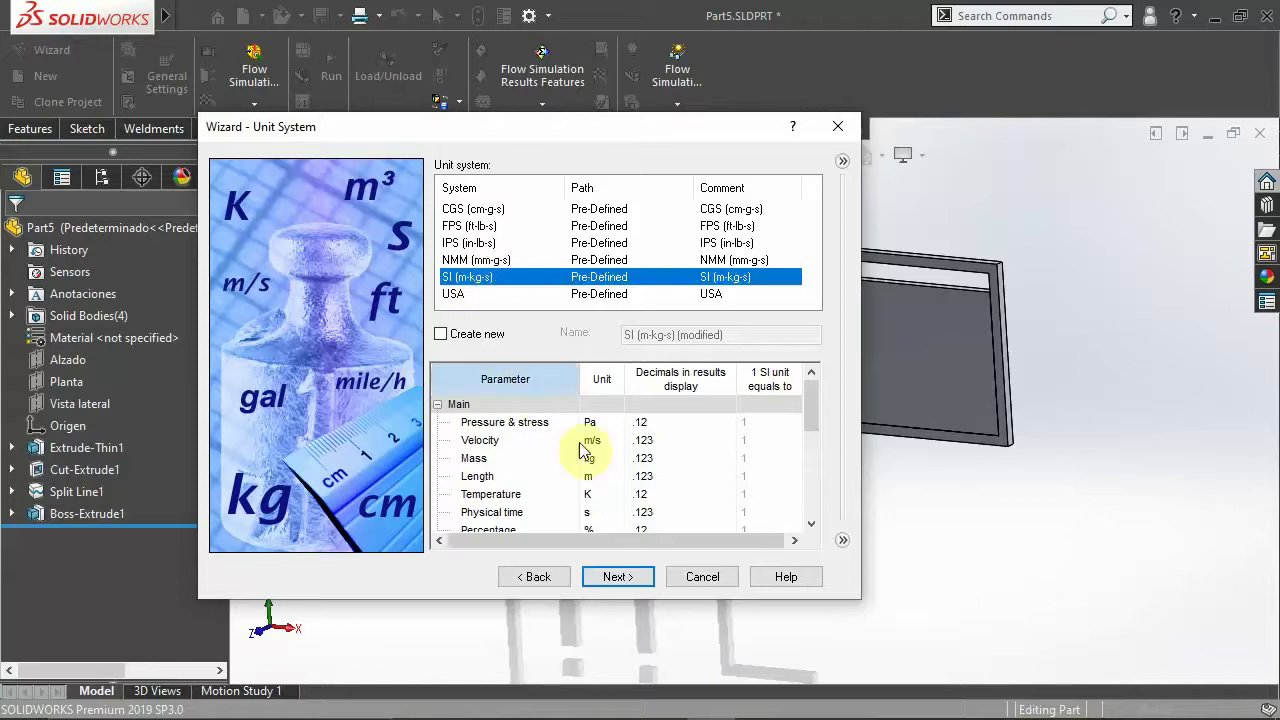
left_click(610, 574)
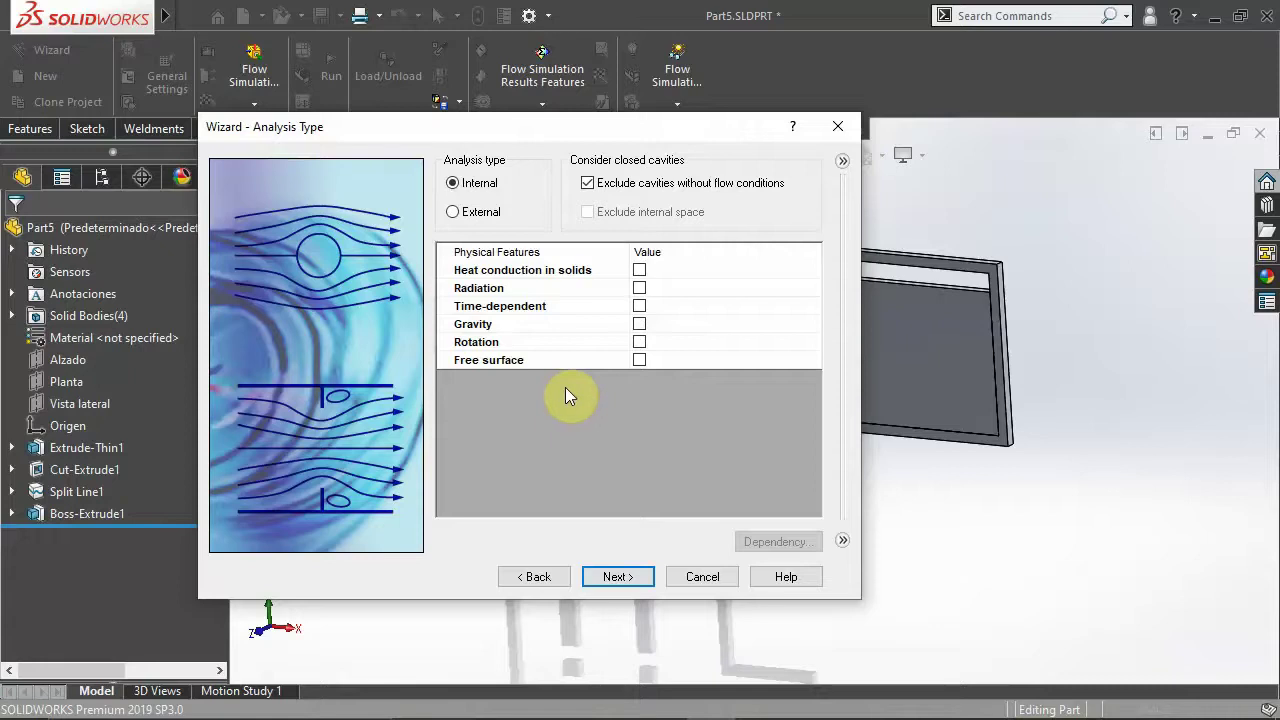
Step: Make the analysis external and time-dependent with a 3 s total analysis time
left_click(470, 214)
left_click(639, 308)
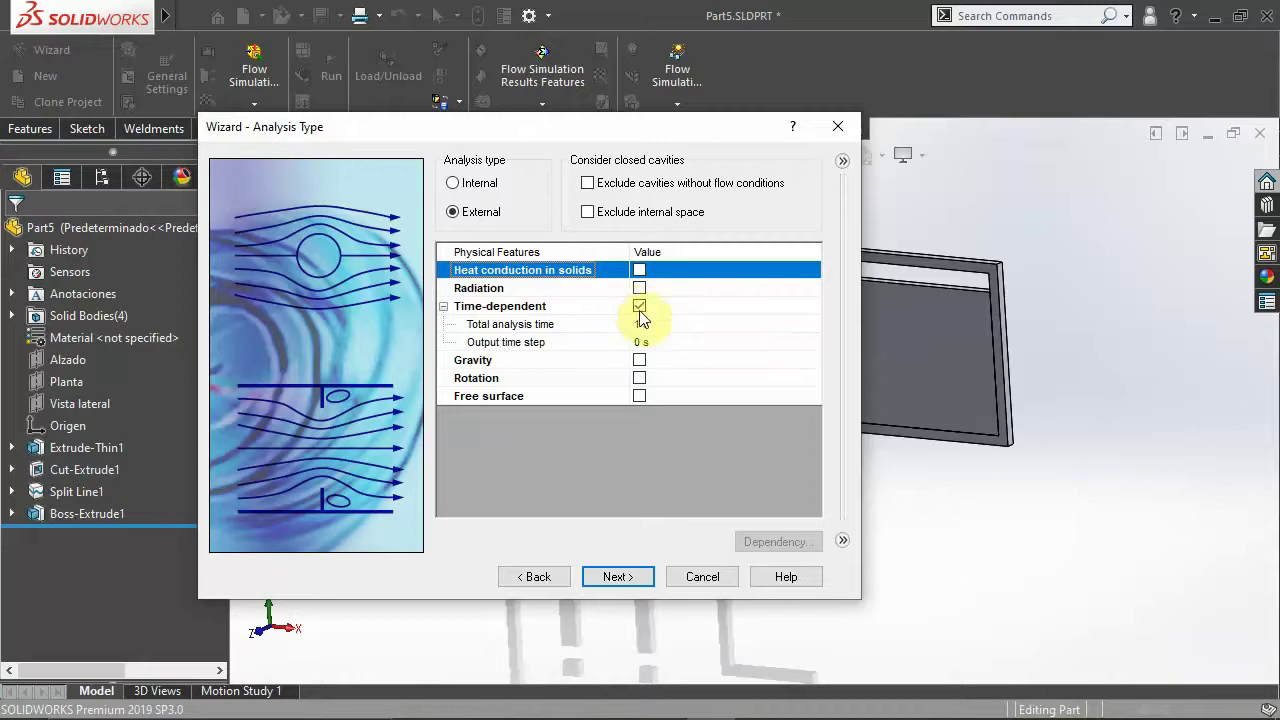
left_click(641, 322)
left_click(640, 323)
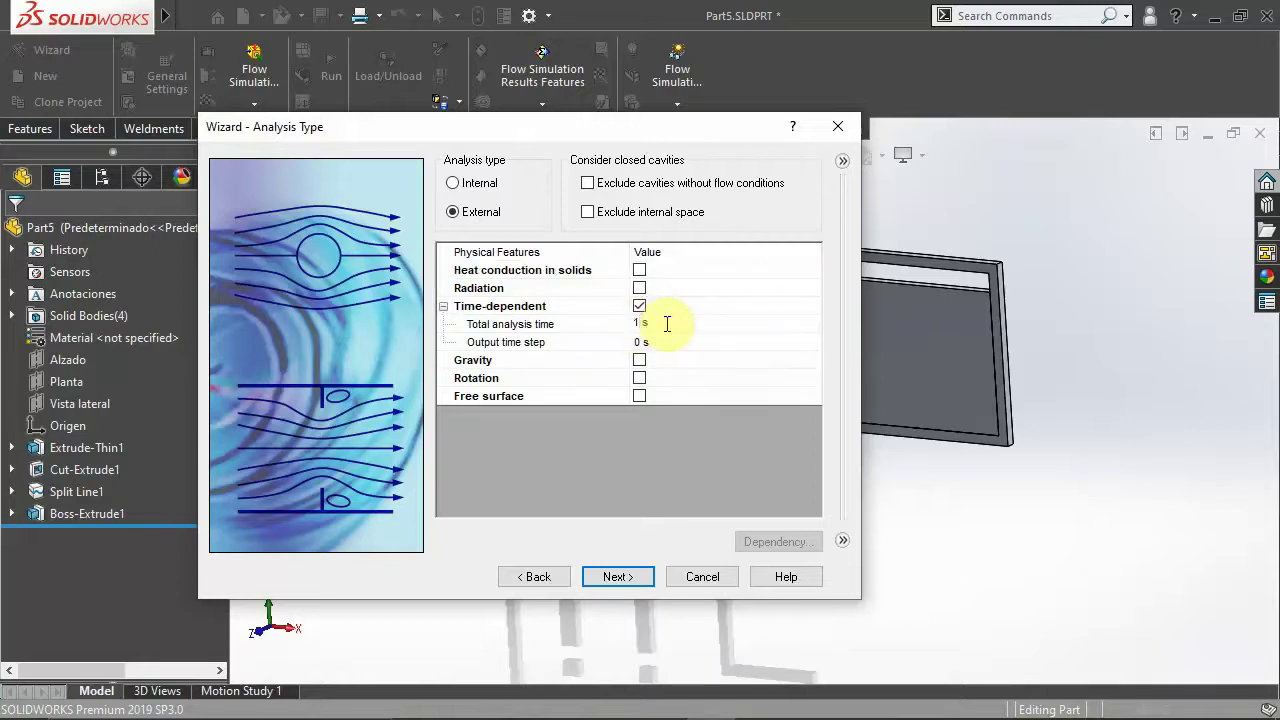
type("3")
Step: Enable gravity with Z set to 0 and Y to -9.81 m/s^2, and turn on free surface
left_click(639, 361)
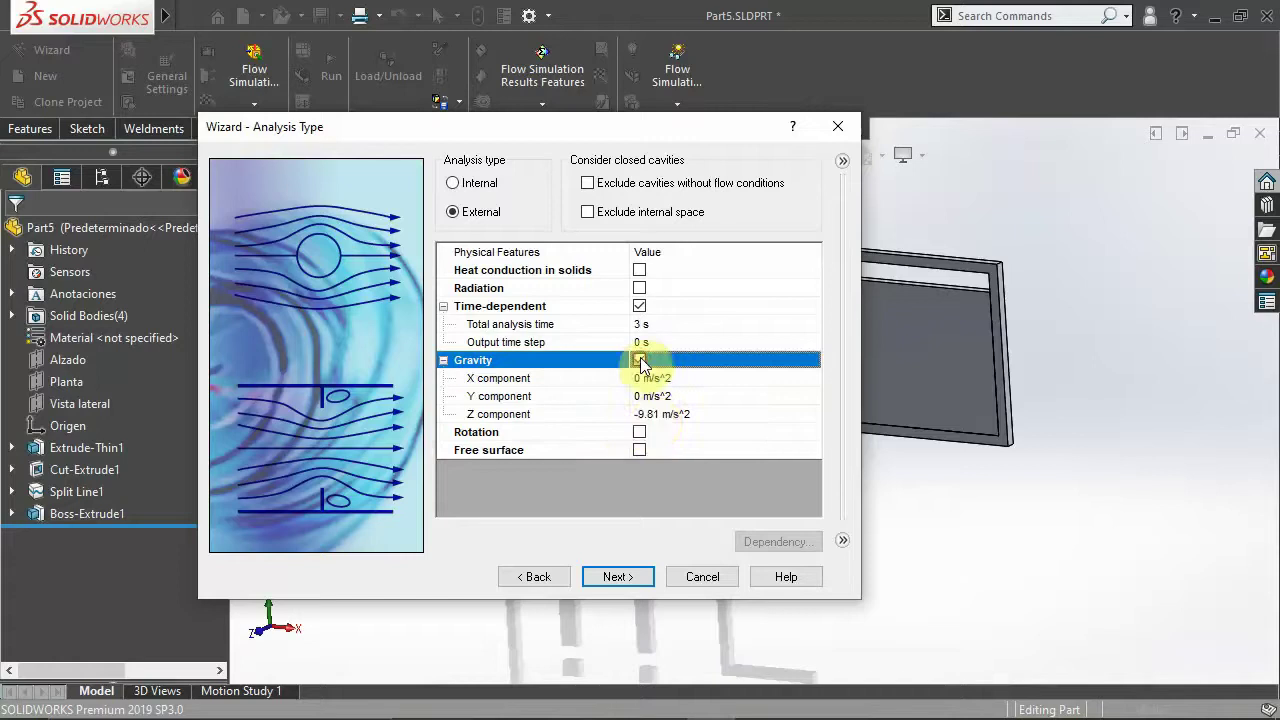
left_click(658, 413)
left_click(659, 414)
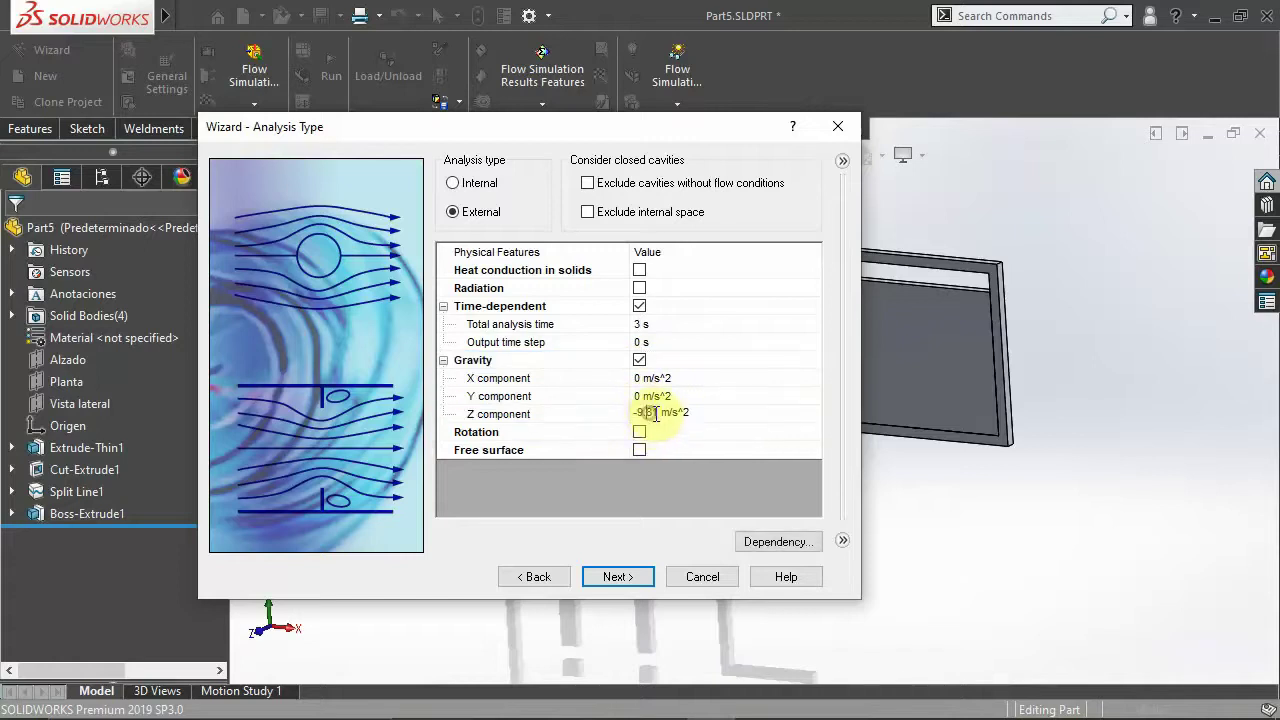
double_click(659, 414)
type("0")
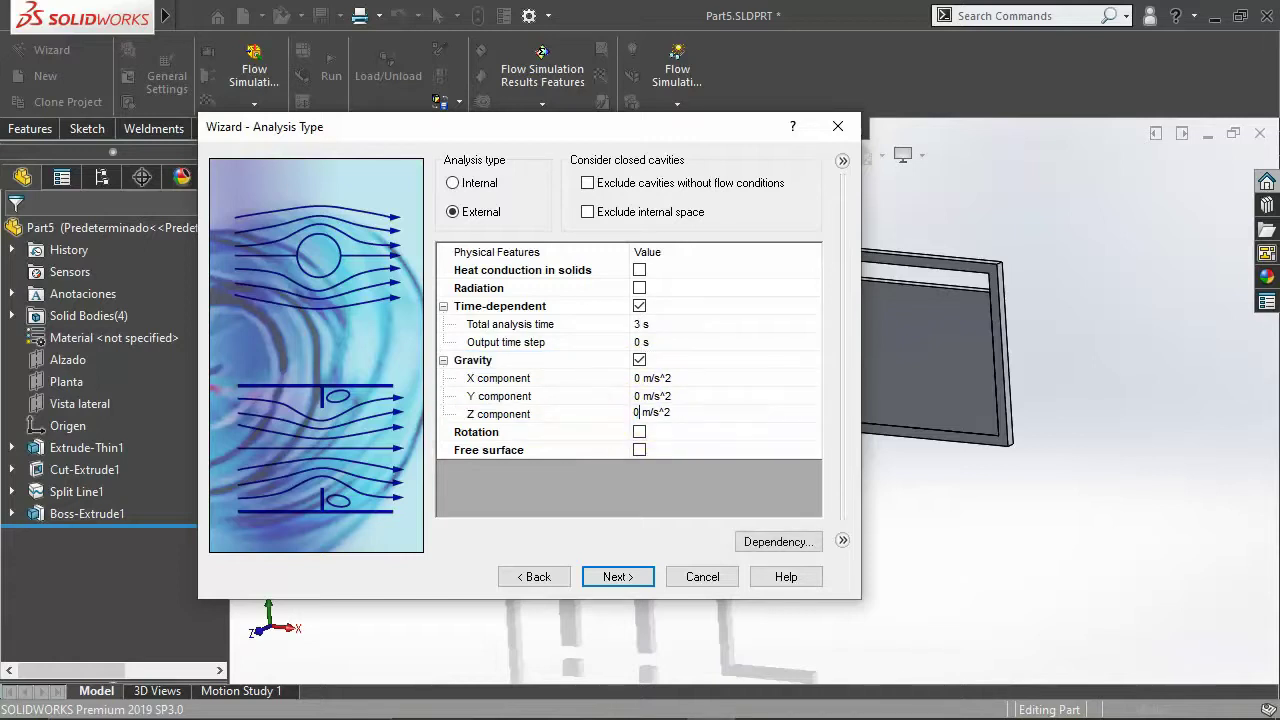
left_click(640, 396)
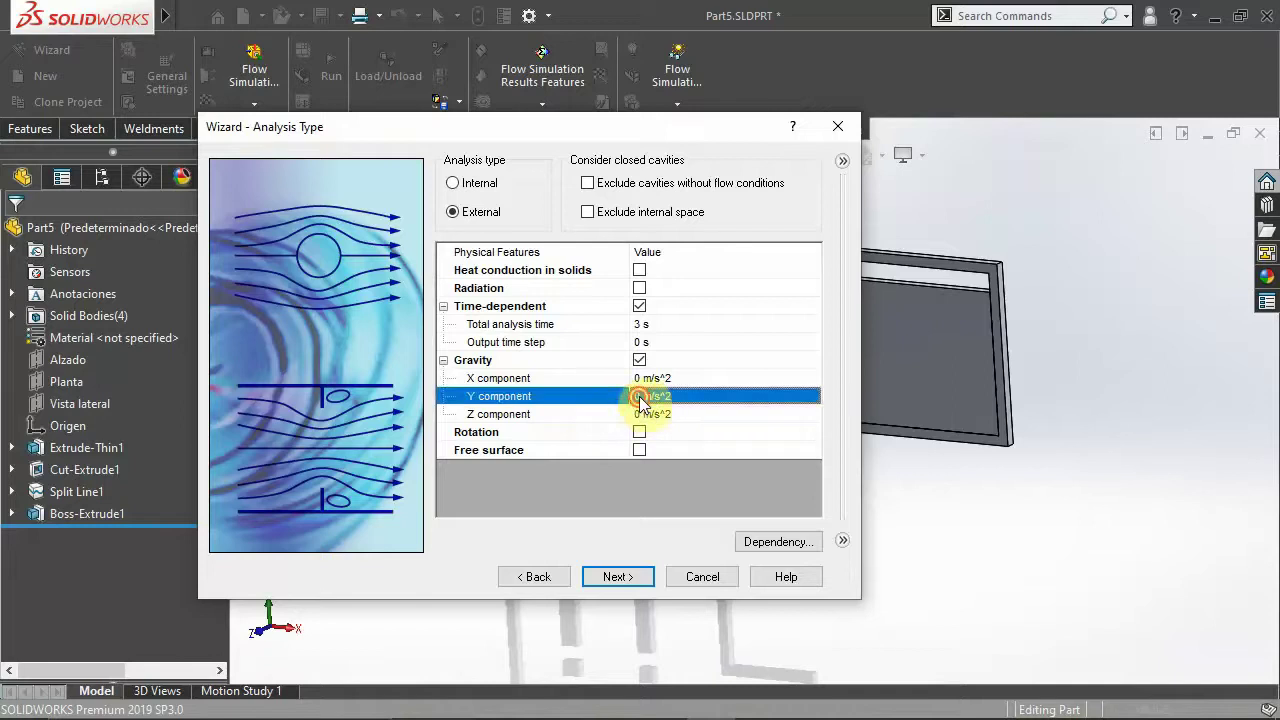
left_click(638, 395)
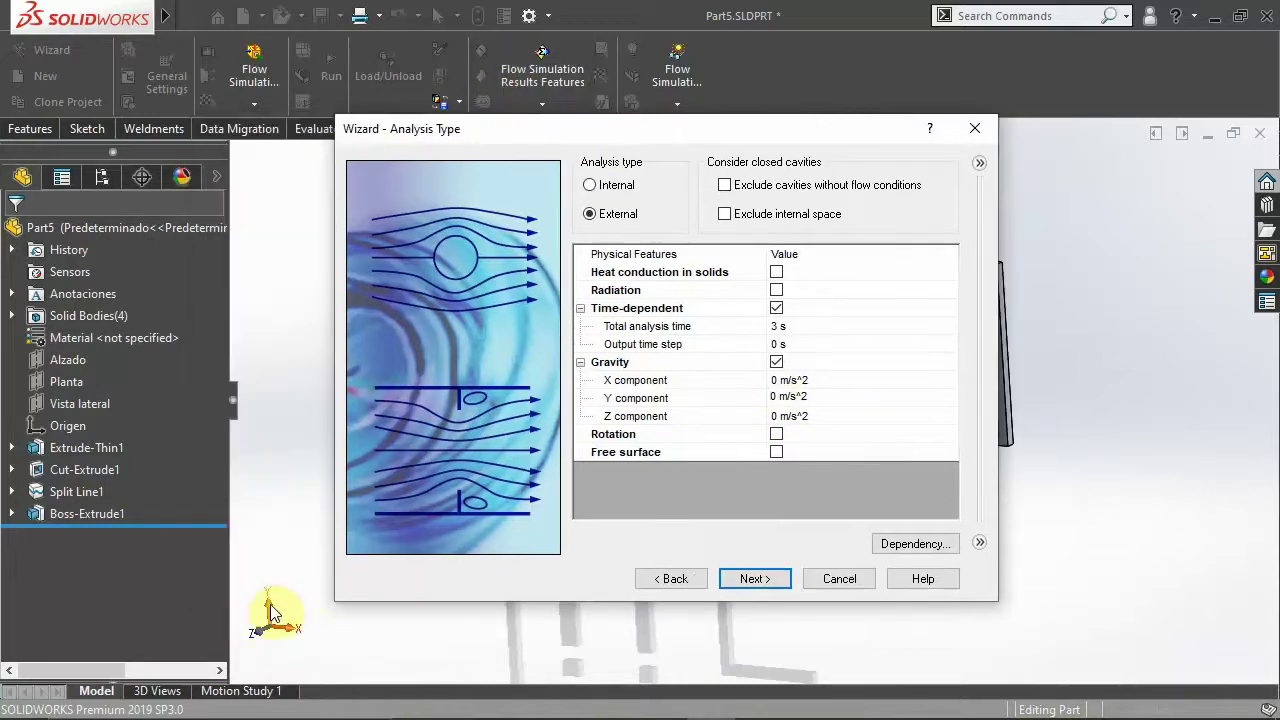
double_click(774, 396)
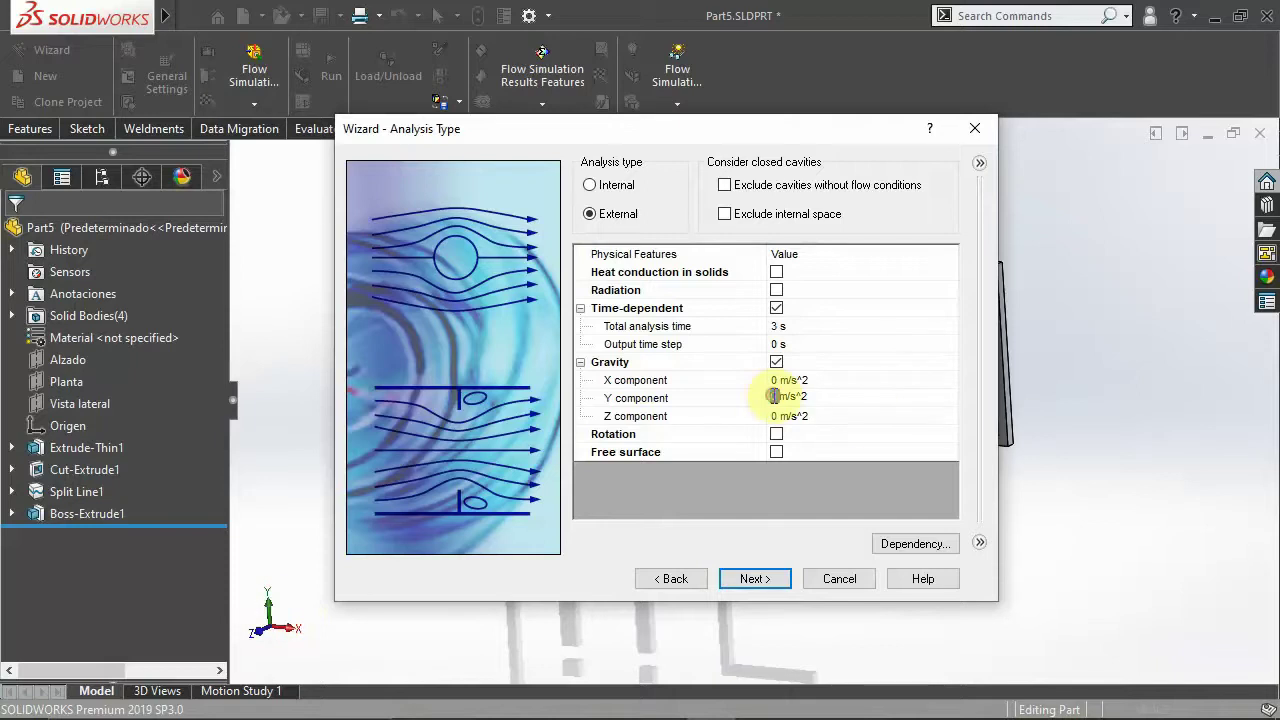
type("-9.")
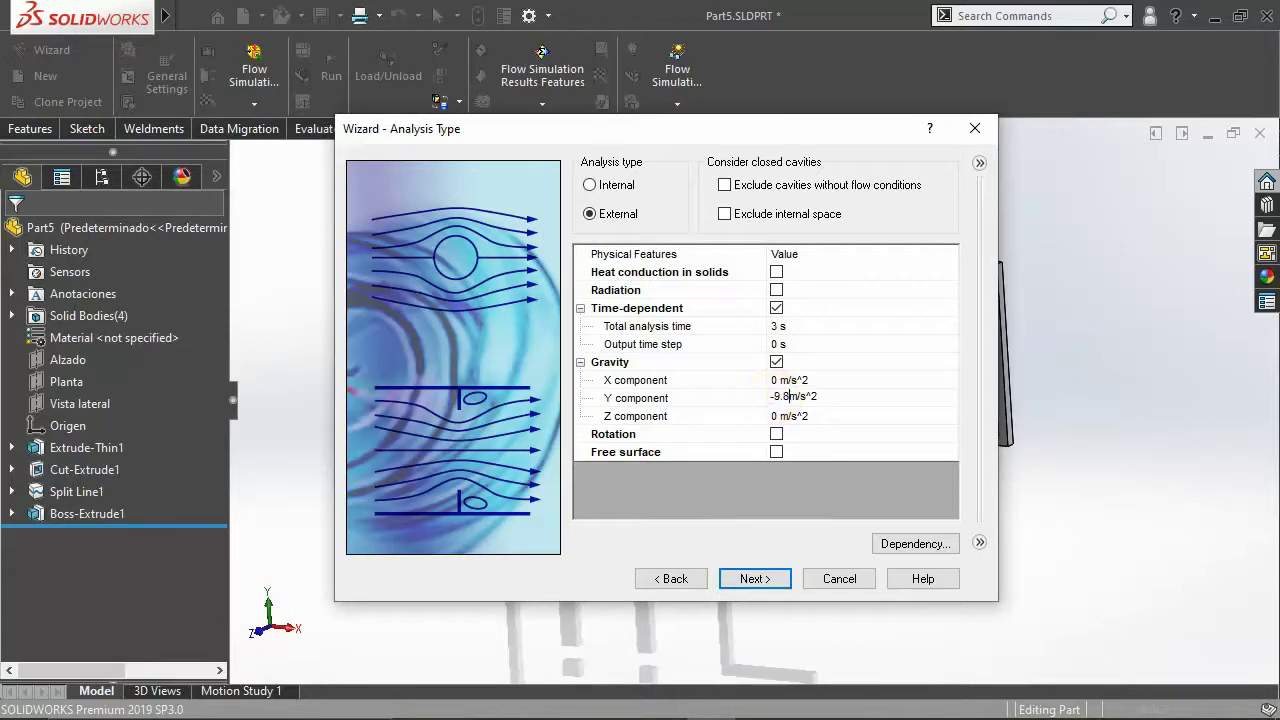
type("81")
key("Return")
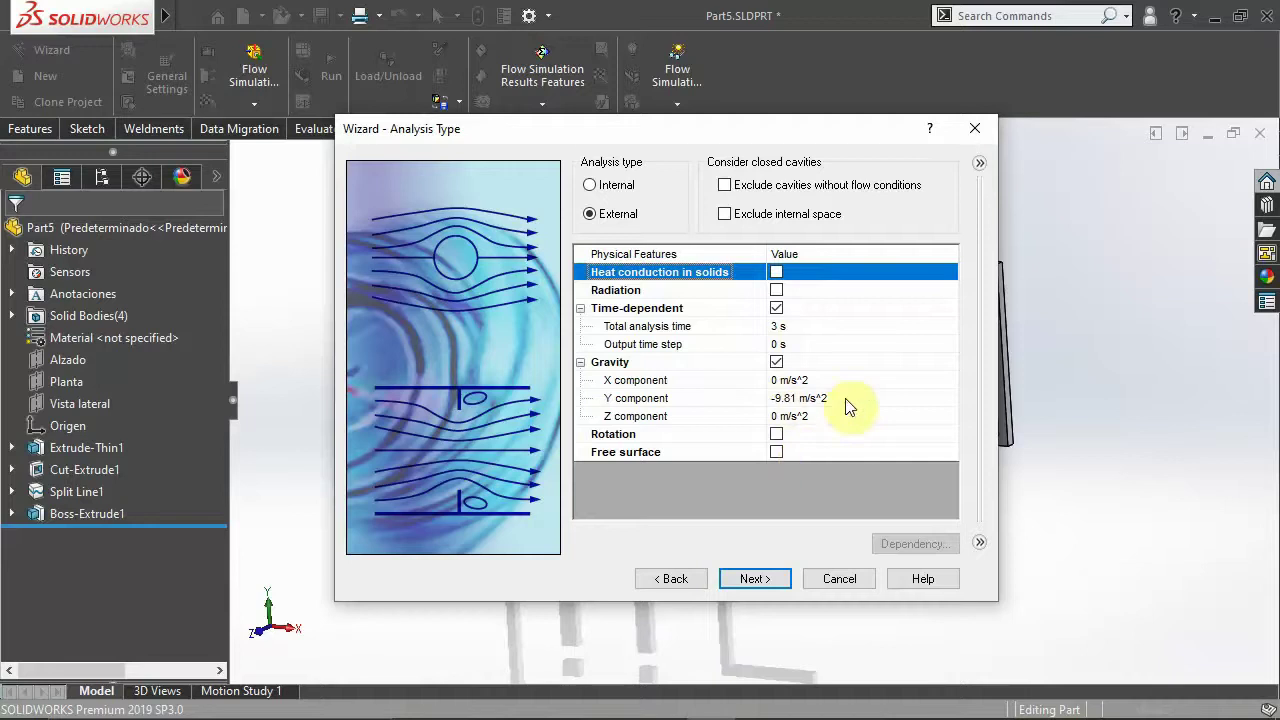
left_click(777, 452)
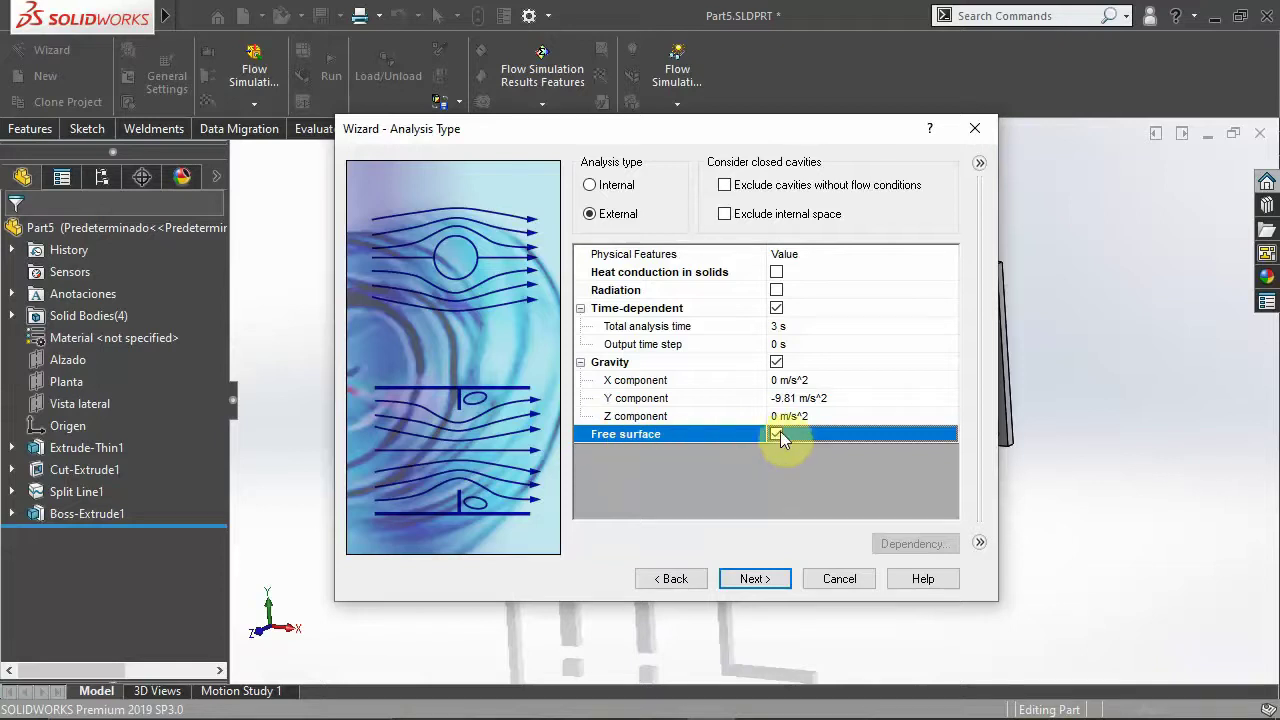
left_click(761, 576)
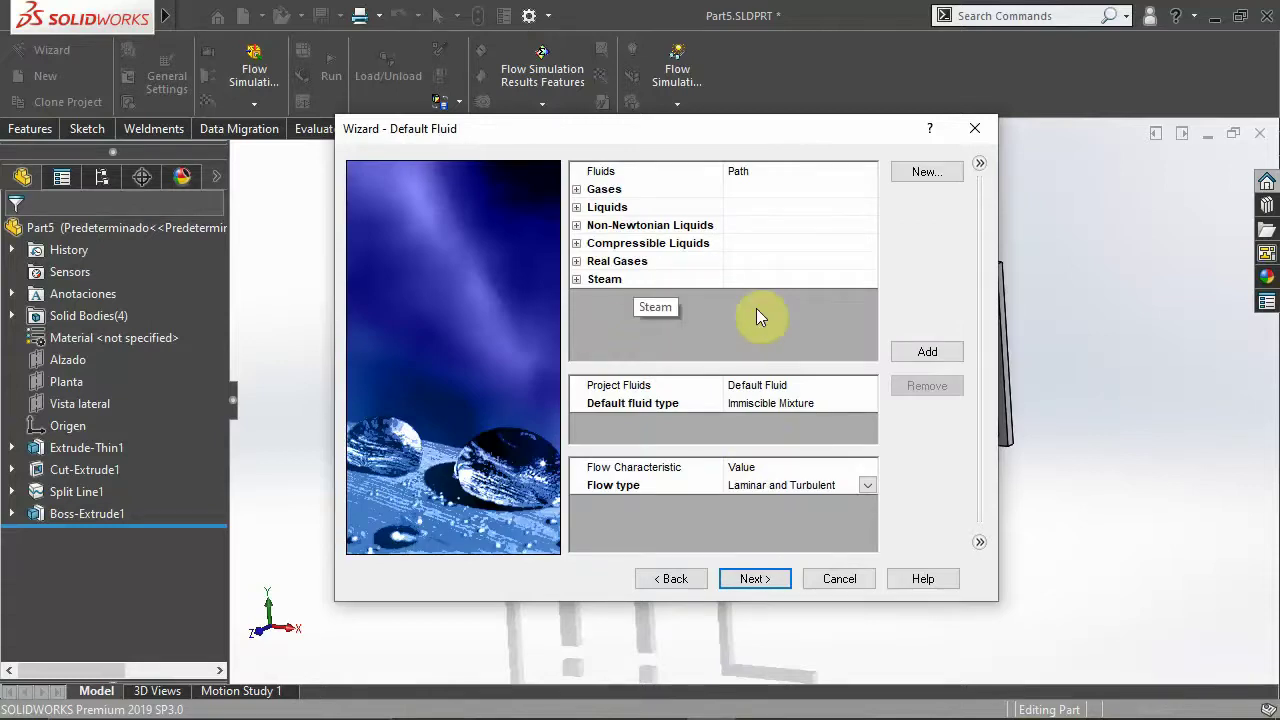
Step: Add Air from Gases and Water from Liquids, with Water checked in the immiscible mixture
left_click(576, 189)
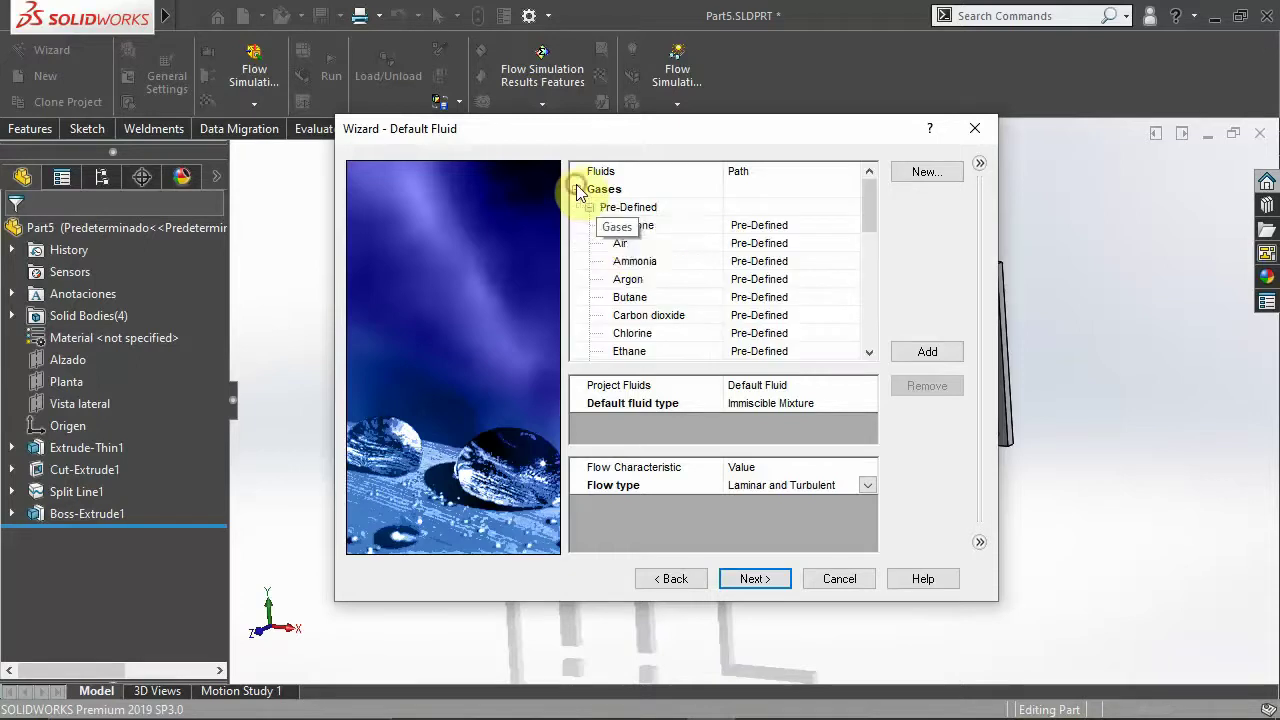
double_click(627, 245)
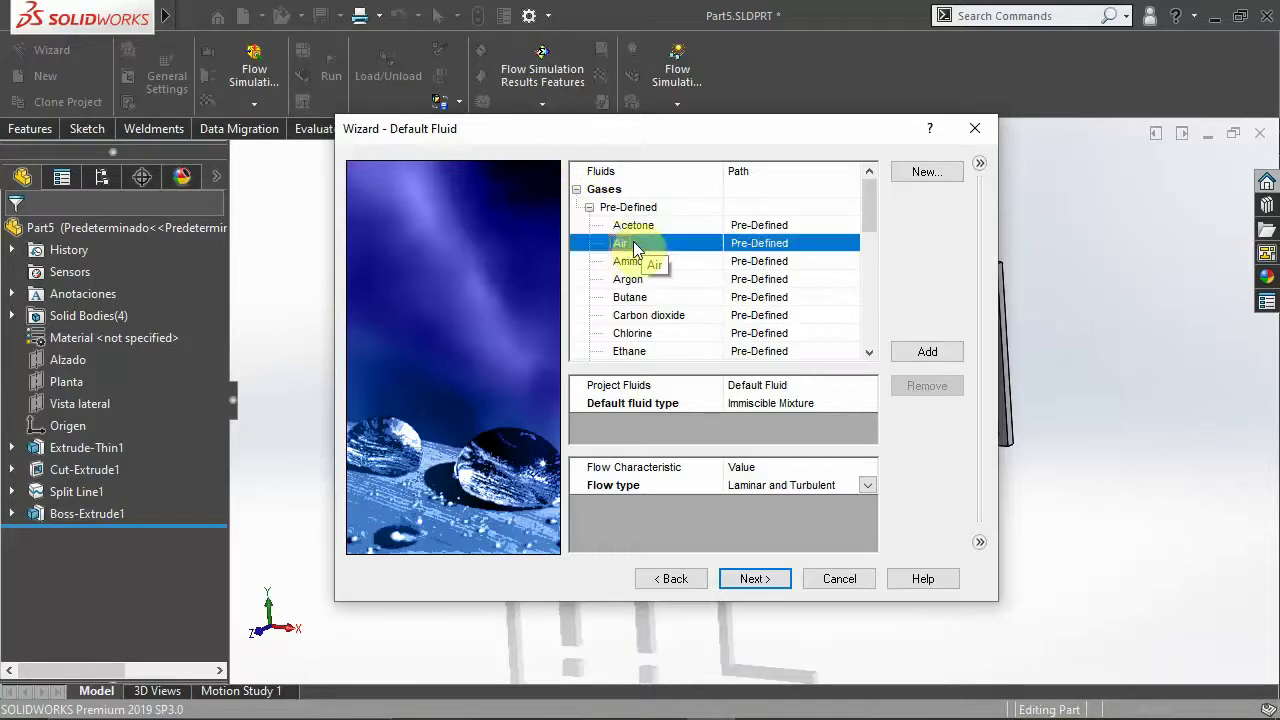
left_click(576, 189)
left_click(577, 207)
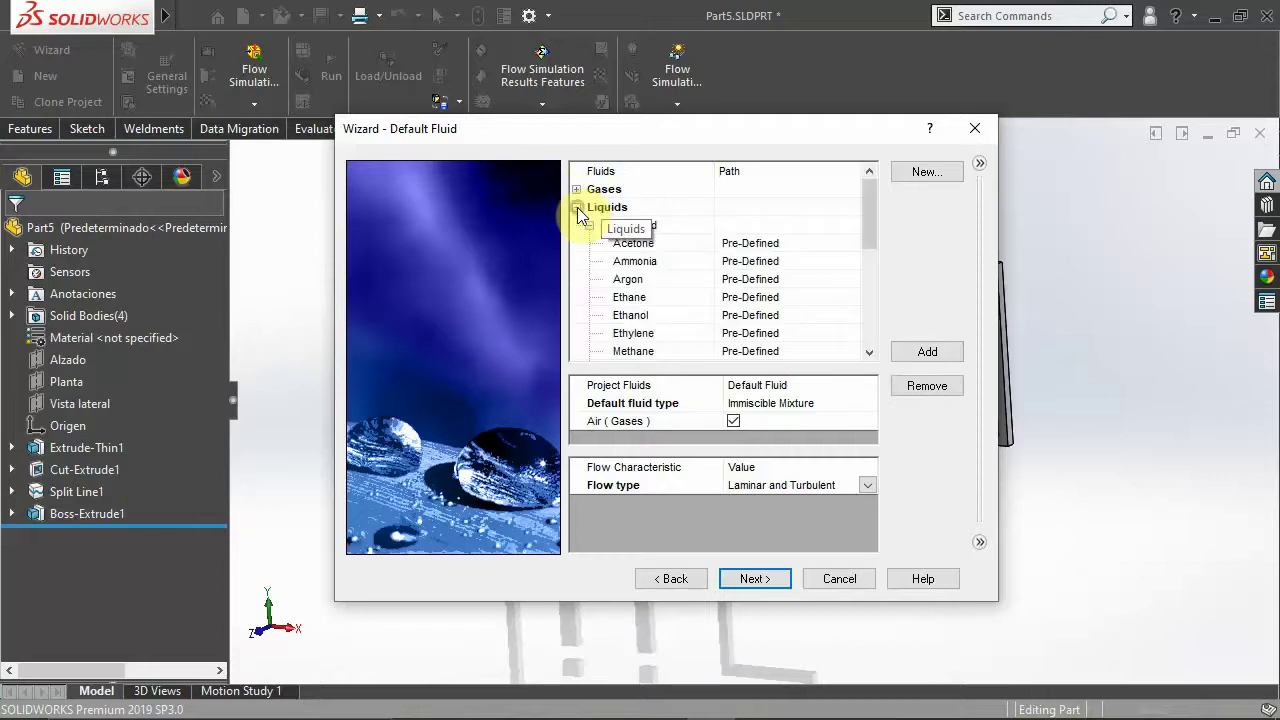
scroll(625, 262, "down", 4)
left_click(628, 297)
double_click(642, 297)
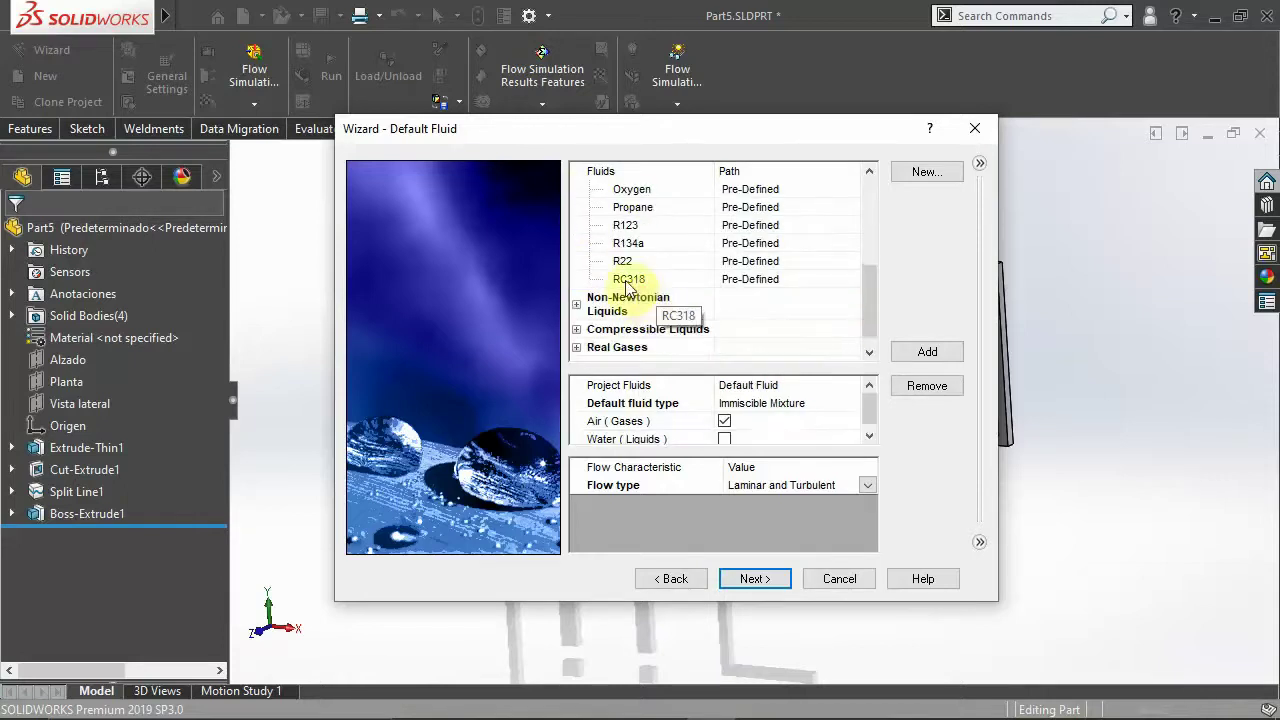
left_click(770, 404)
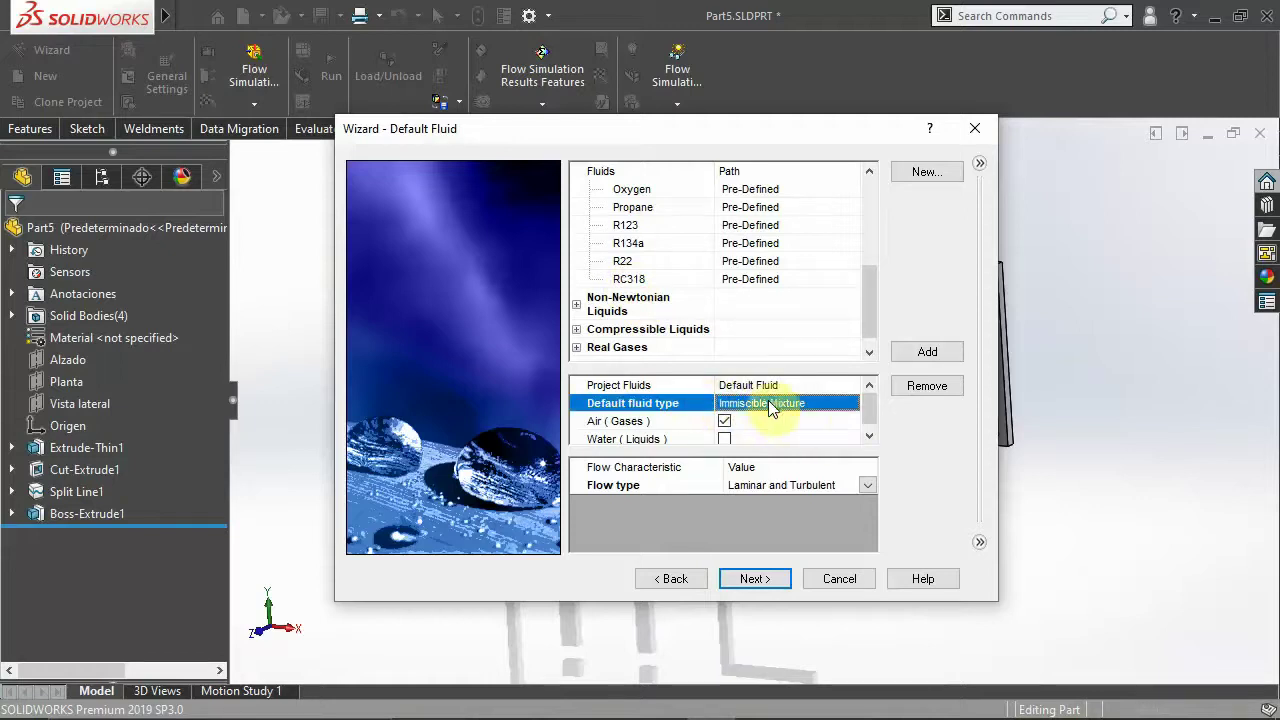
left_click_drag(870, 408, 870, 424)
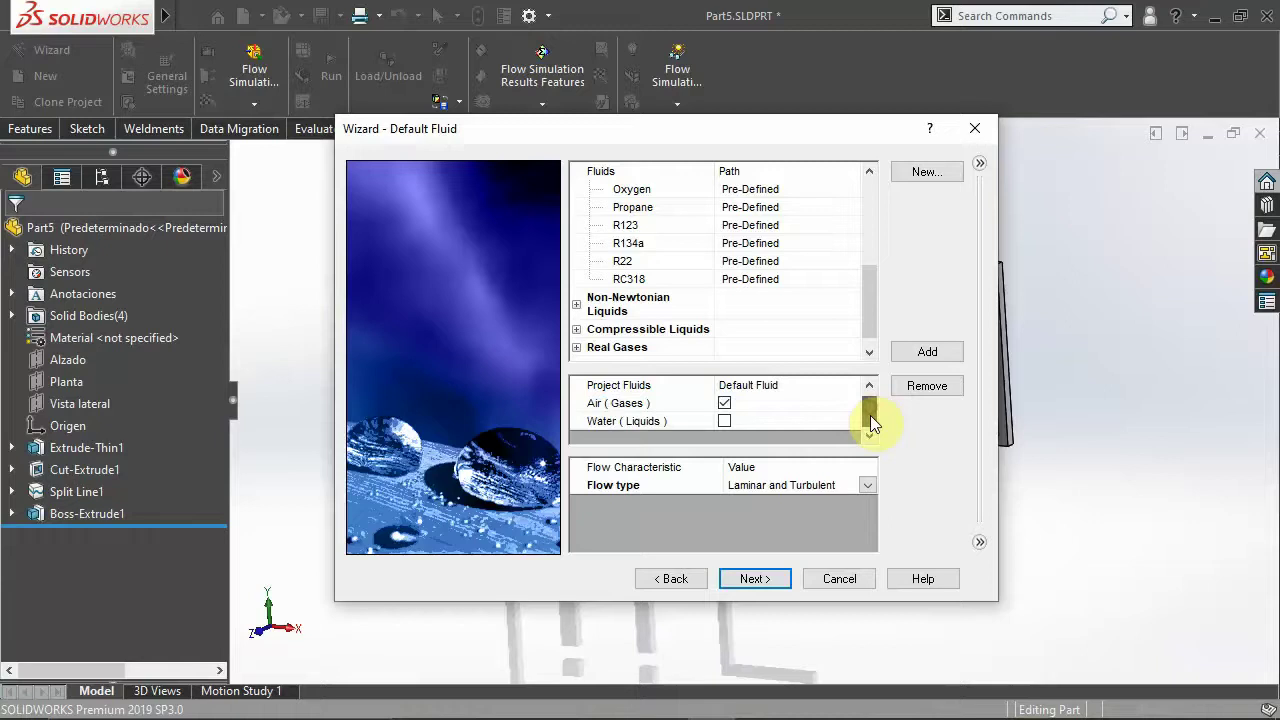
left_click(724, 421)
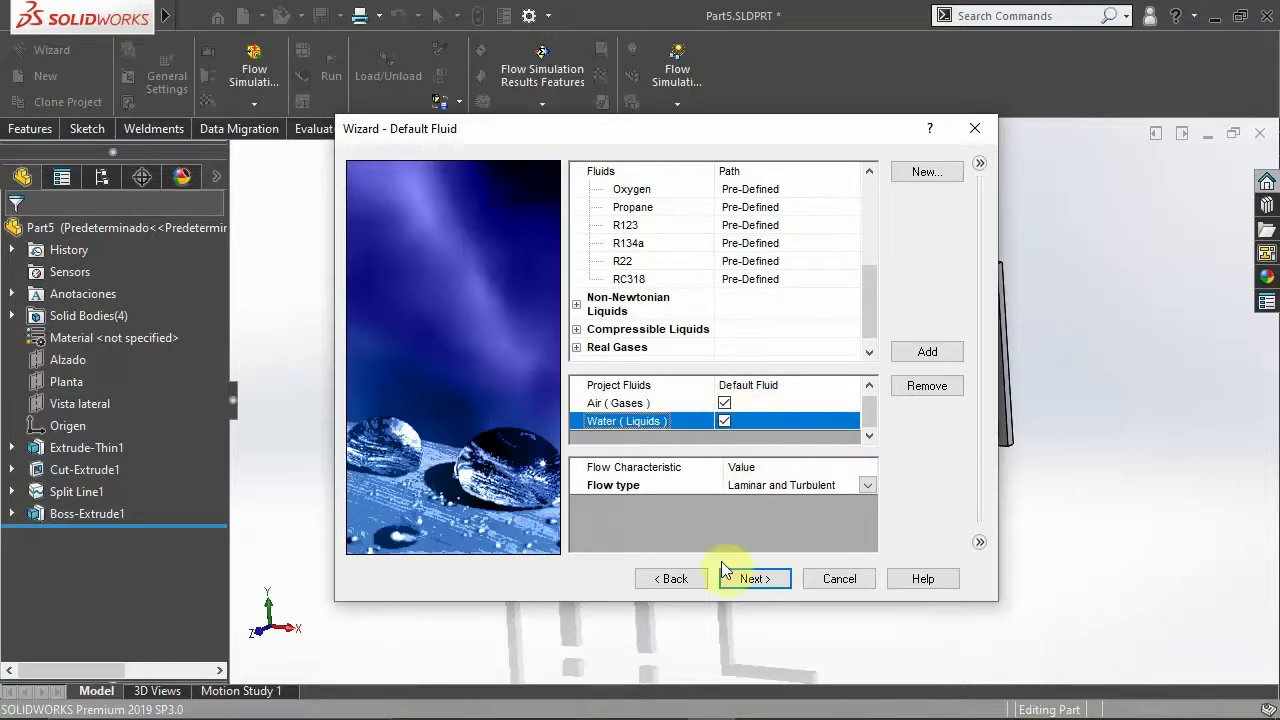
left_click(755, 580)
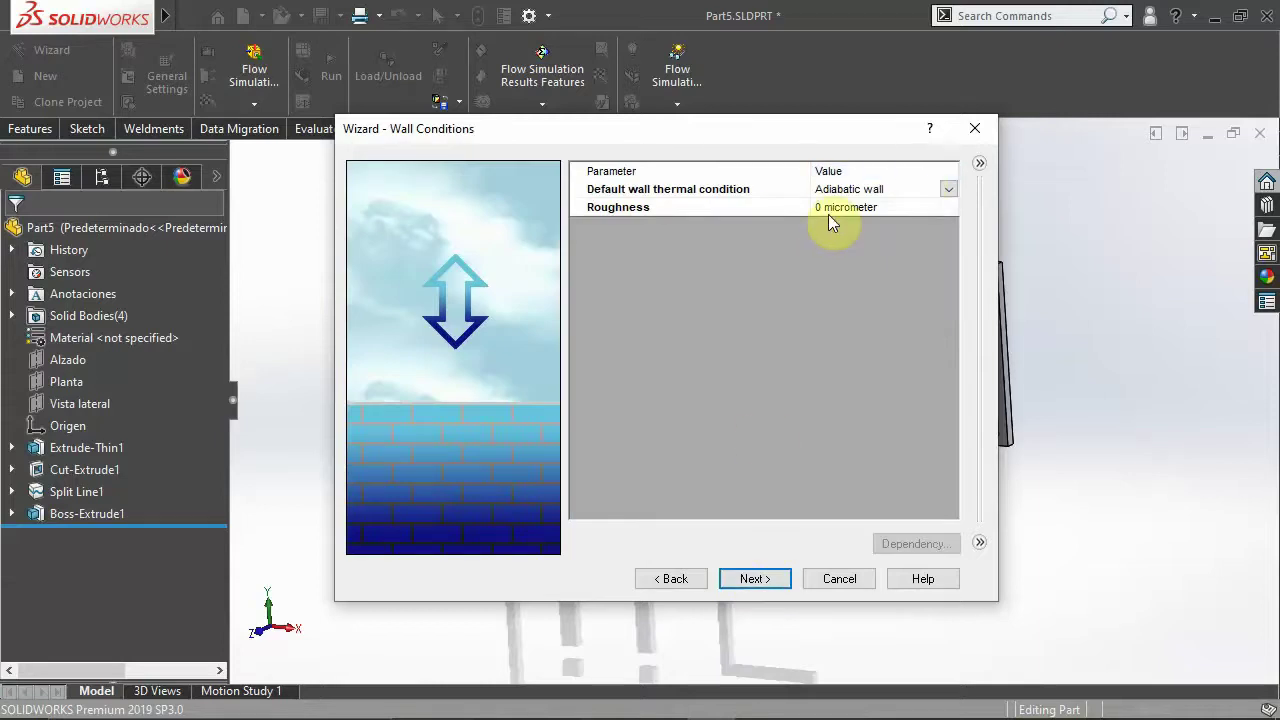
Step: Keep default adiabatic walls, confirm Air as the initial fluid, and finish to create Project(1)
left_click(766, 579)
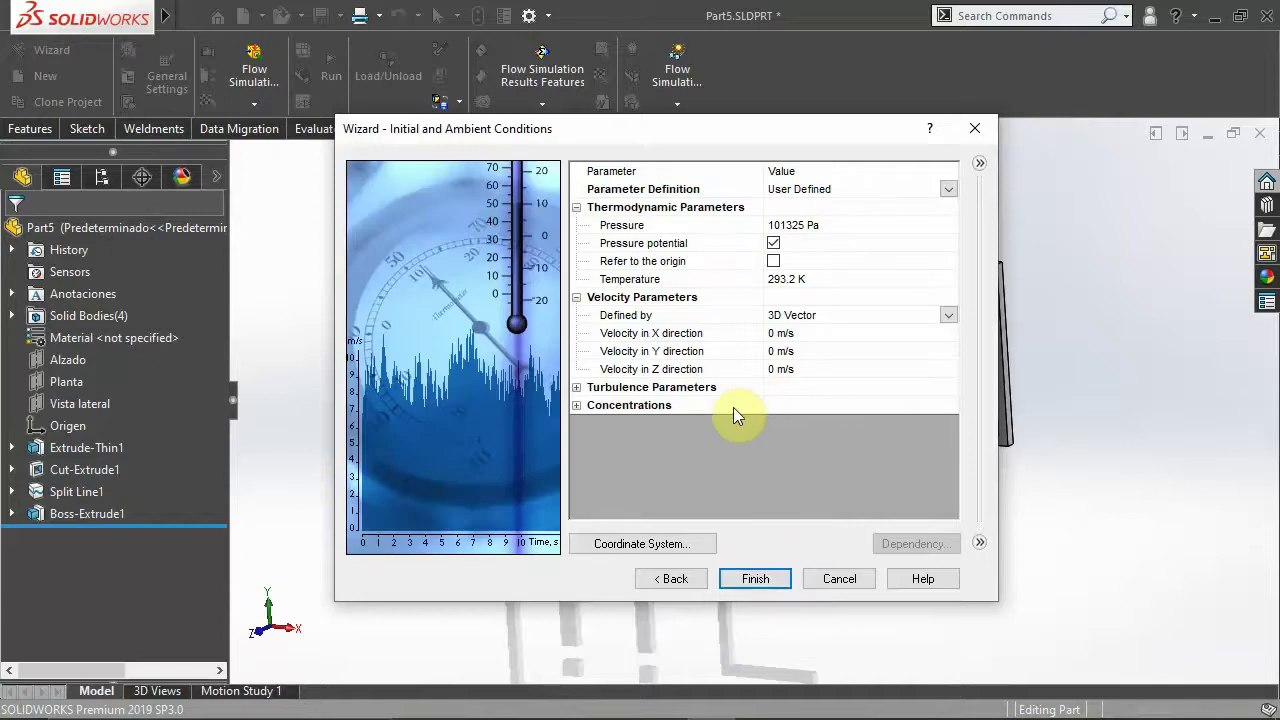
left_click(577, 405)
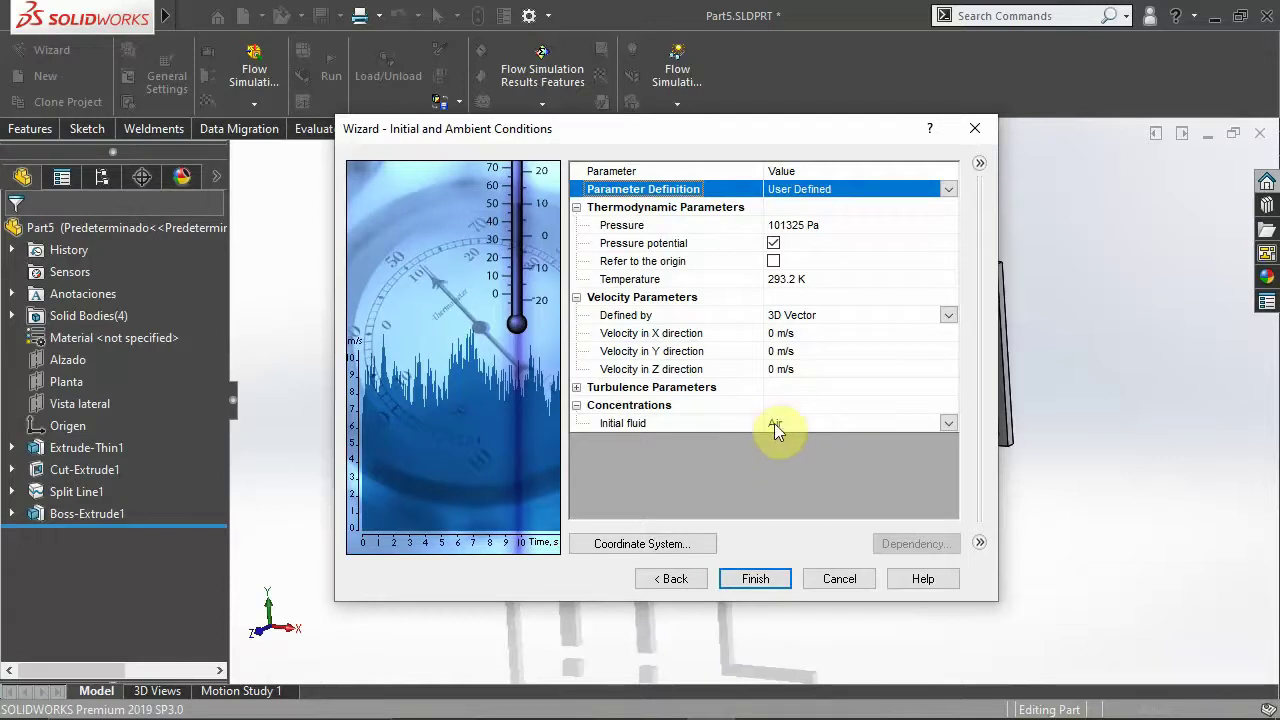
left_click(757, 577)
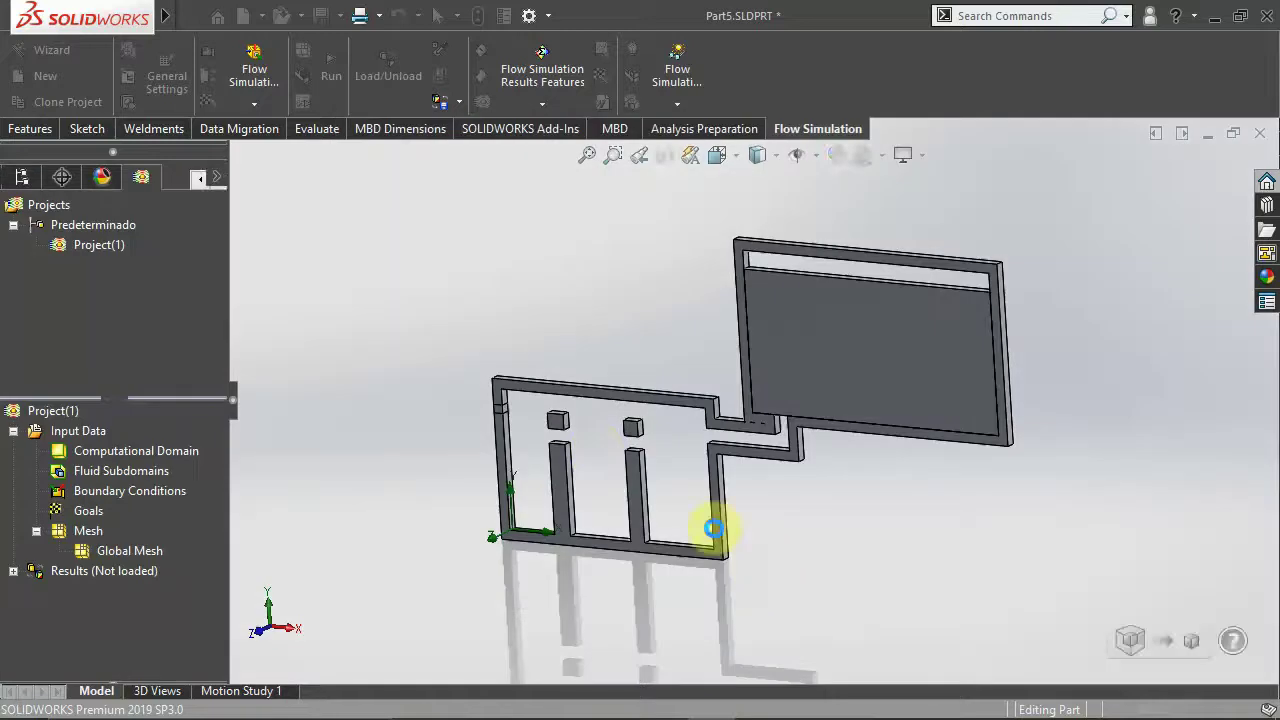
scroll(577, 362, "up", 5)
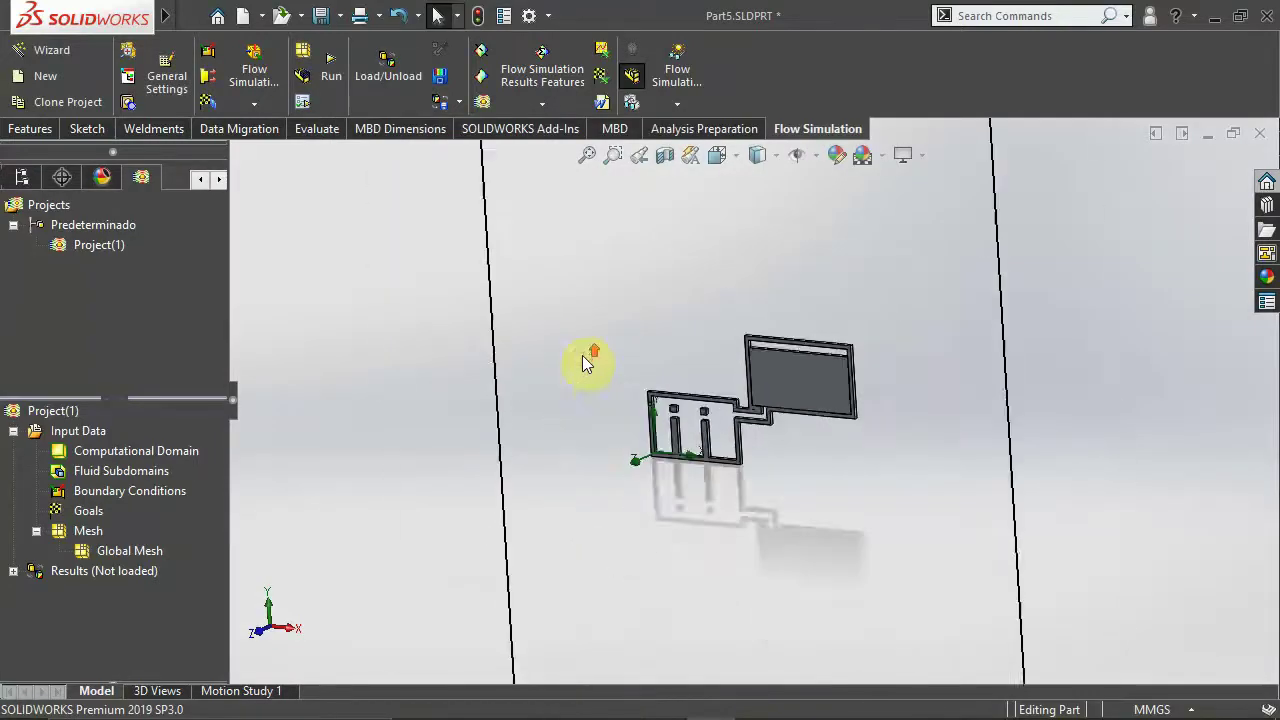
mouse_move(569, 385)
middle_mouse_down()
mouse_move(668, 314)
mouse_move(615, 388)
middle_mouse_up()
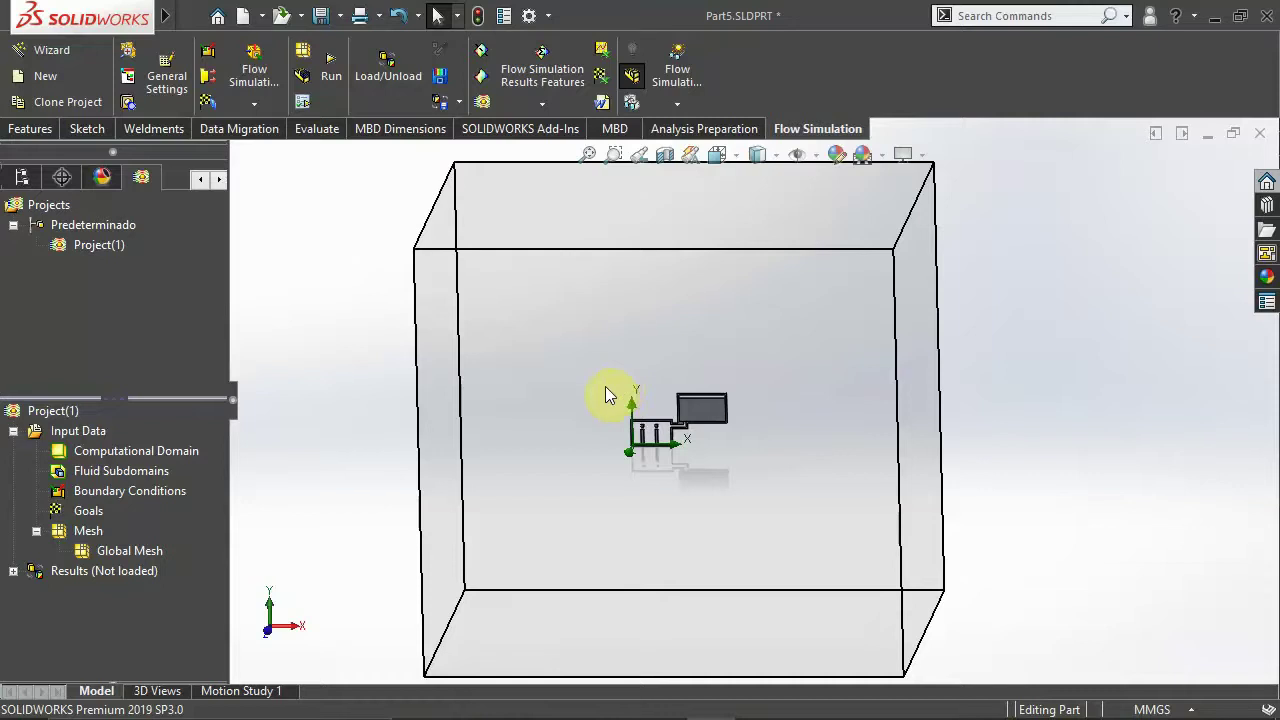
scroll(664, 417, "down", 3)
scroll(712, 441, "down", 3)
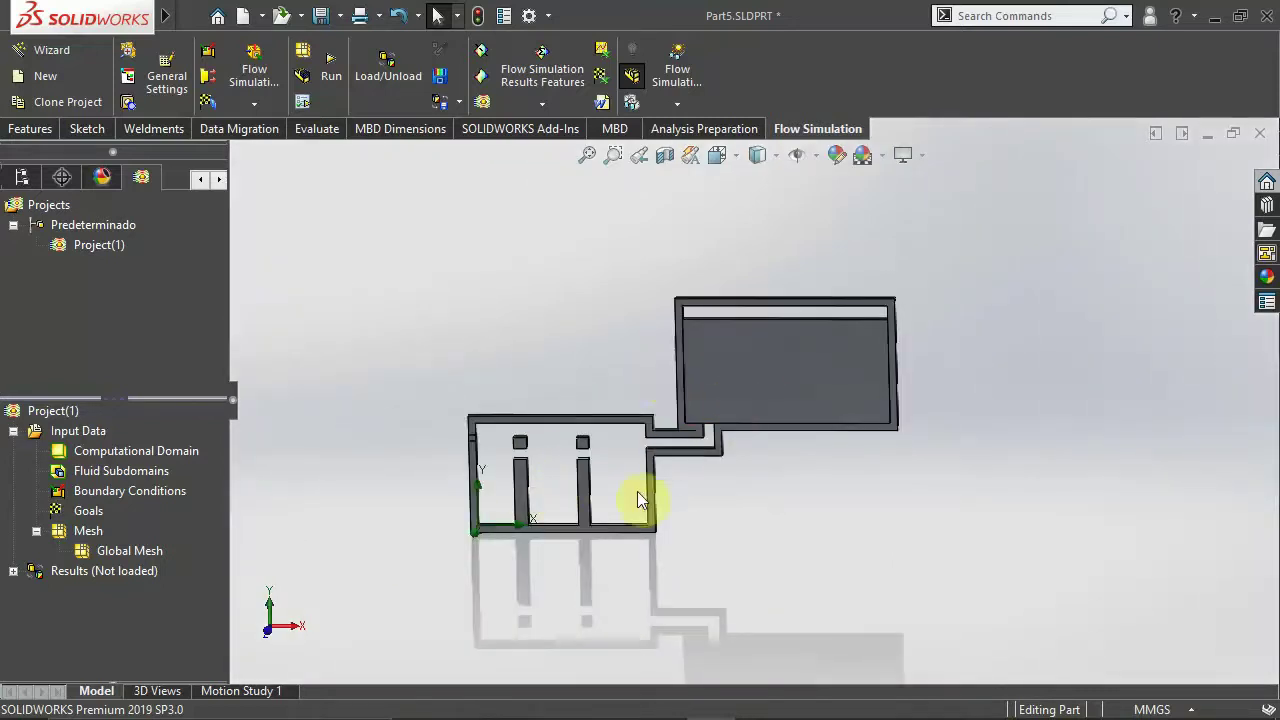
scroll(645, 492, "up", 2)
scroll(640, 470, "up", 3)
middle_click_drag(641, 463, 611, 460, "ctrl")
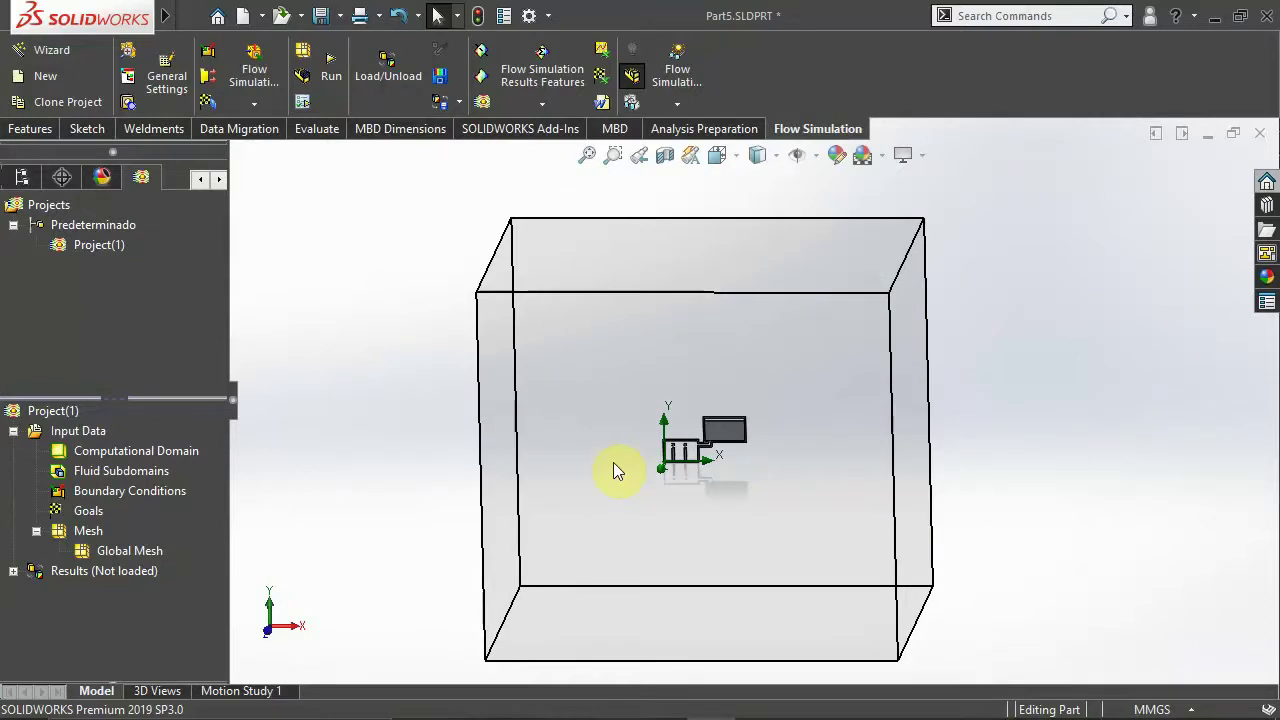
scroll(720, 446, "down", 3)
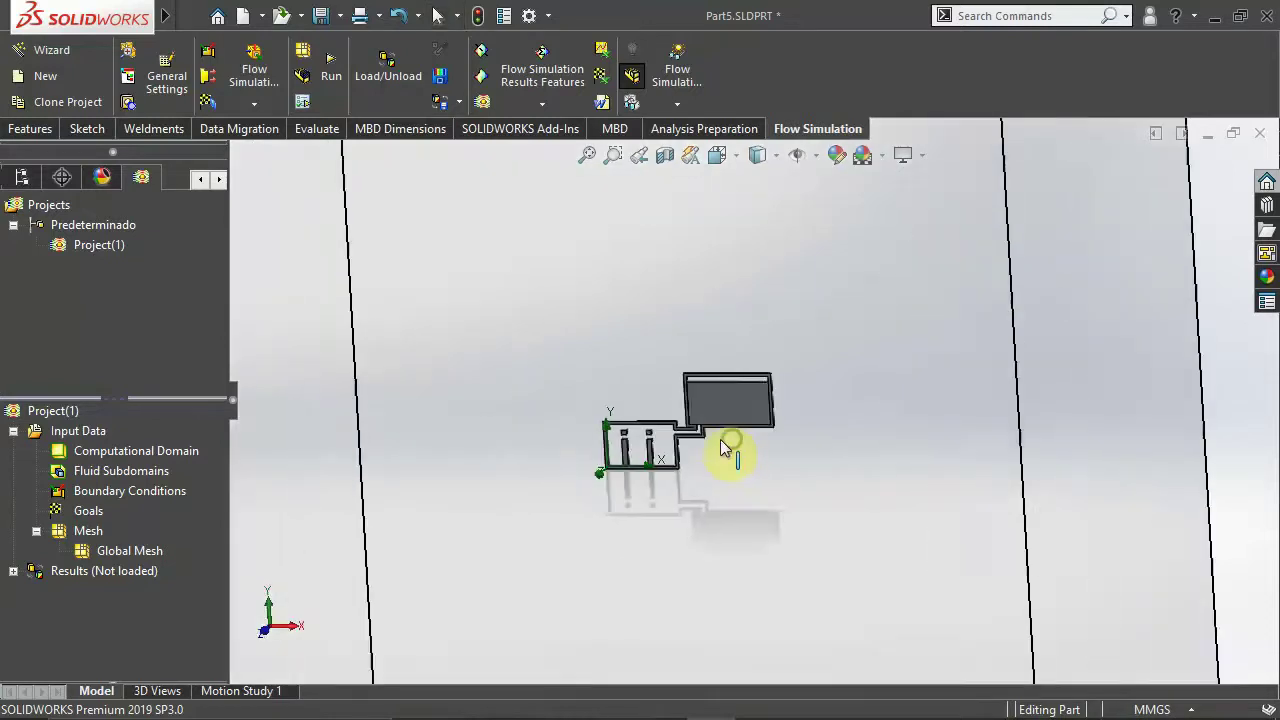
mouse_move(720, 439)
middle_mouse_down()
mouse_move(634, 442)
mouse_move(686, 443)
mouse_move(710, 460)
middle_mouse_up()
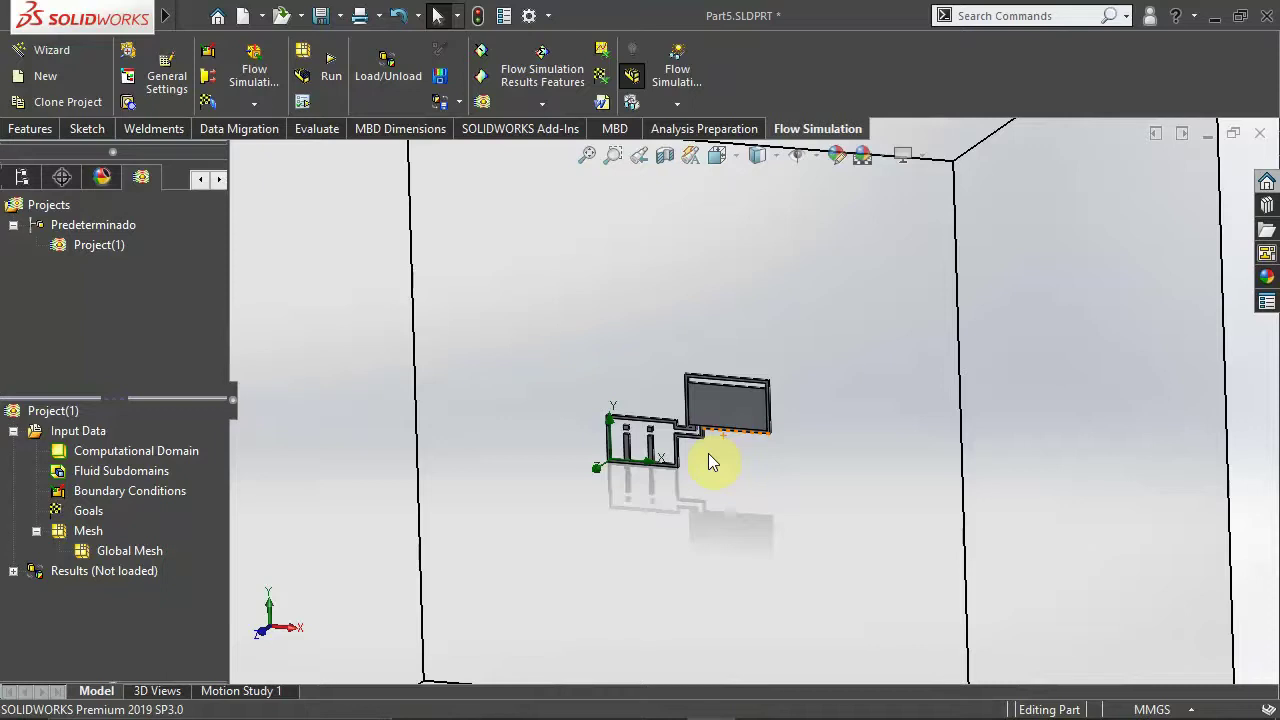
scroll(649, 443, "down", 3)
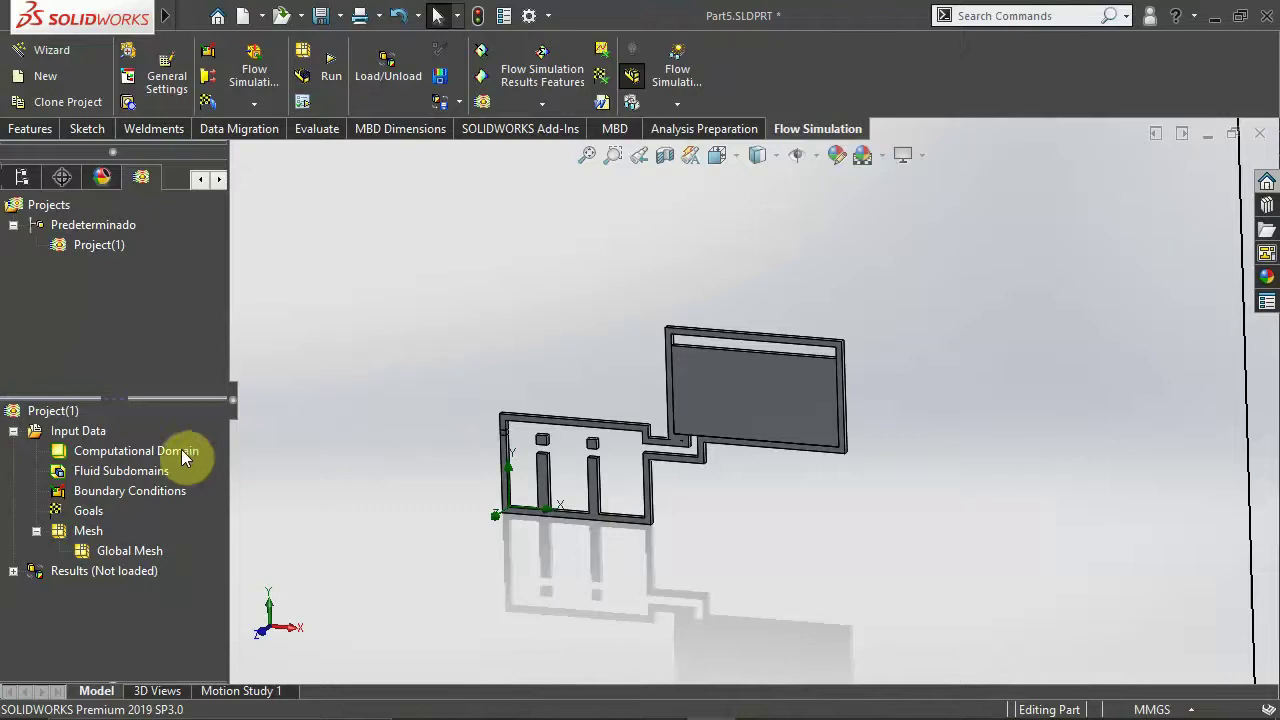
Step: Edit the computational domain in front view and make it a 2D simulation
left_click(146, 452)
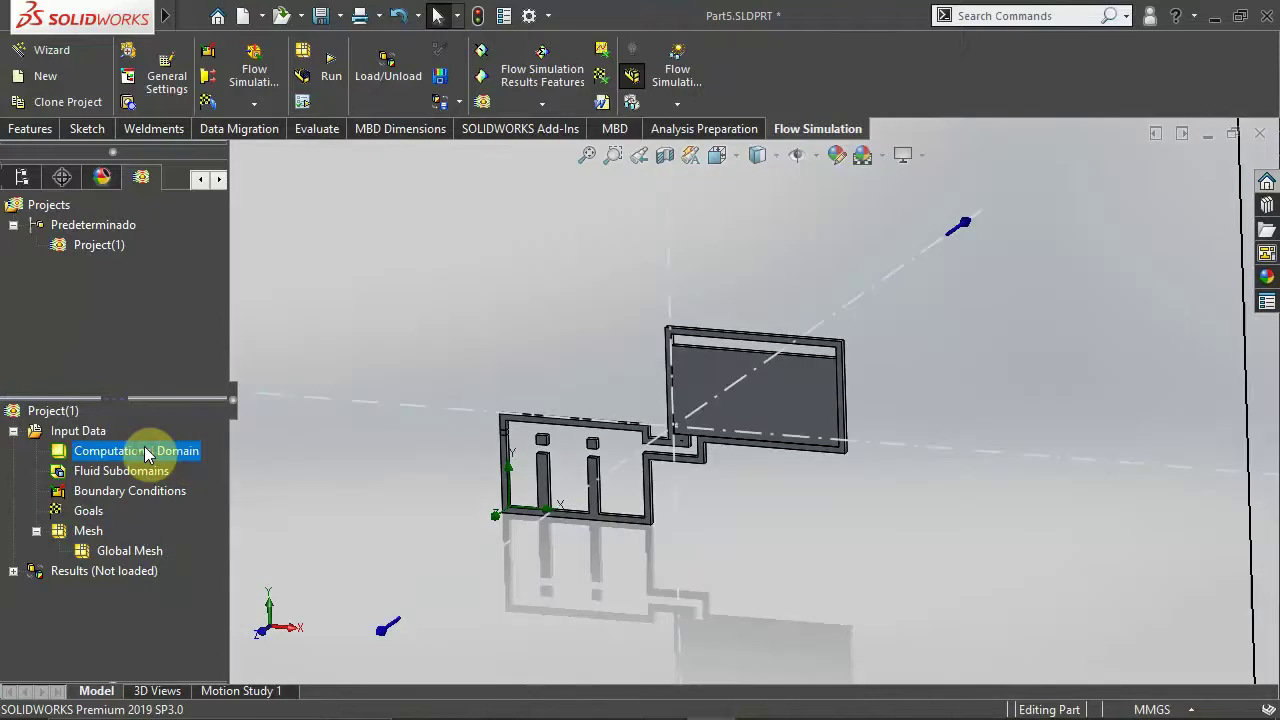
right_click(146, 452)
left_click(215, 459)
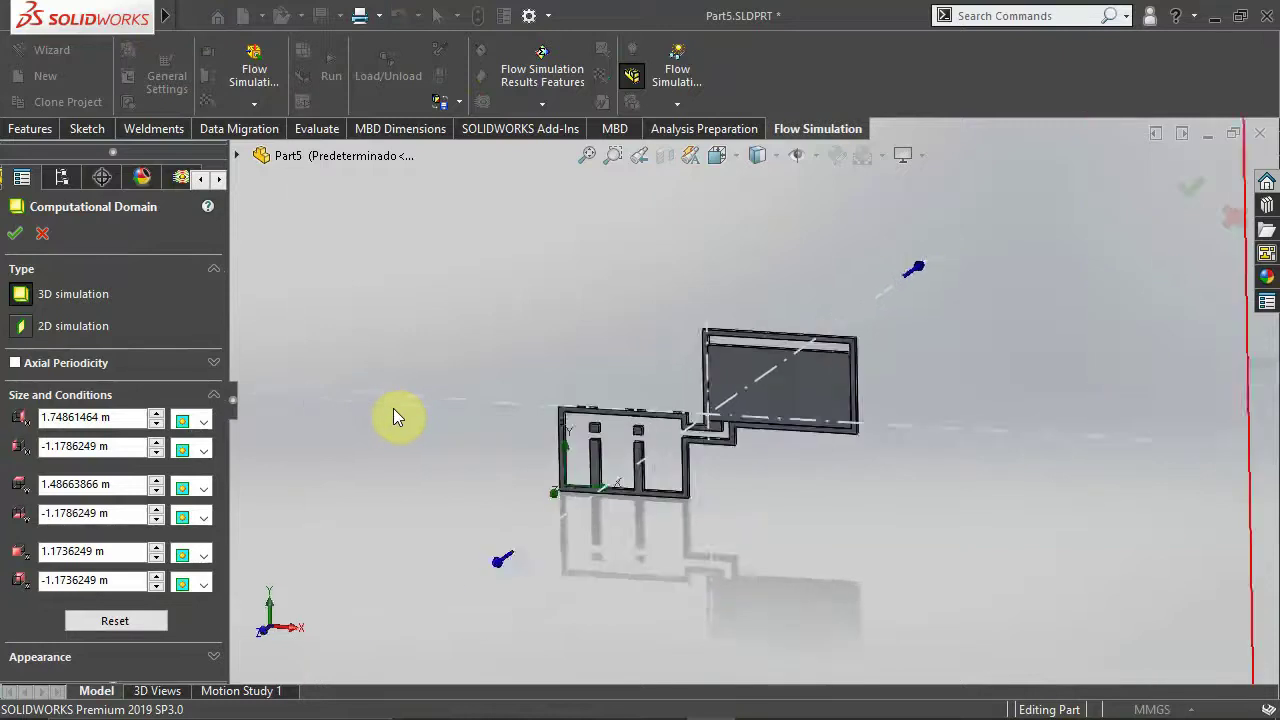
key("ctrl+1")
left_click(22, 326)
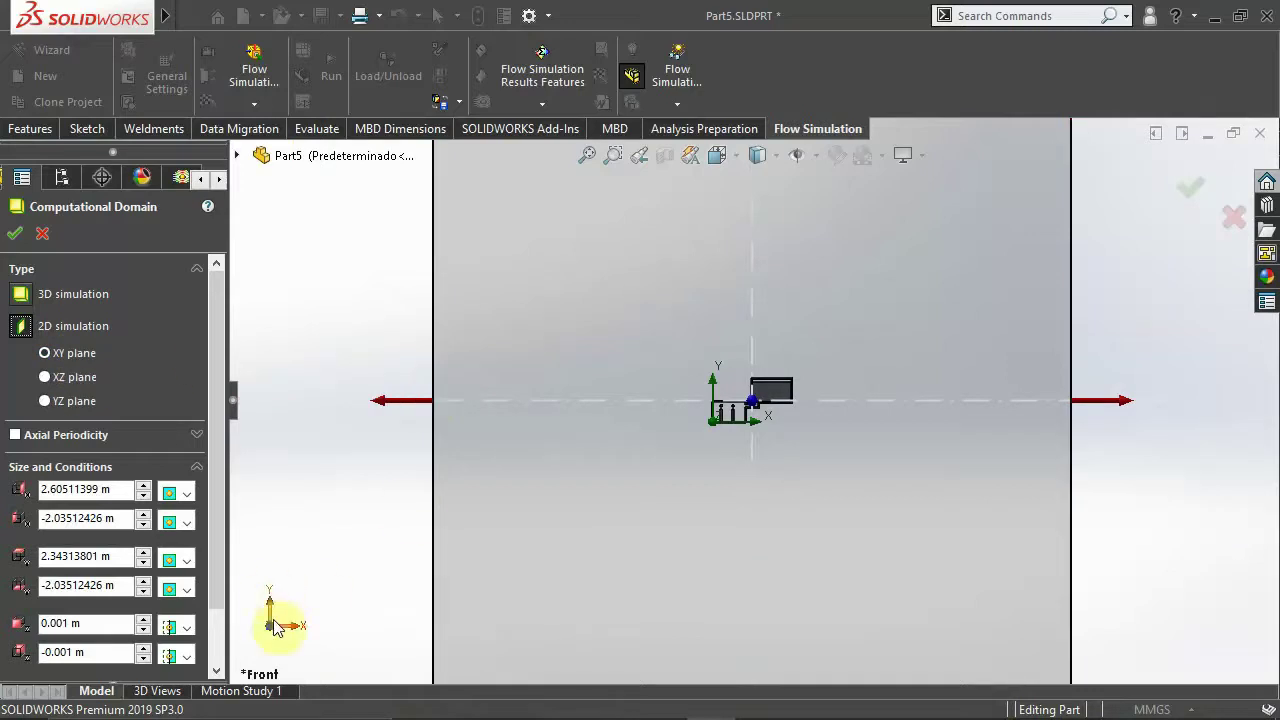
mouse_move(215, 430)
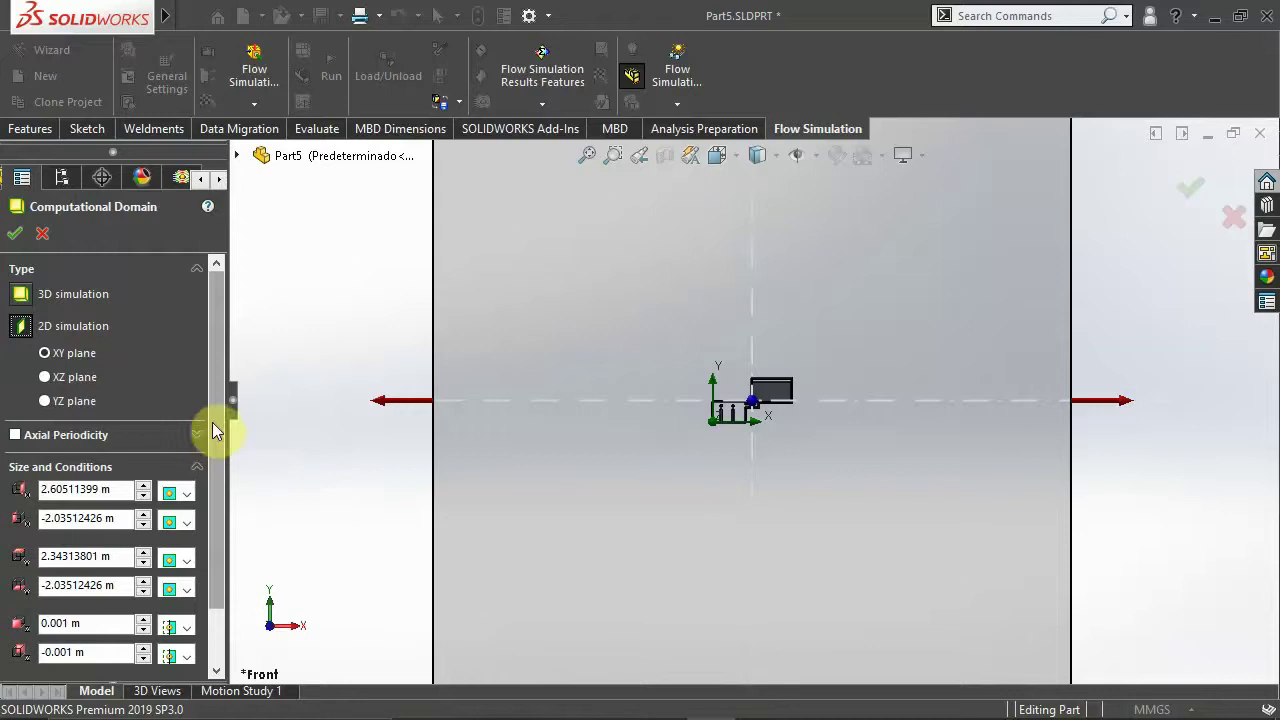
left_click_drag(212, 430, 212, 488)
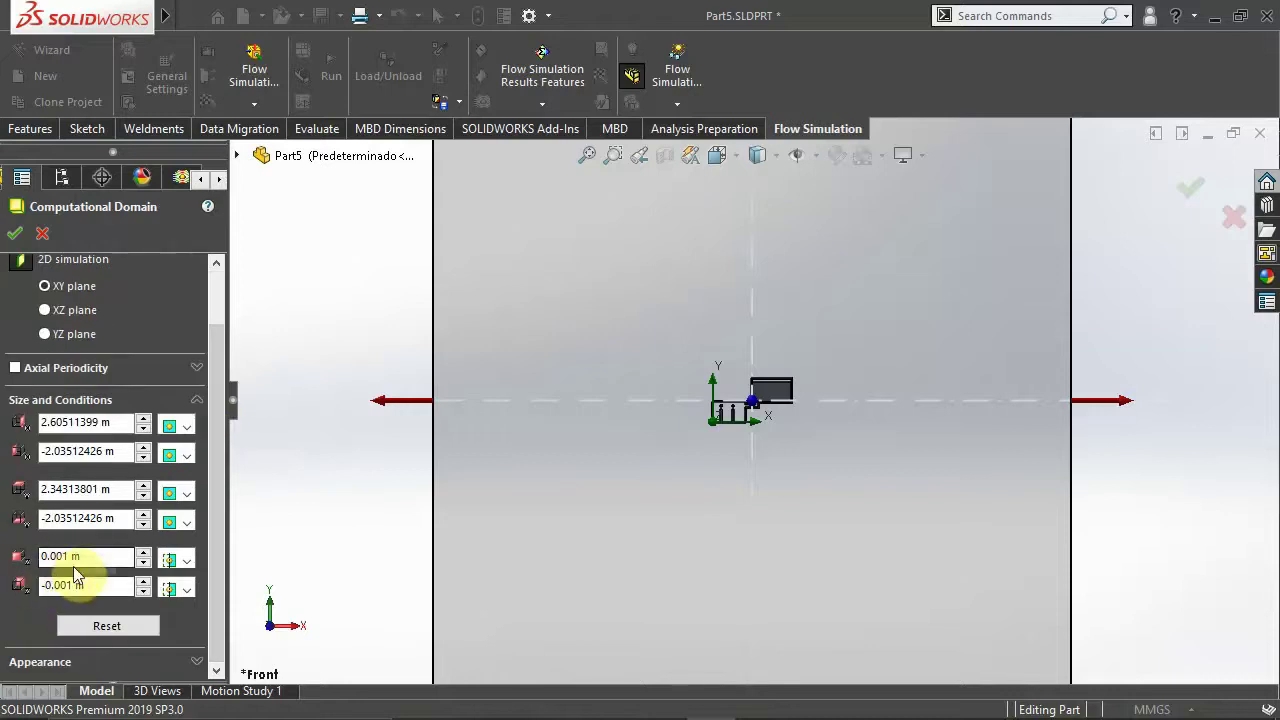
left_click_drag(214, 523, 206, 414)
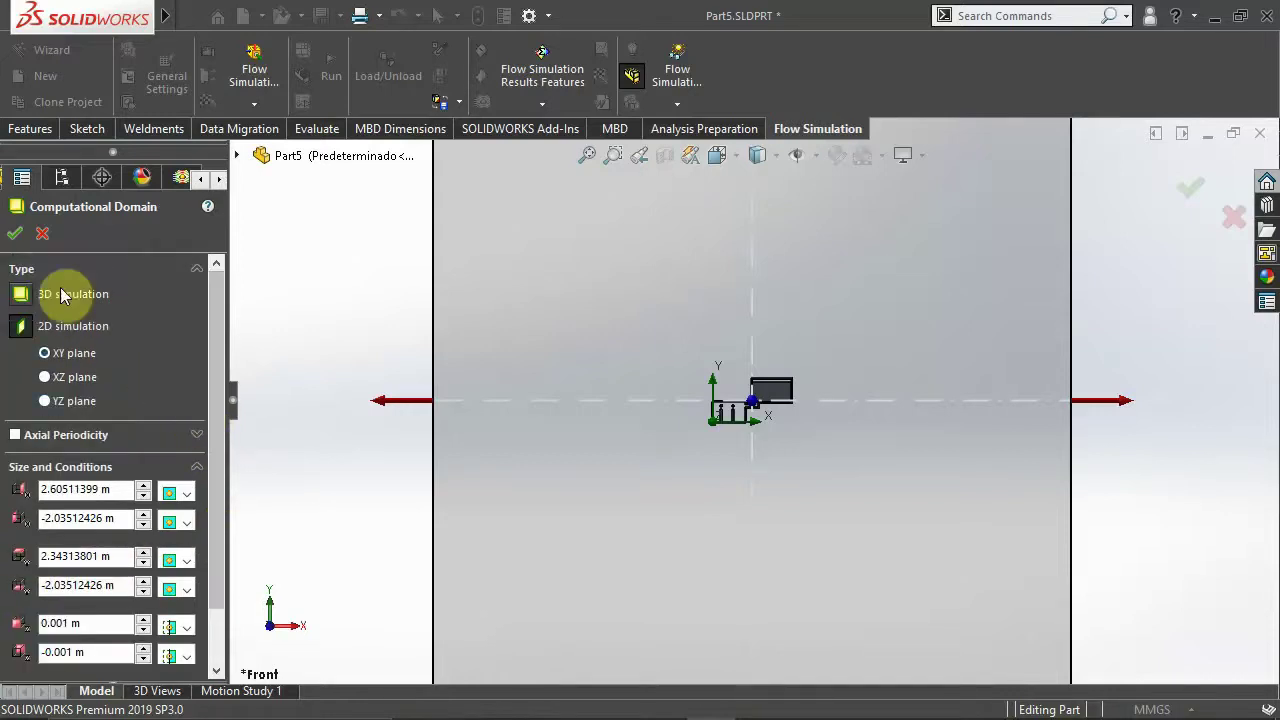
Step: Pull the domain's X min boundary in to just past the model's left side
left_click_drag(395, 401, 710, 405)
type("0")
key("Return")
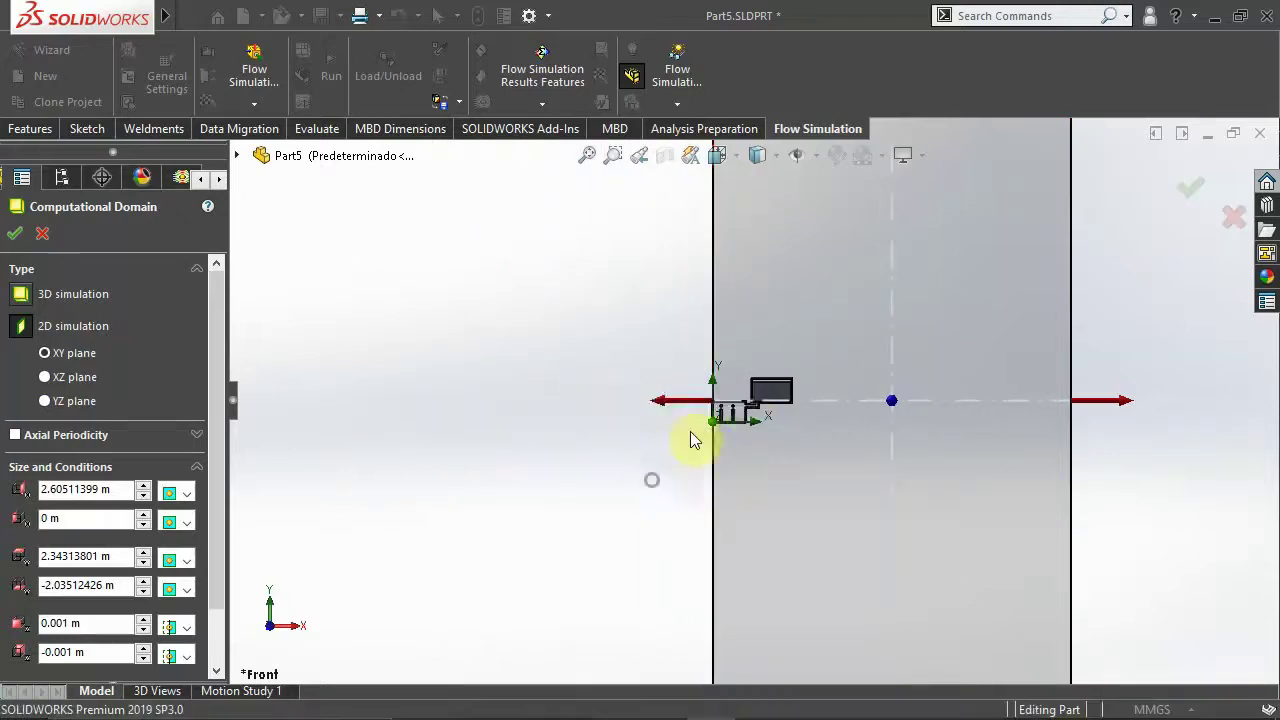
scroll(700, 420, "down", 2)
scroll(563, 434, "down", 2)
scroll(614, 443, "down", 2)
scroll(670, 372, "down", 1)
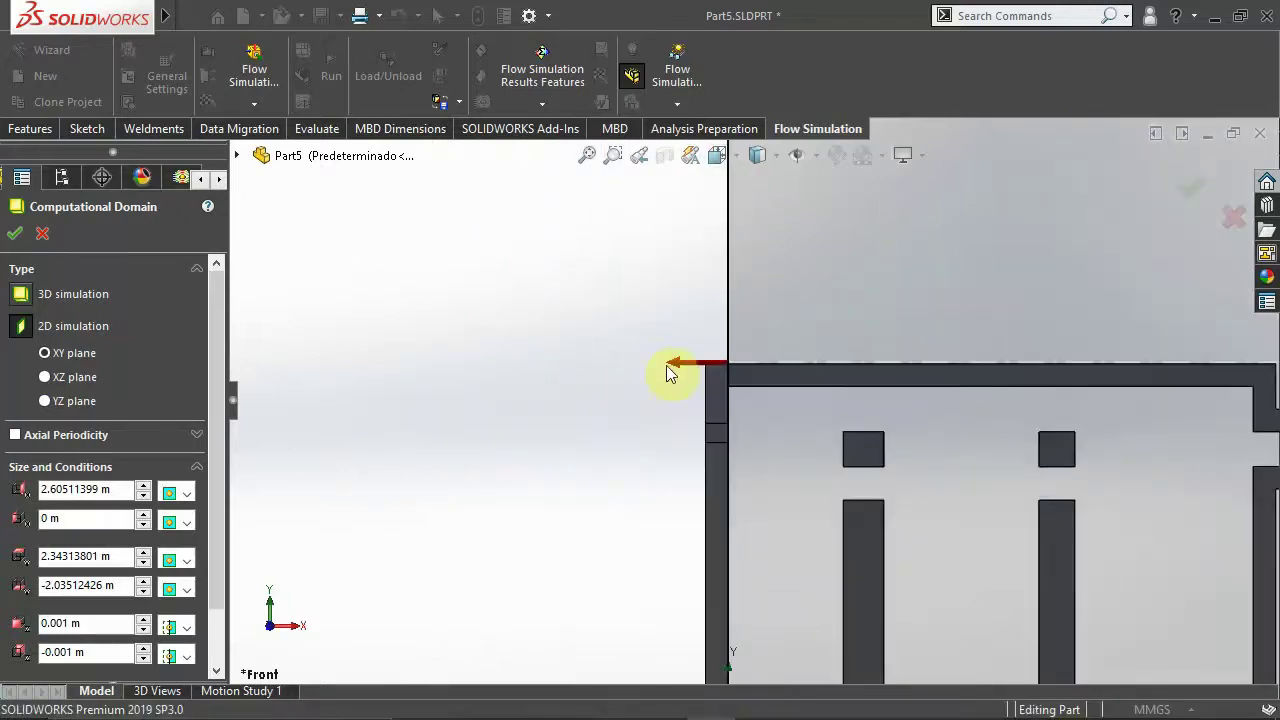
left_click_drag(670, 372, 651, 370)
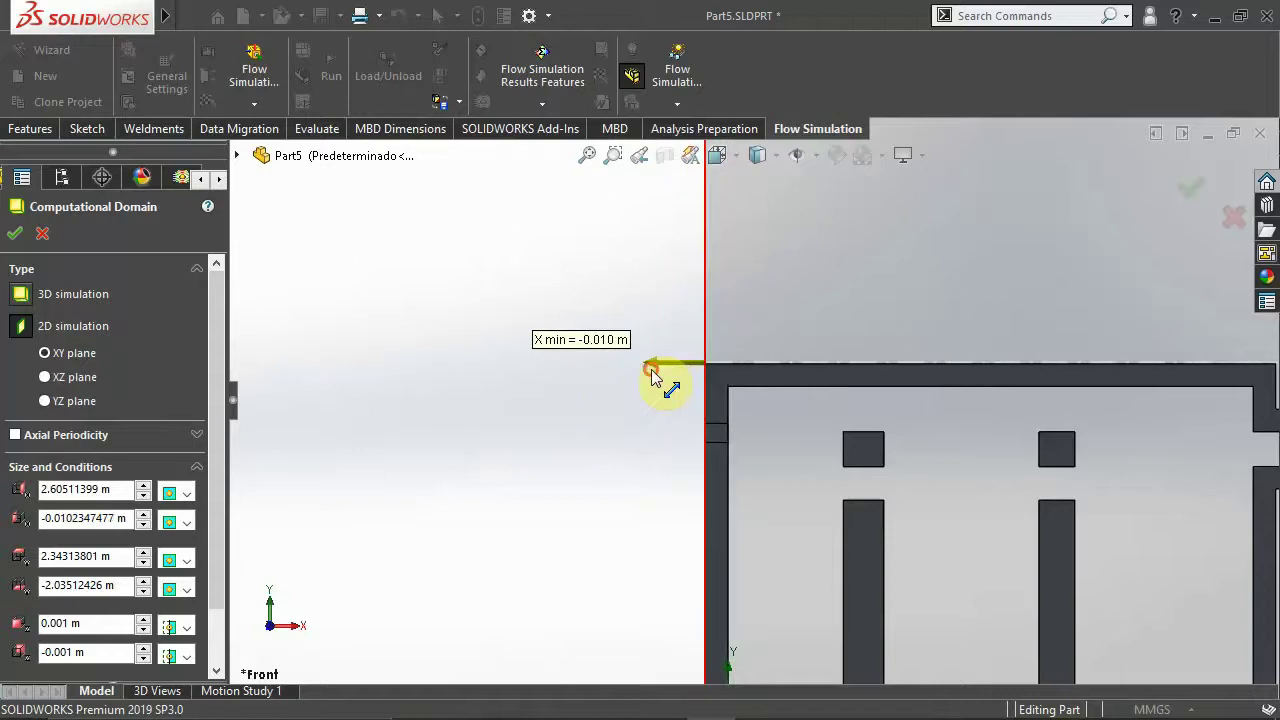
key("Return")
scroll(900, 436, "up", 3)
scroll(871, 426, "up", 2)
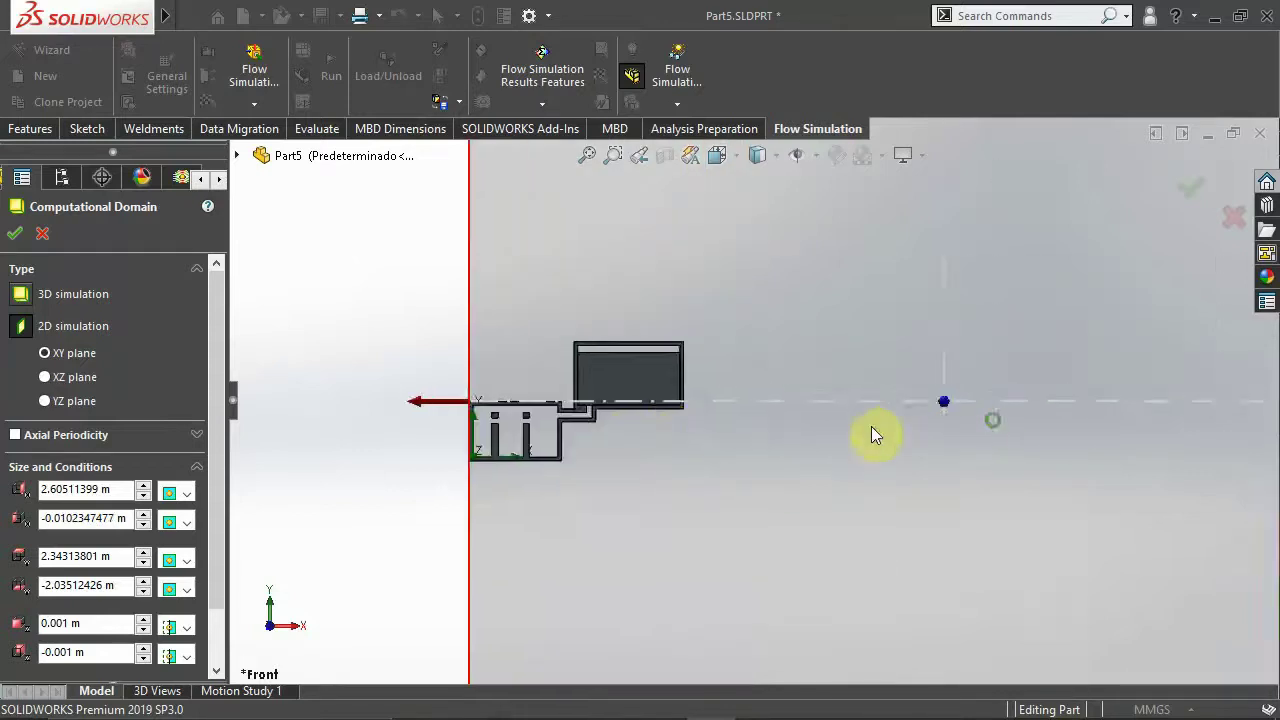
scroll(871, 426, "up", 2)
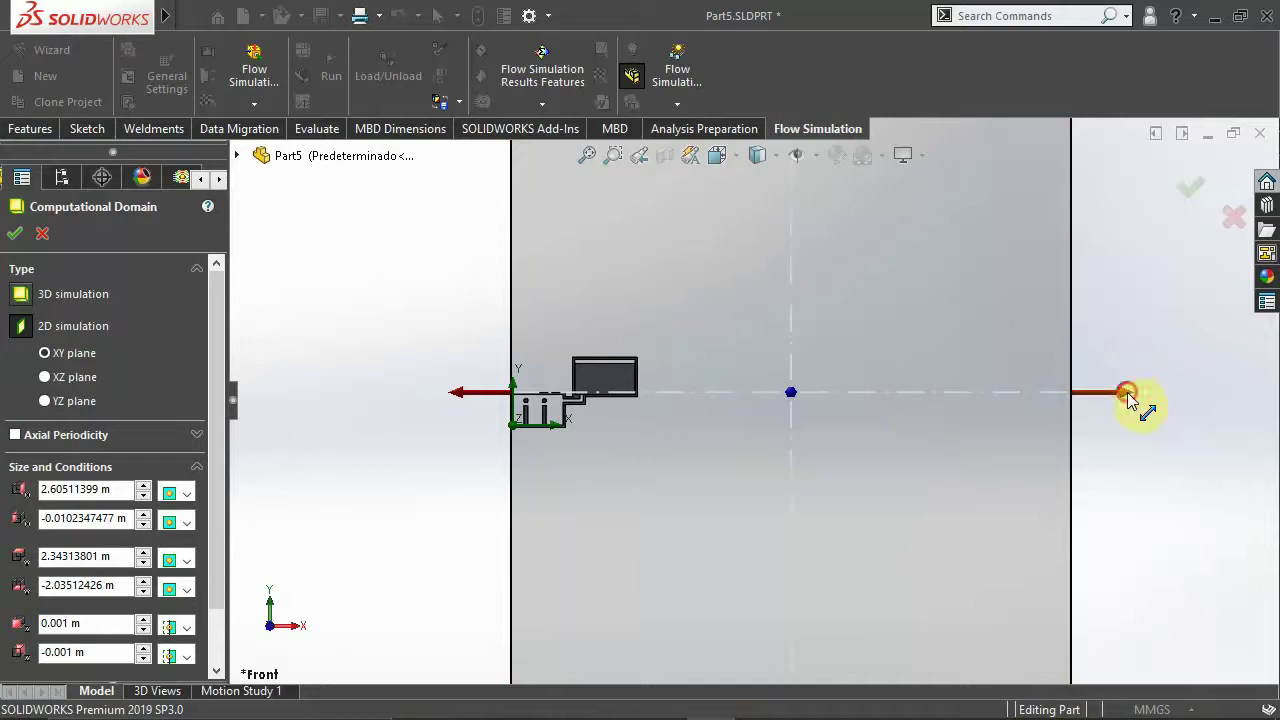
Step: Bring the domain's X max boundary in to 0.5788 m
left_click_drag(1127, 392, 707, 392)
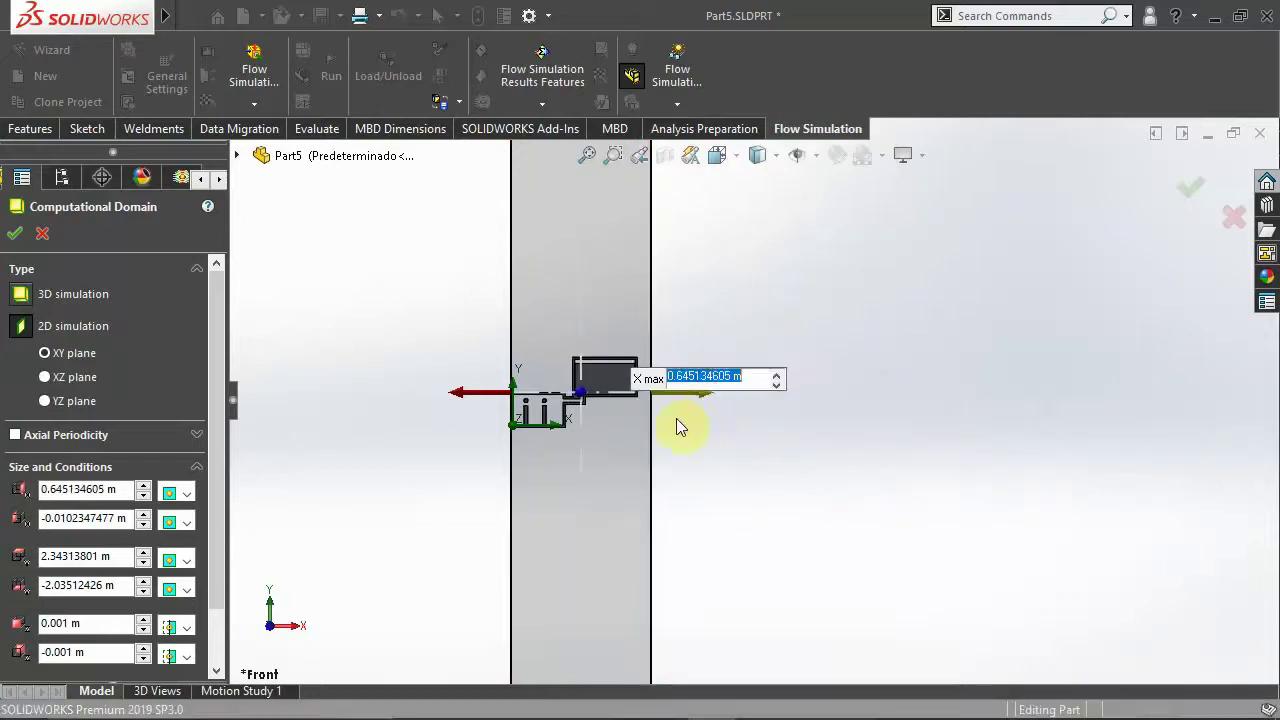
scroll(677, 425, "down", 2)
scroll(677, 395, "down", 2)
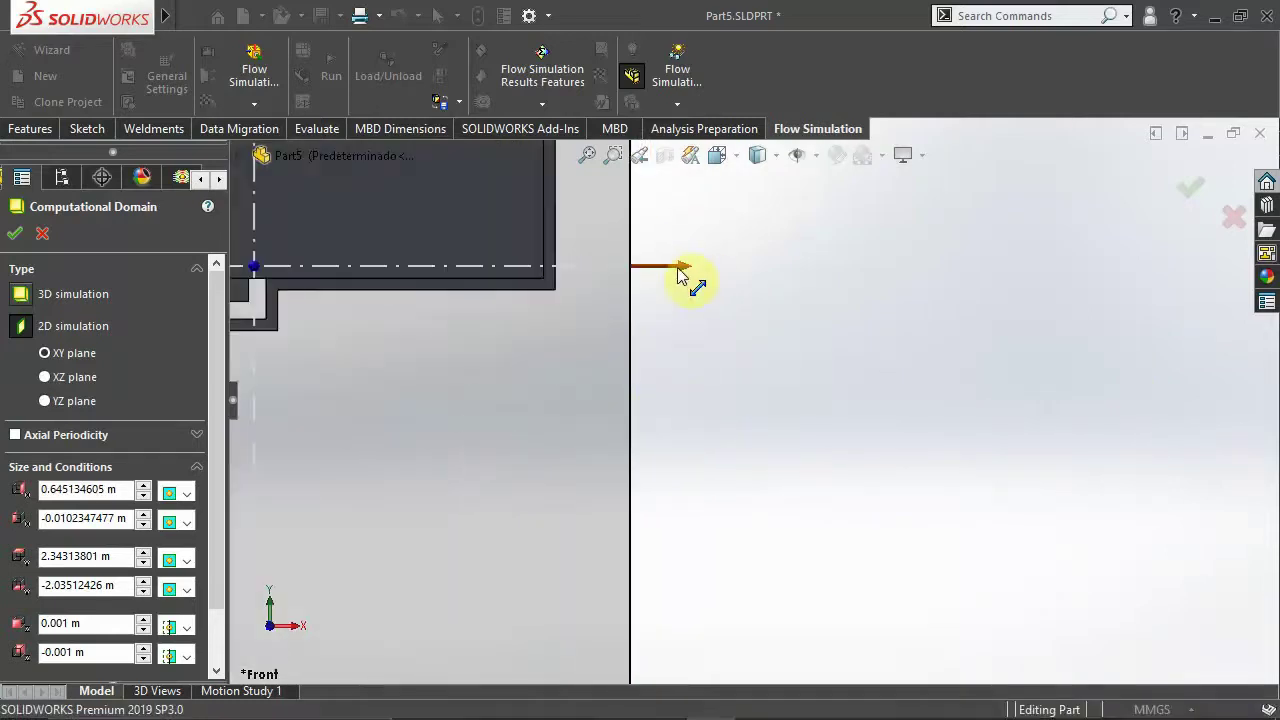
left_click_drag(679, 273, 604, 280)
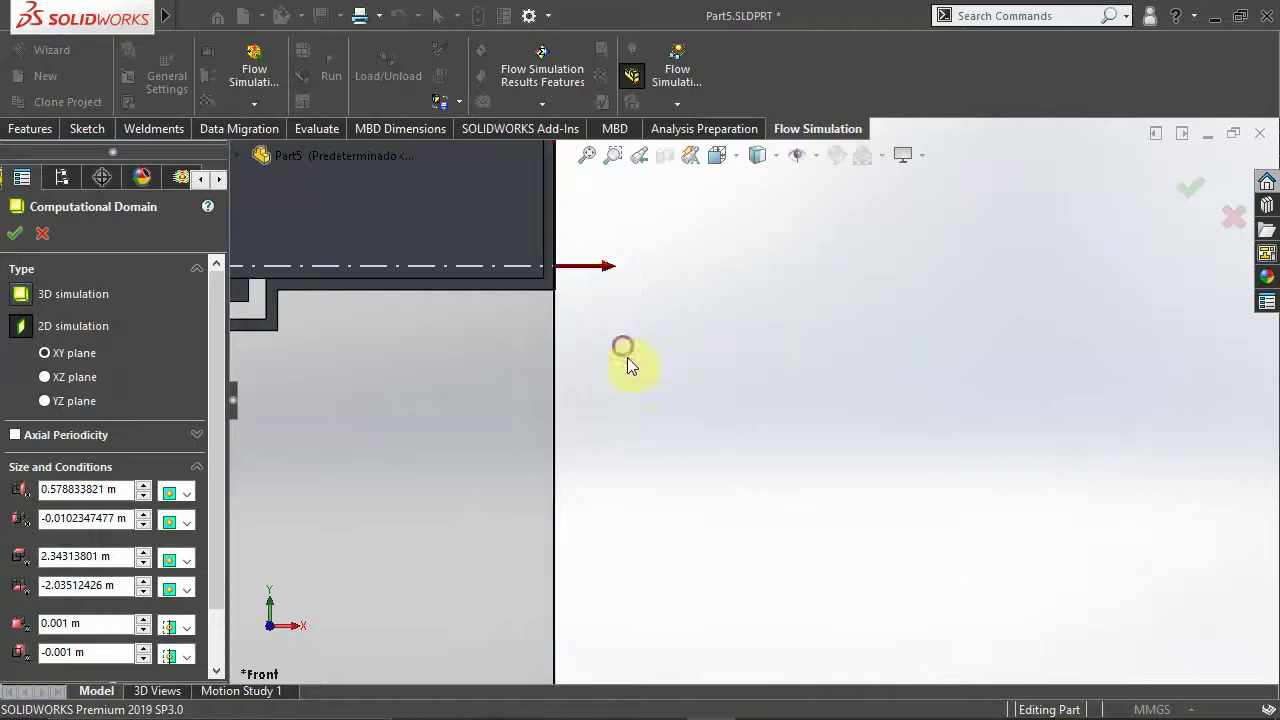
scroll(627, 357, "up", 4)
scroll(645, 440, "up", 2)
scroll(668, 420, "up", 2)
scroll(692, 280, "up", 2)
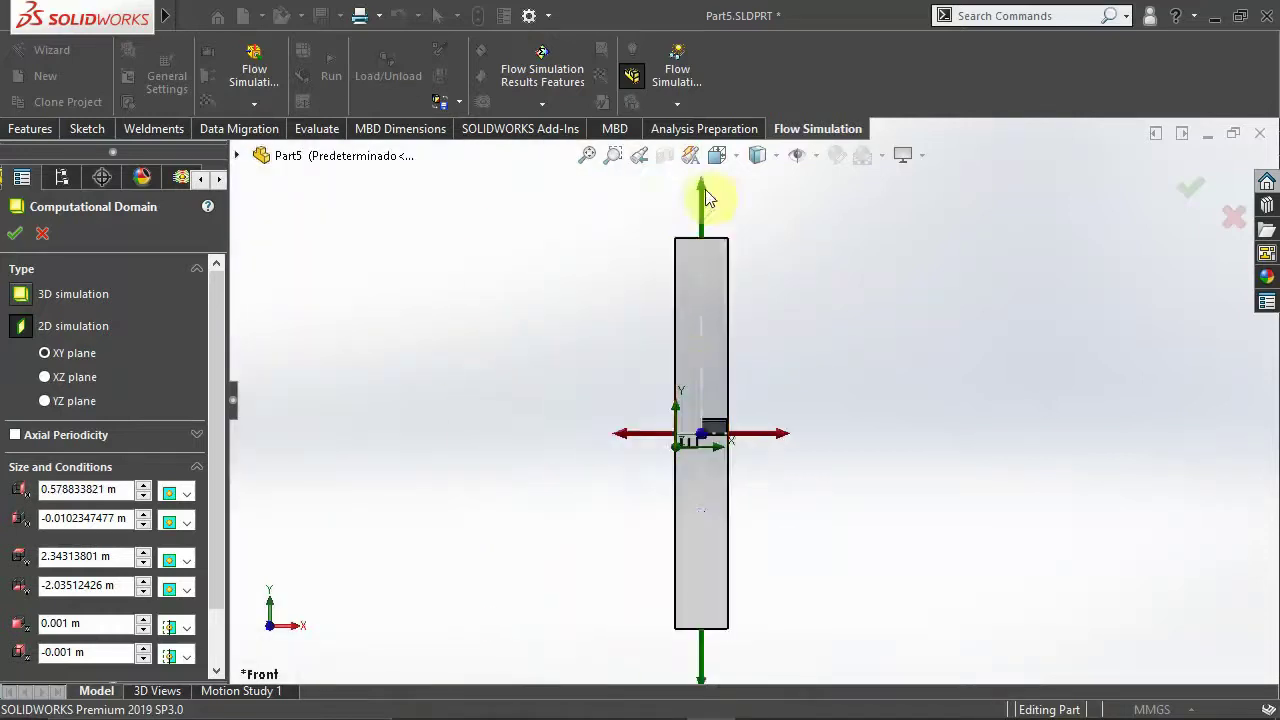
Step: Lower the domain's Y max boundary to just above the tank, 0.3148 m
left_click_drag(706, 197, 756, 442)
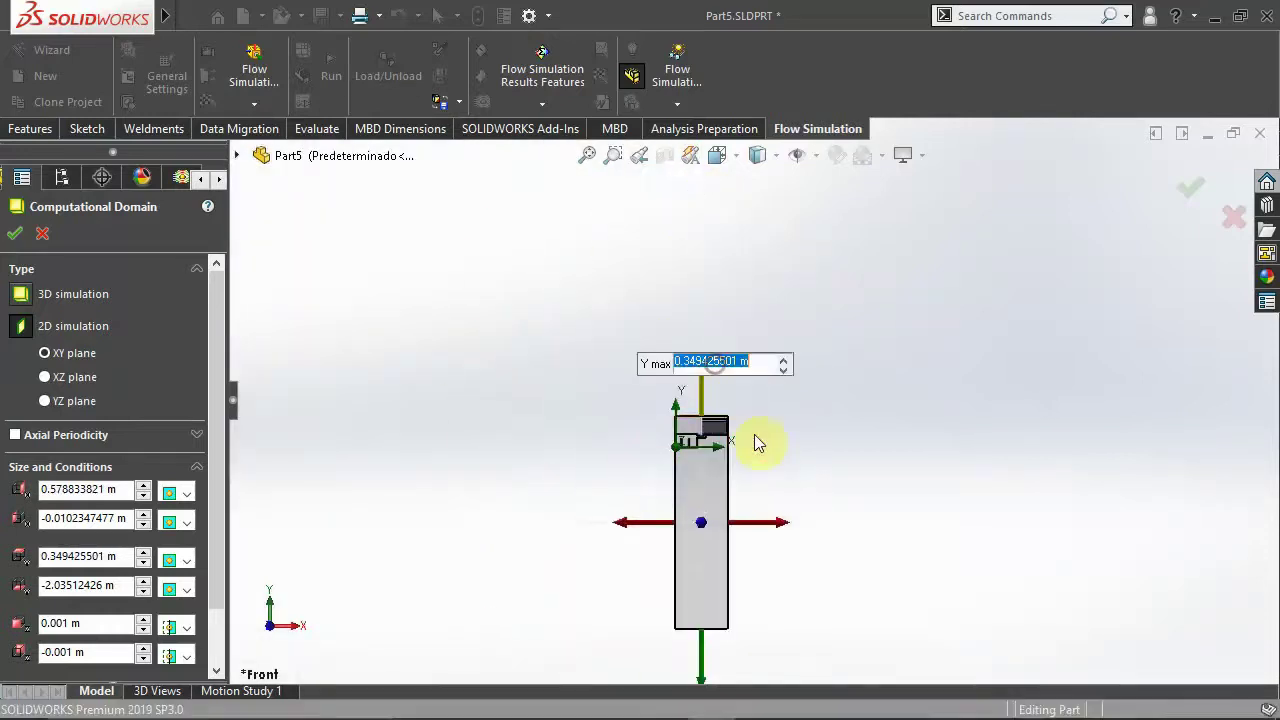
scroll(757, 440, "down", 3)
scroll(760, 435, "down", 5)
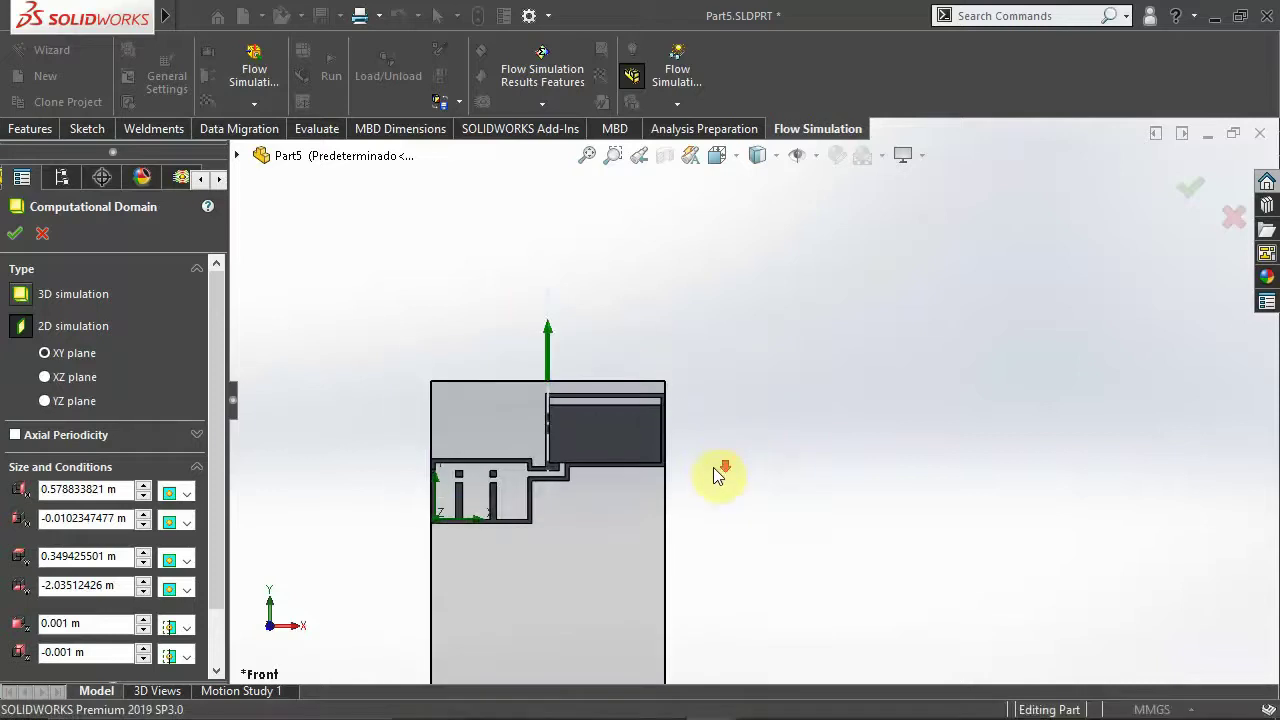
scroll(713, 467, "down", 3)
mouse_move(430, 250)
left_mouse_down()
mouse_move(432, 290)
mouse_move(429, 274)
left_mouse_up()
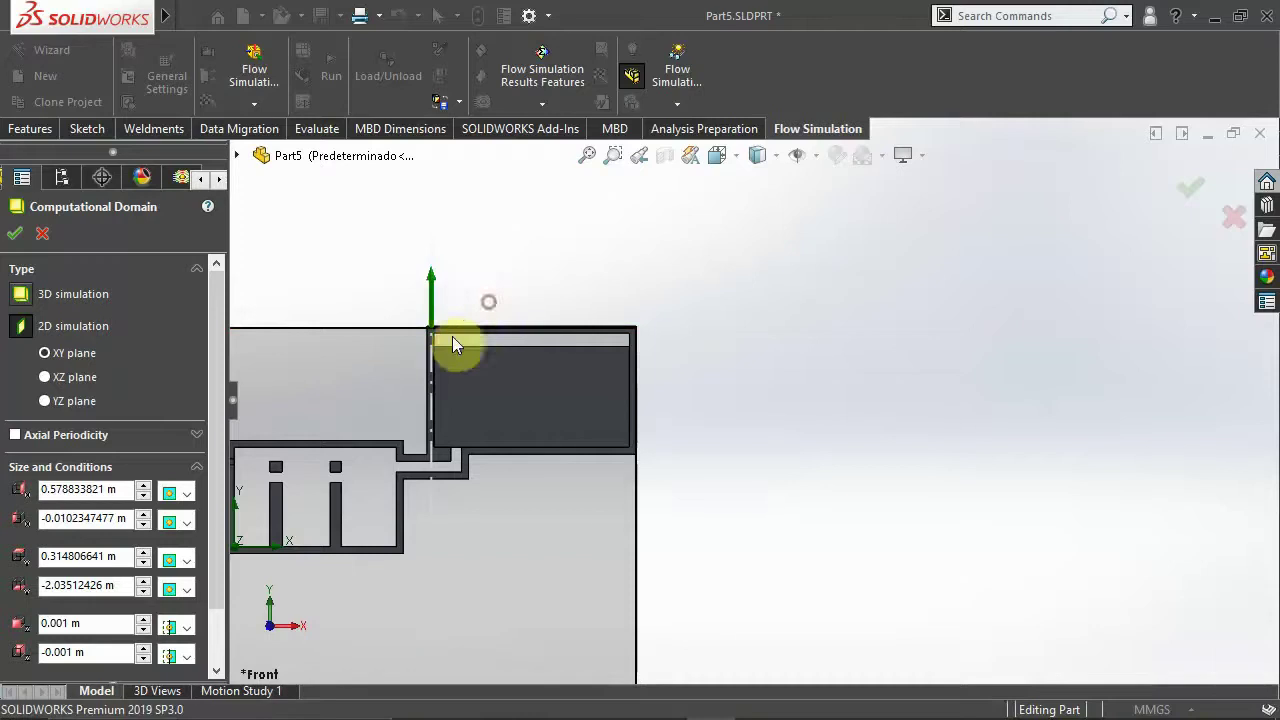
scroll(452, 336, "down", 4)
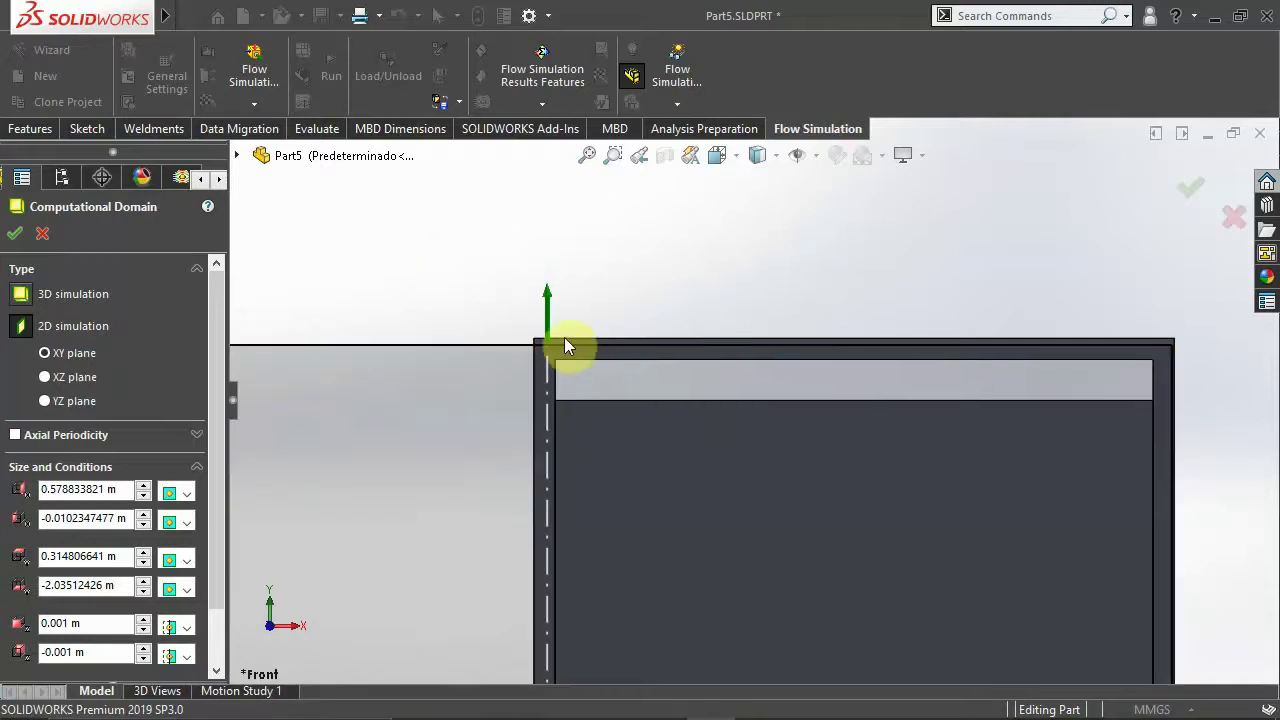
scroll(640, 420, "up", 4)
scroll(700, 460, "up", 3)
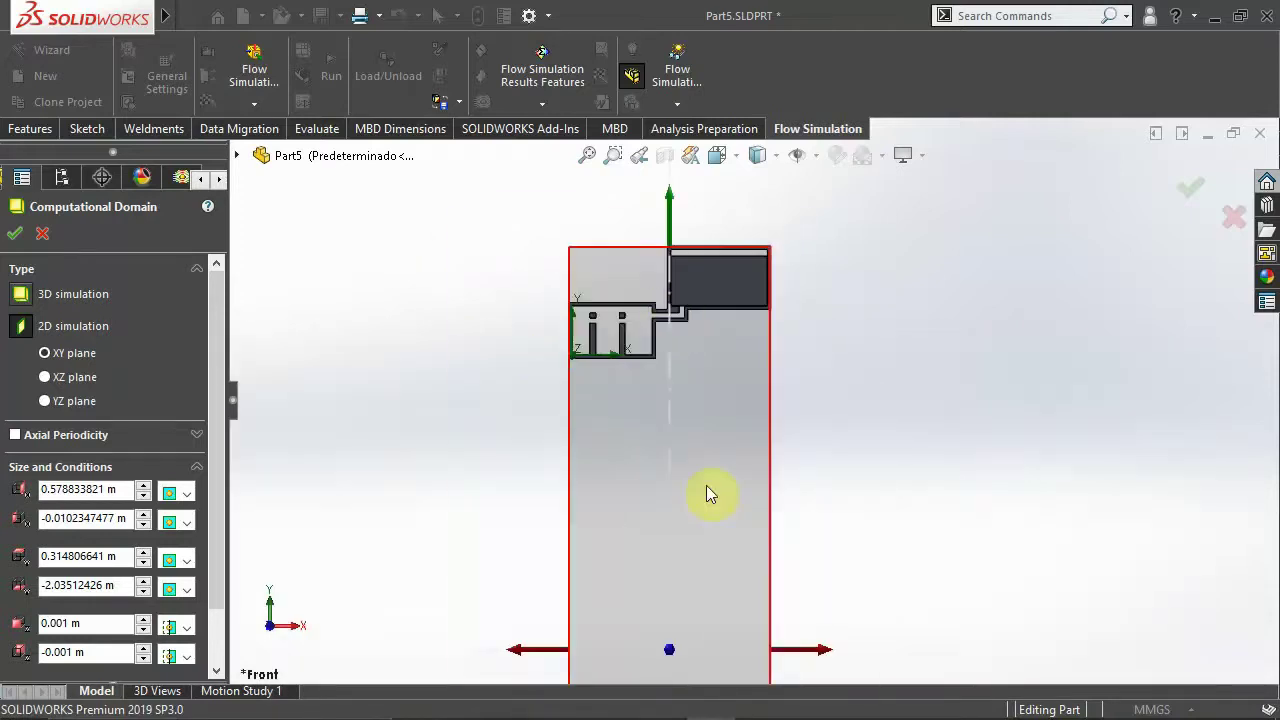
scroll(709, 505, "up", 2)
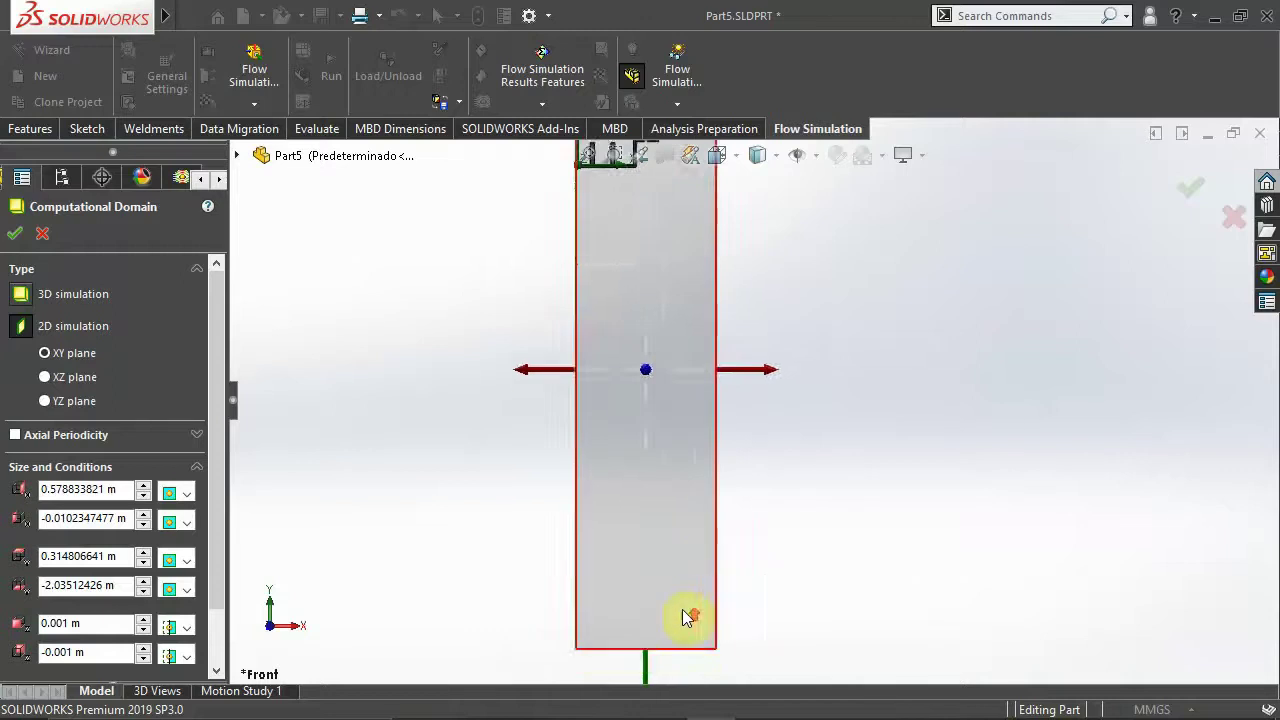
Step: Raise the Y min boundary snug under the model at -0.00665 m and accept the domain
mouse_move(662, 642)
left_mouse_down()
mouse_move(650, 380)
mouse_move(662, 205)
left_mouse_up()
scroll(675, 220, "down", 5)
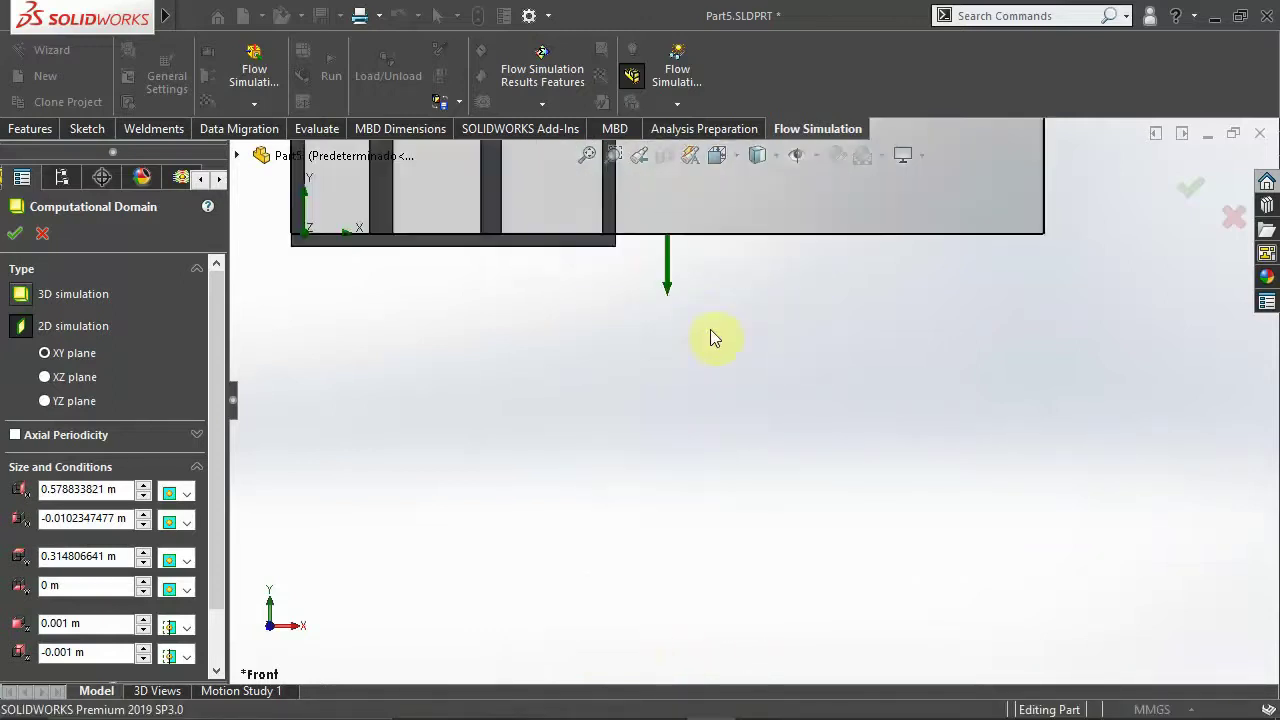
left_click_drag(665, 285, 677, 309)
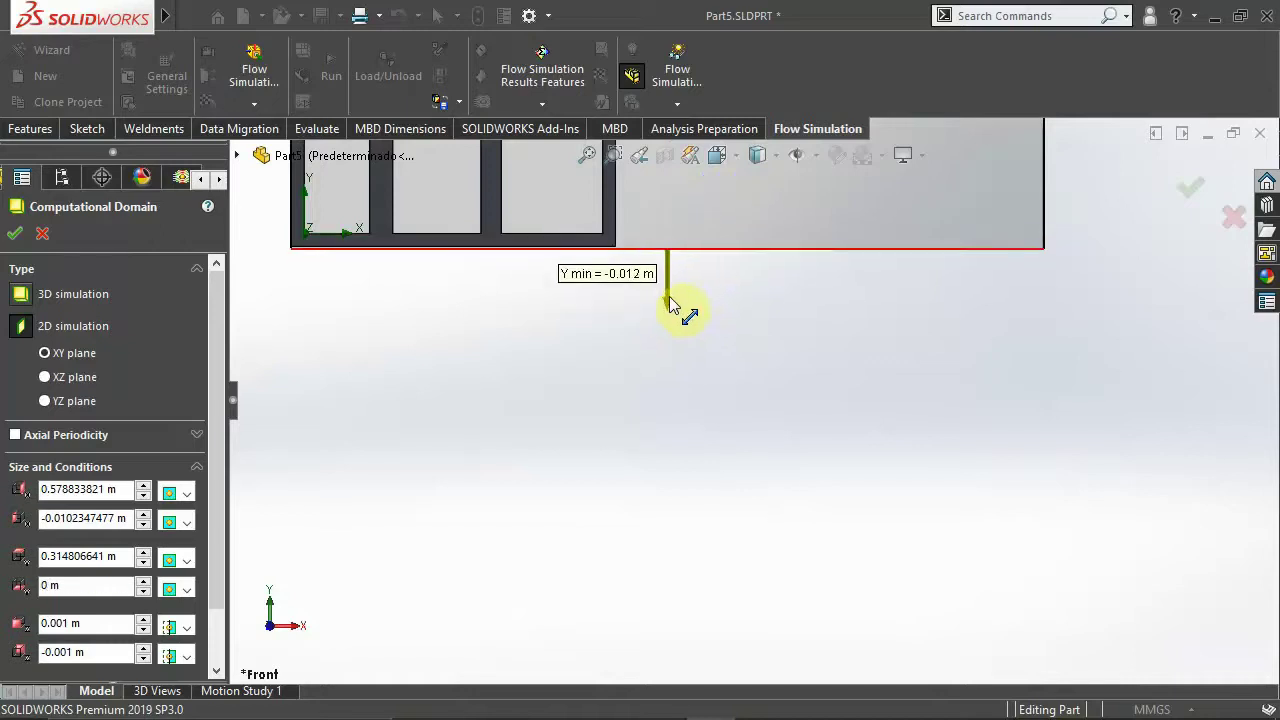
left_click(720, 323)
scroll(703, 303, "down", 2)
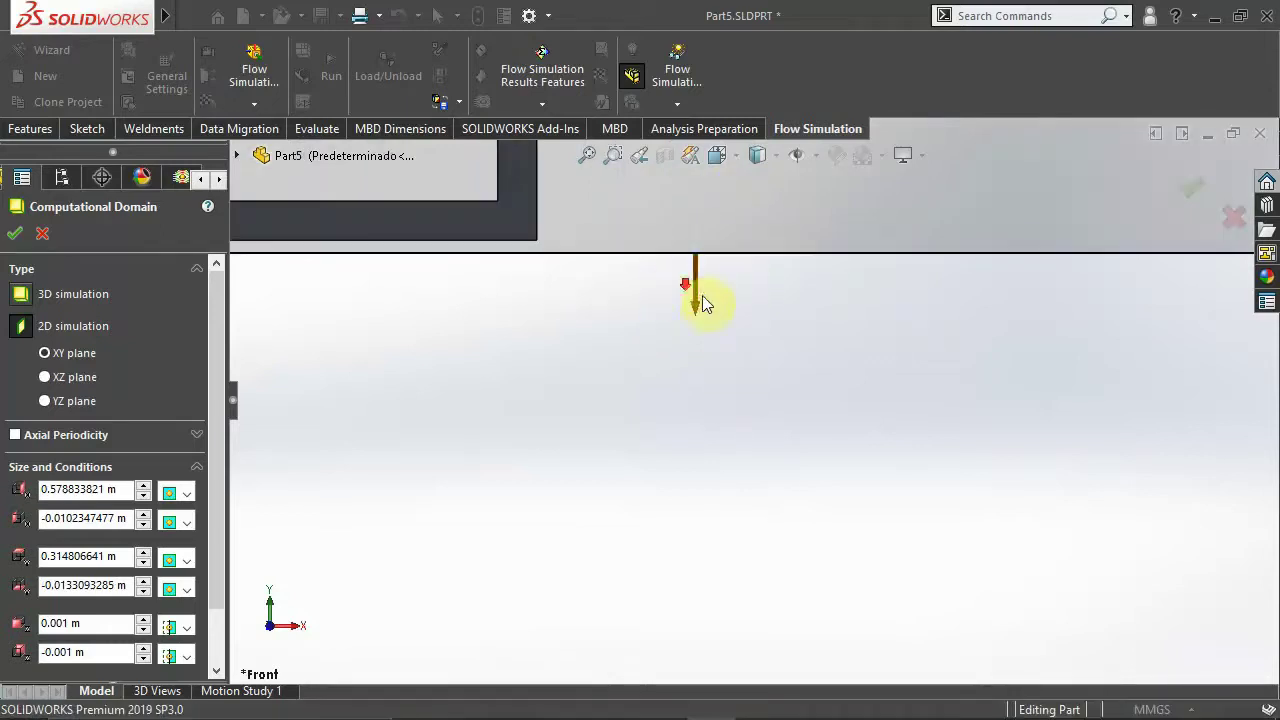
left_click_drag(697, 303, 708, 291)
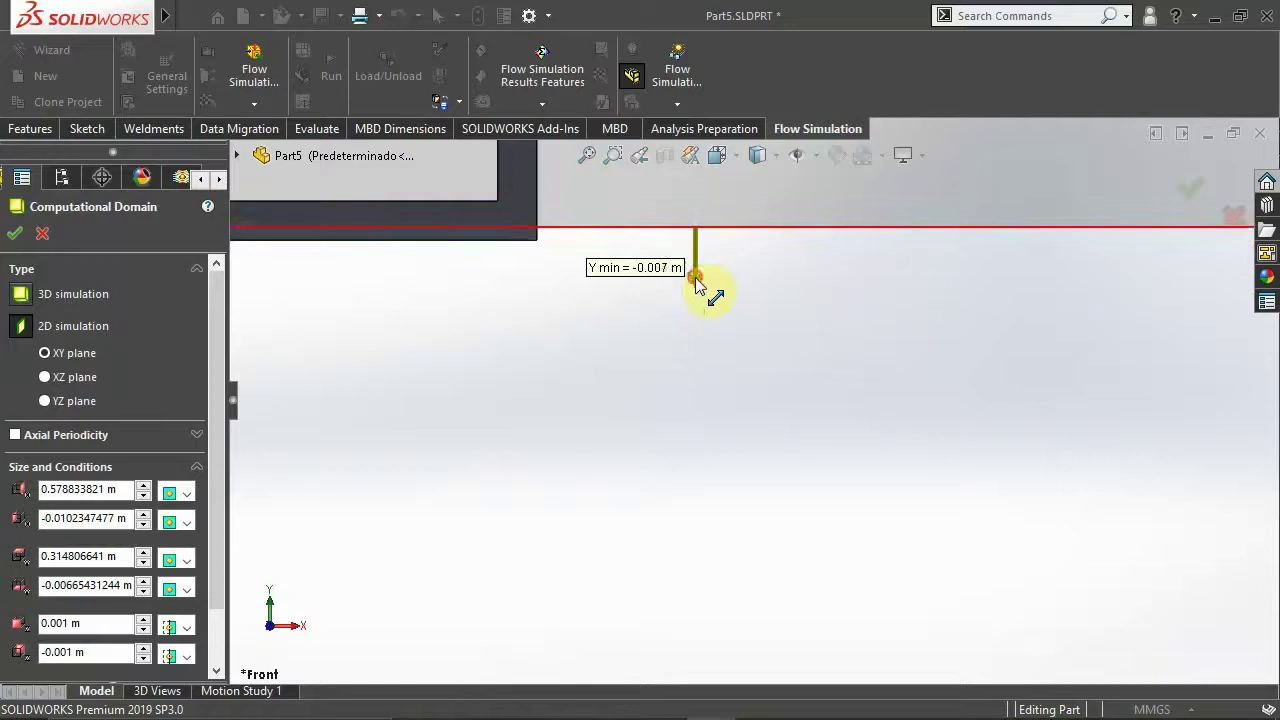
scroll(647, 358, "up", 3)
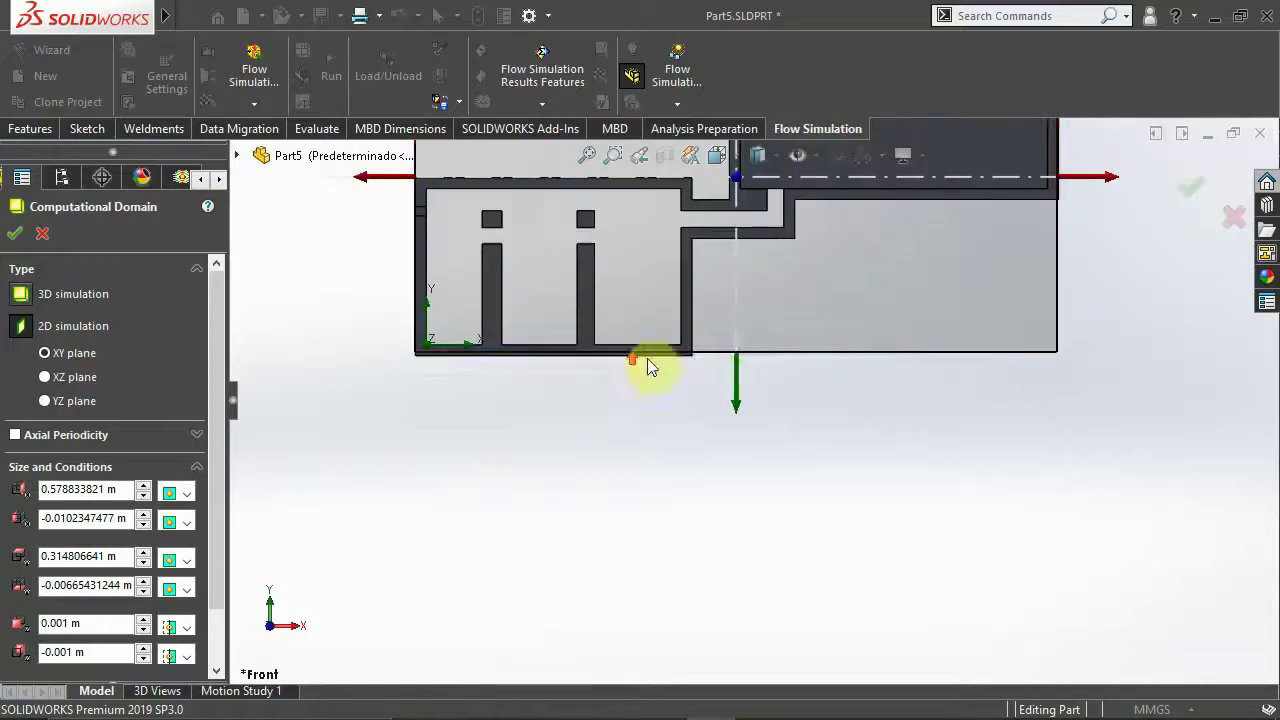
left_click(1188, 188)
middle_click_drag(860, 383, 820, 531, "ctrl")
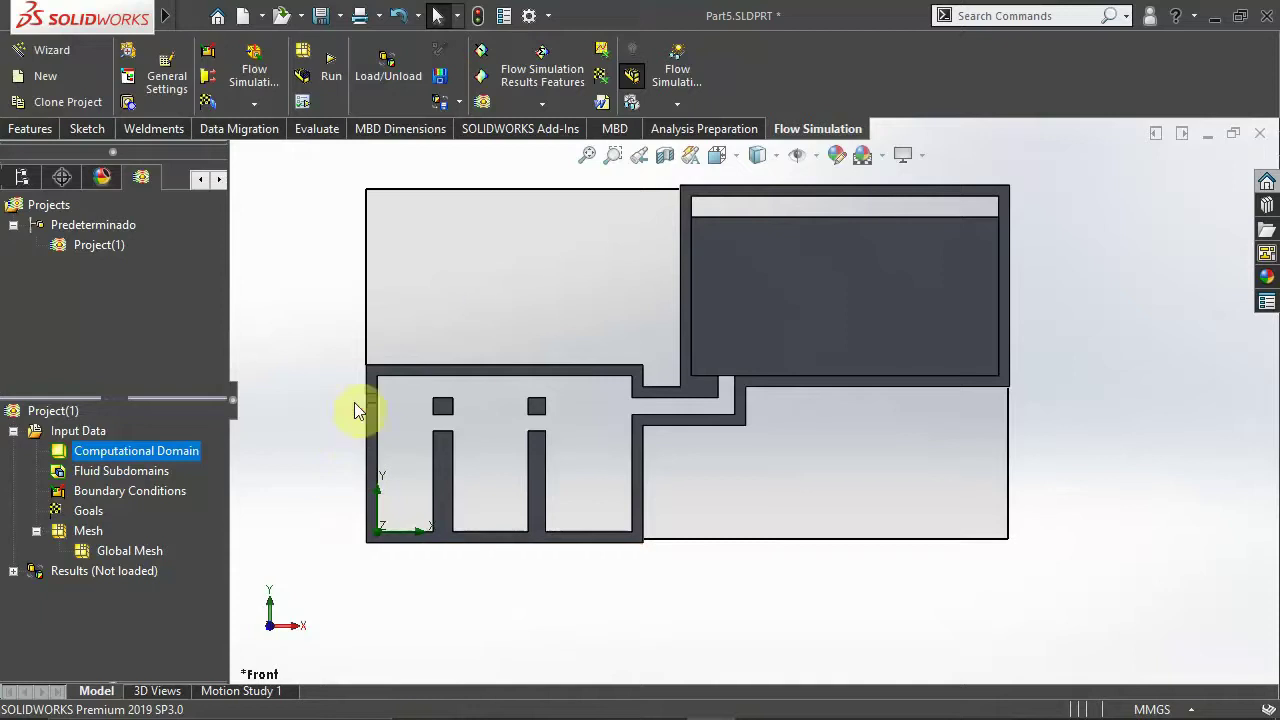
Step: Hide the computational domain box, then check the upper tank's inner face by selecting it
right_click(122, 455)
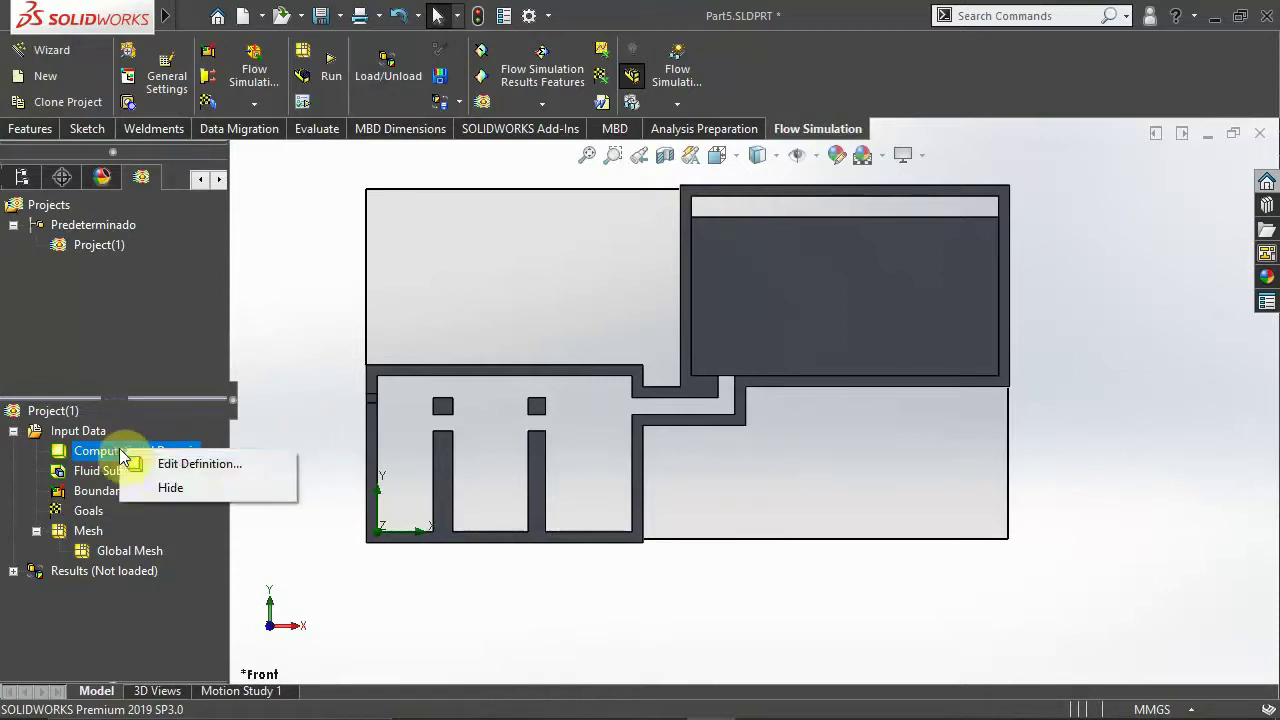
left_click(163, 489)
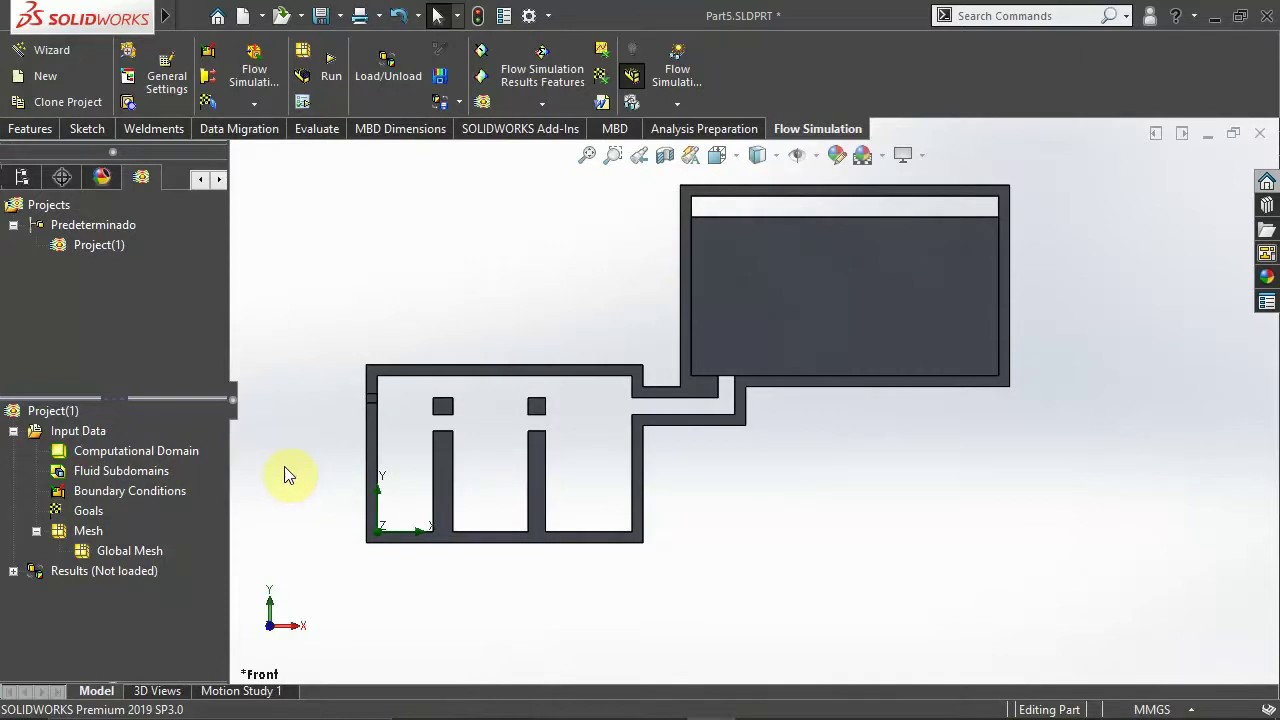
left_click(852, 298)
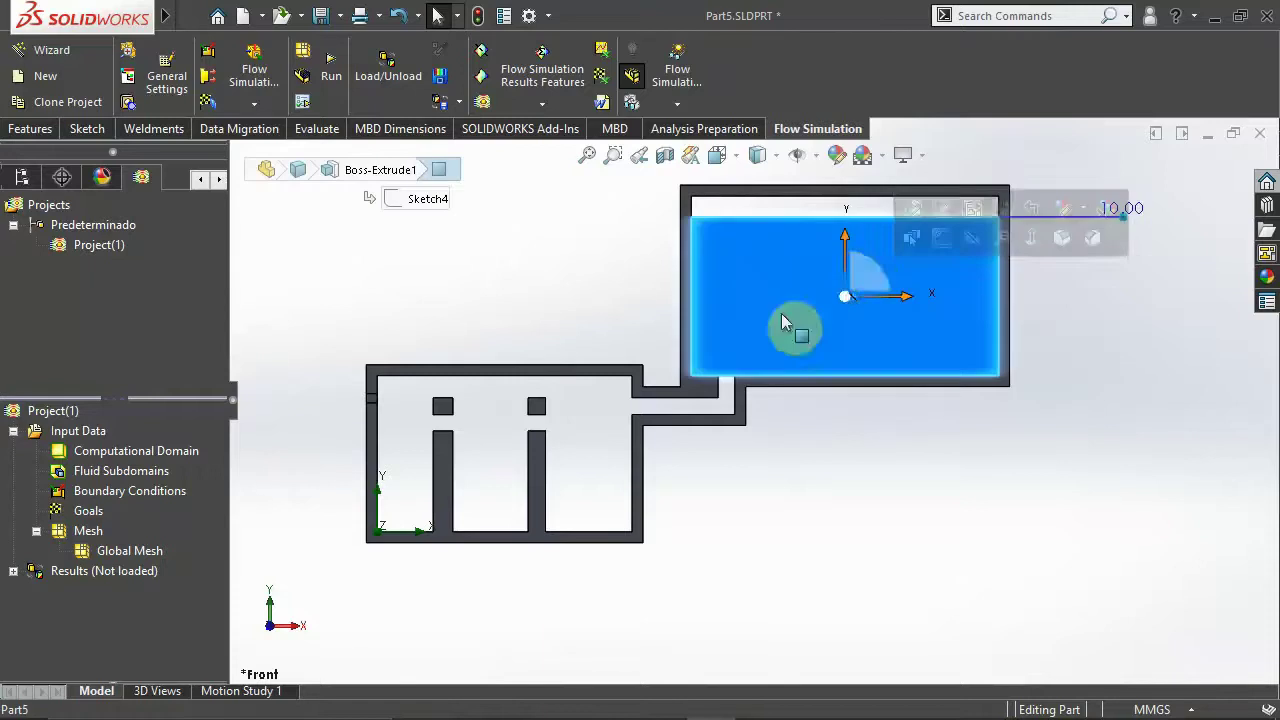
left_click(846, 426)
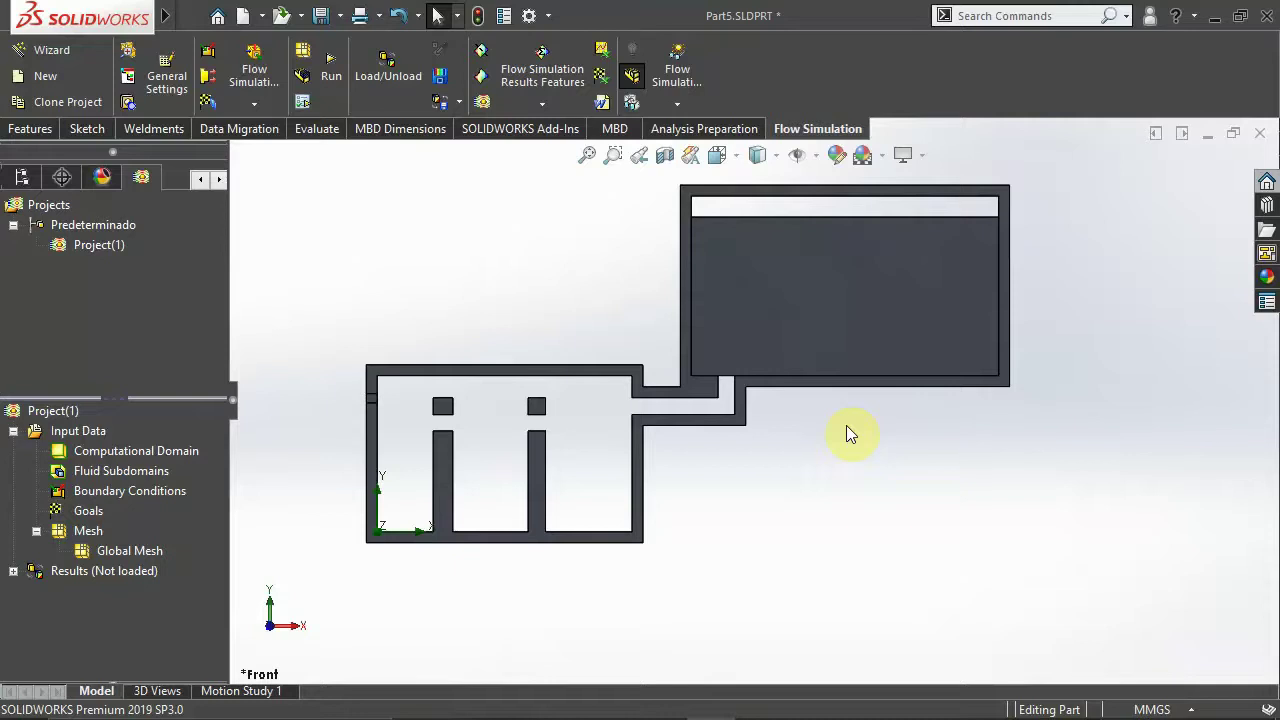
left_click(848, 289)
left_click(867, 429)
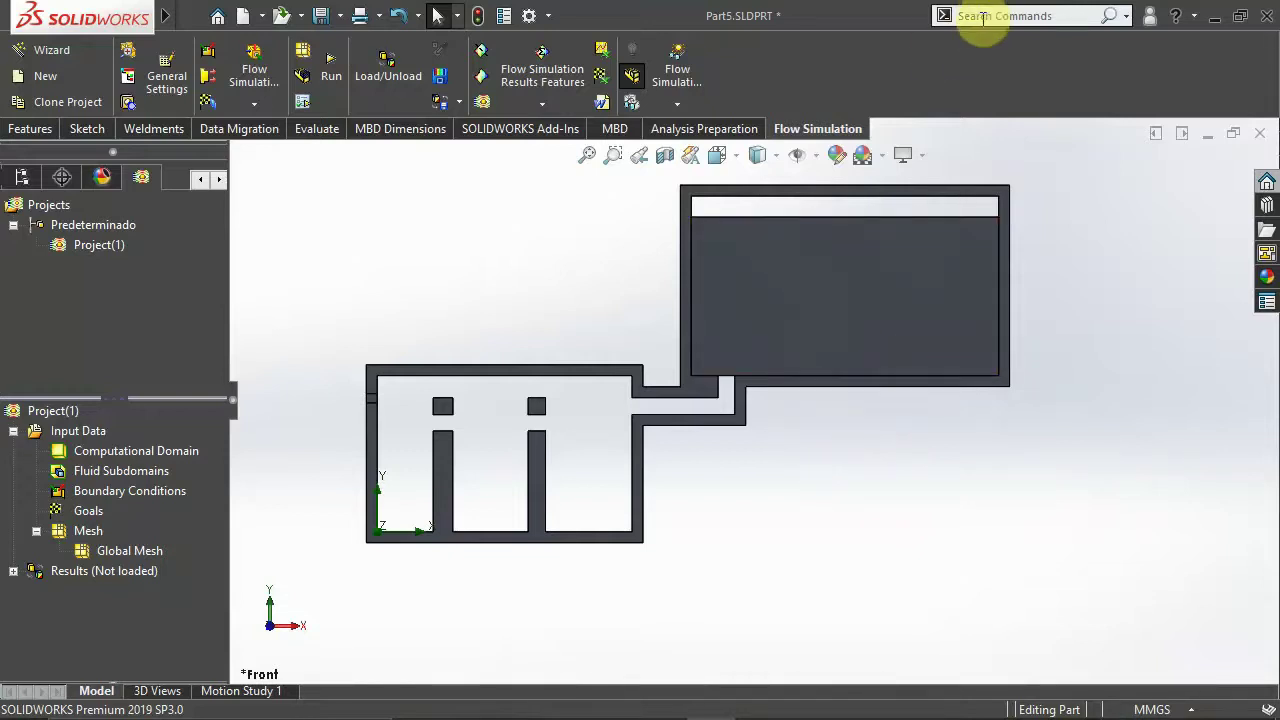
left_click(1126, 16)
Step: Start a new initial condition and select the tank body Boss-Extrude1 as its region
left_click(1000, 61)
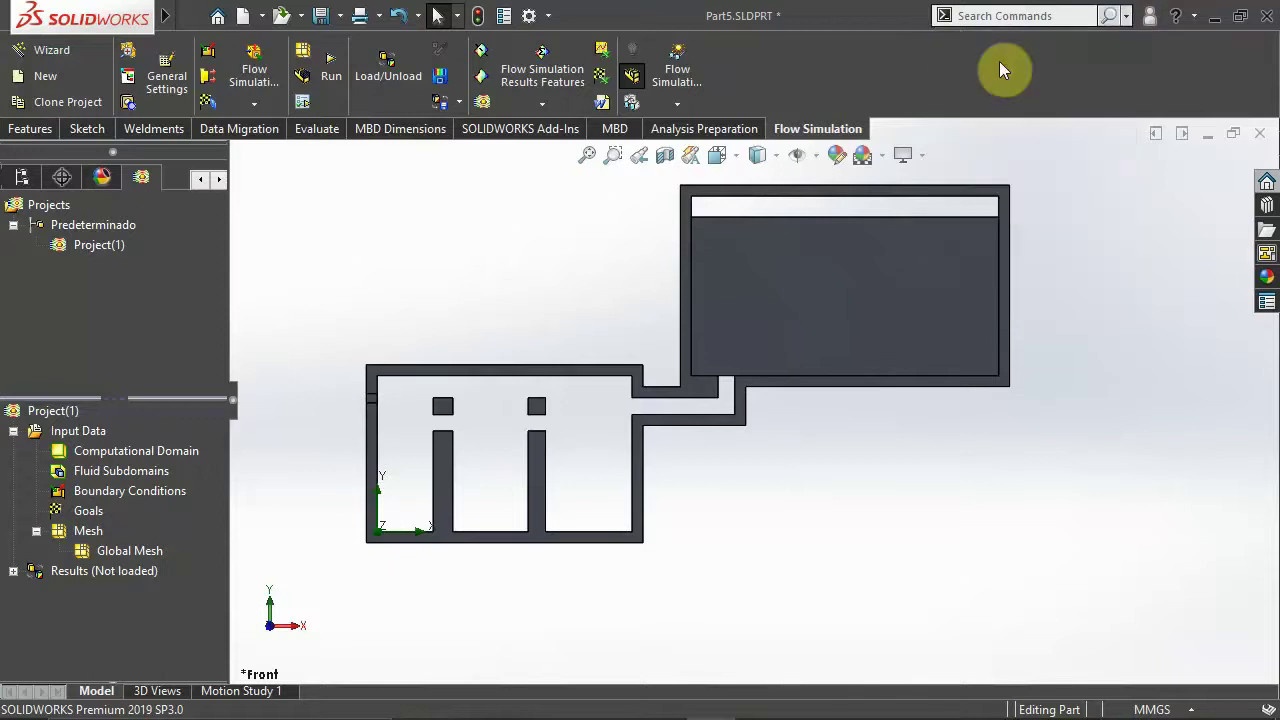
left_click(1002, 15)
type("l")
type("ni")
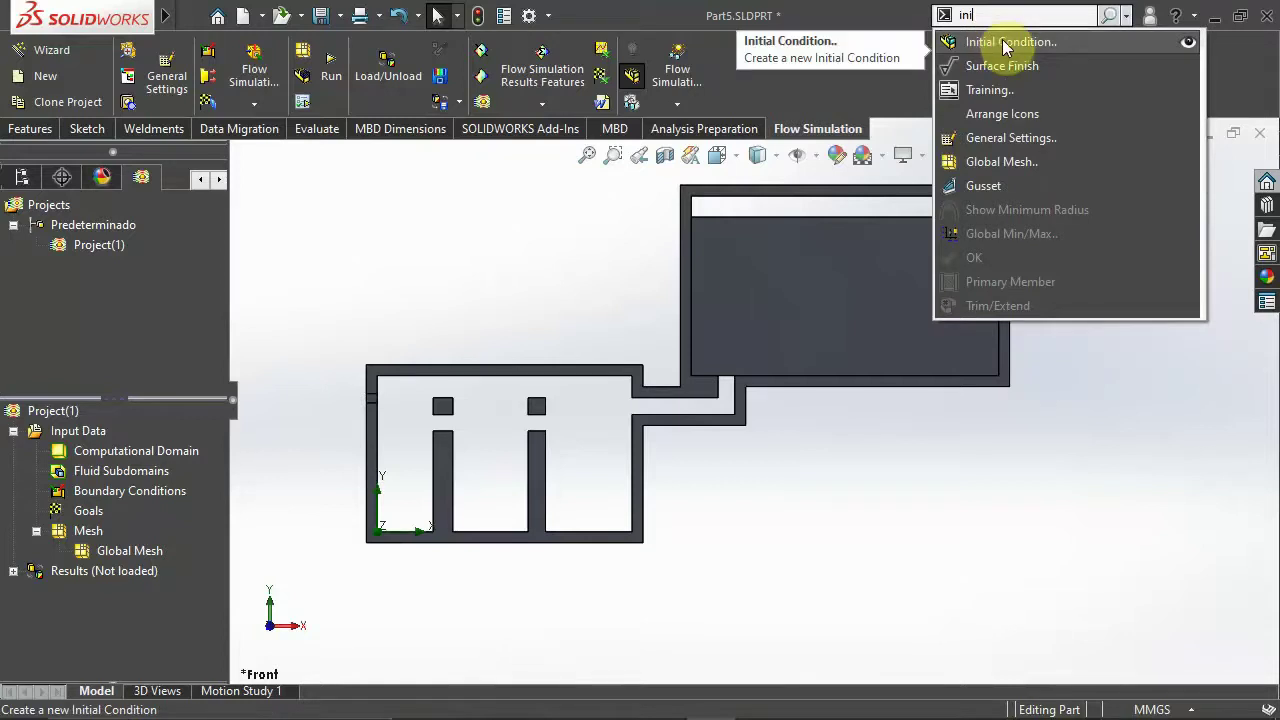
left_click(1005, 45)
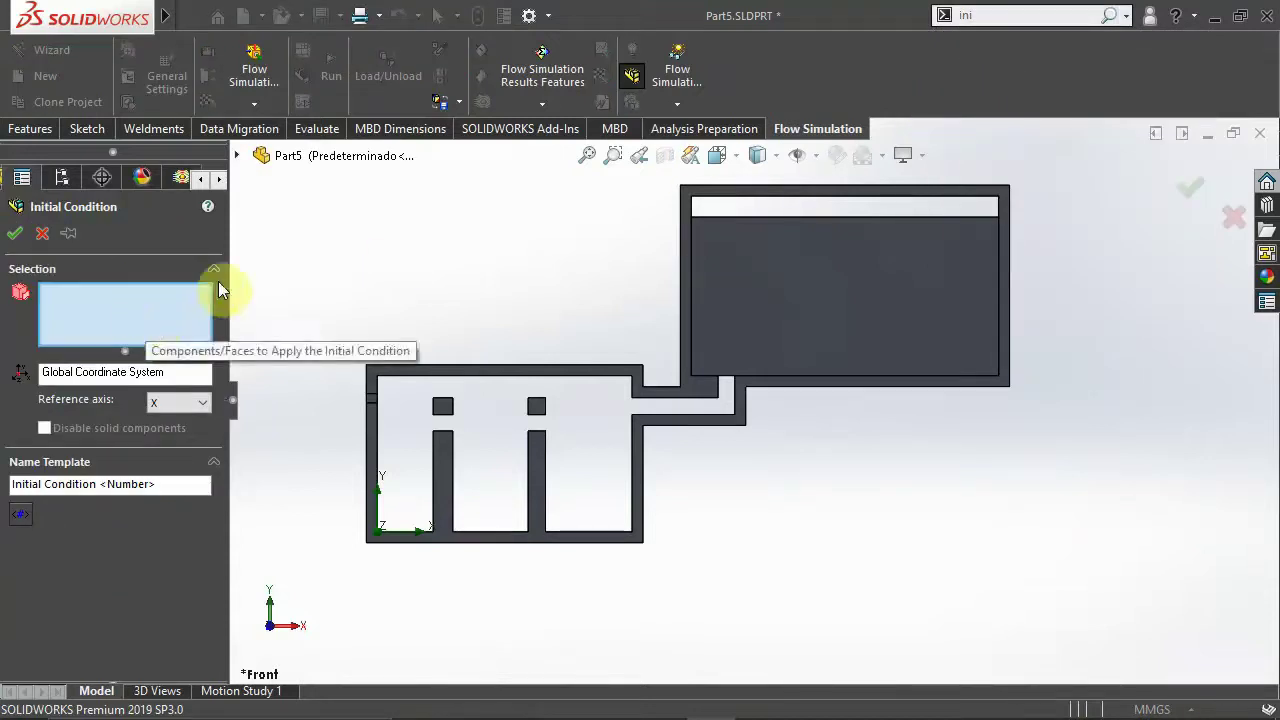
left_click(237, 155)
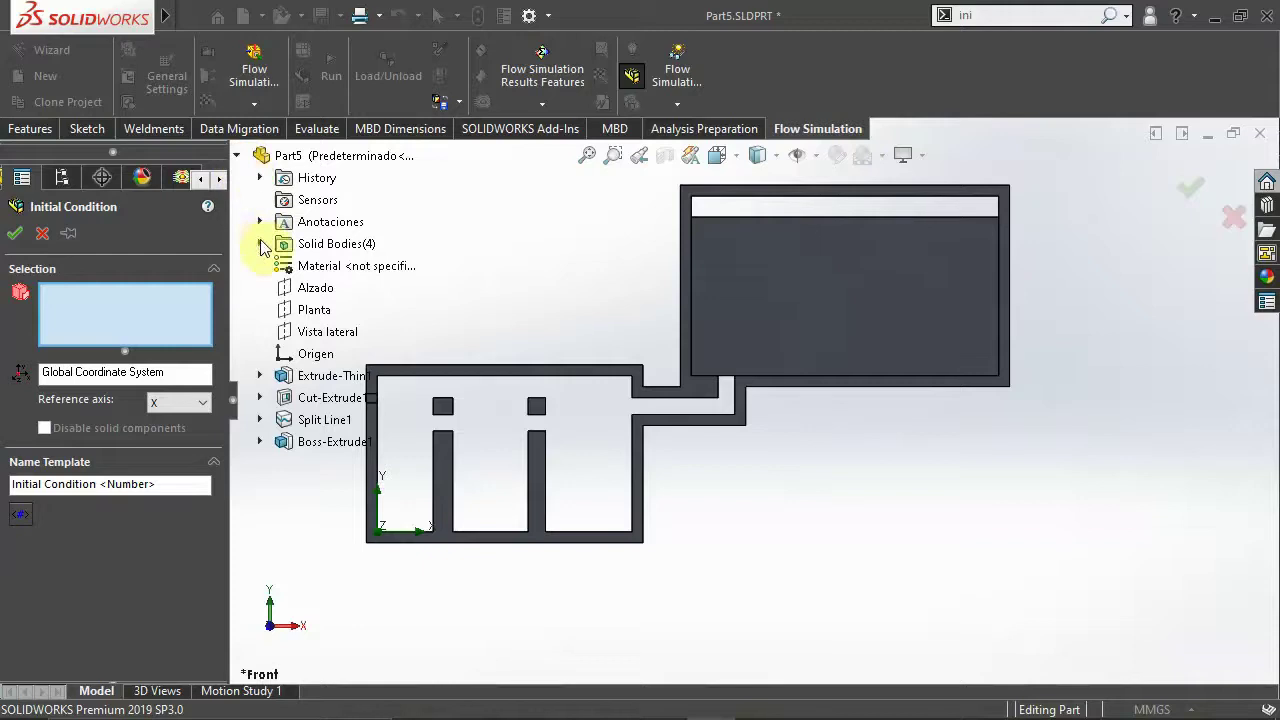
left_click(259, 243)
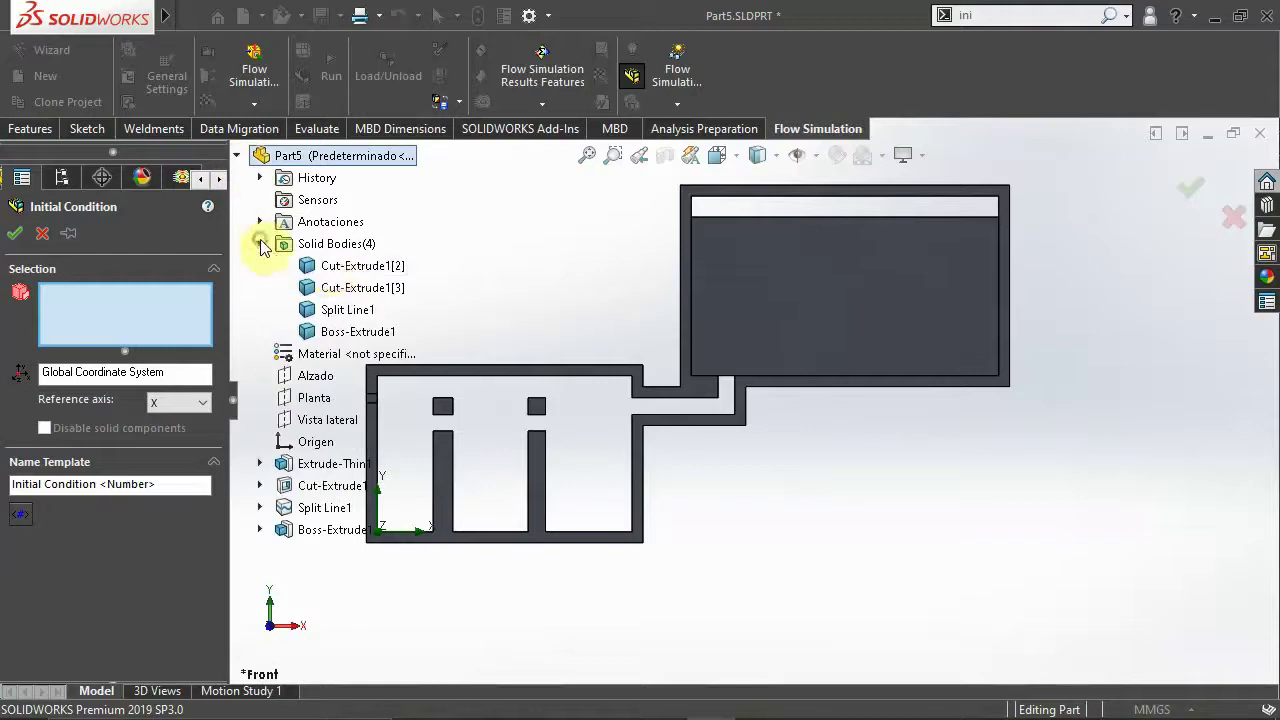
left_click(331, 311)
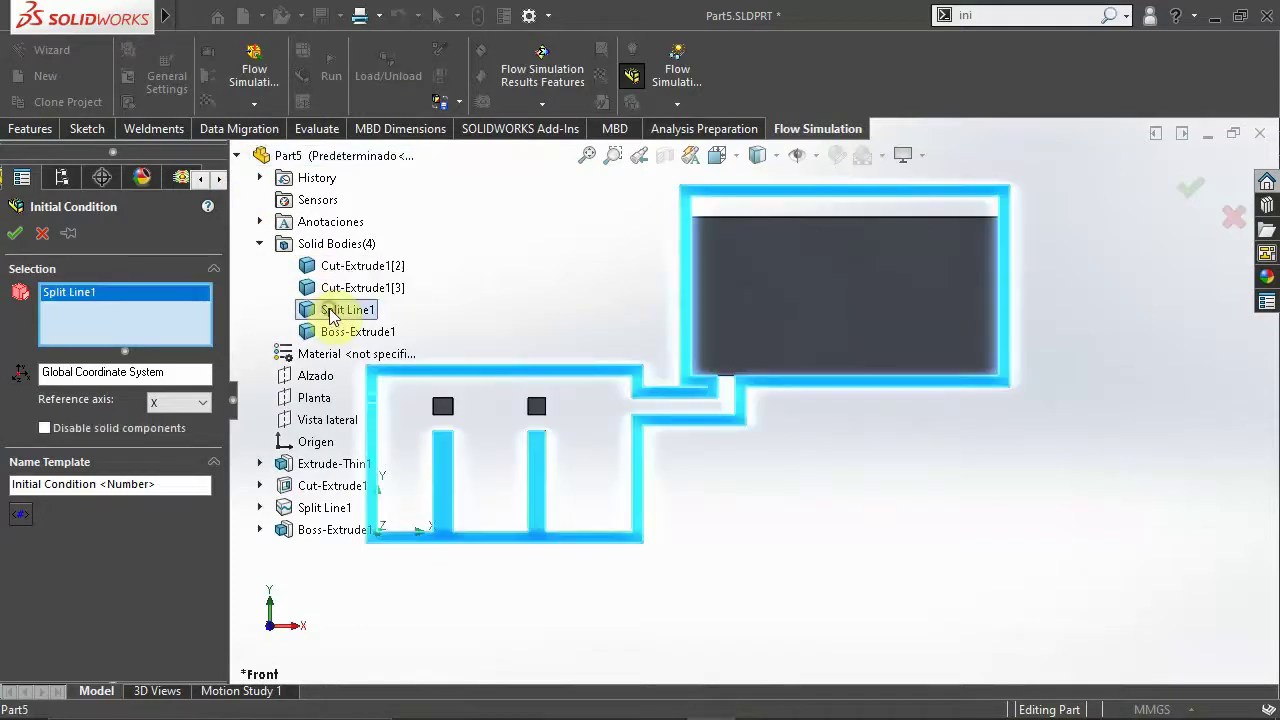
right_click(164, 299)
left_click(175, 310)
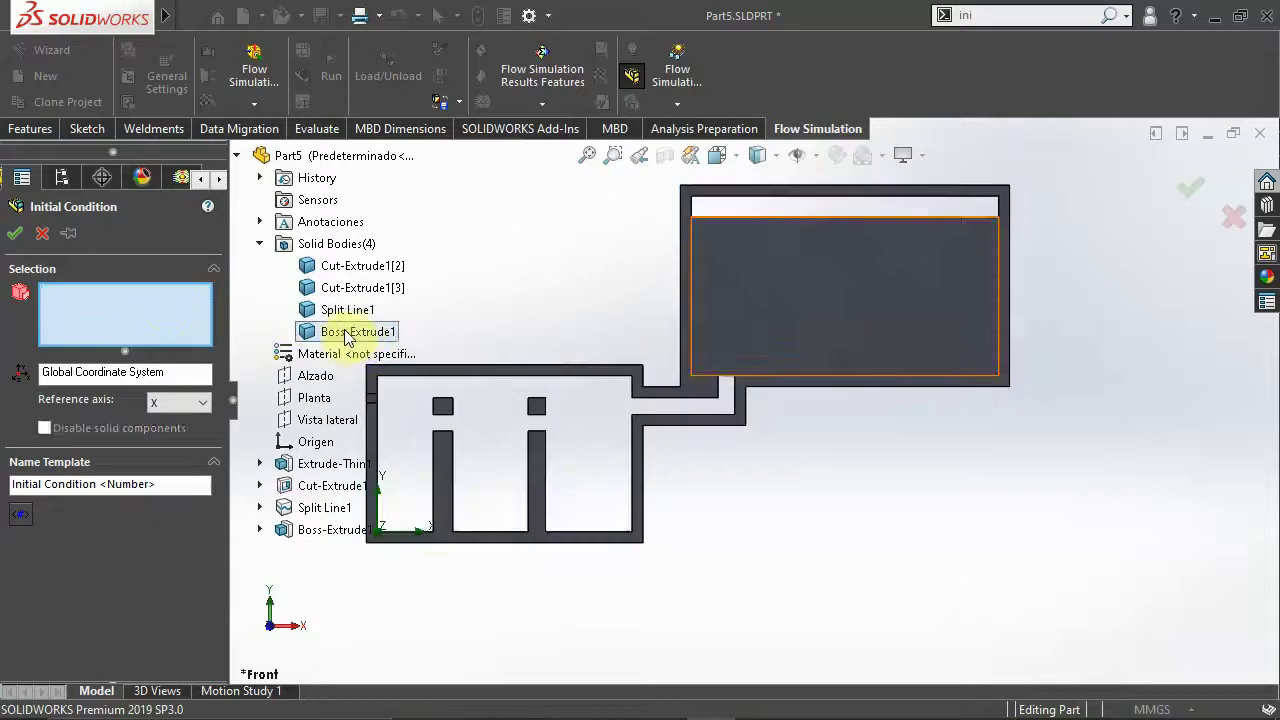
left_click(797, 303)
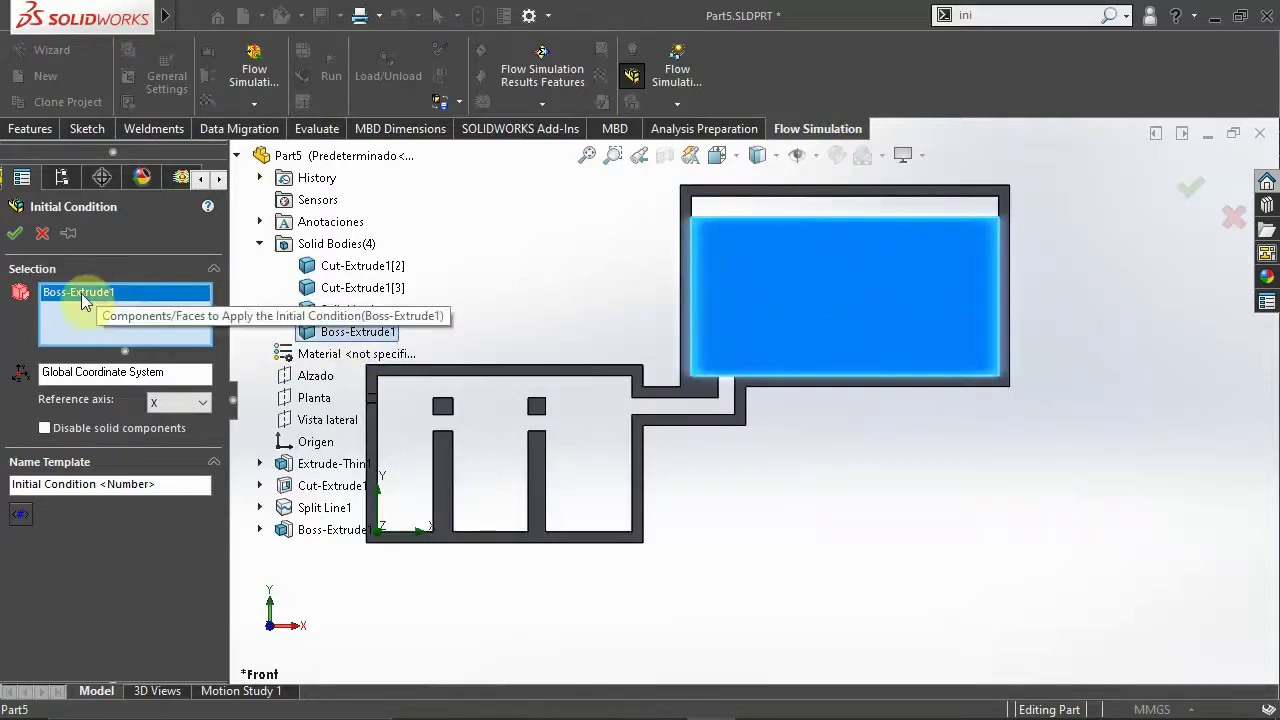
Step: Disable solid components, set the initial fluid to Water, accept, and hide the tank body
left_click(50, 428)
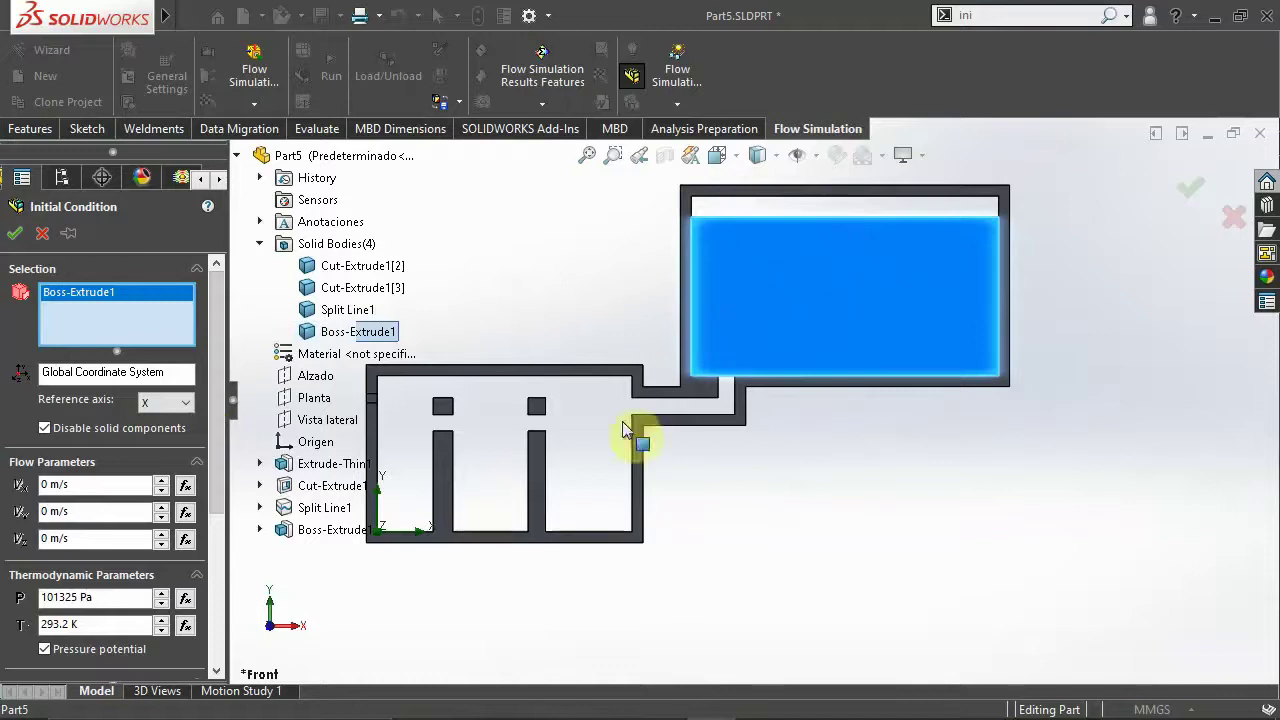
left_click_drag(218, 372, 220, 432)
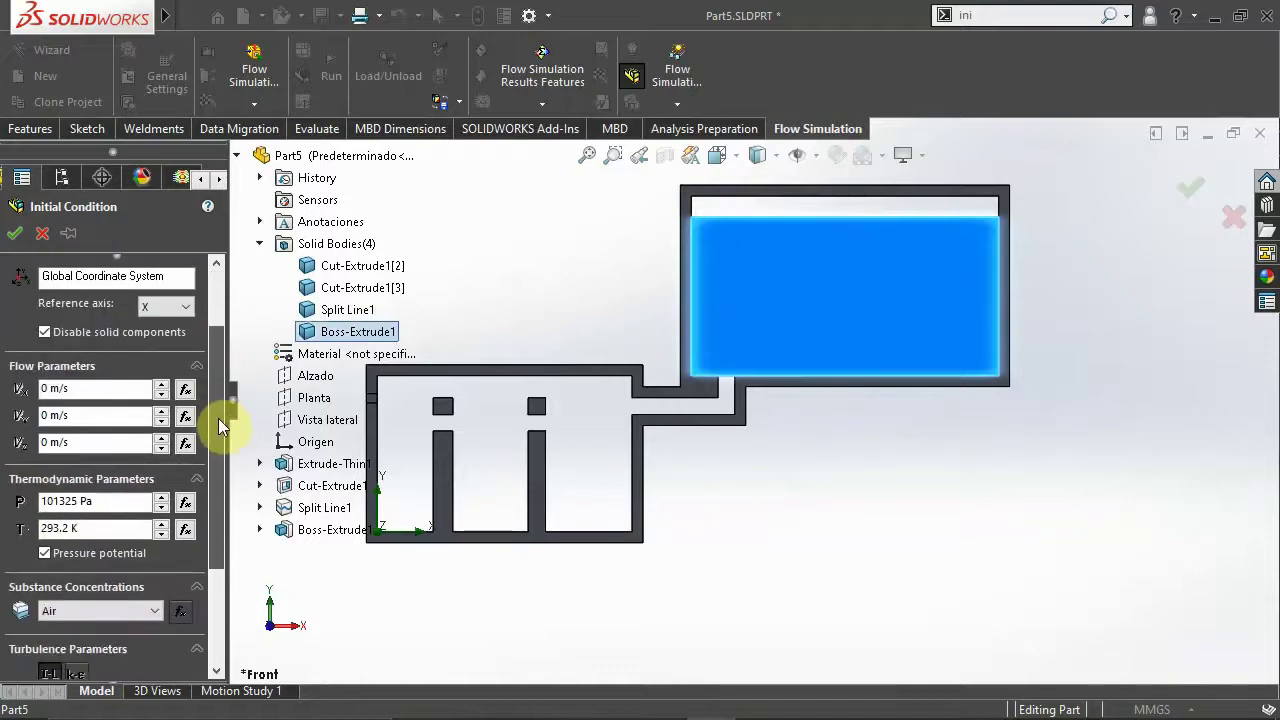
scroll(218, 433, "down", 3)
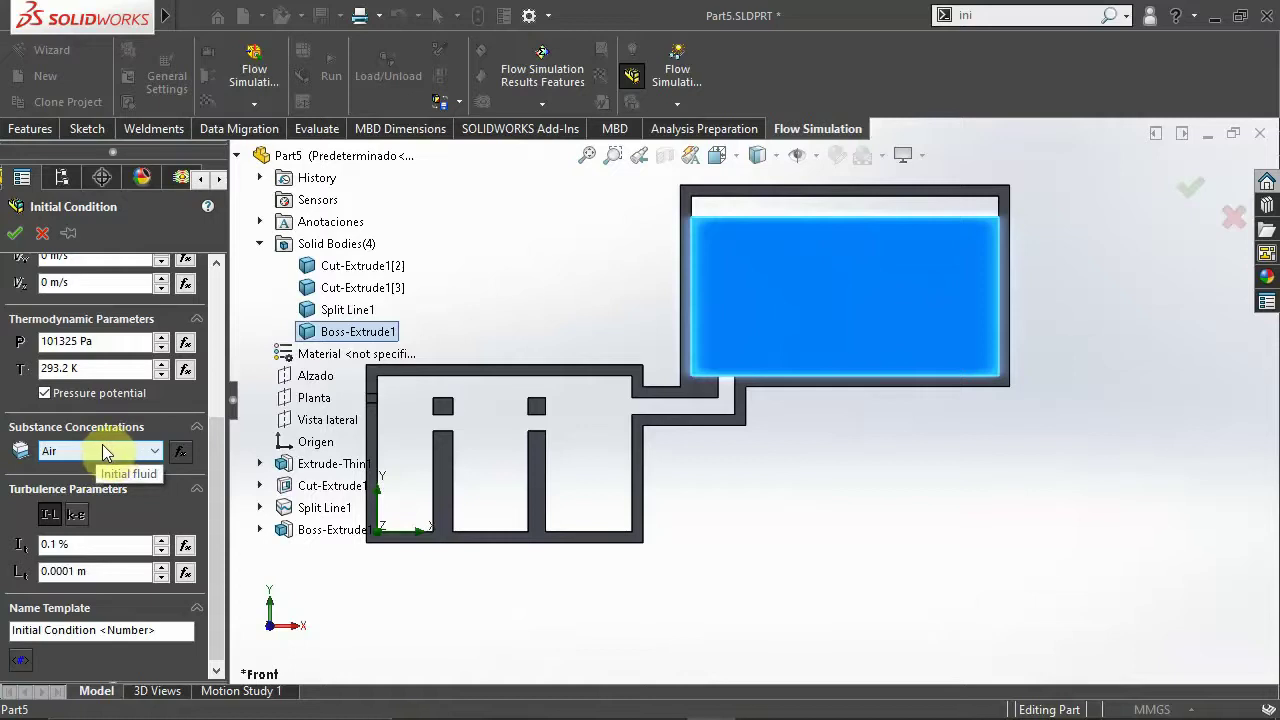
left_click(110, 452)
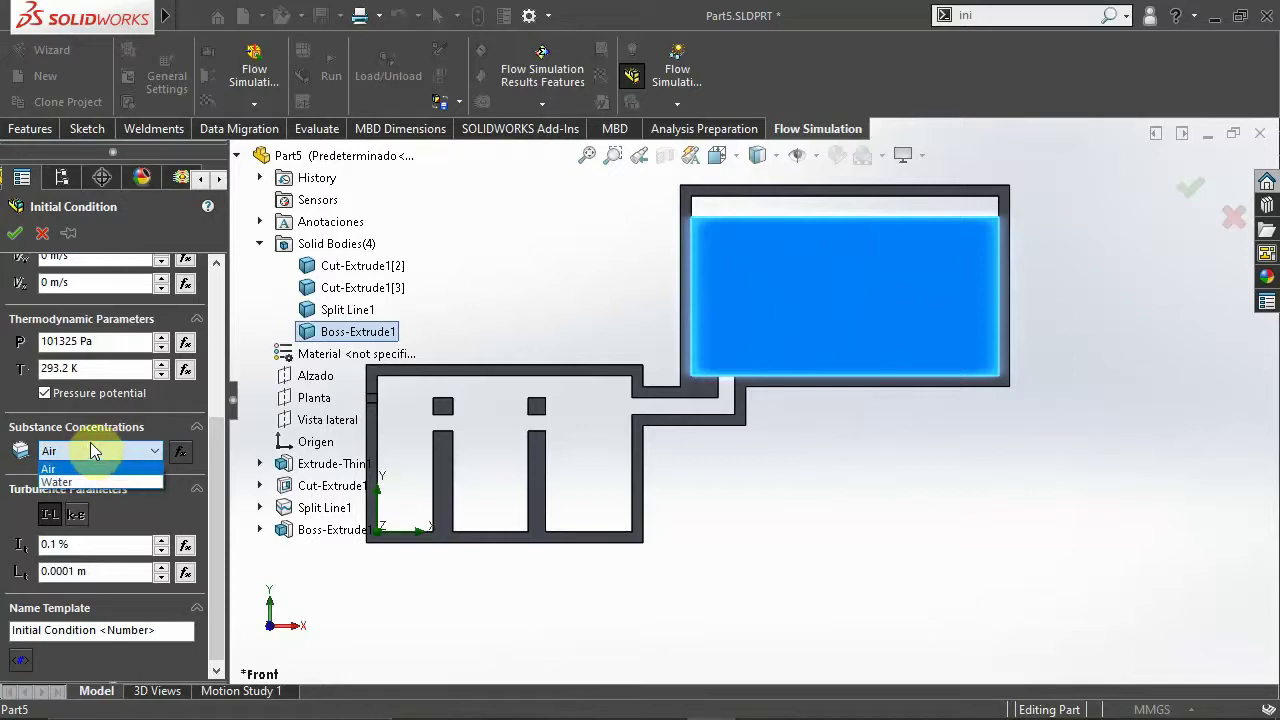
left_click(60, 482)
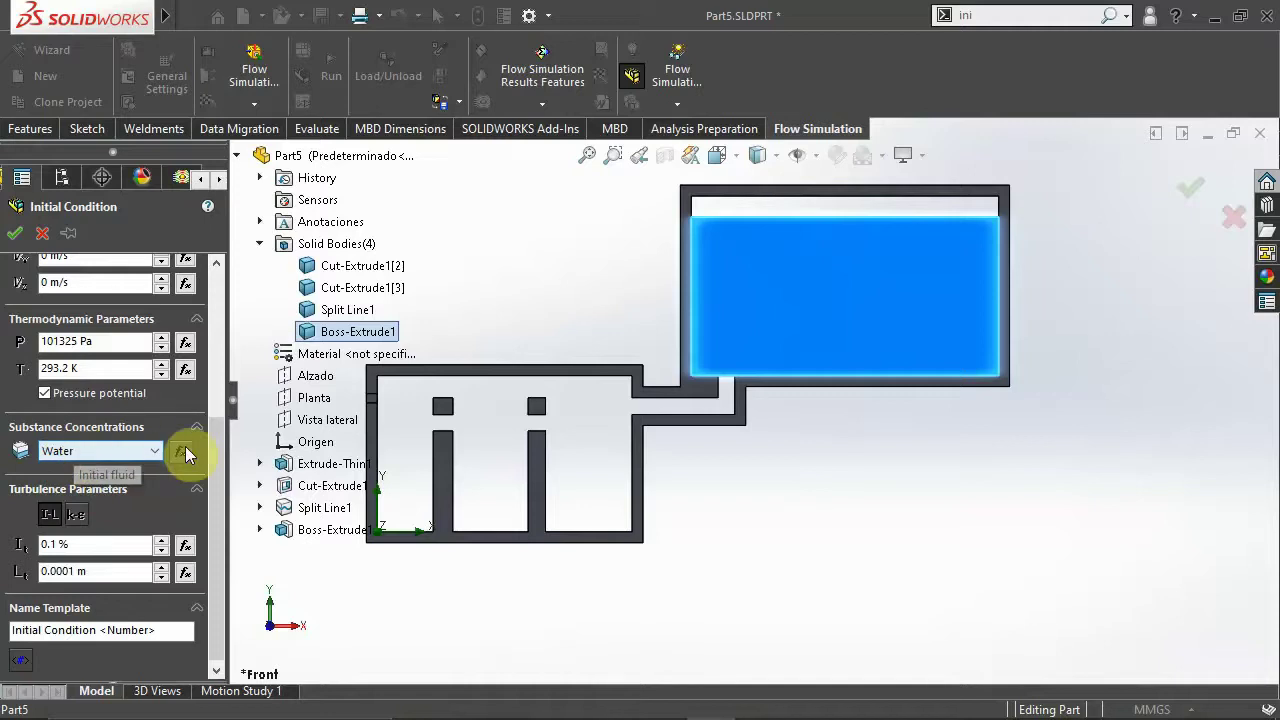
scroll(210, 430, "up", 3)
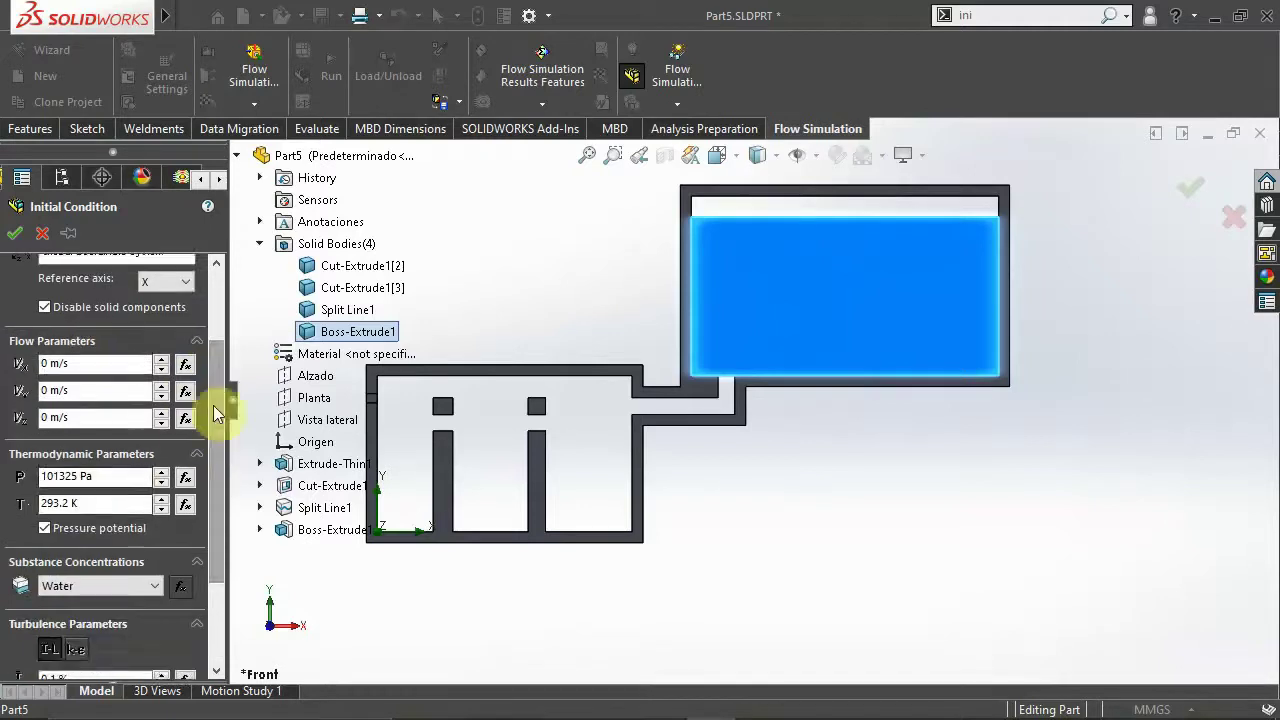
scroll(218, 414, "up", 3)
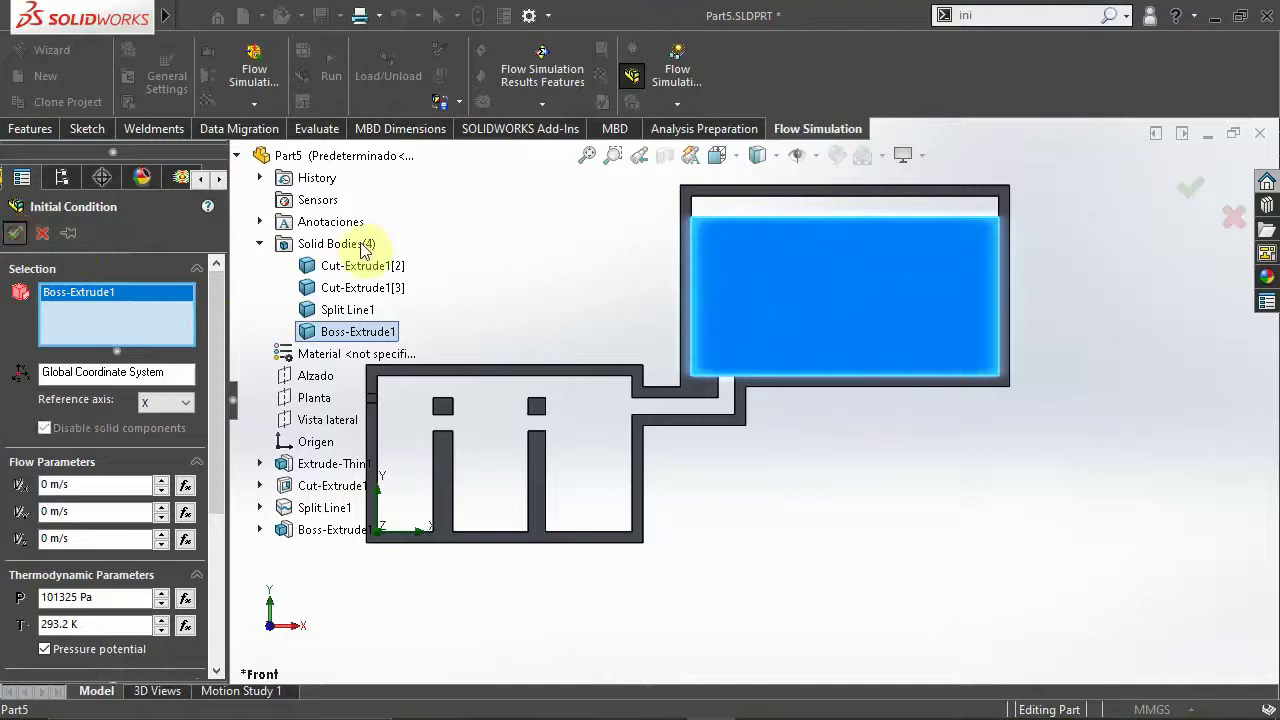
key("Return")
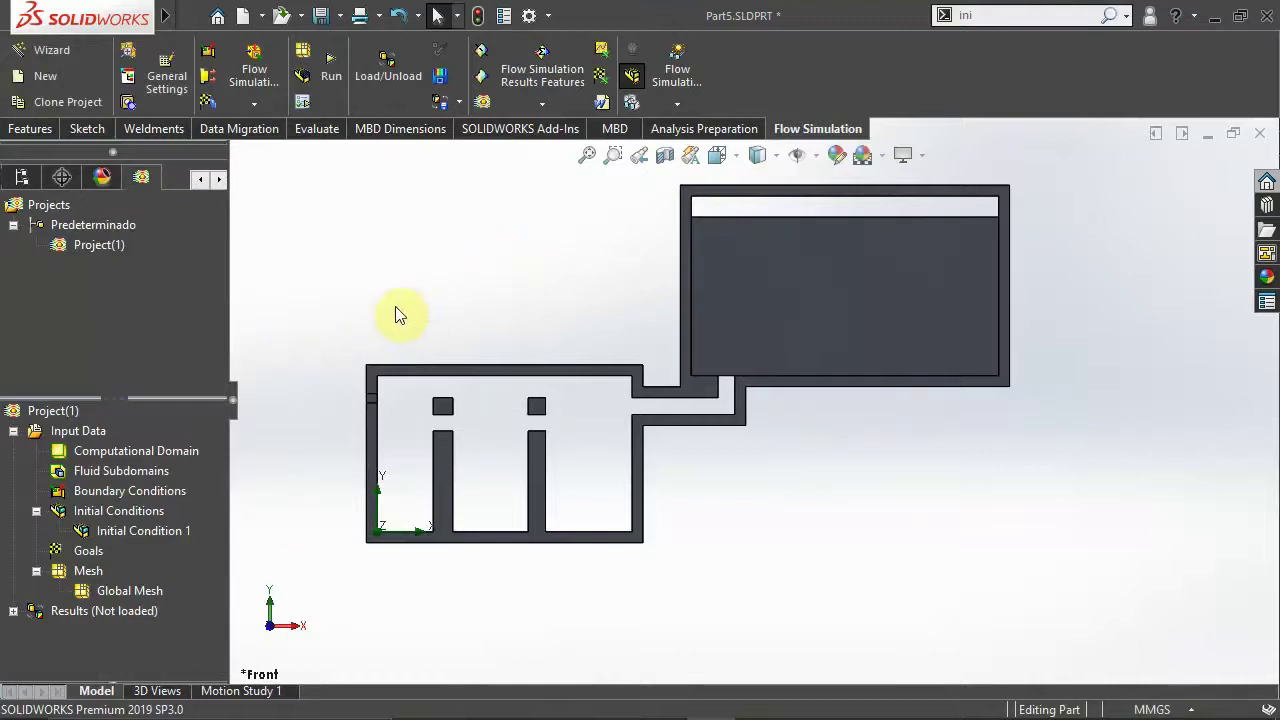
left_click(829, 285)
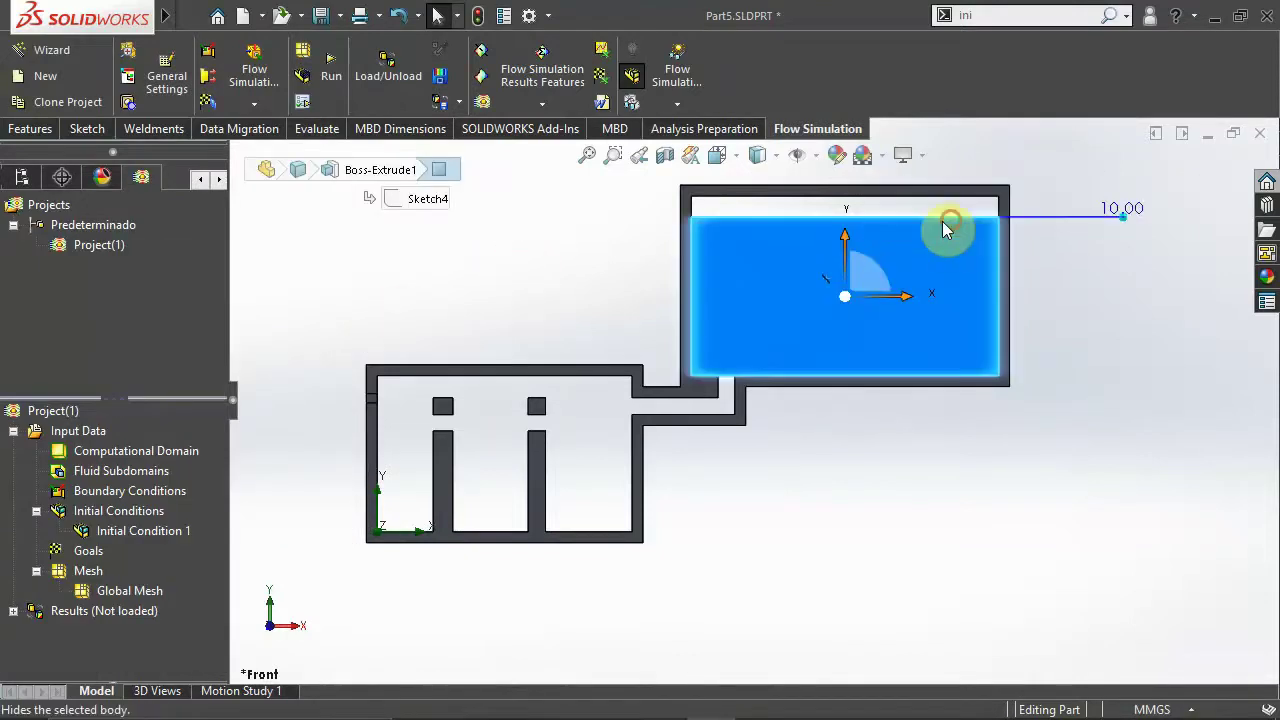
left_click(583, 262)
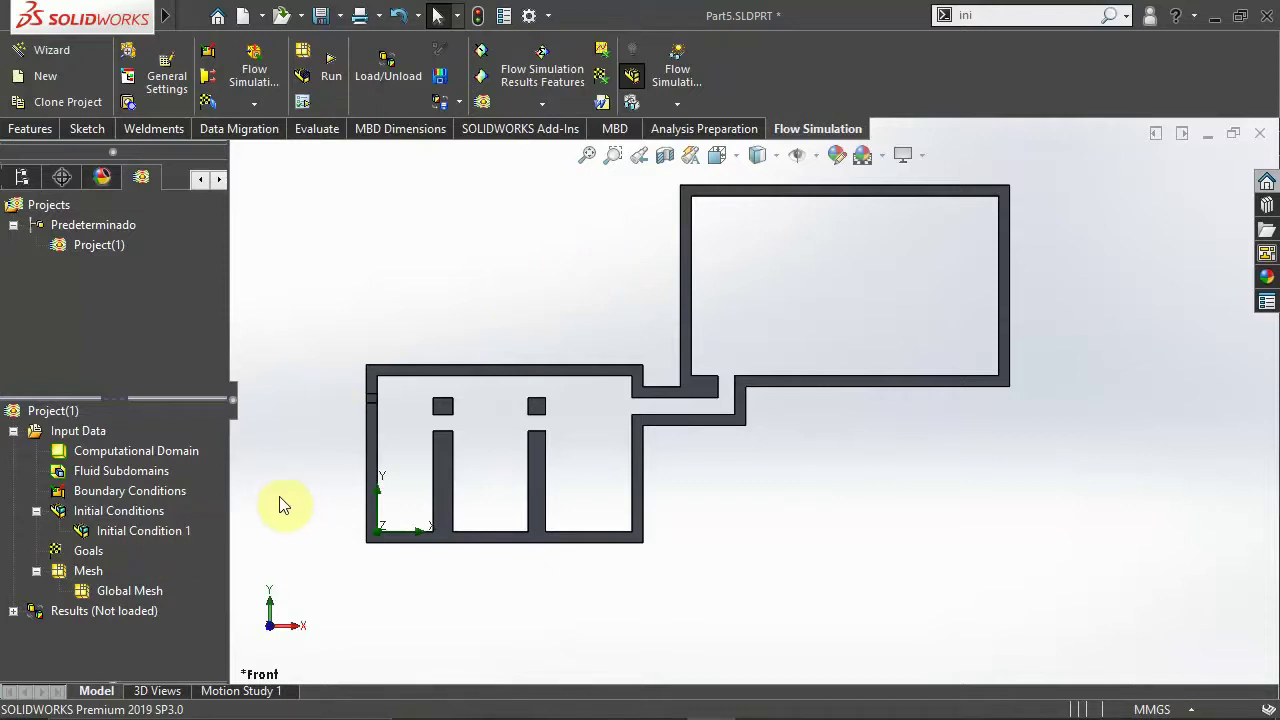
Step: In Calculation Control Options, save selected parameters periodically for Transient Explorer (start 0, period 1)
right_click(68, 433)
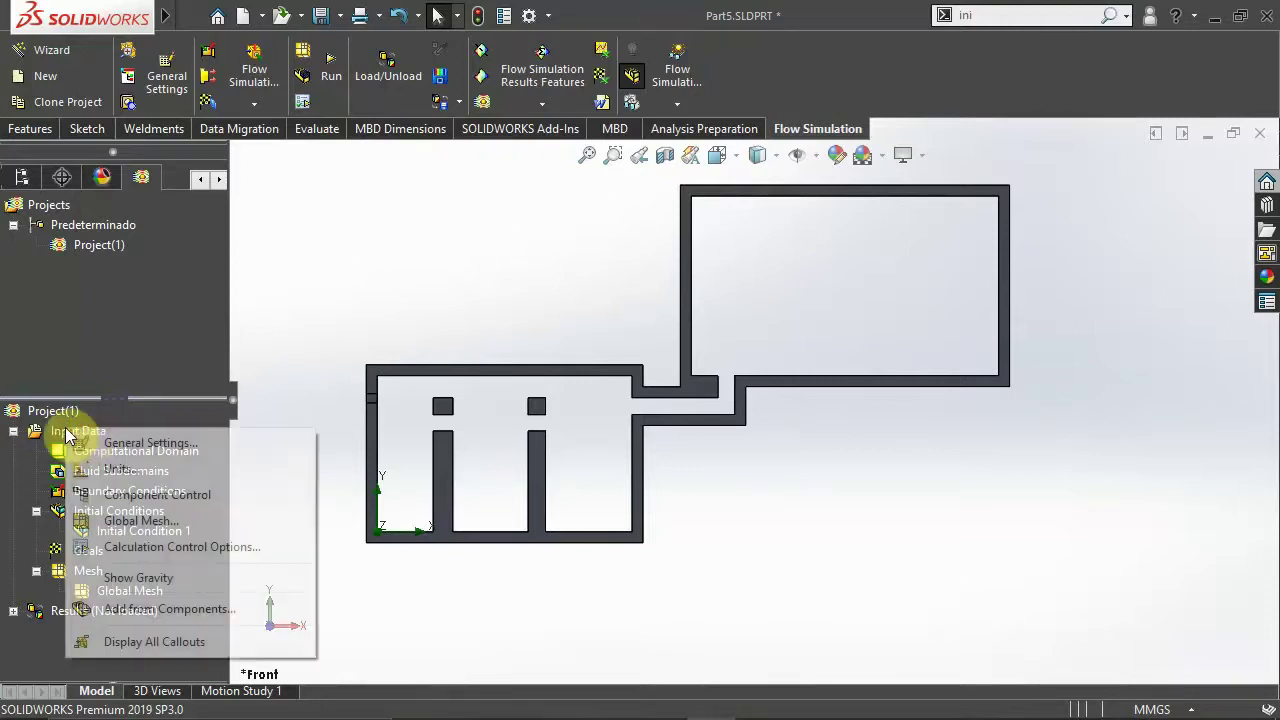
left_click(157, 548)
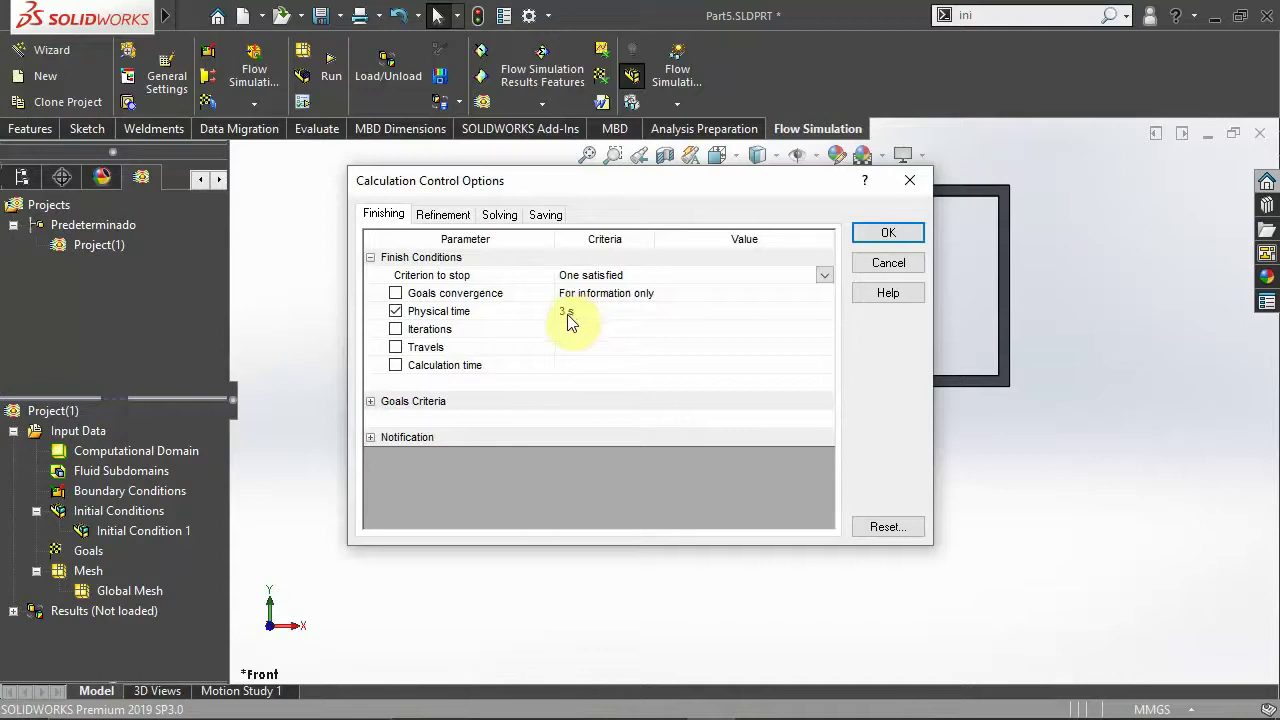
left_click(446, 216)
left_click(495, 216)
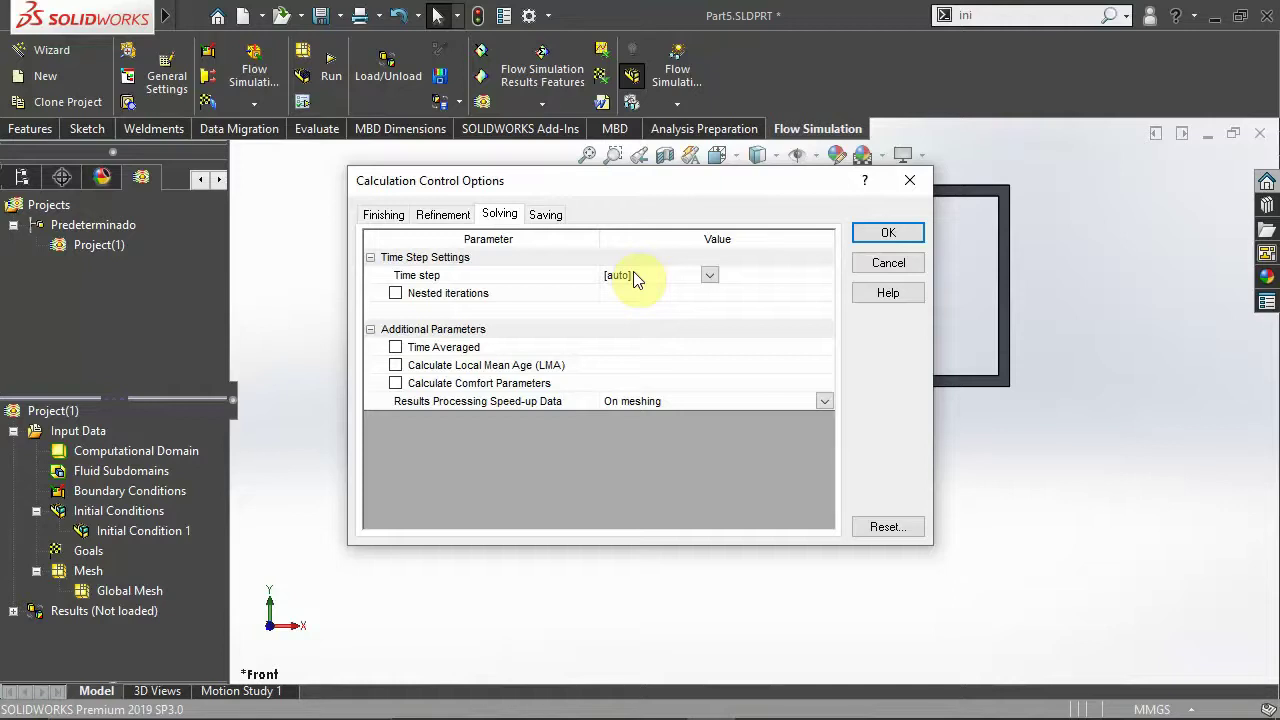
left_click(545, 216)
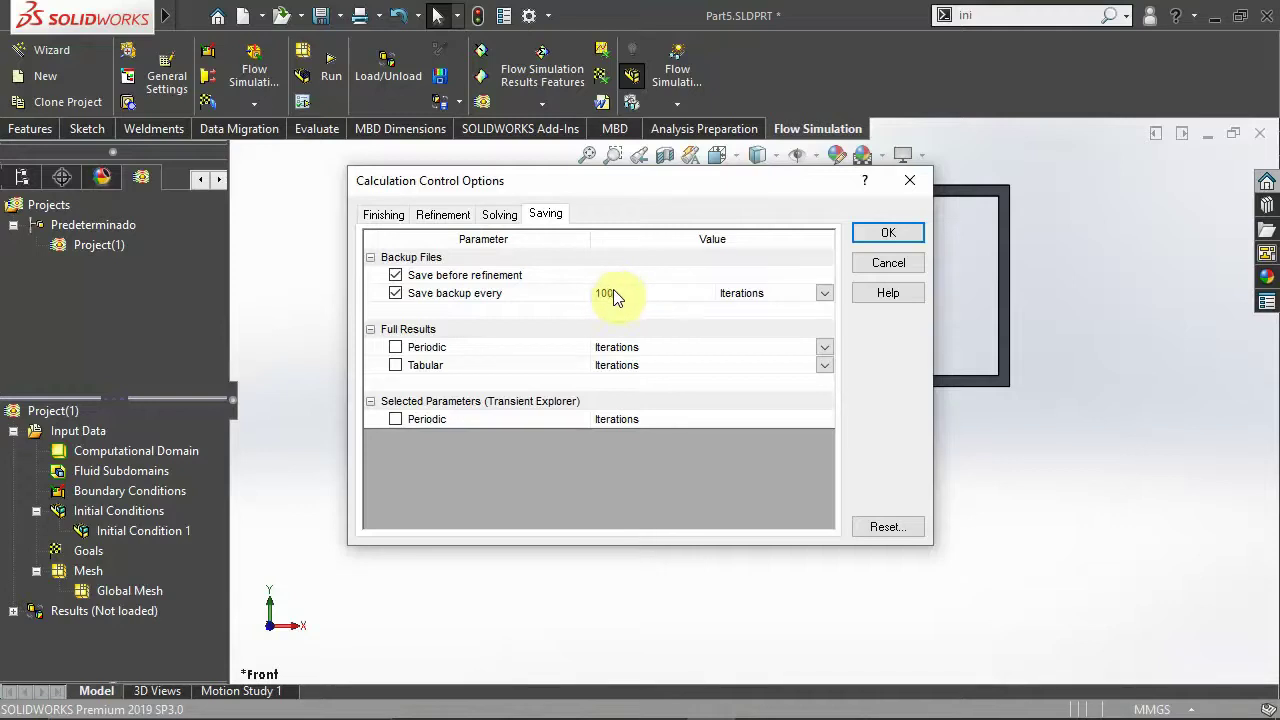
left_click(613, 290)
left_click(395, 419)
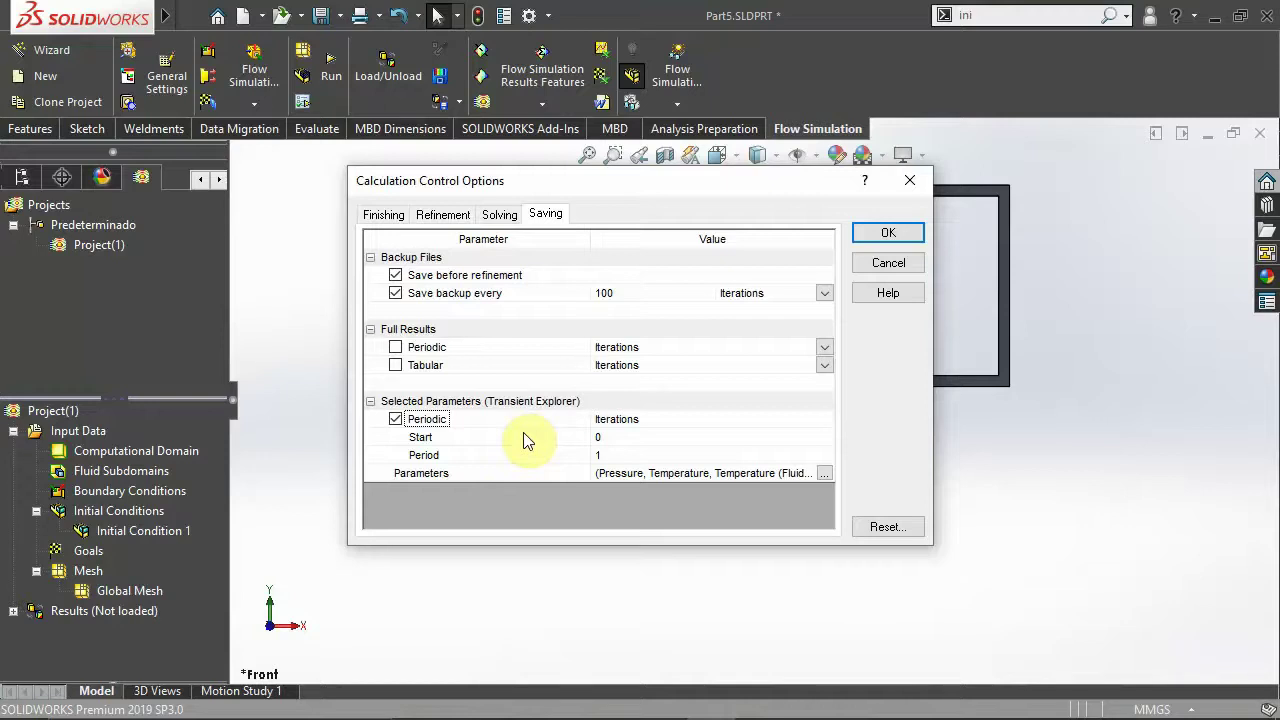
left_click(823, 470)
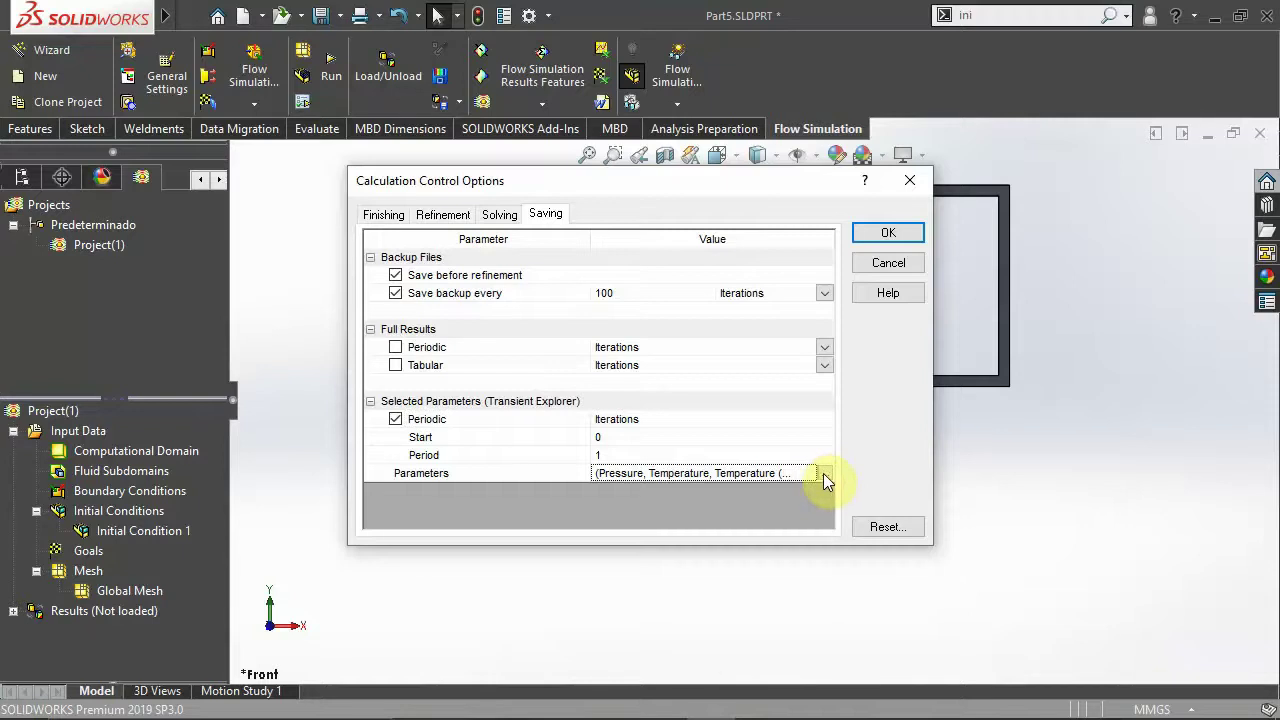
left_click(823, 473)
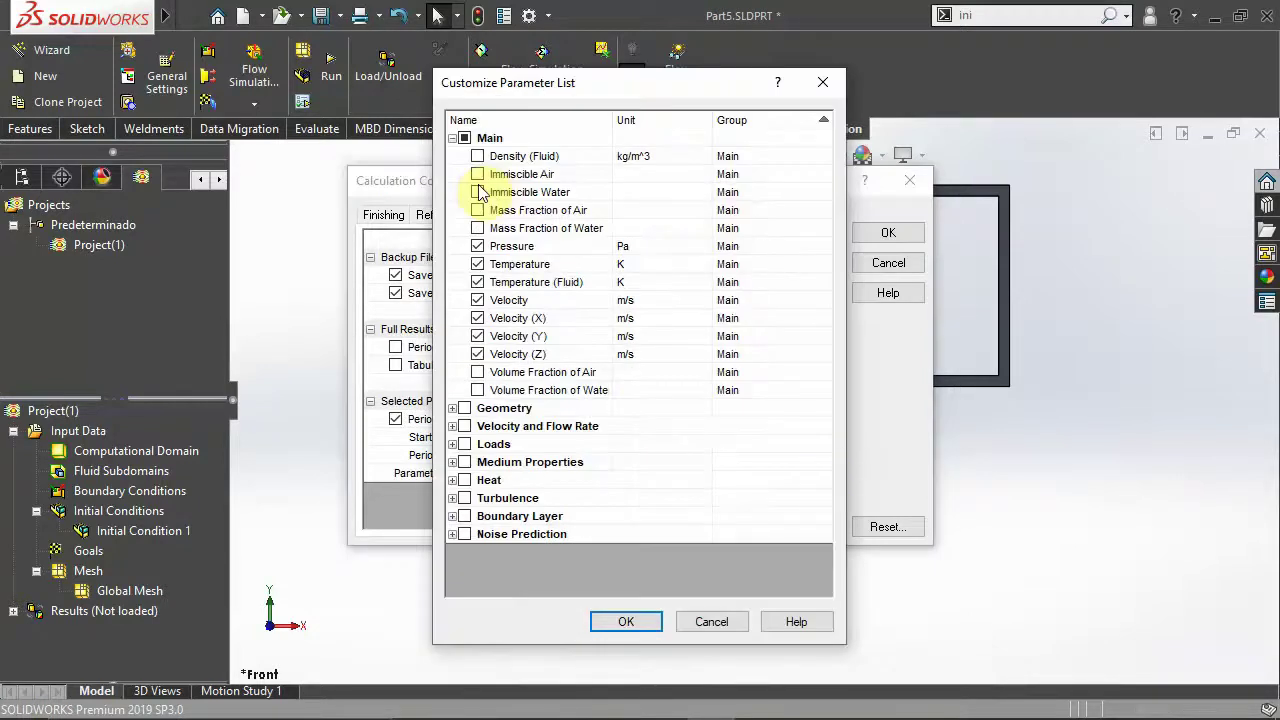
Step: Select Immiscible, Mass Fraction and Volume Fraction for Air and Water, then confirm both dialogs
left_click(477, 174)
left_click(477, 192)
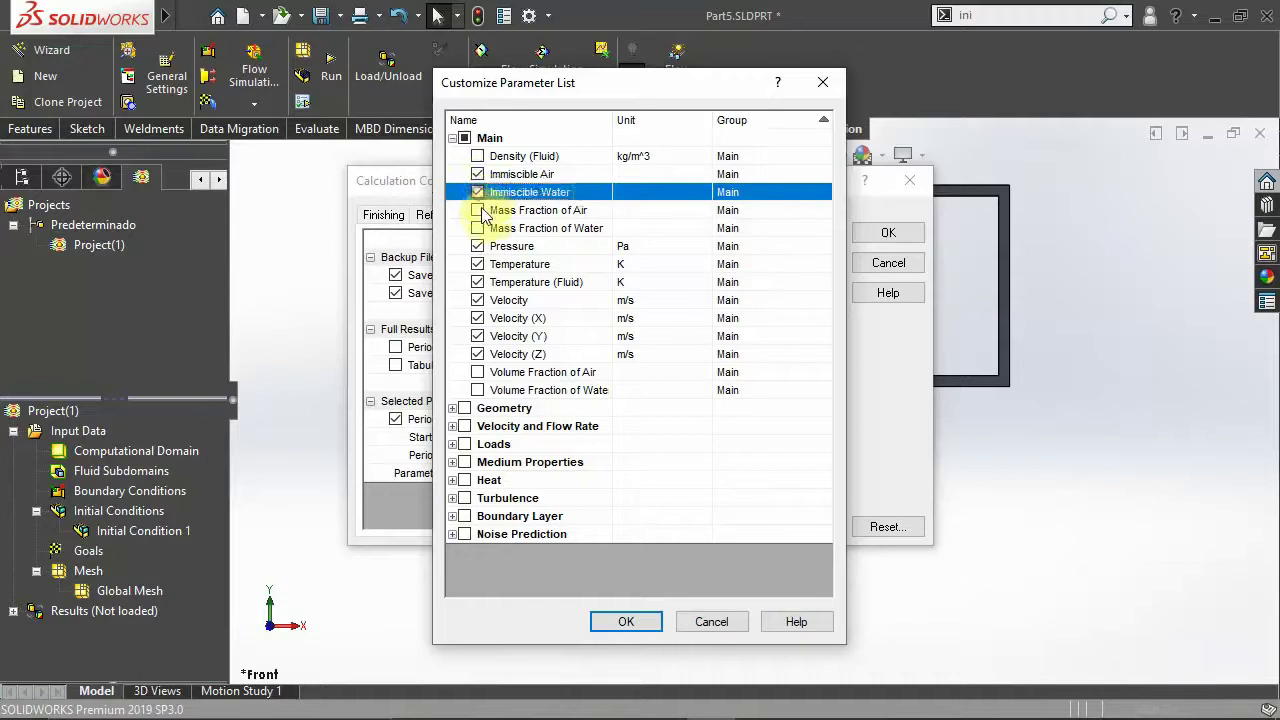
left_click(479, 210)
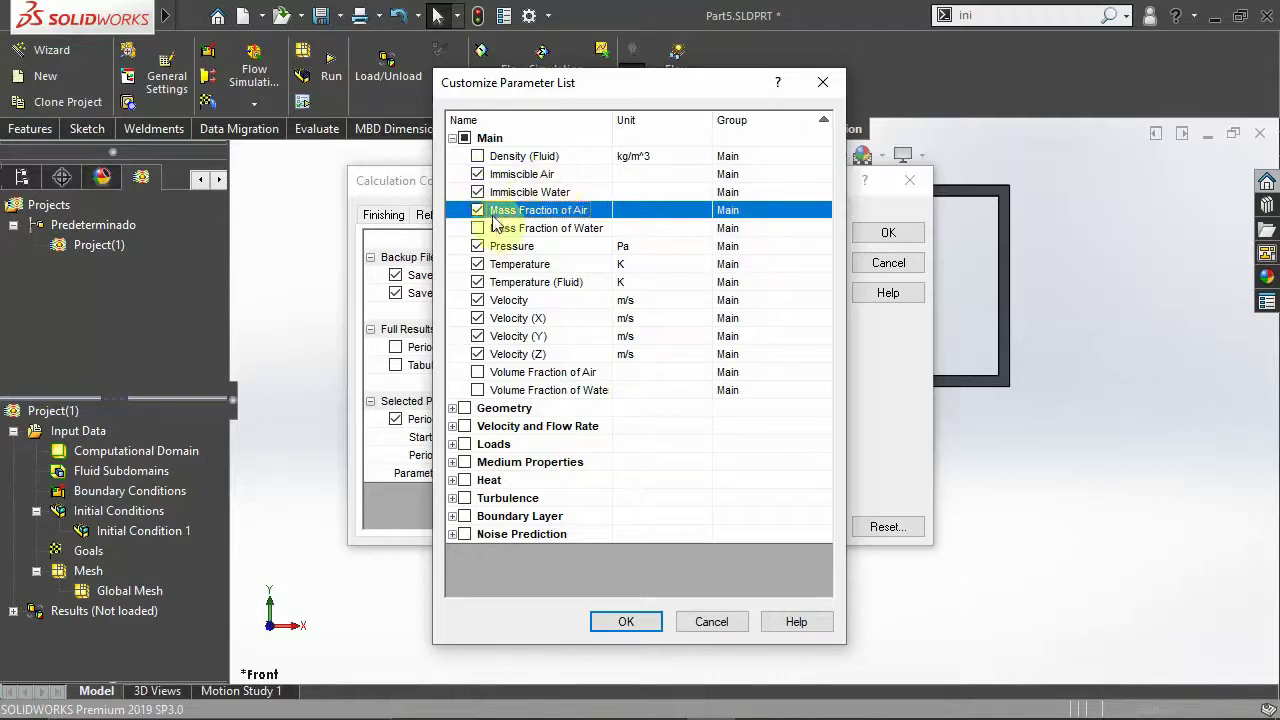
left_click(477, 228)
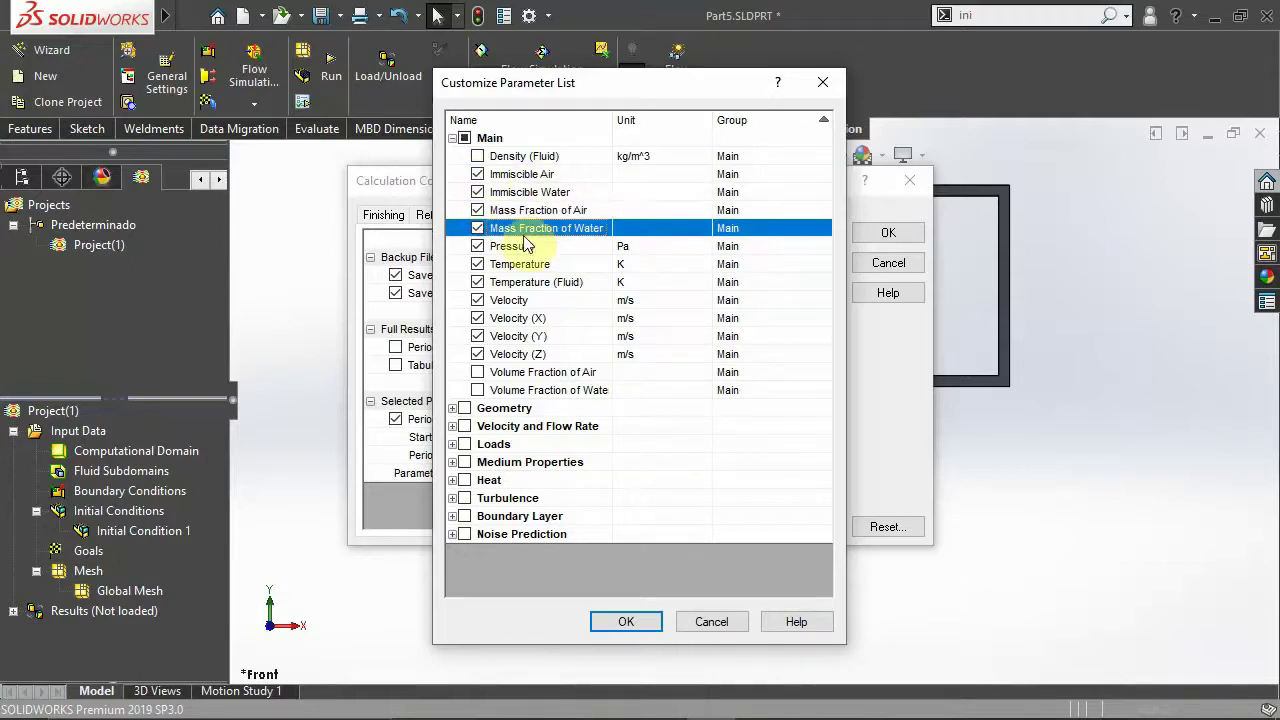
left_click(477, 372)
left_click(477, 390)
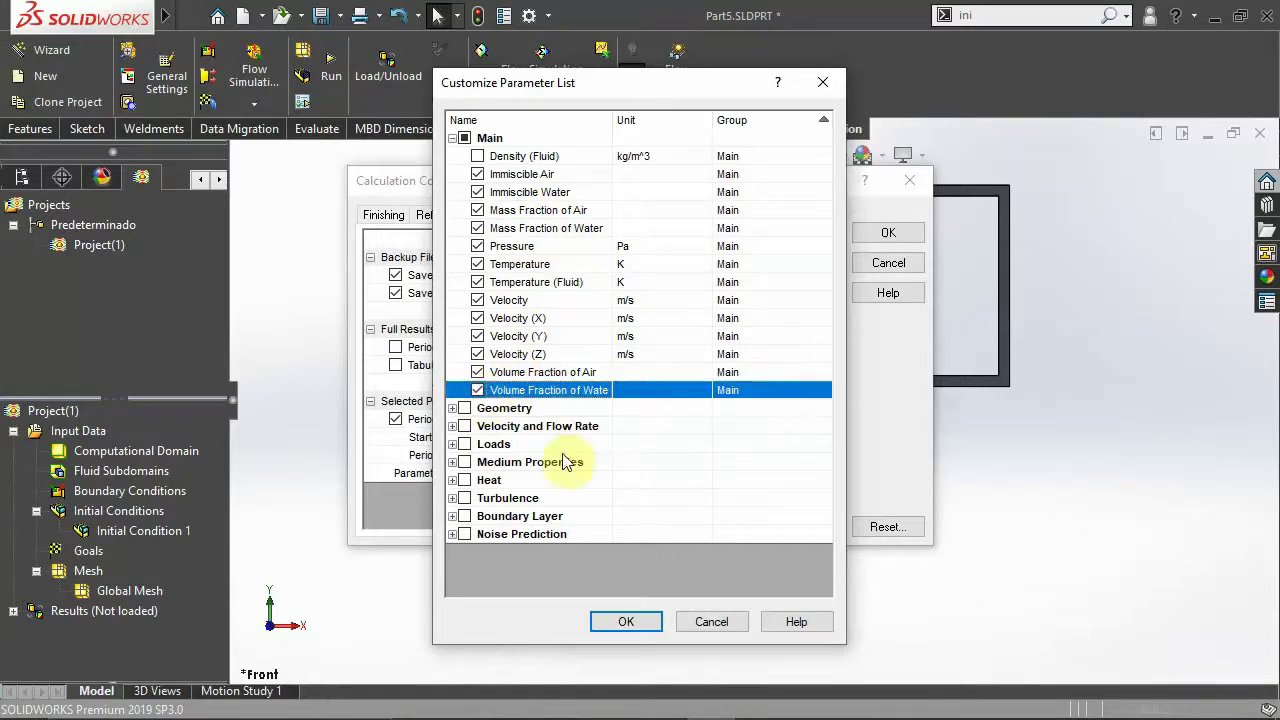
left_click(628, 622)
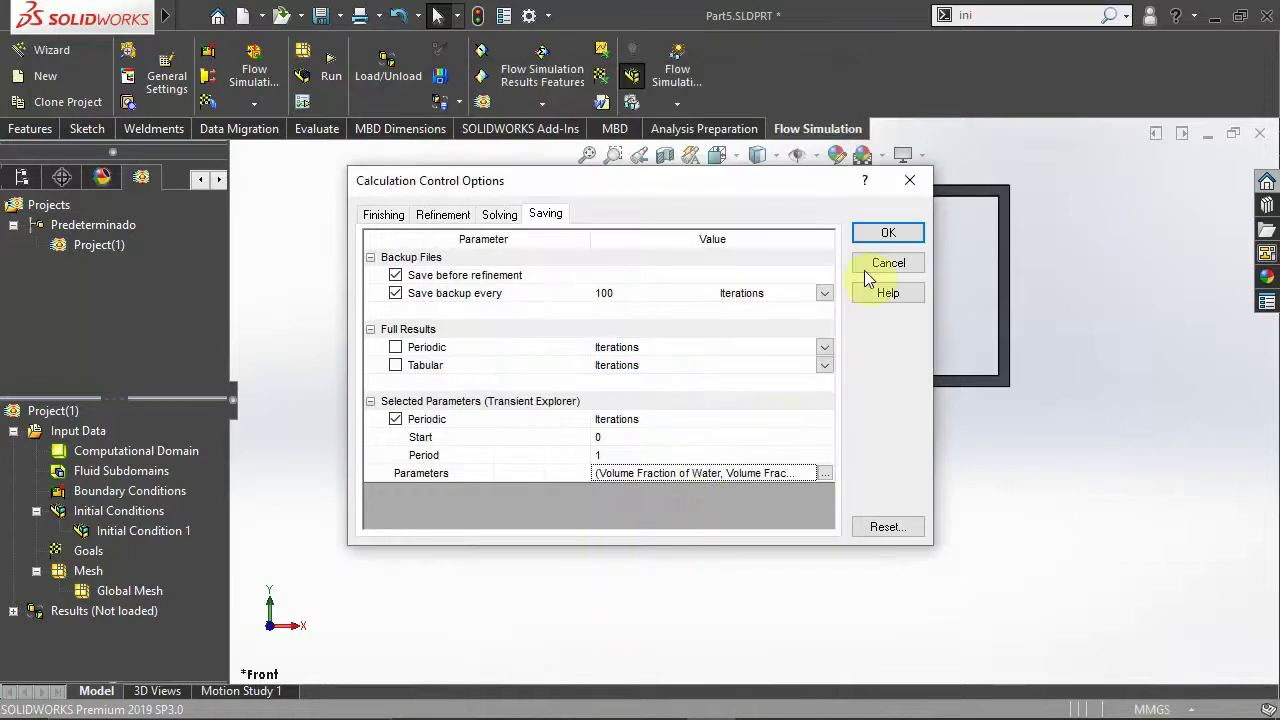
left_click(888, 232)
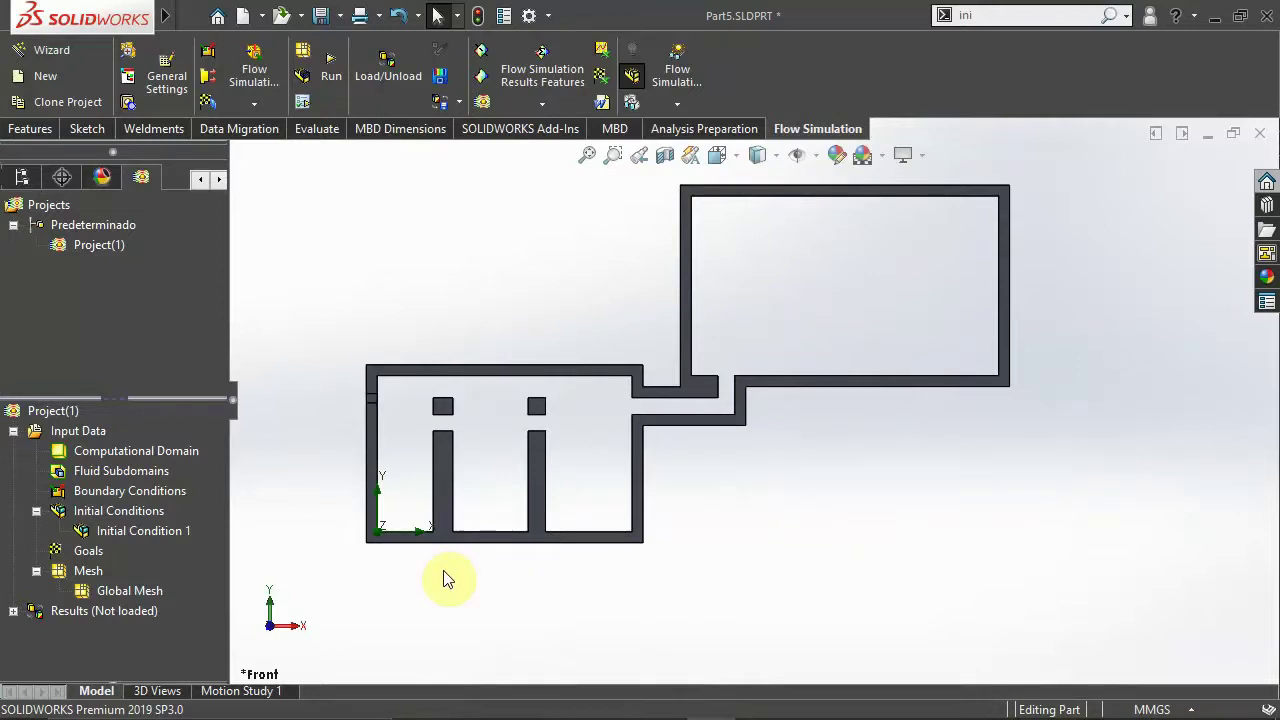
Step: Overlay the basic mesh on the part and zoom to fit to inspect the grid cells
right_click(107, 596)
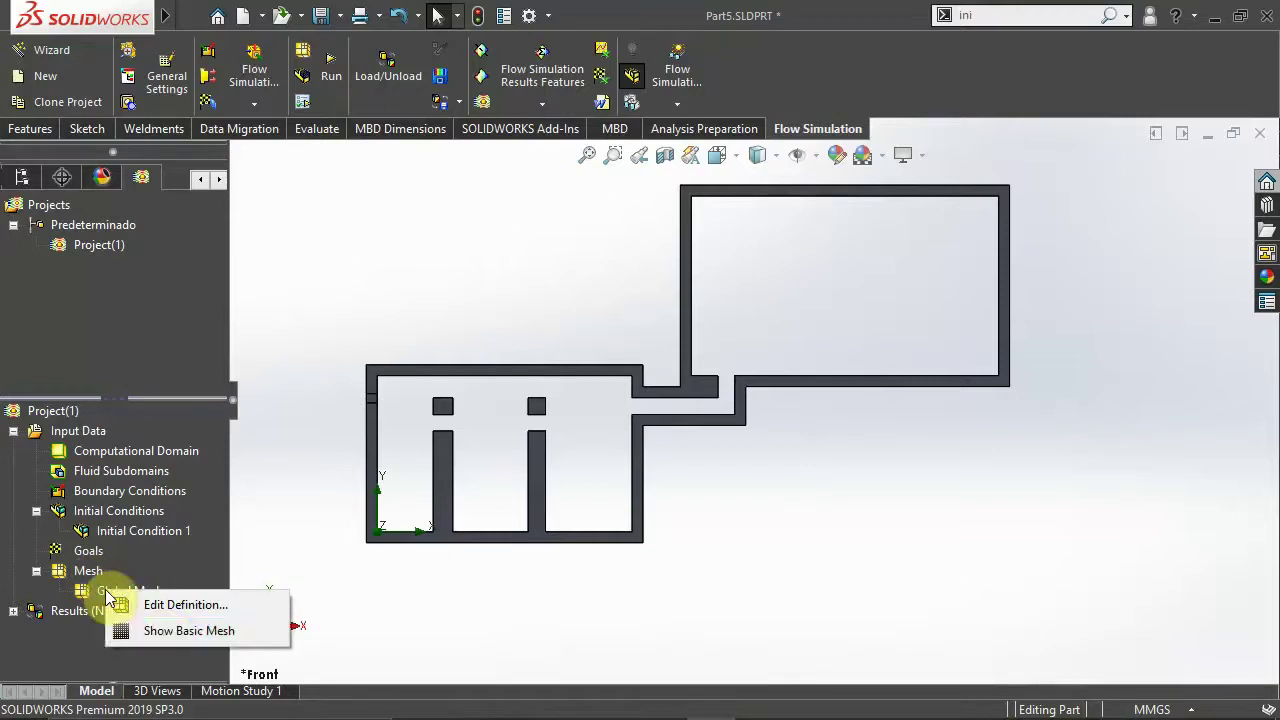
left_click(165, 630)
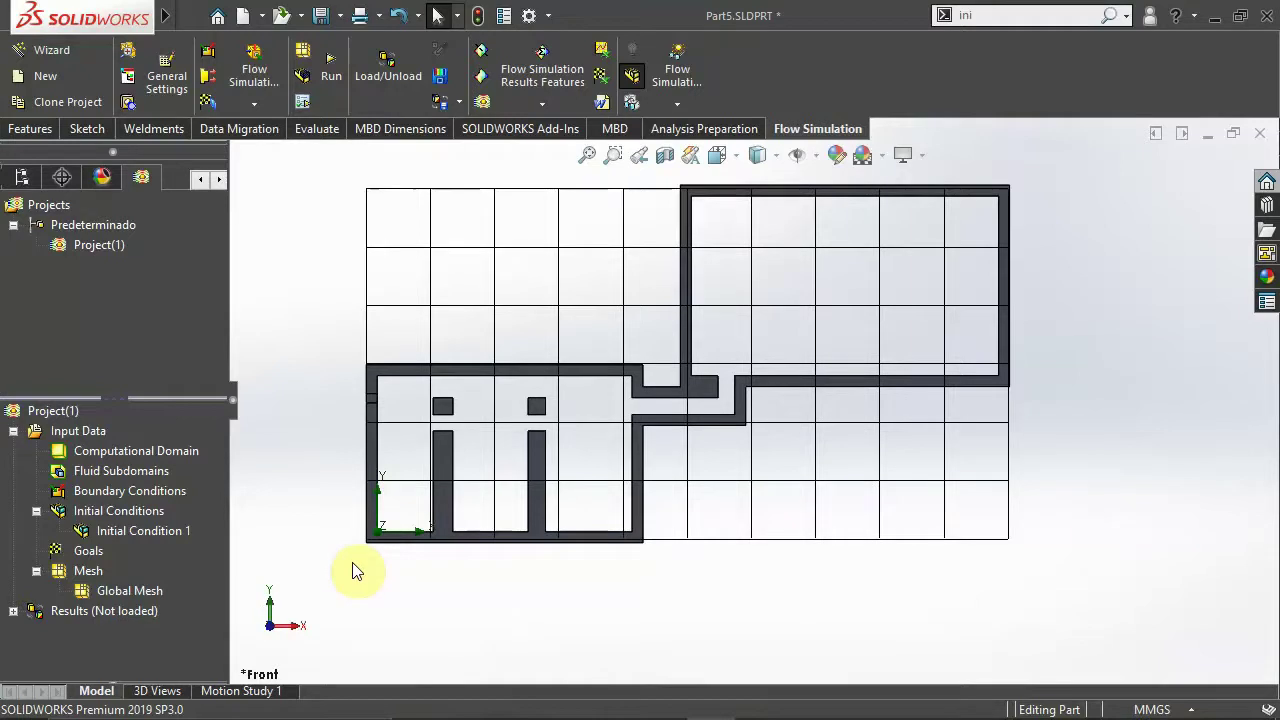
scroll(520, 440, "down", 3)
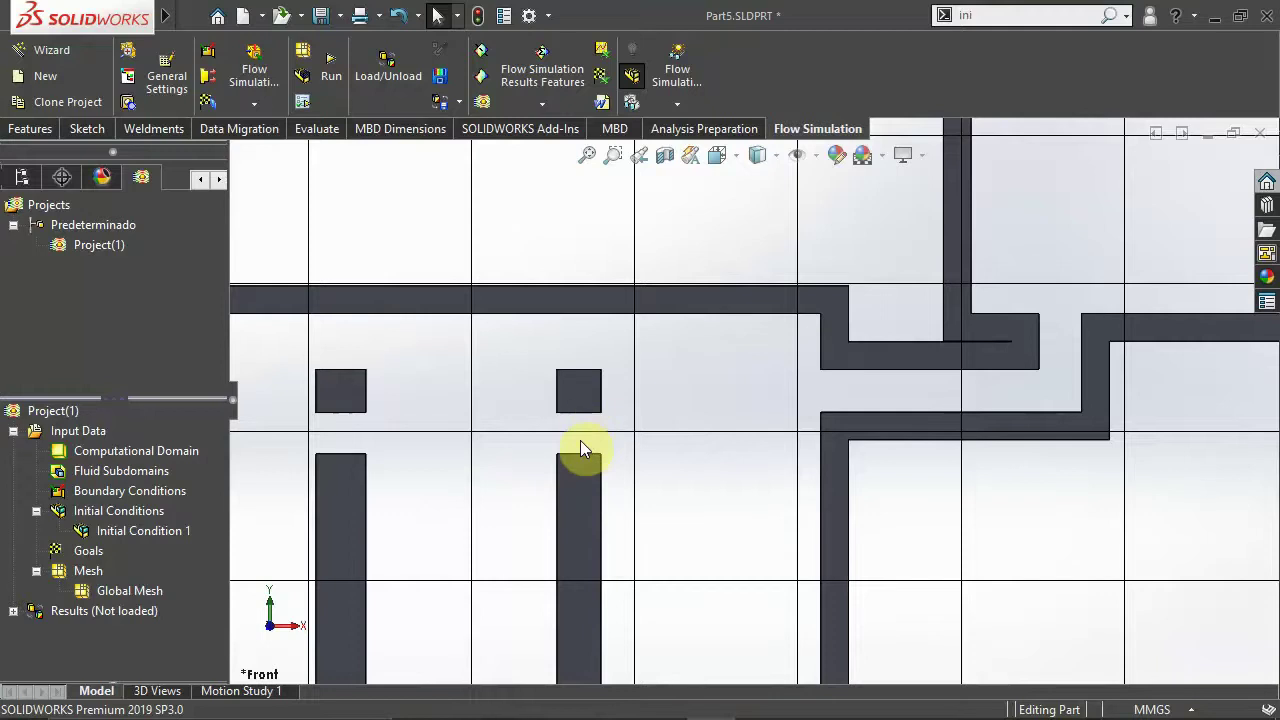
key("f")
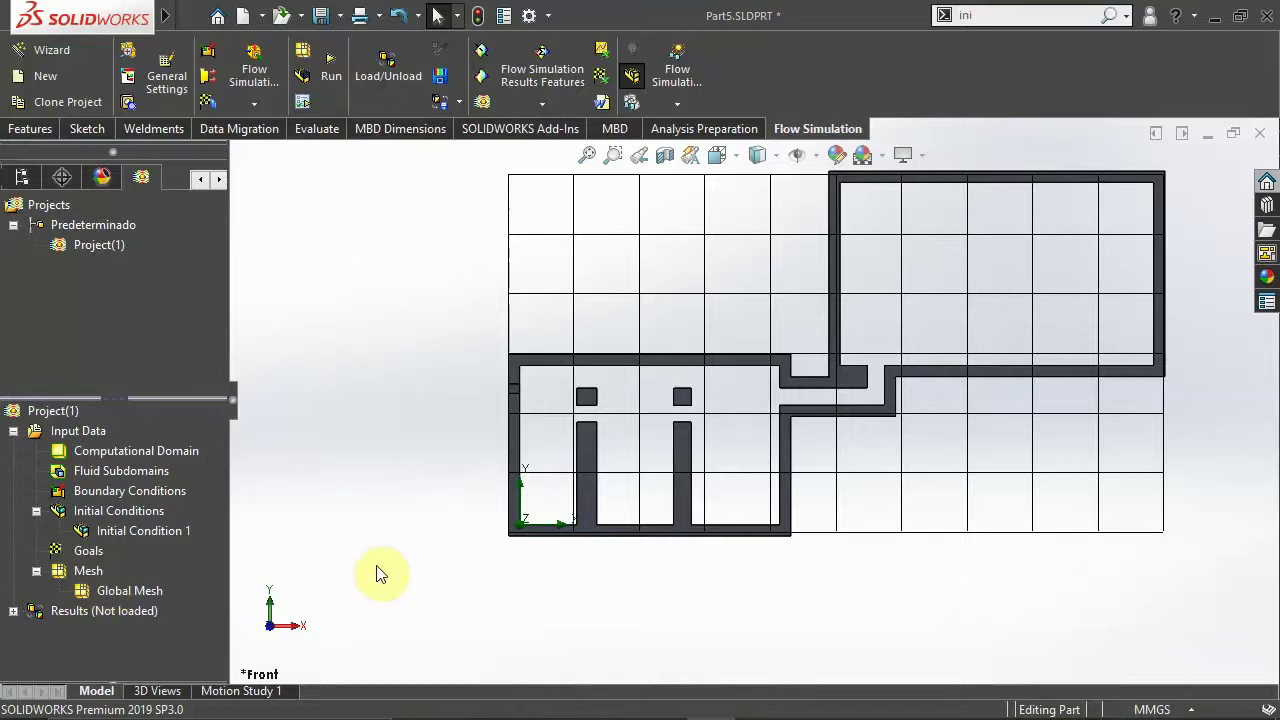
scroll(686, 408, "up", 2)
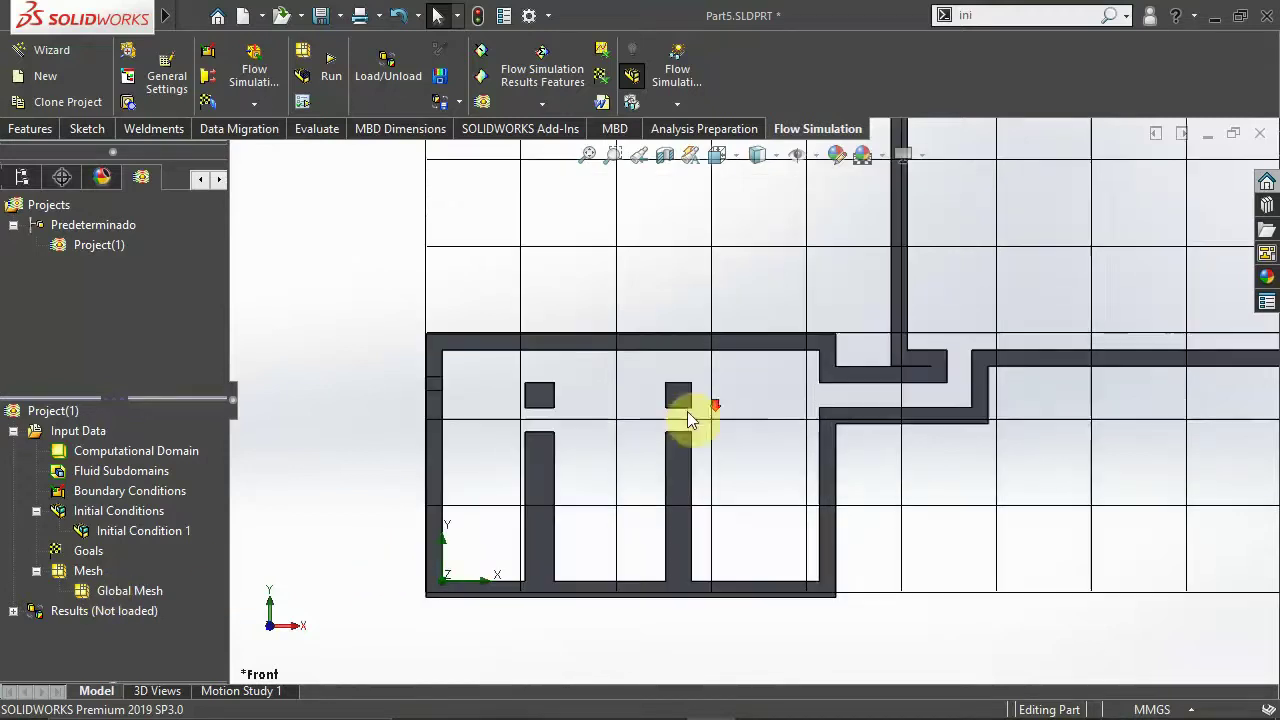
right_click(88, 570)
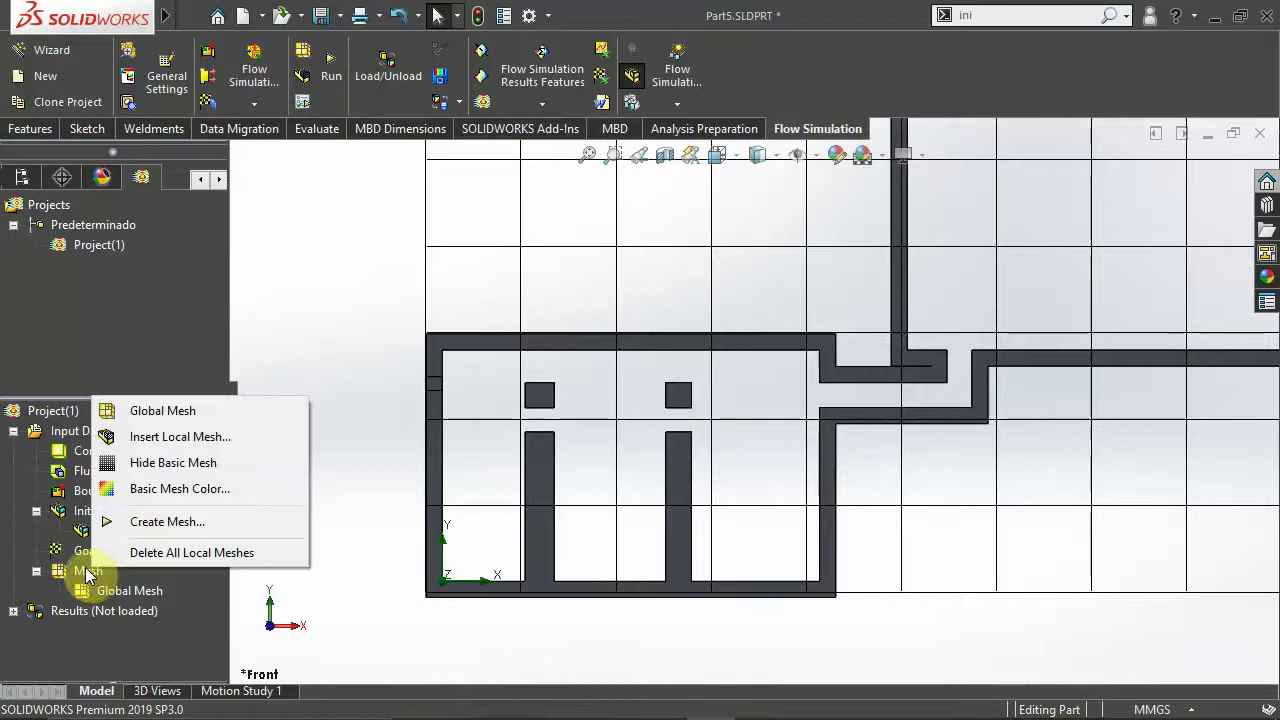
Step: Set the global mesh to automatic at initial level 6, after briefly trying manual 50×50 cells
left_click(166, 414)
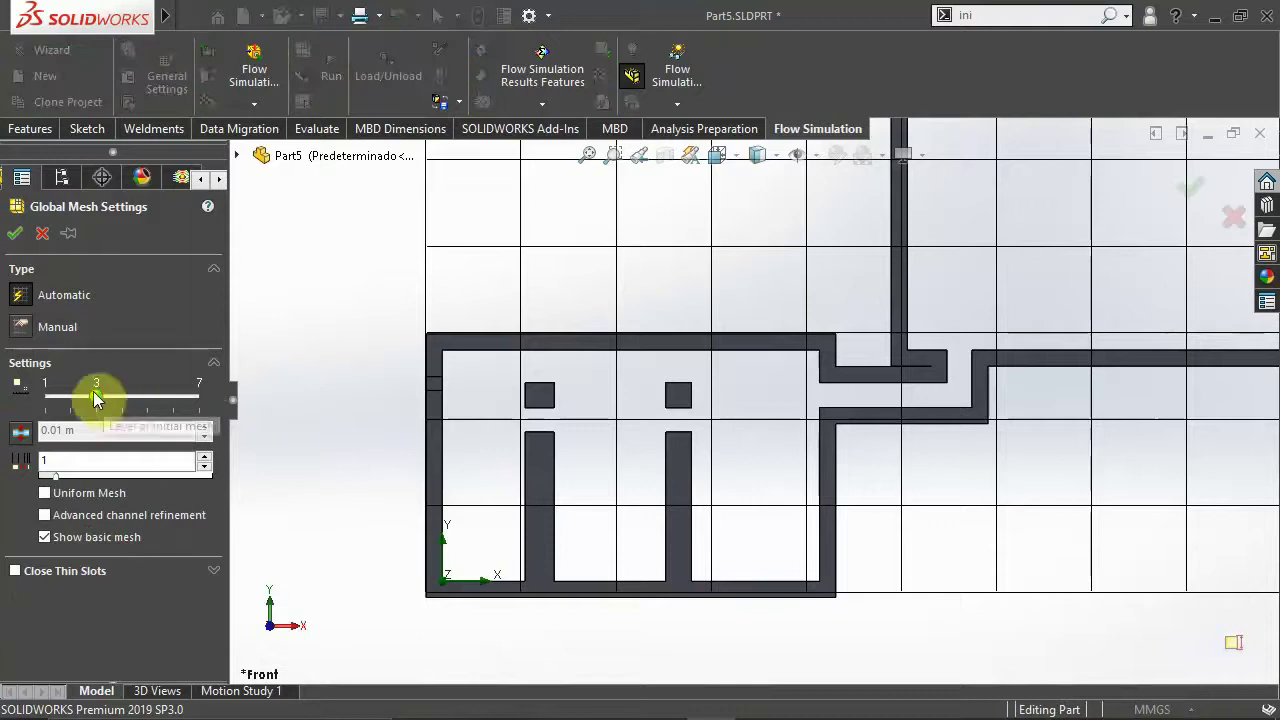
left_click_drag(95, 396, 200, 400)
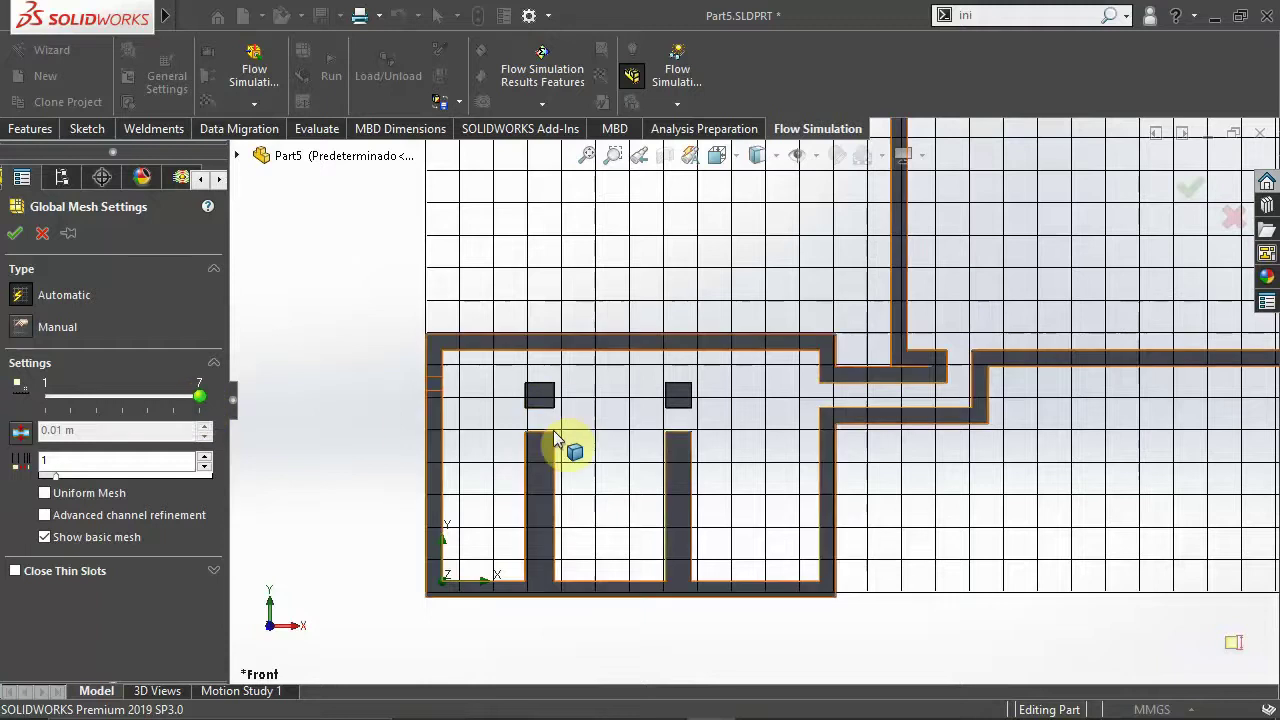
left_click_drag(200, 398, 122, 398)
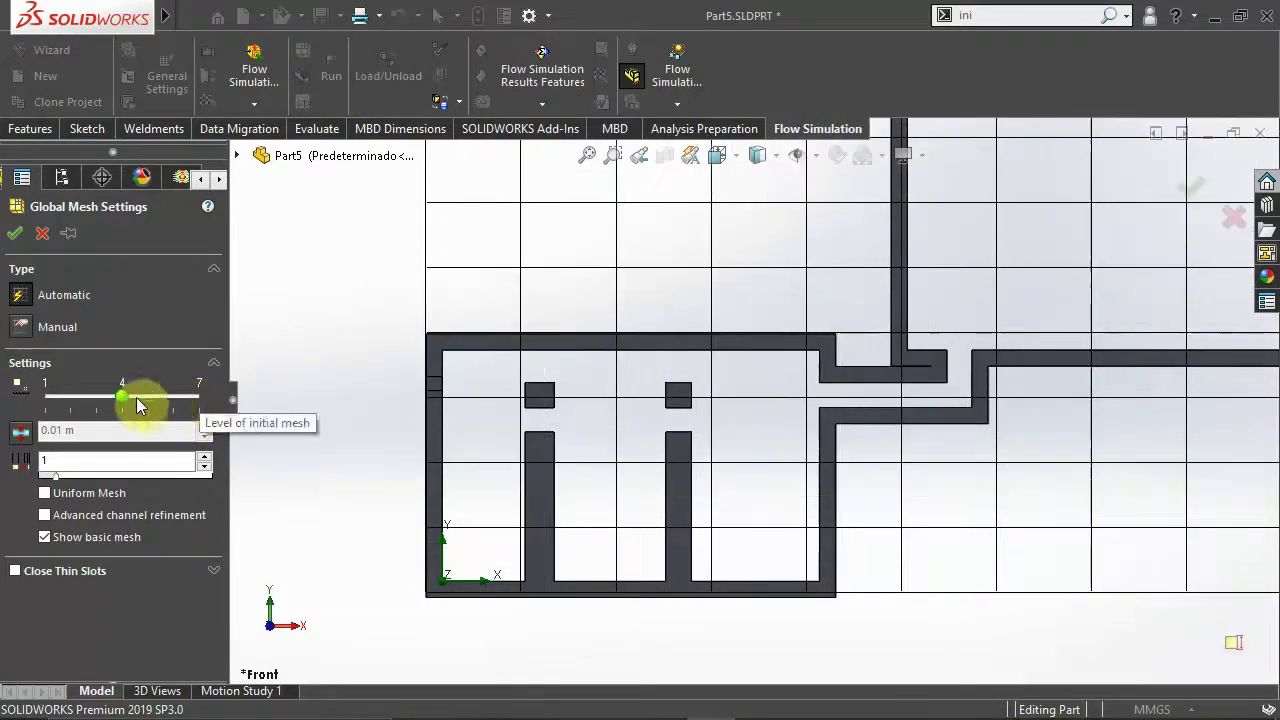
left_click(26, 330)
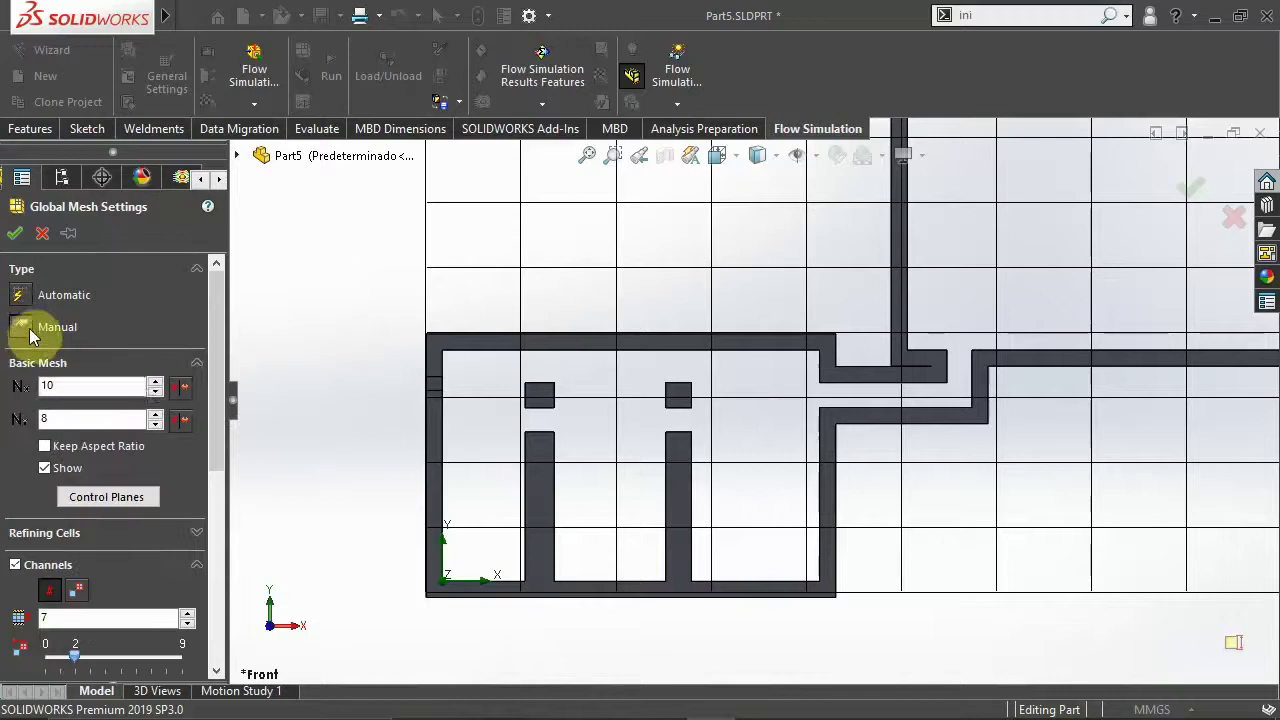
double_click(89, 385)
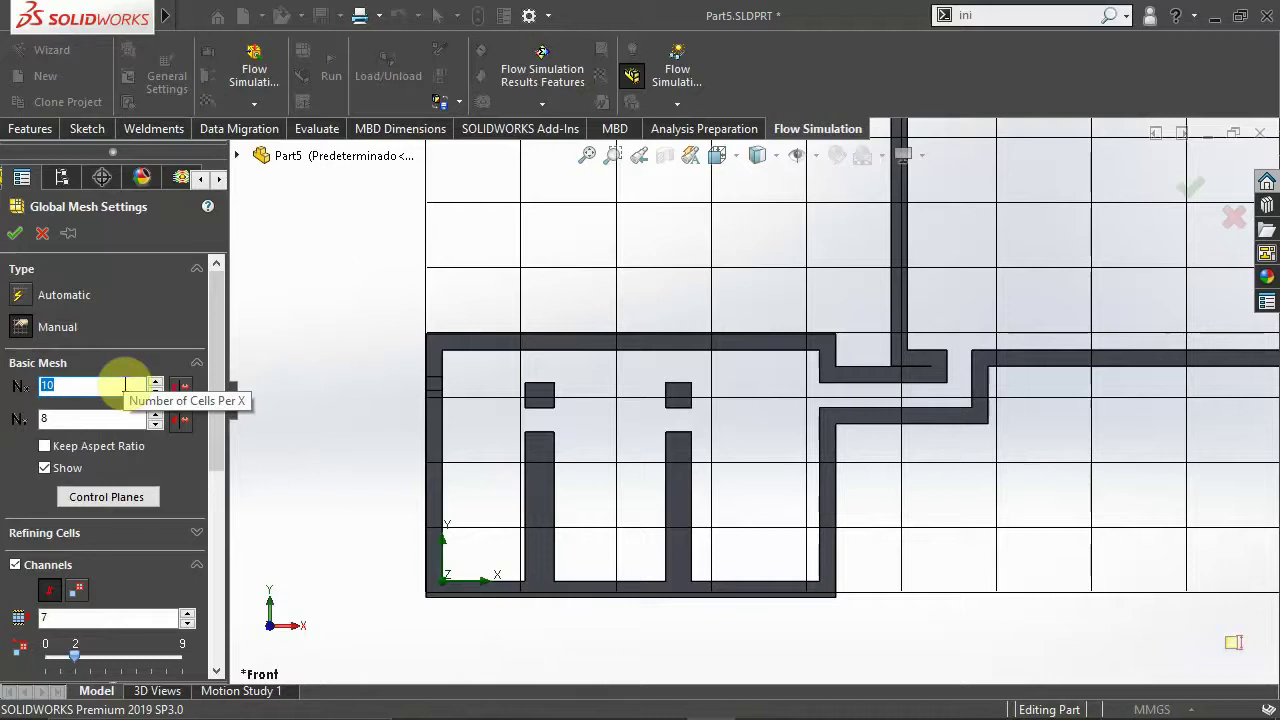
type("50")
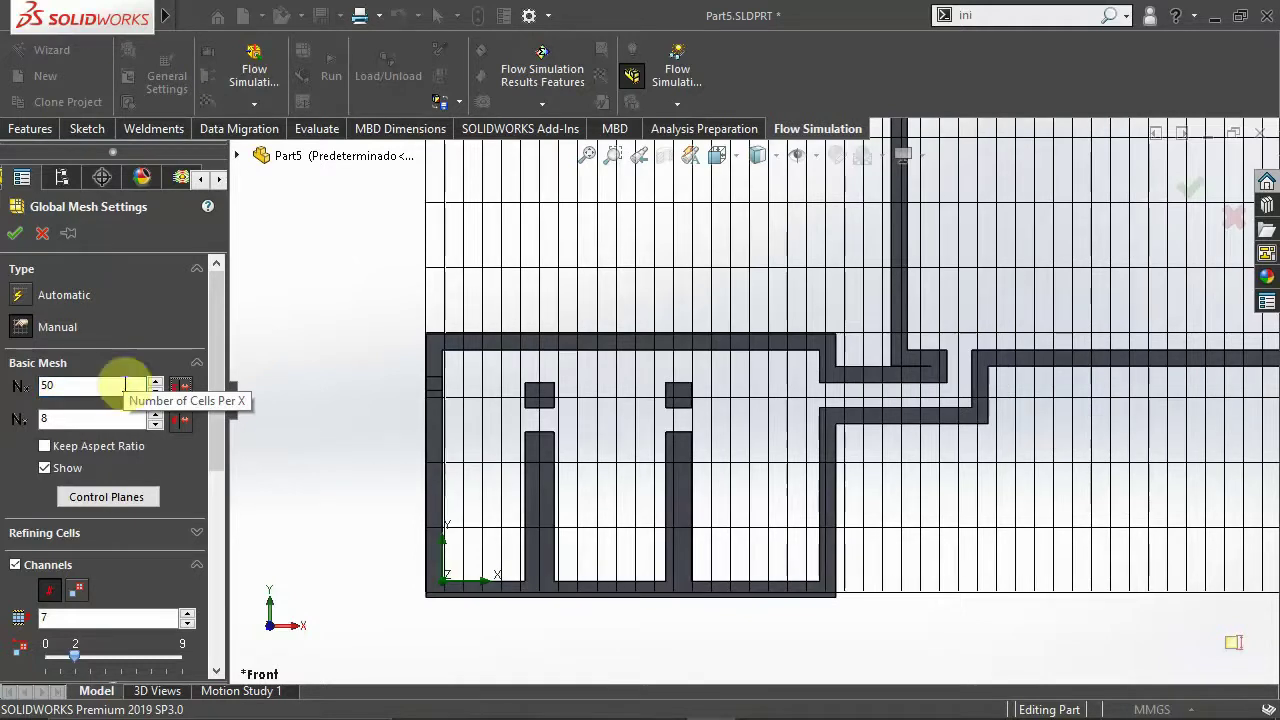
double_click(80, 418)
type("50")
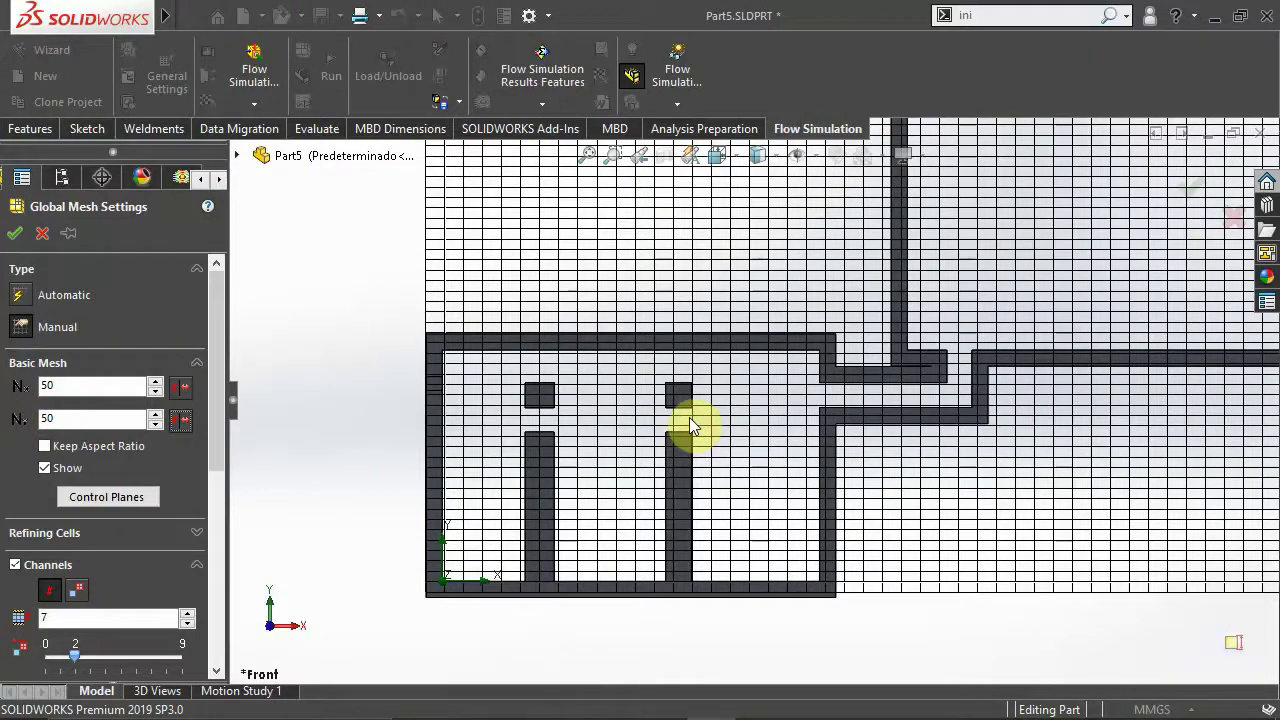
left_click(22, 296)
left_click_drag(111, 396, 173, 396)
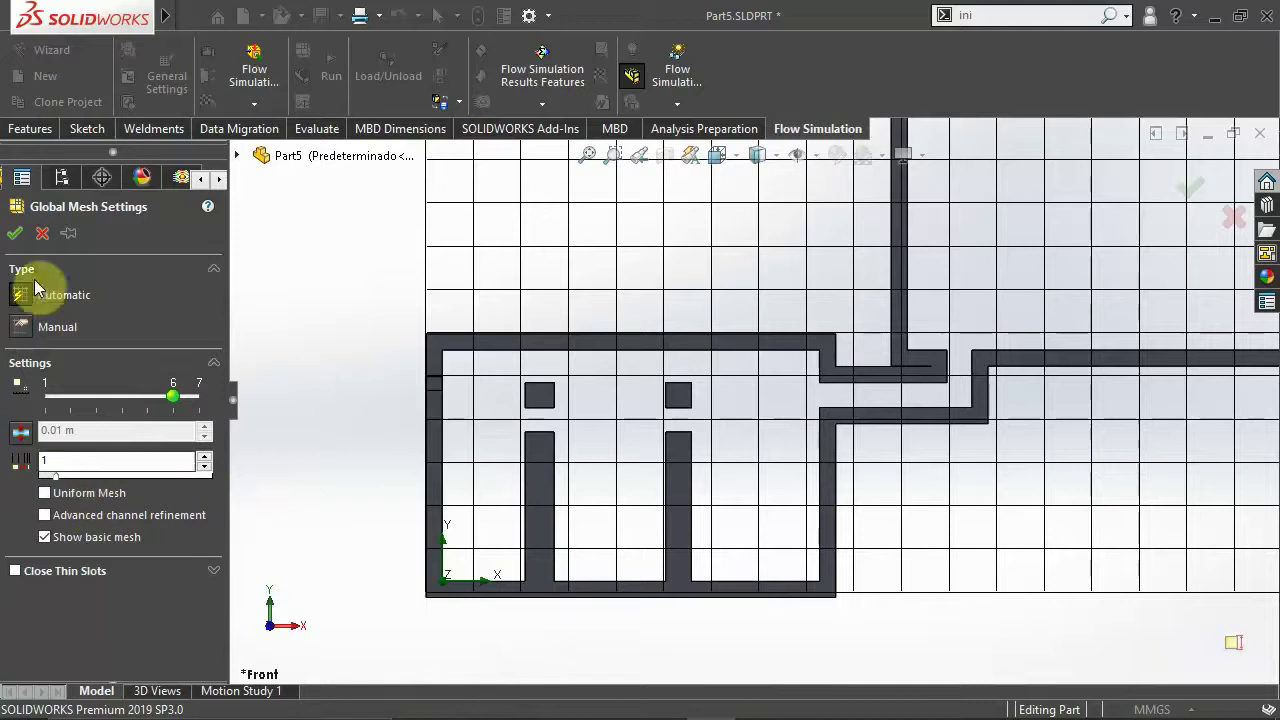
left_click(16, 232)
Step: Hide the basic mesh grid on the part and save Part5
key("f")
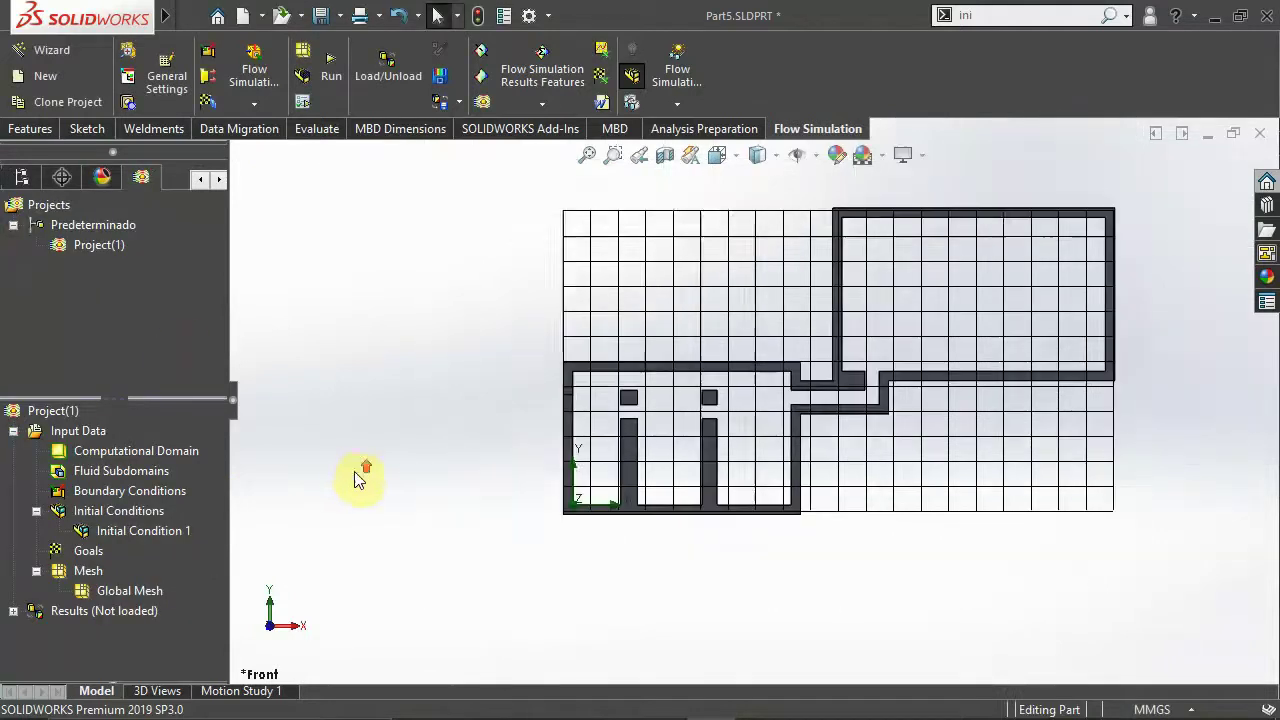
right_click(100, 588)
left_click(140, 623)
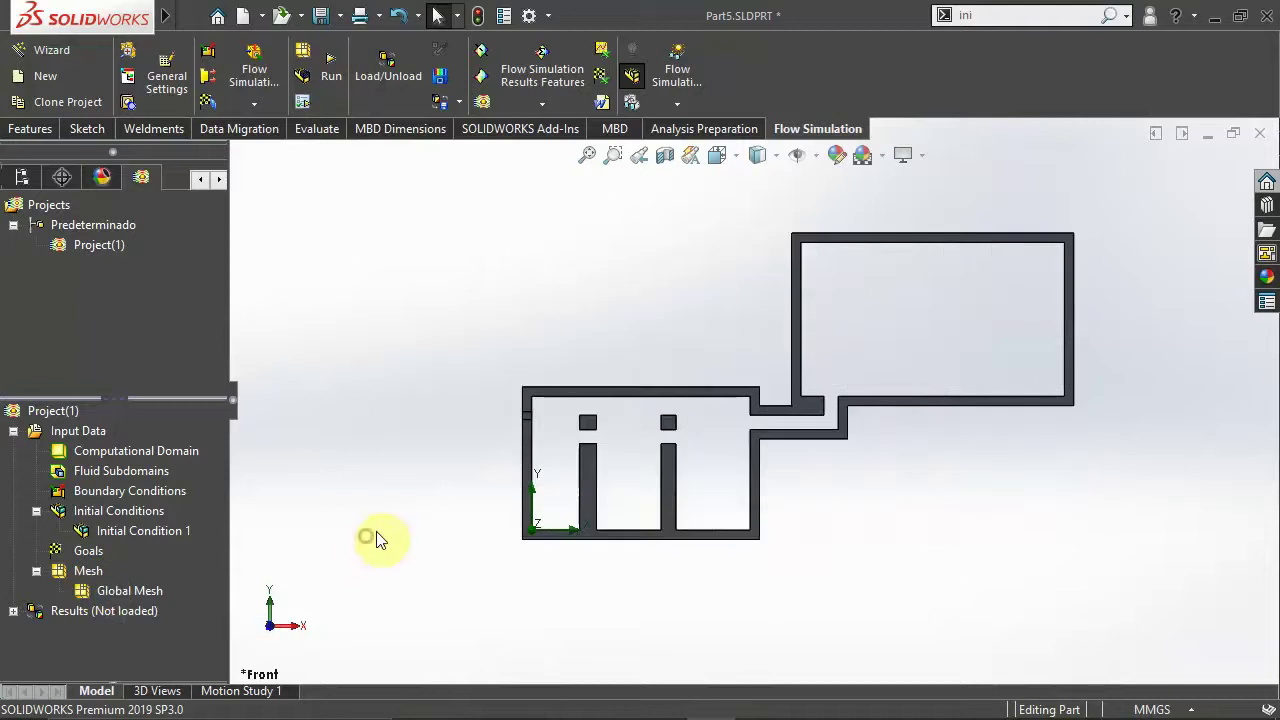
middle_click_drag(475, 469, 416, 505, "ctrl")
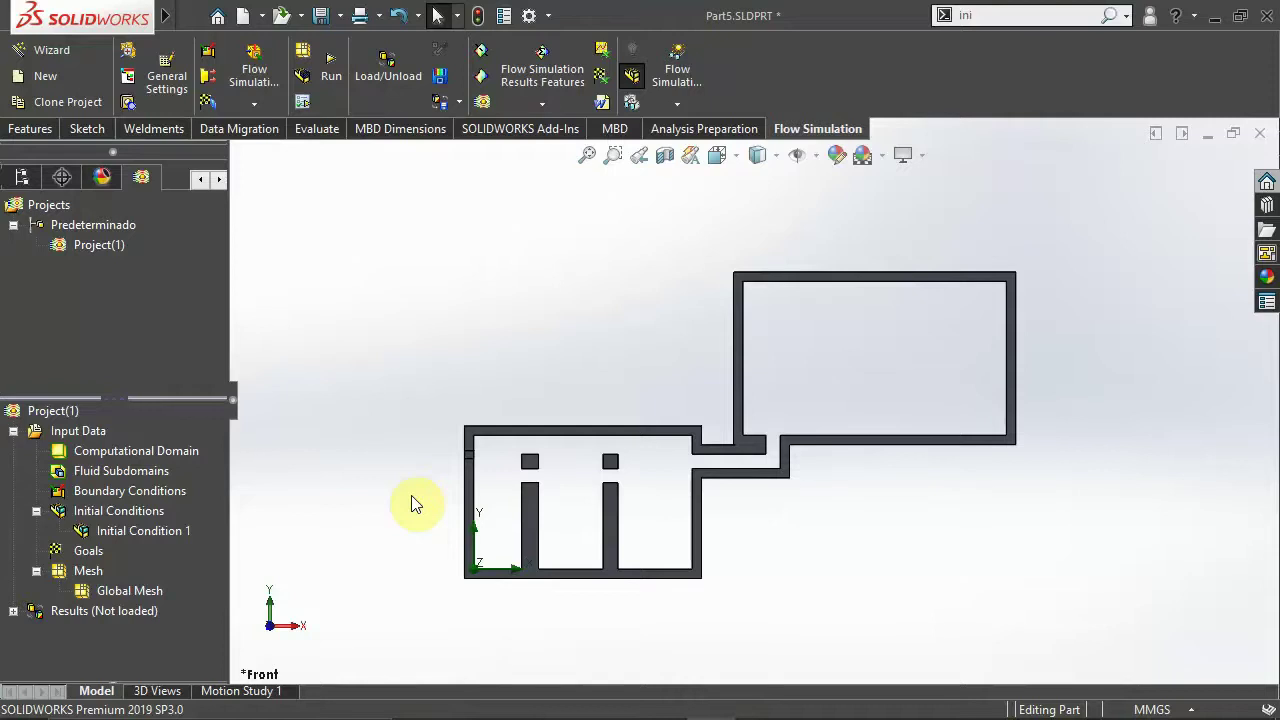
left_click(320, 15)
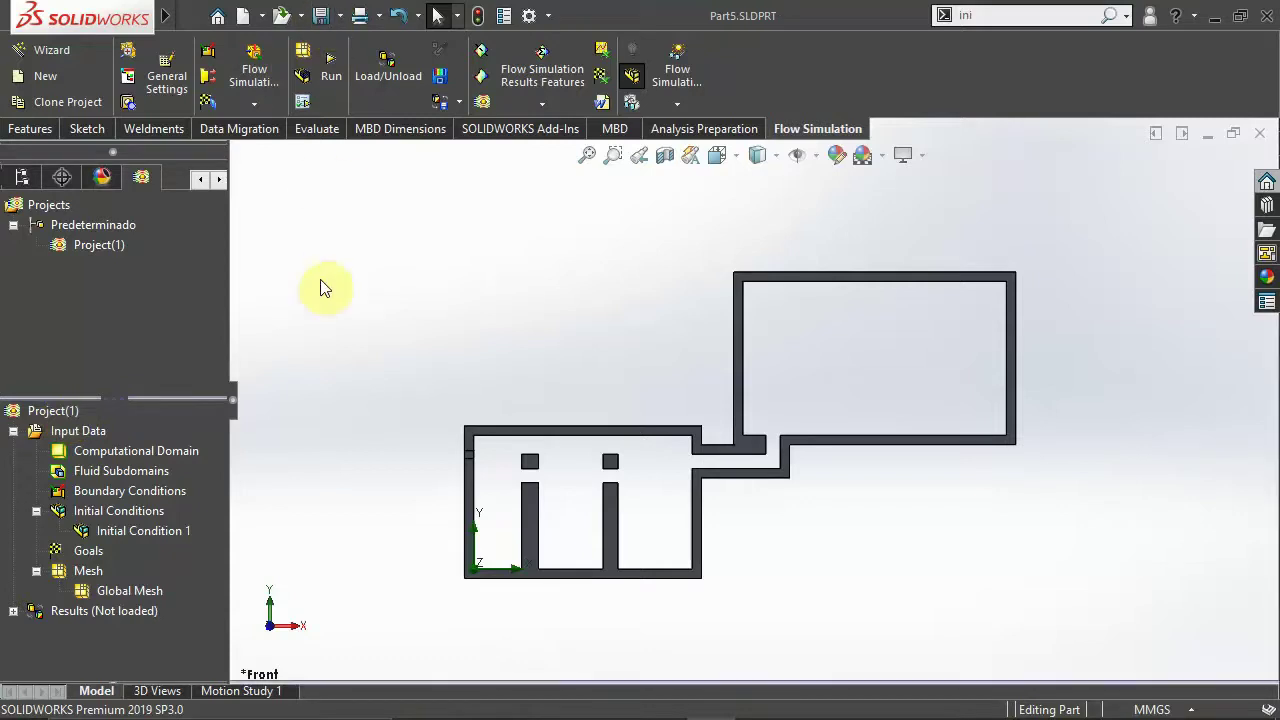
Step: Run Project(1) as a new calculation on this computer using all cores
right_click(62, 415)
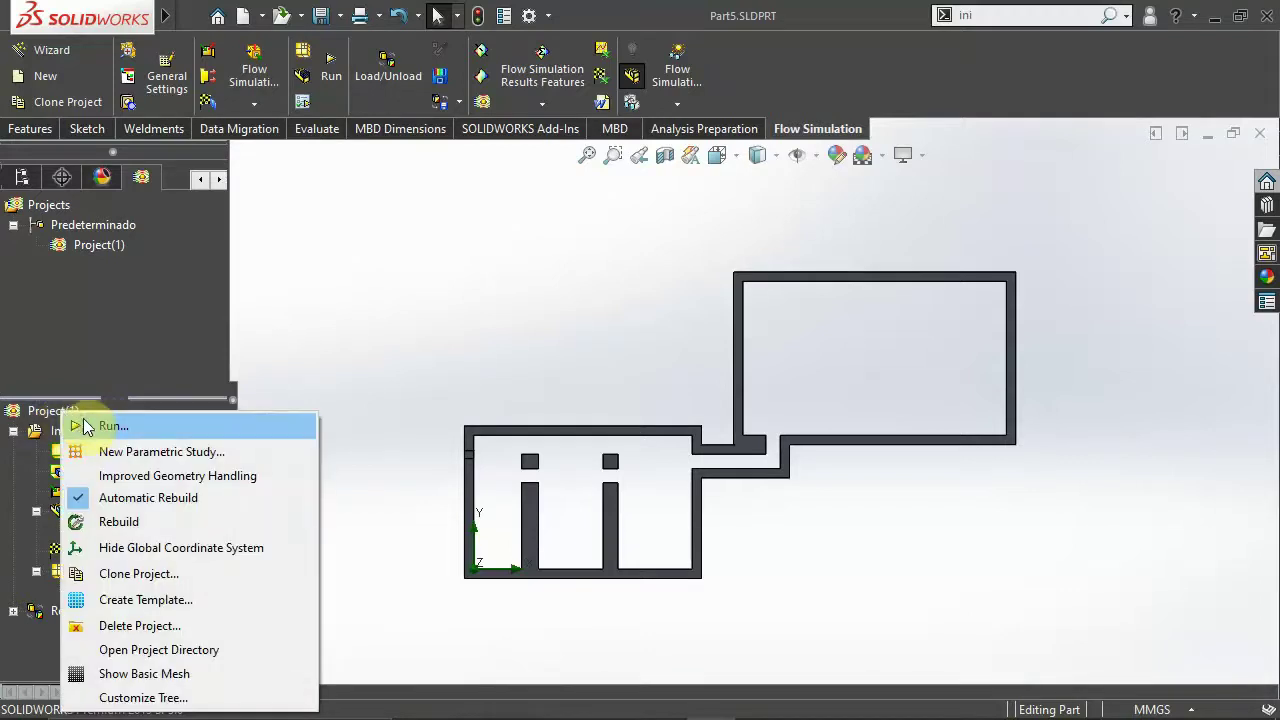
left_click(86, 426)
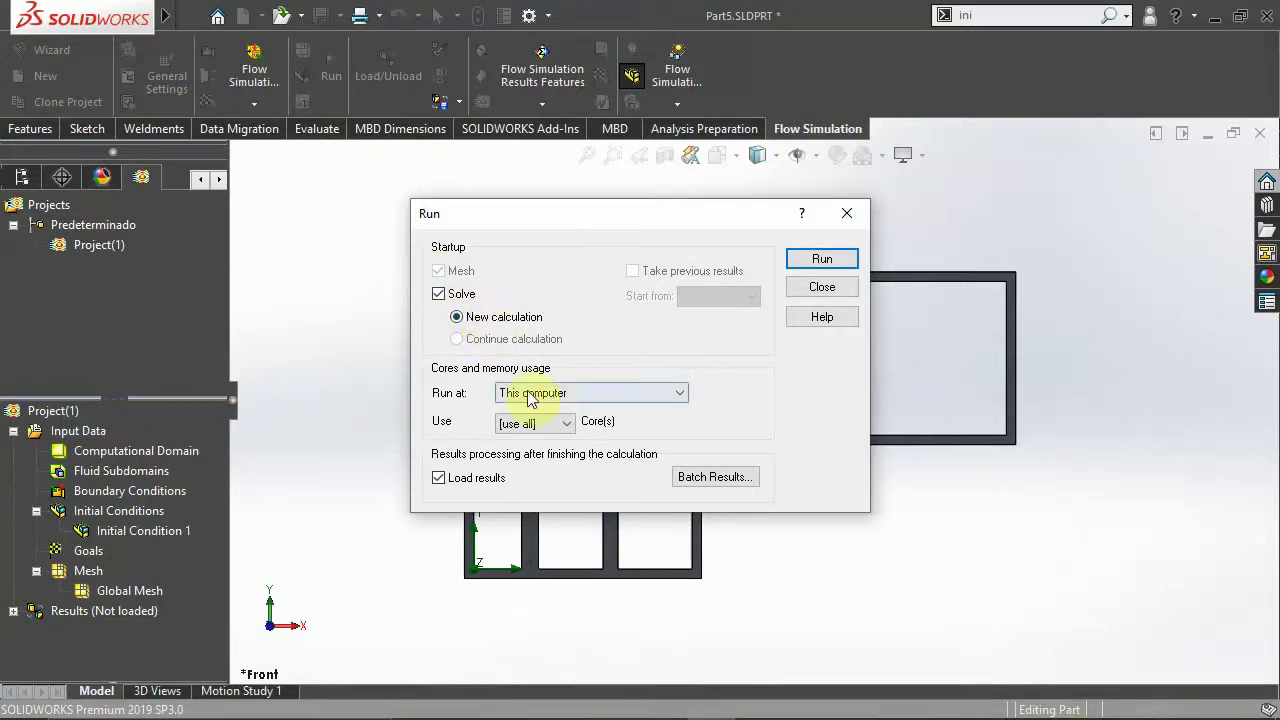
left_click(555, 424)
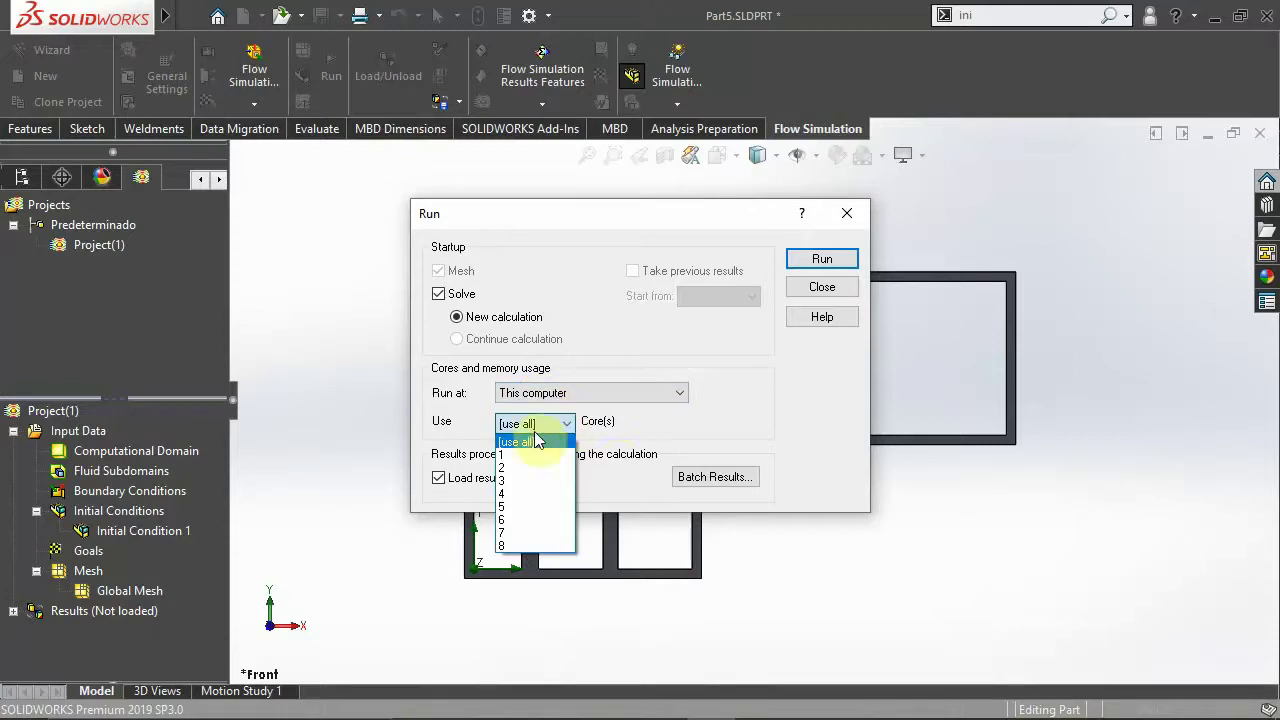
left_click(516, 441)
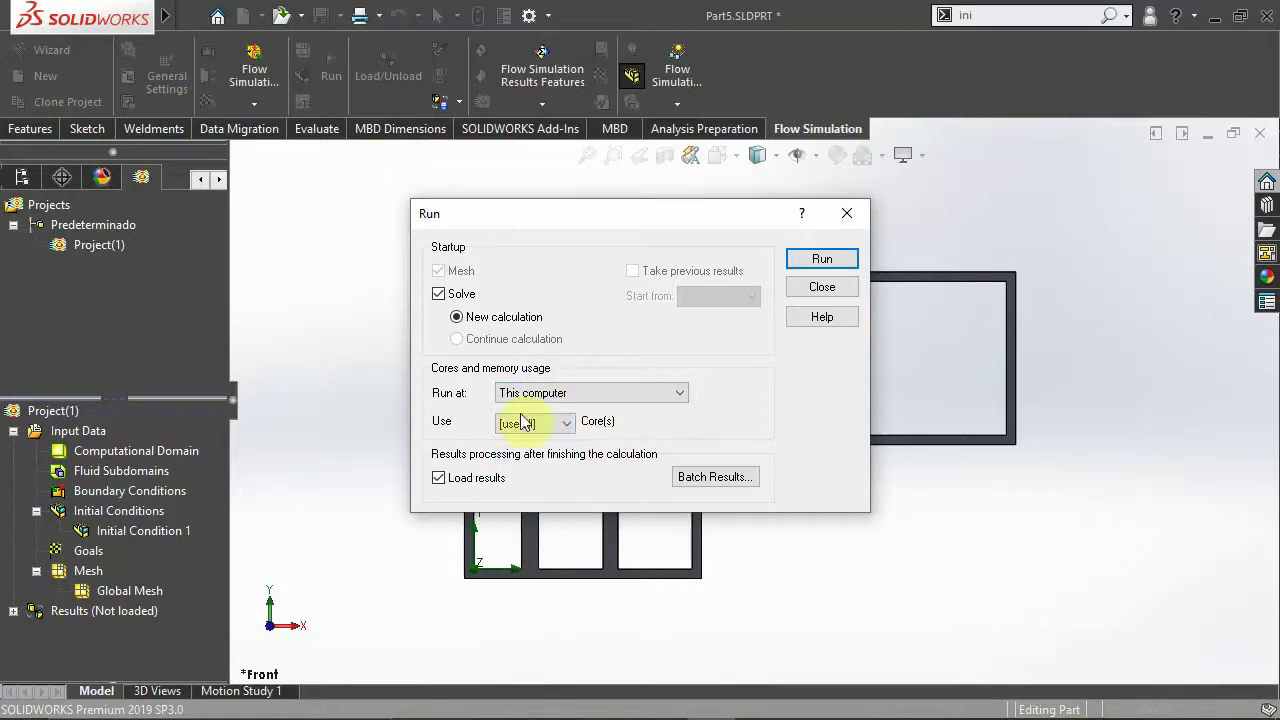
left_click(821, 258)
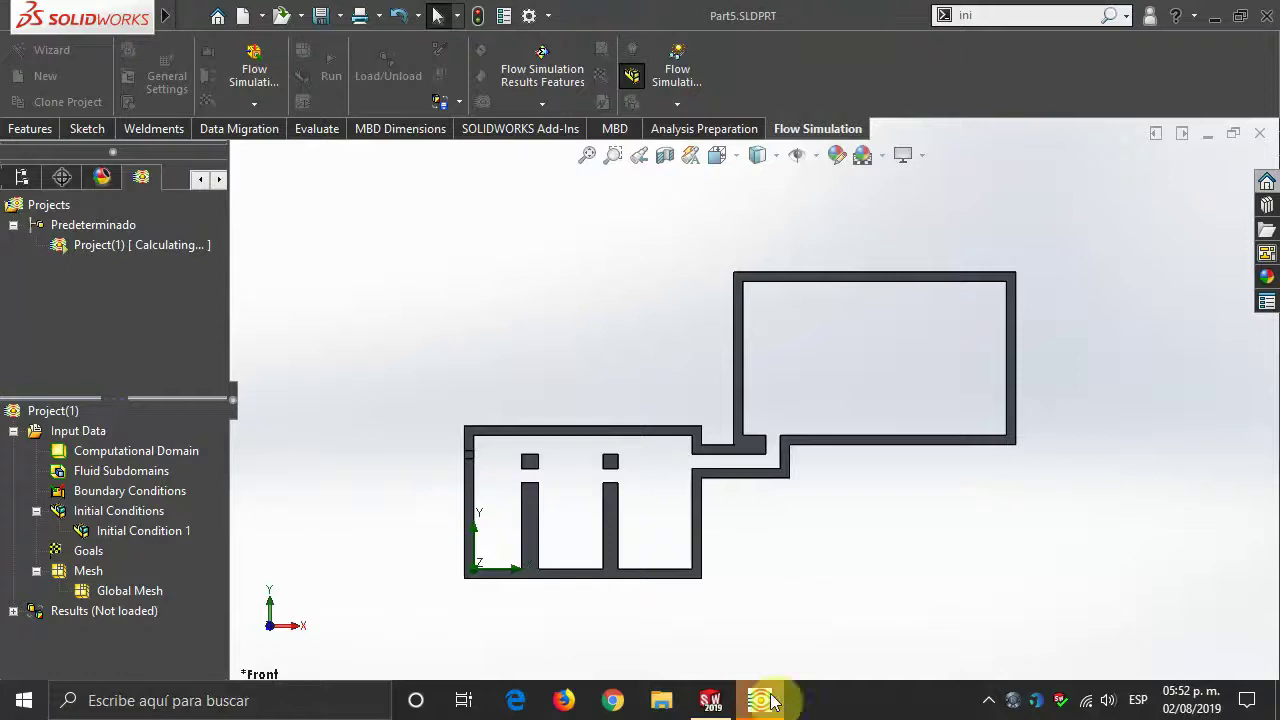
Step: Bring the Solver window to the front and drag it fully into view
left_click(762, 701)
left_click_drag(655, 190, 492, 76)
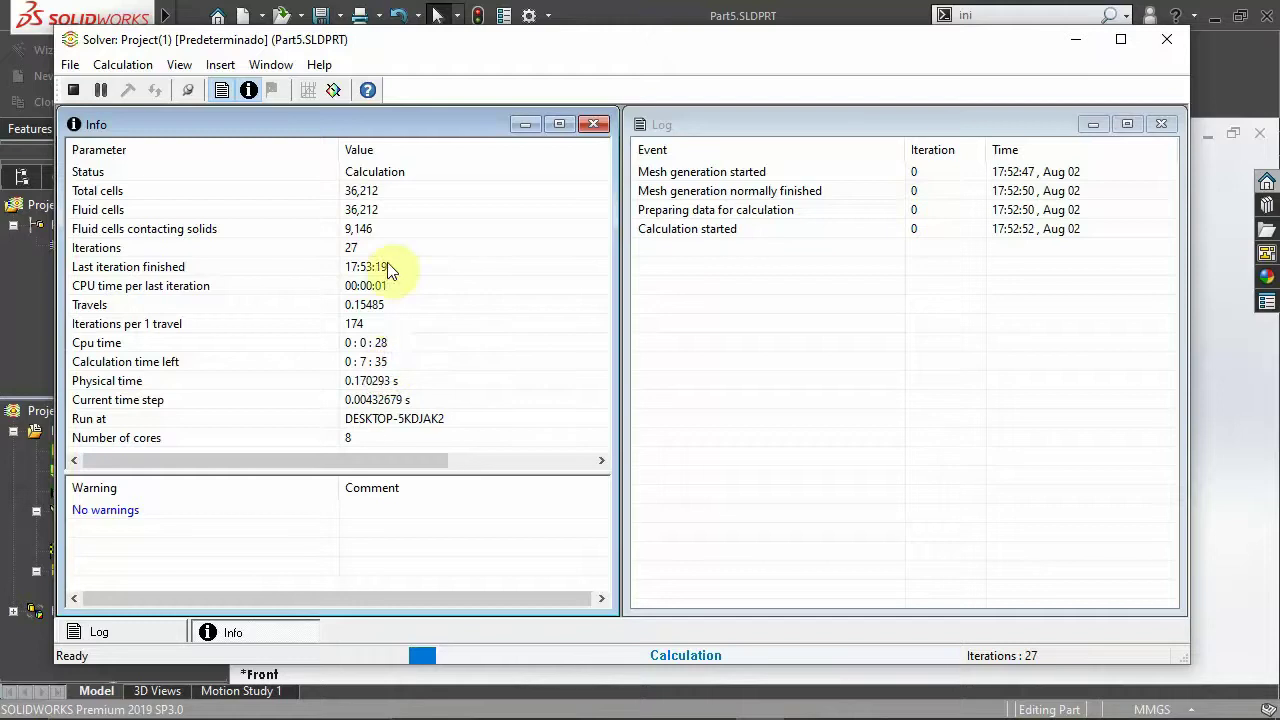
Step: Insert a solver preview plotting Mass Fraction of Water on the Alzado plane
left_click(334, 88)
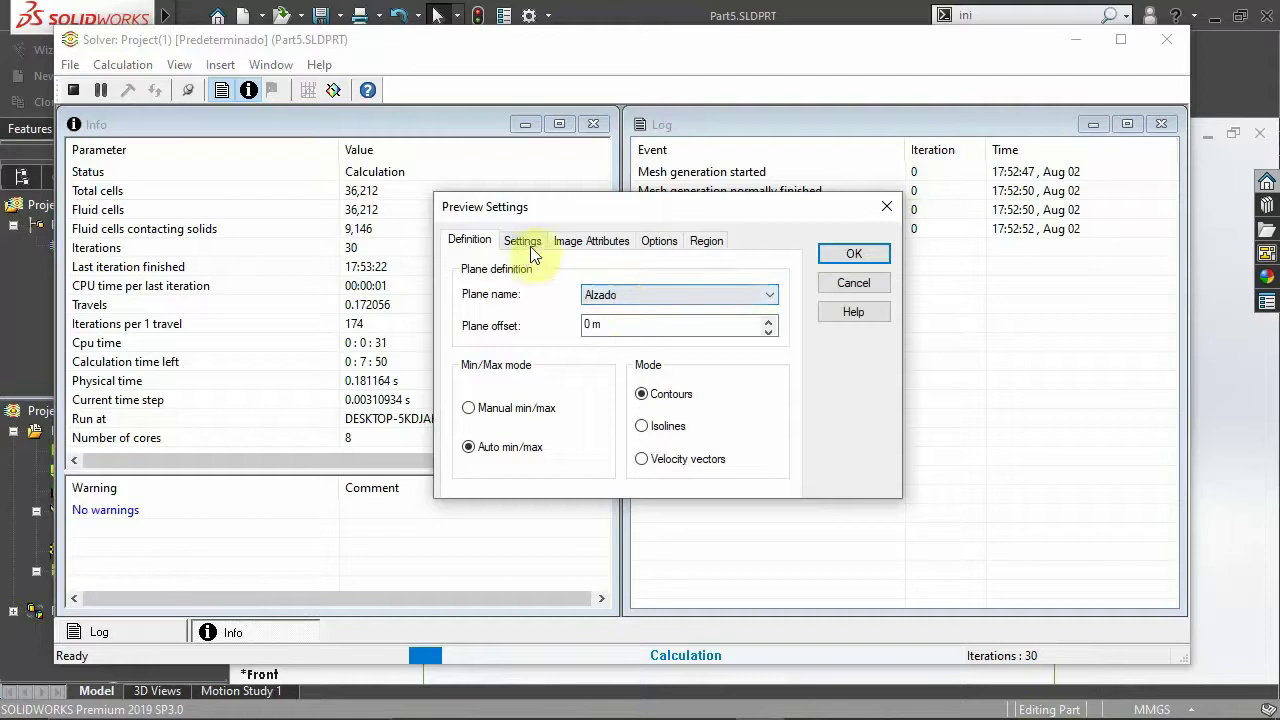
left_click(523, 244)
left_click(605, 293)
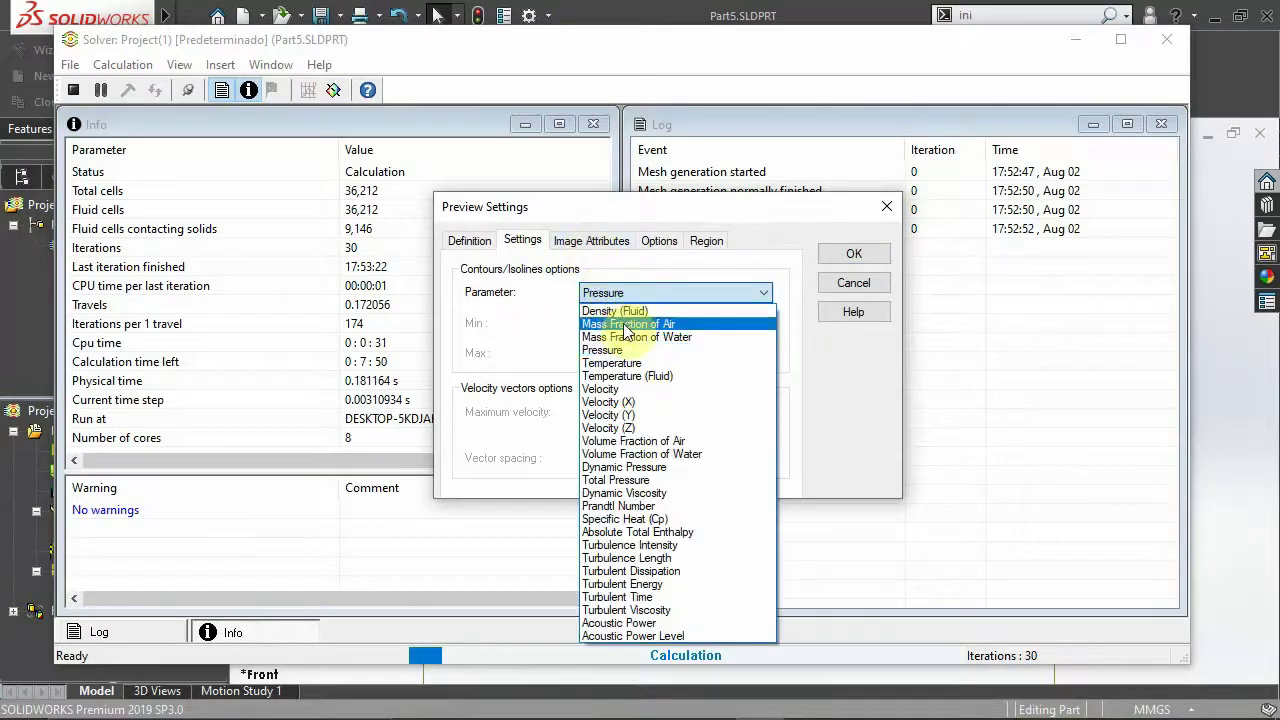
left_click(640, 338)
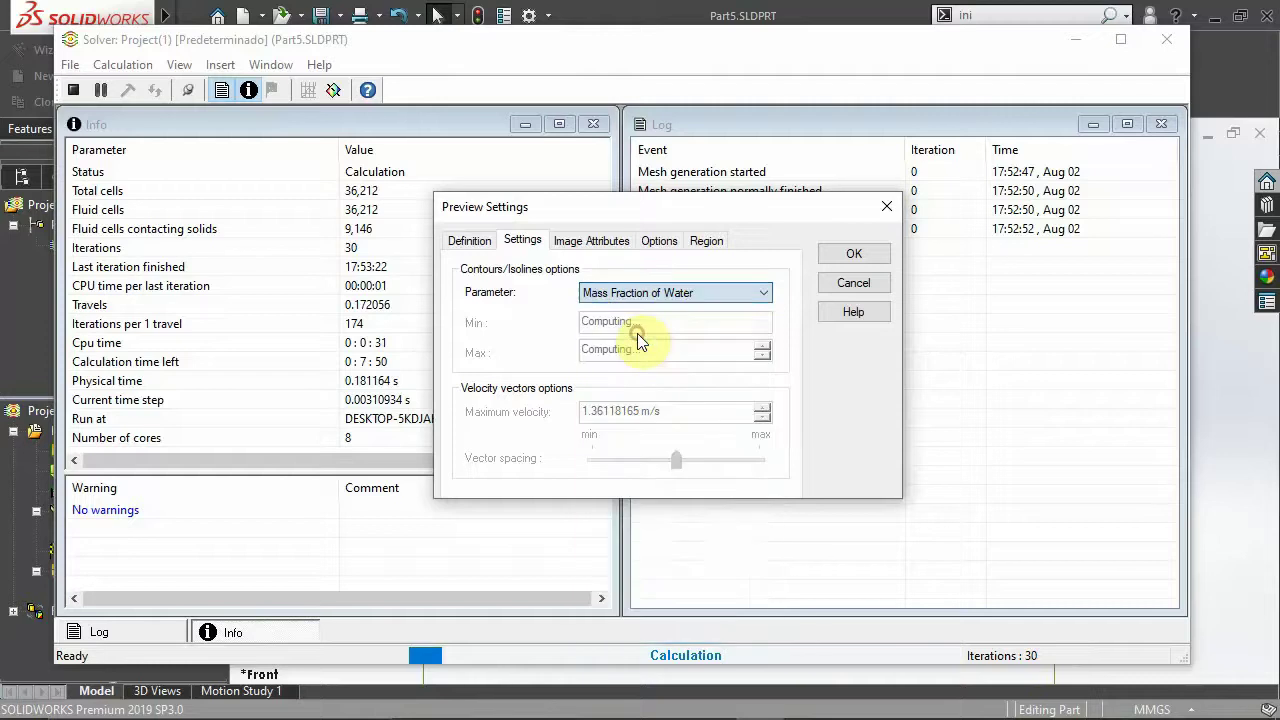
left_click(845, 253)
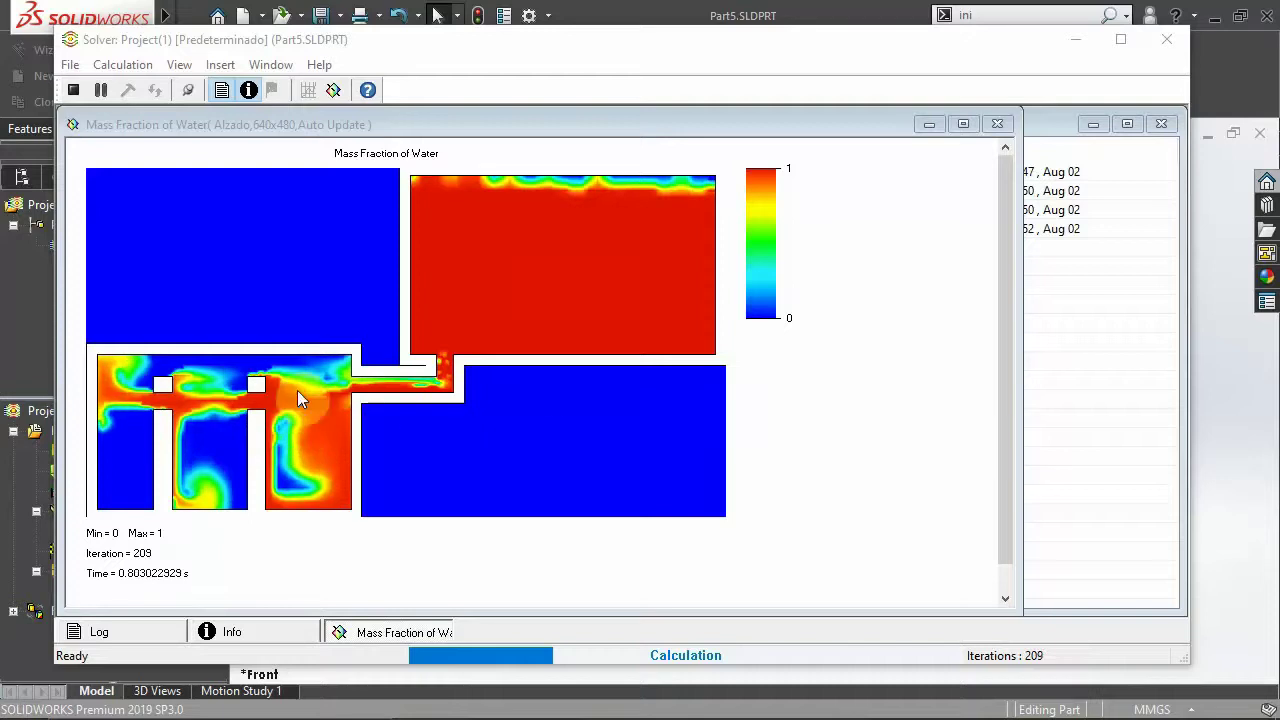
Step: Close the solver window and zoom out to see the whole two-chamber part
left_click(1169, 36)
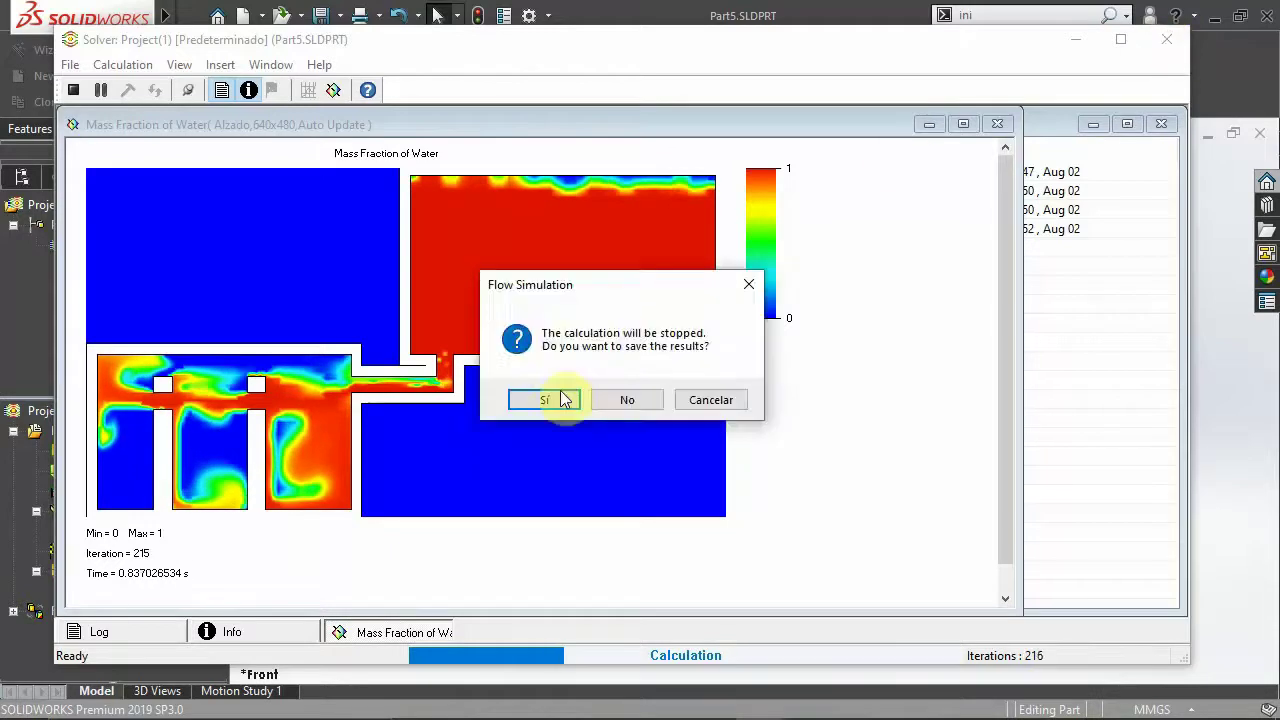
left_click(609, 395)
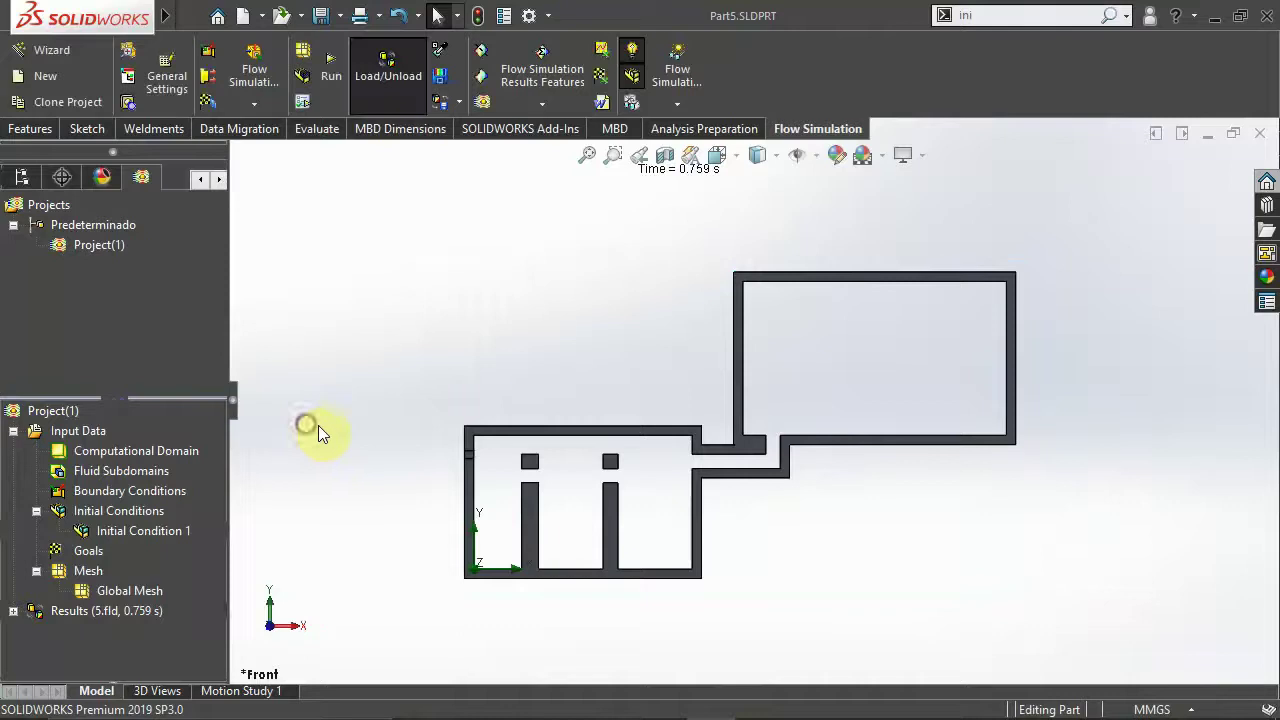
middle_click_drag(491, 491, 477, 506)
scroll(593, 462, "down", 5)
scroll(593, 462, "down", 1)
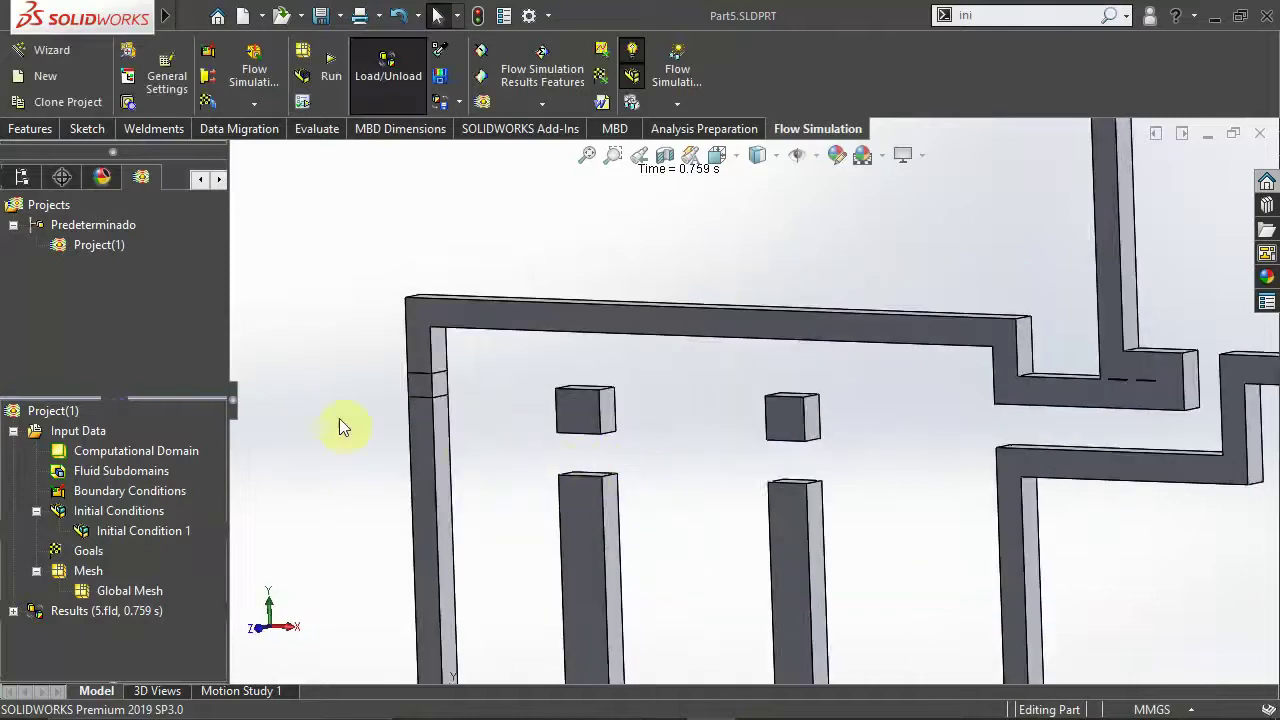
Step: Add an Environment Pressure 1 opening at 101325 Pa on the left wall's split face
right_click(117, 495)
left_click(150, 503)
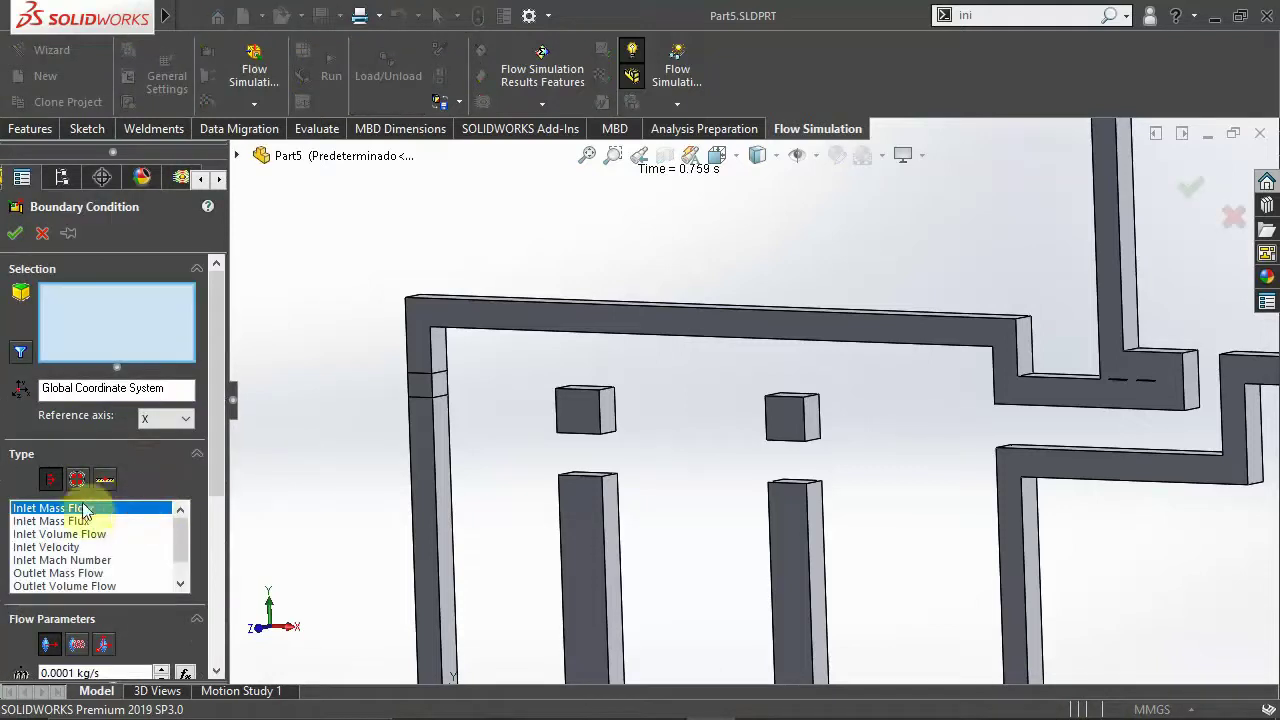
left_click(78, 484)
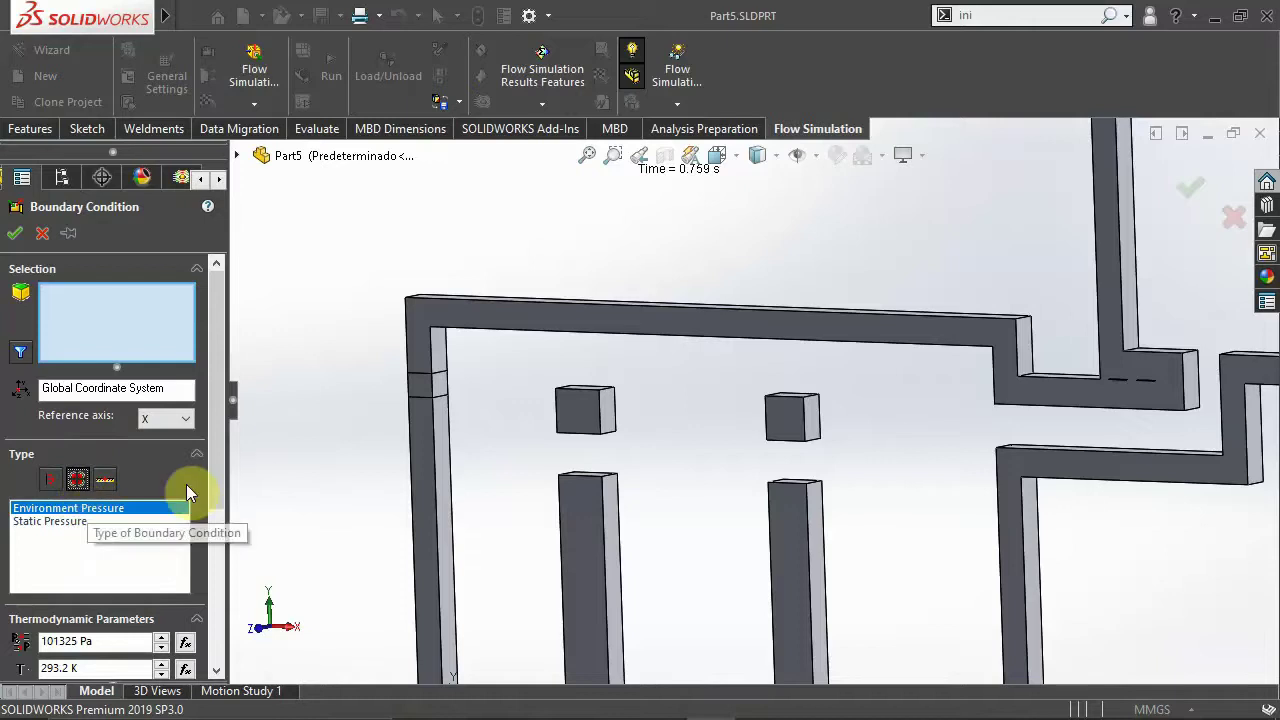
scroll(491, 392, "down", 3)
left_click(493, 396)
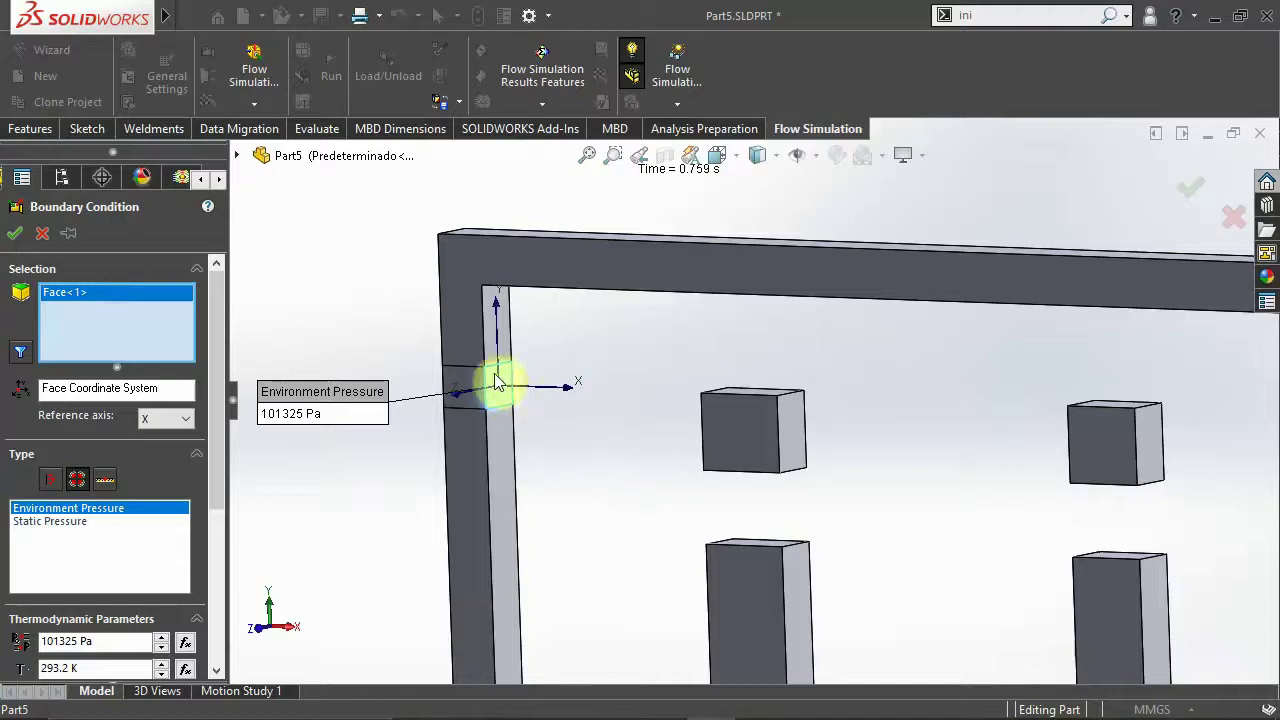
left_click(14, 233)
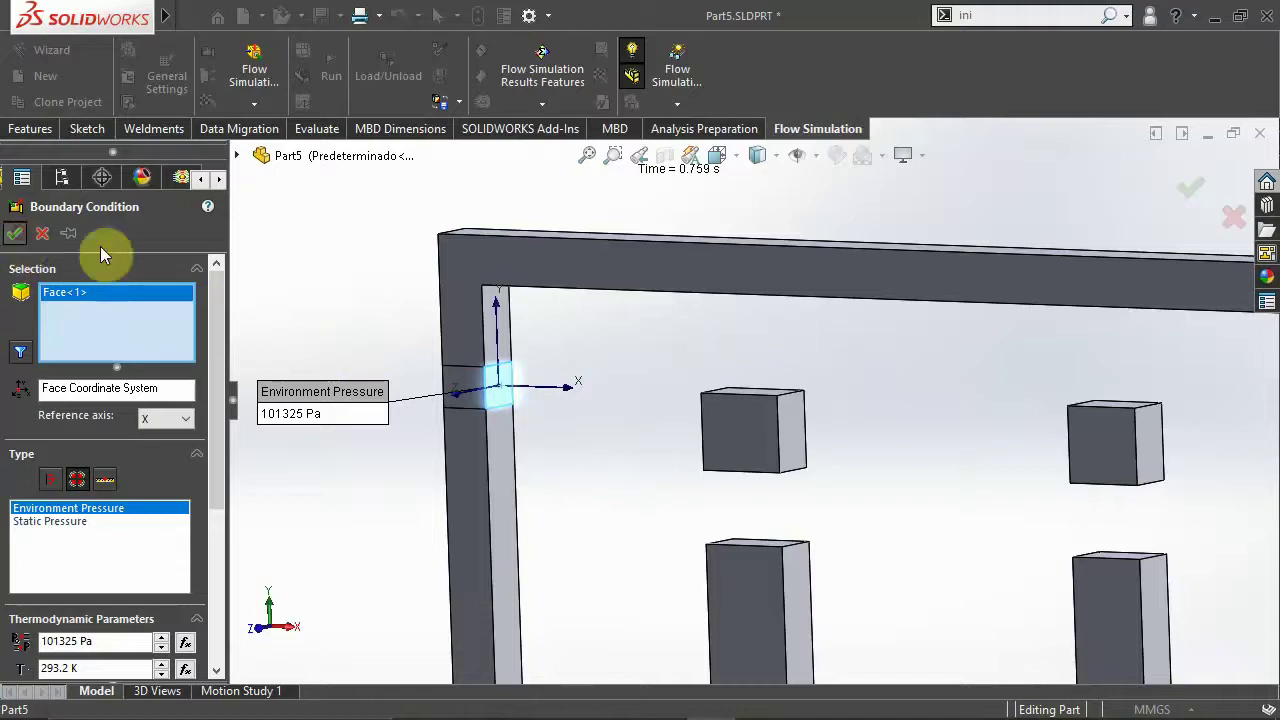
scroll(508, 366, "up", 2)
scroll(466, 394, "up", 2)
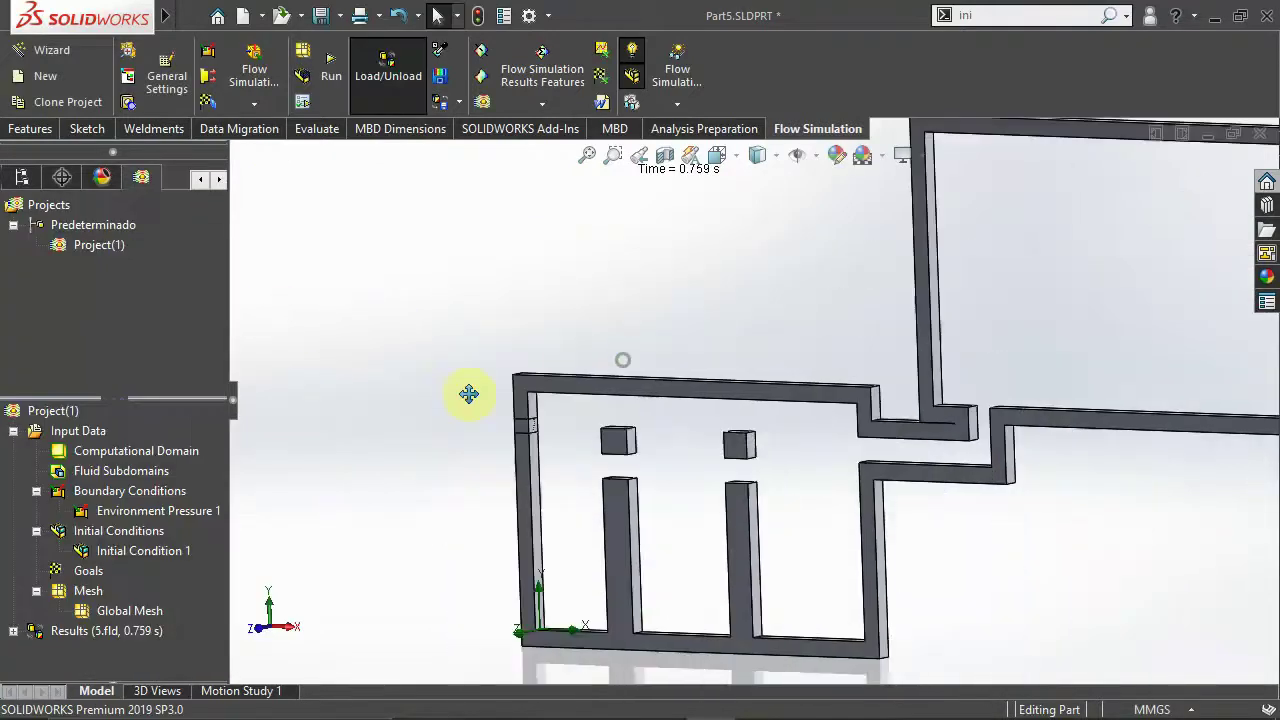
scroll(396, 410, "up", 2)
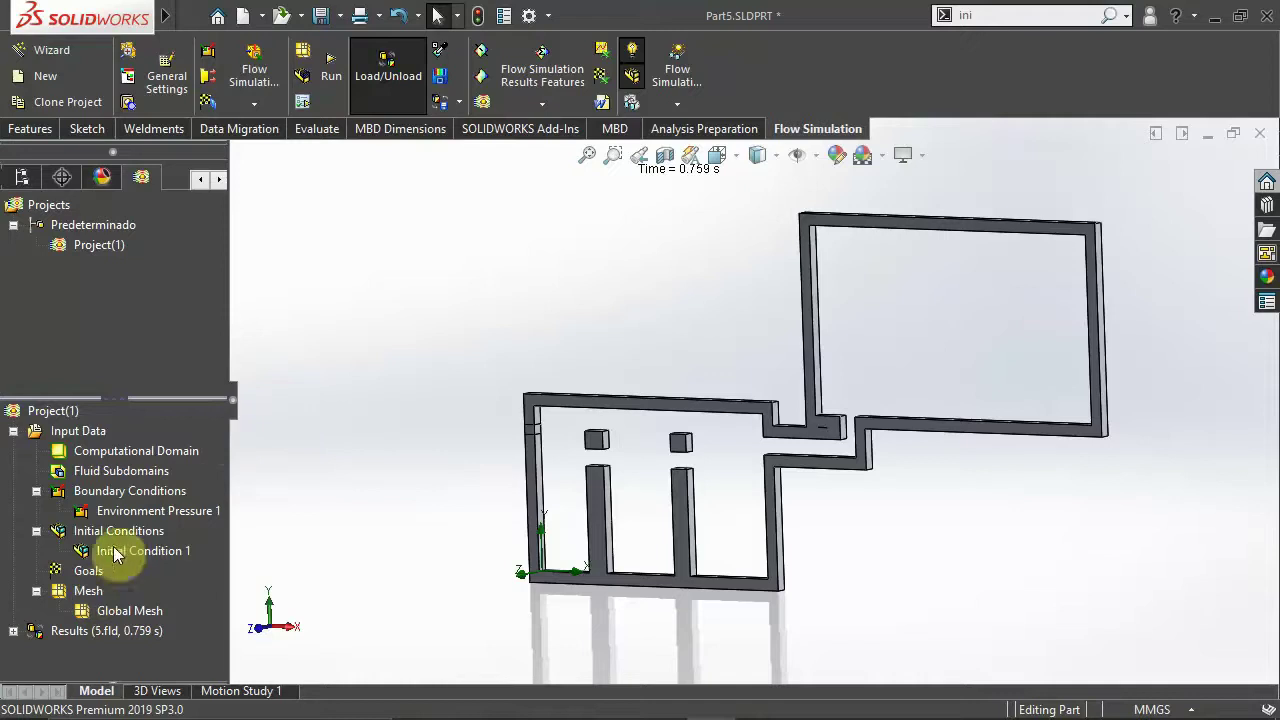
Step: Lower the global mesh's initial level from 6 to 4
right_click(84, 592)
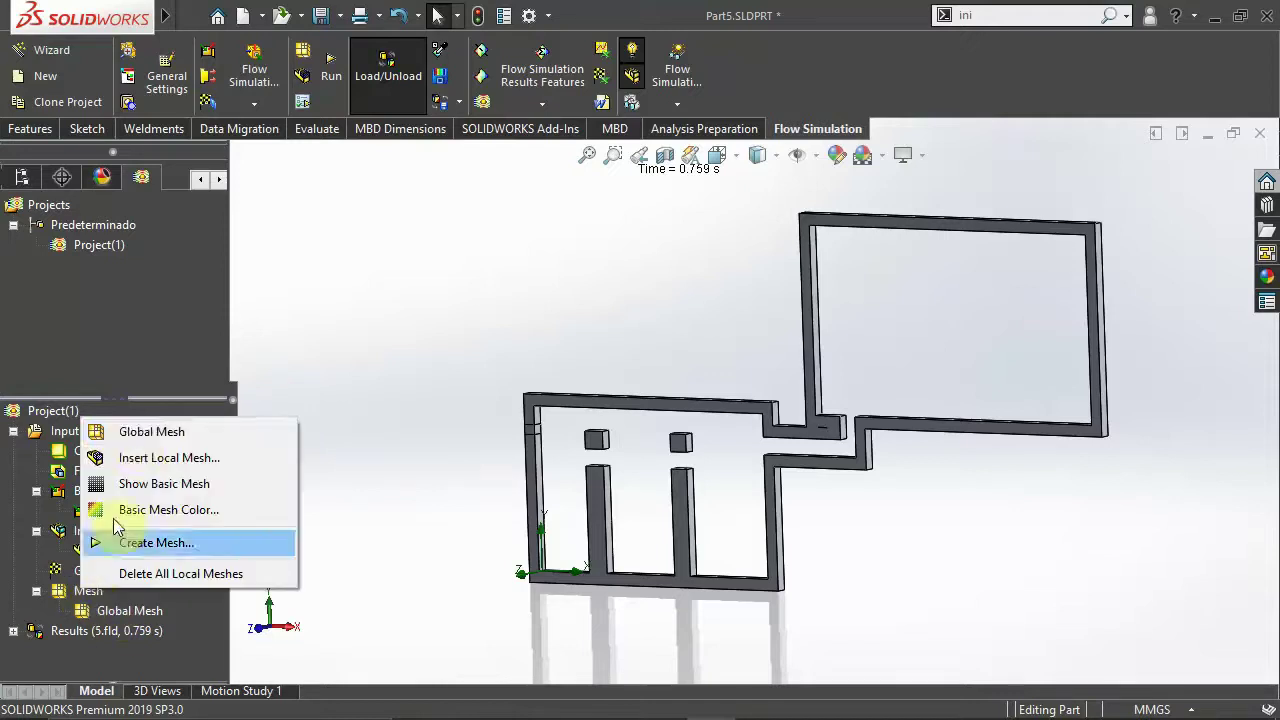
left_click(135, 443)
left_click_drag(172, 397, 123, 399)
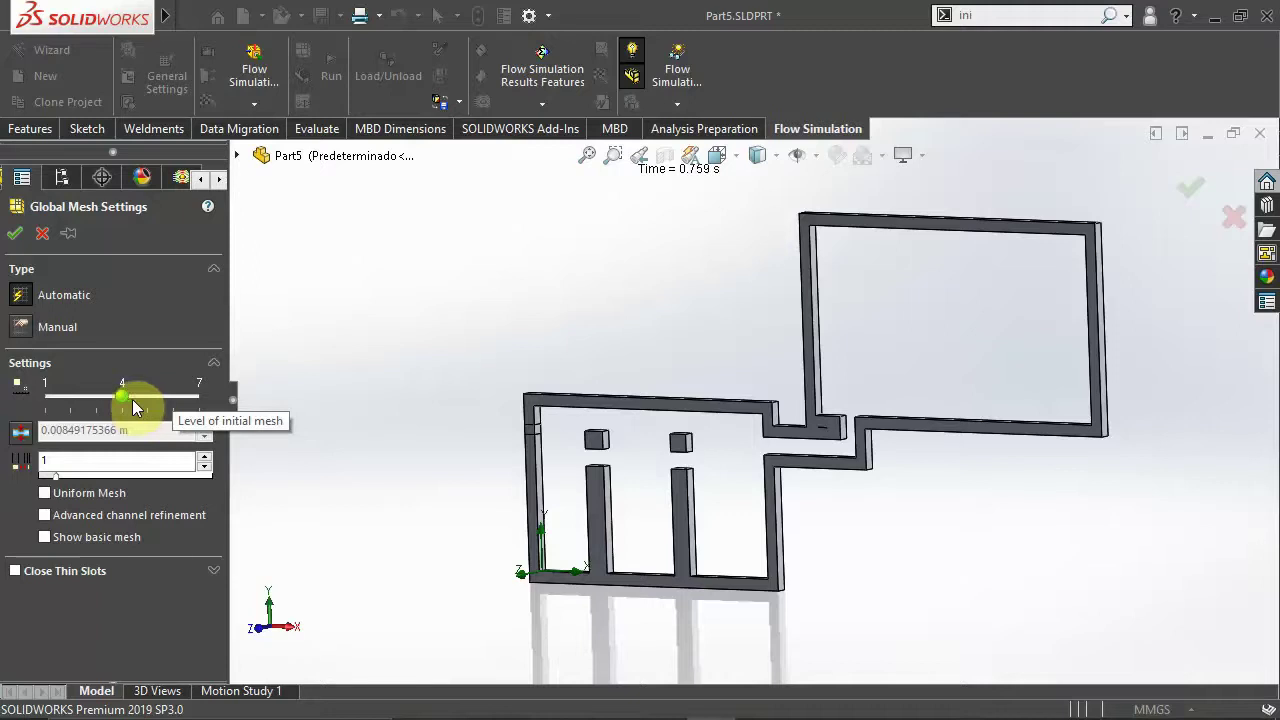
left_click(14, 233)
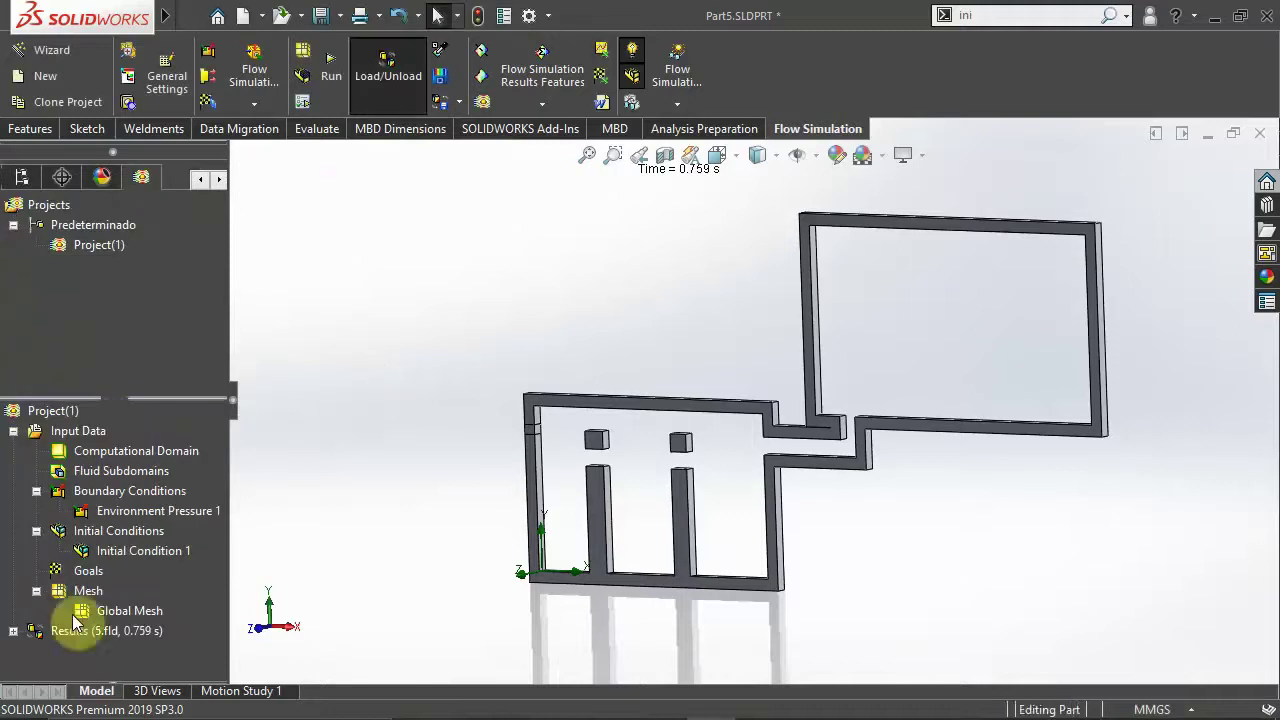
Step: Rerun the Project(1) flow calculation
right_click(64, 416)
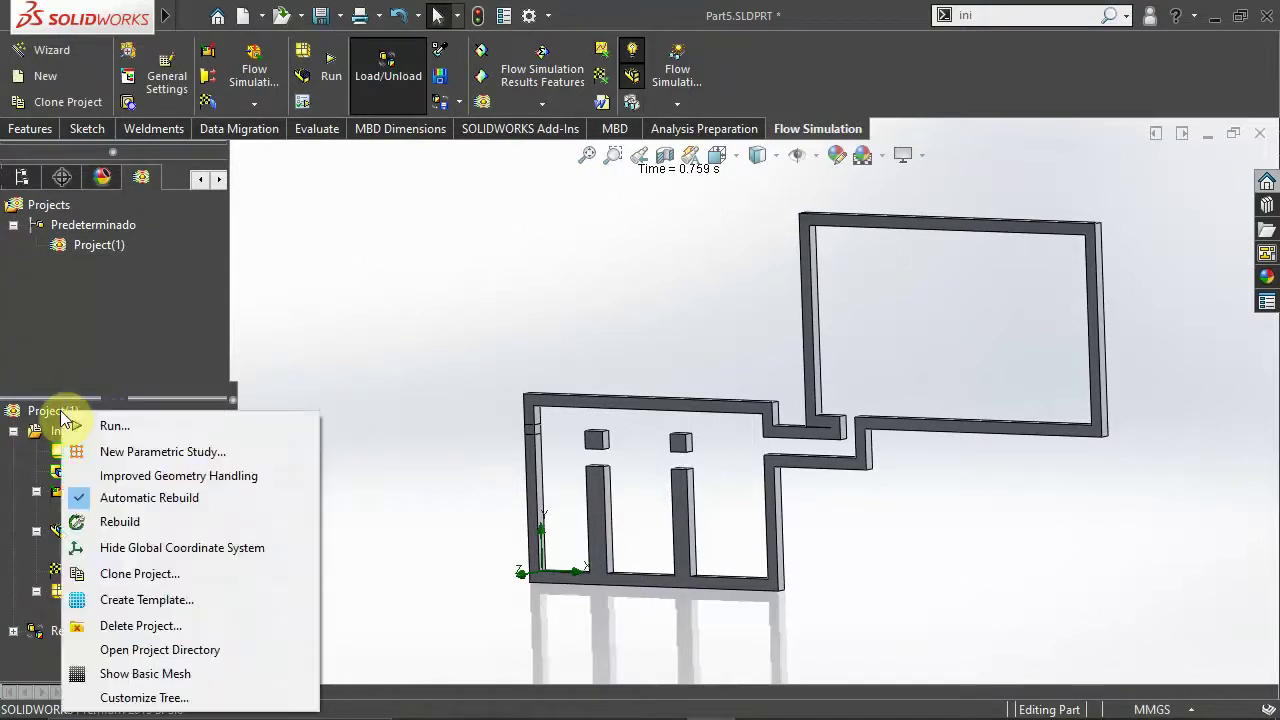
left_click(84, 427)
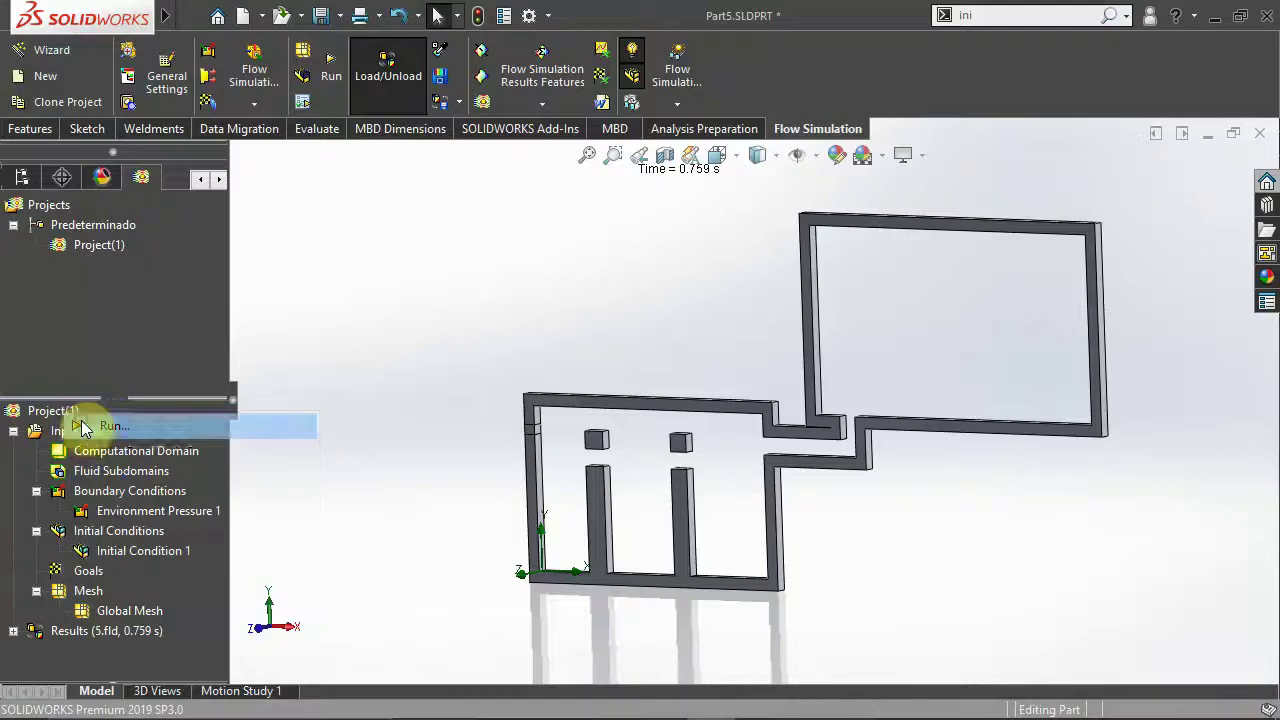
left_click(818, 261)
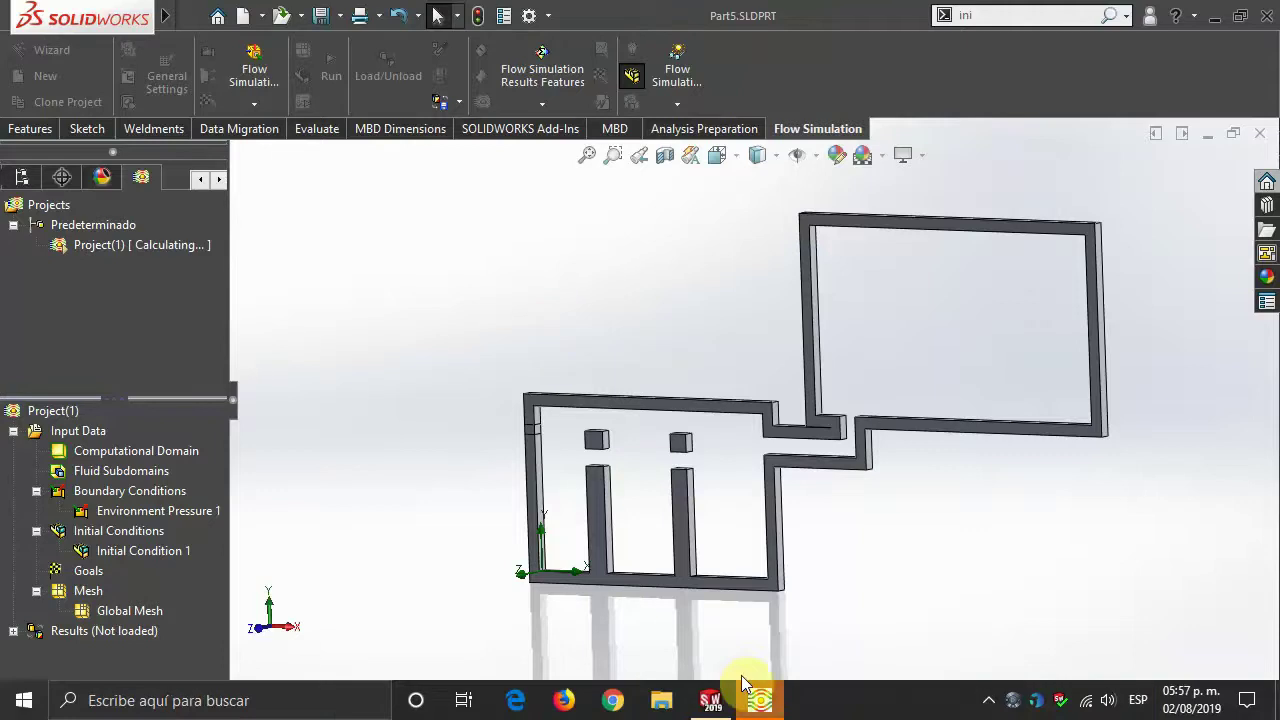
Step: Watch the solver's Mass Fraction of Water plot until results load at 3.000 s
left_click(760, 700)
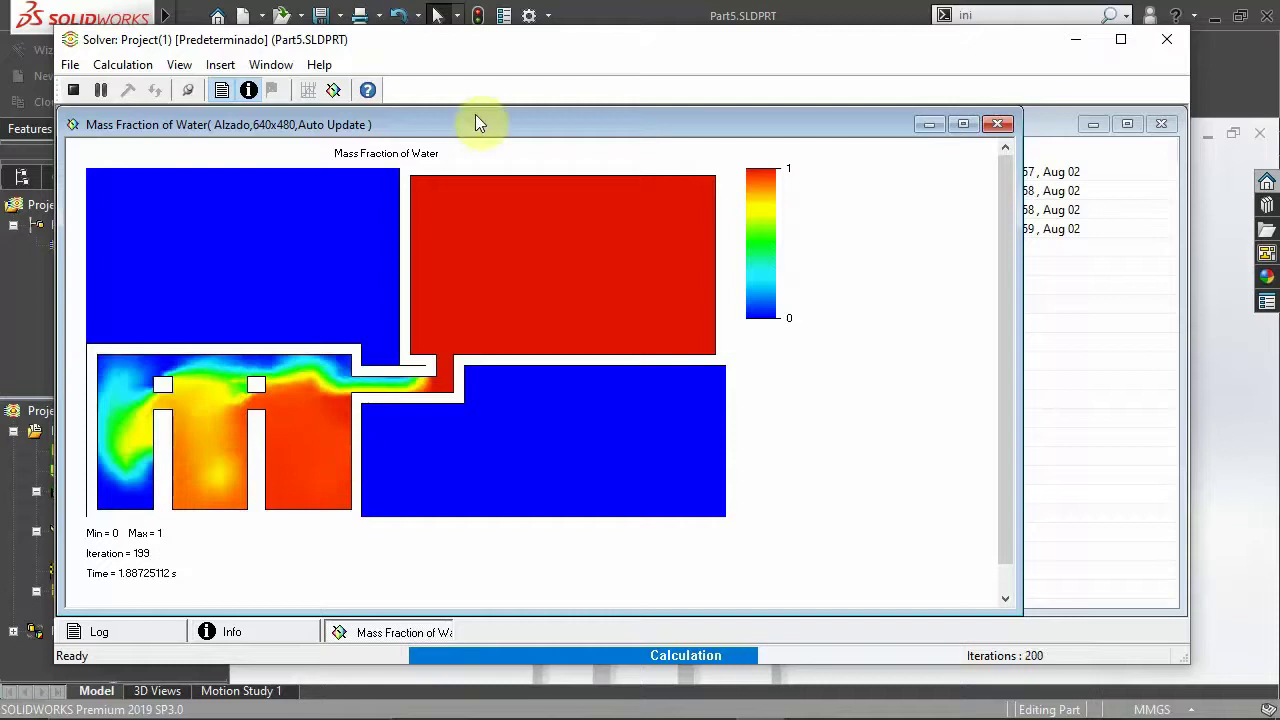
left_click_drag(484, 124, 890, 167)
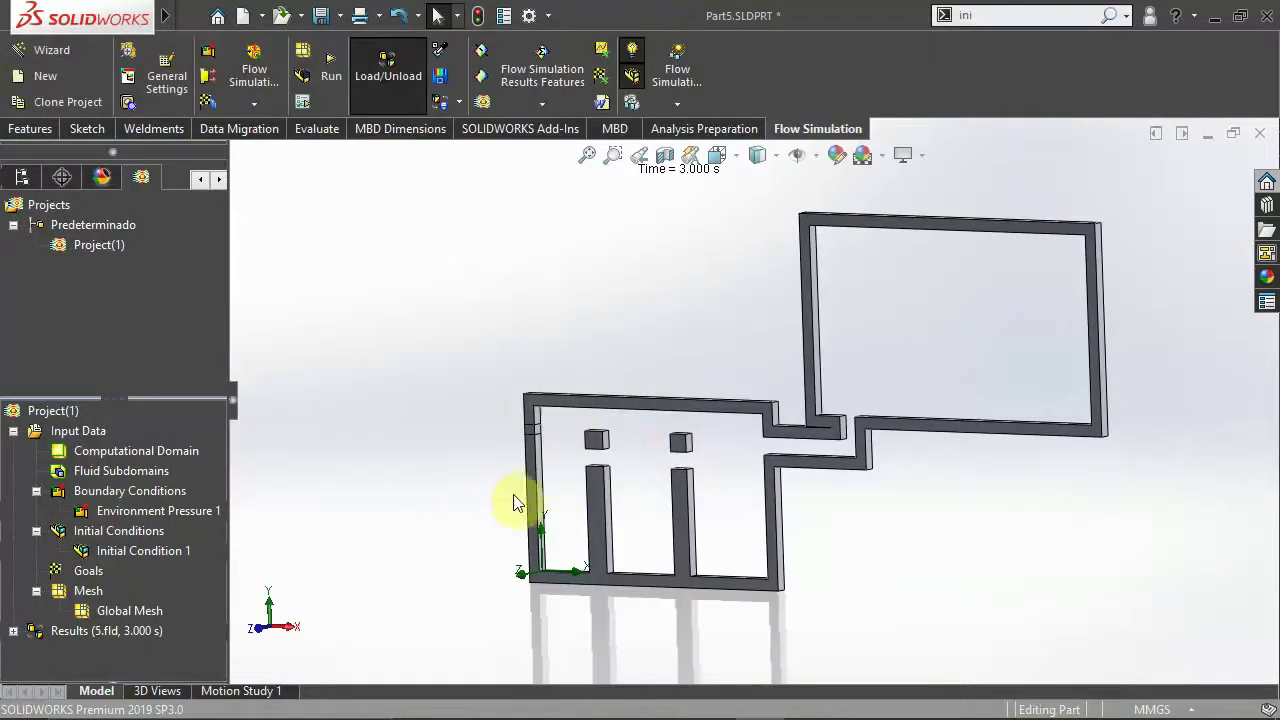
Step: Switch to the Front view and enlarge the lower project tree pane
key("ctrl+1")
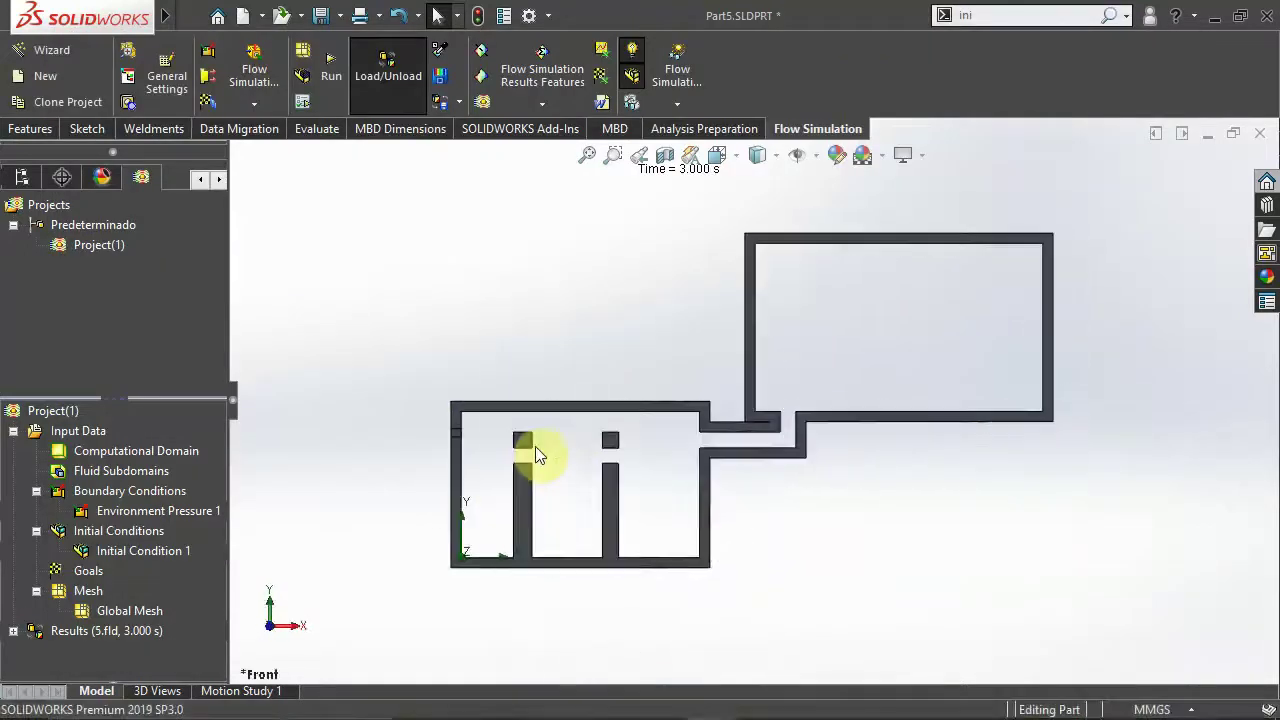
left_click(343, 568)
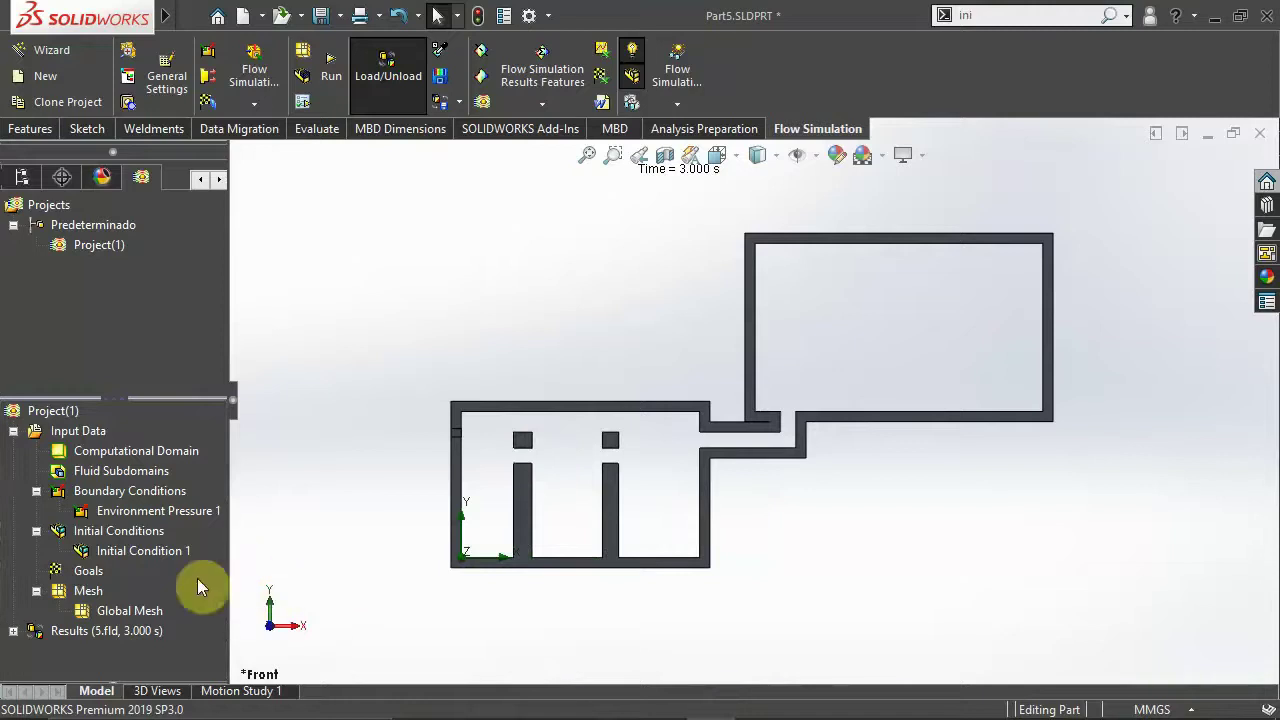
left_click_drag(167, 400, 171, 307)
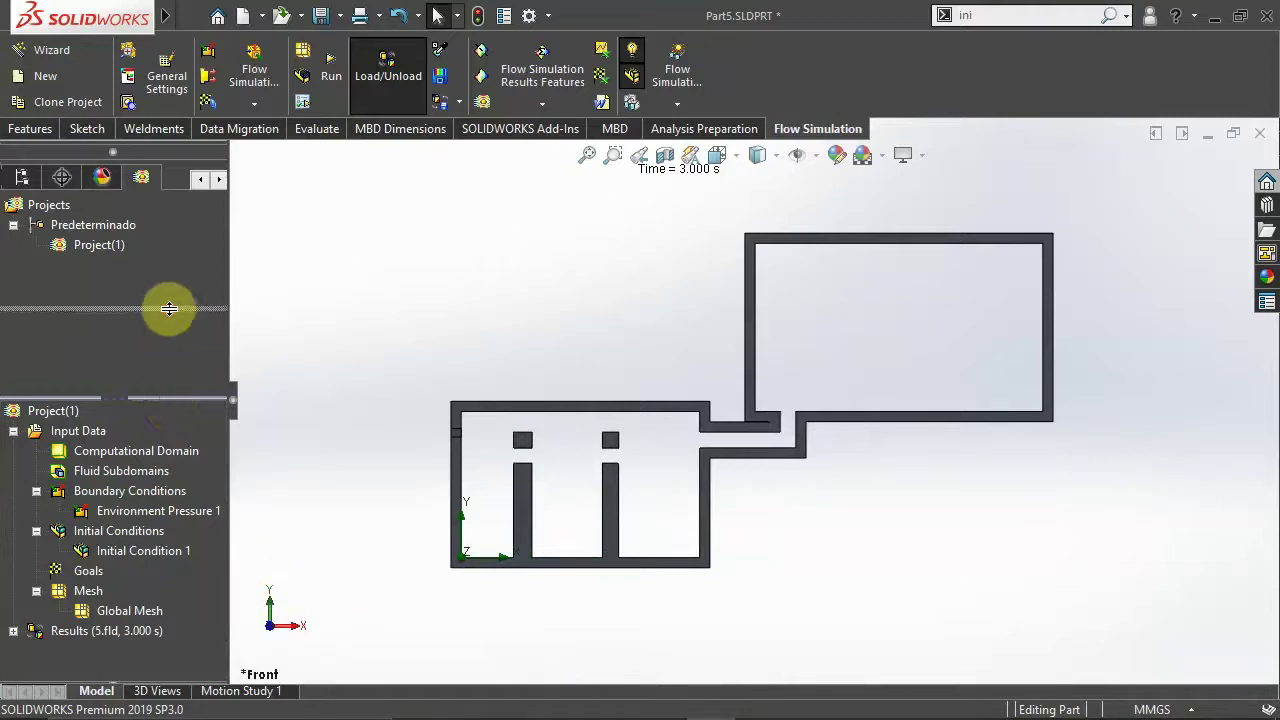
Step: Load the results into the Transient Explorer with a 0–3.000 s time slider
left_click(13, 541)
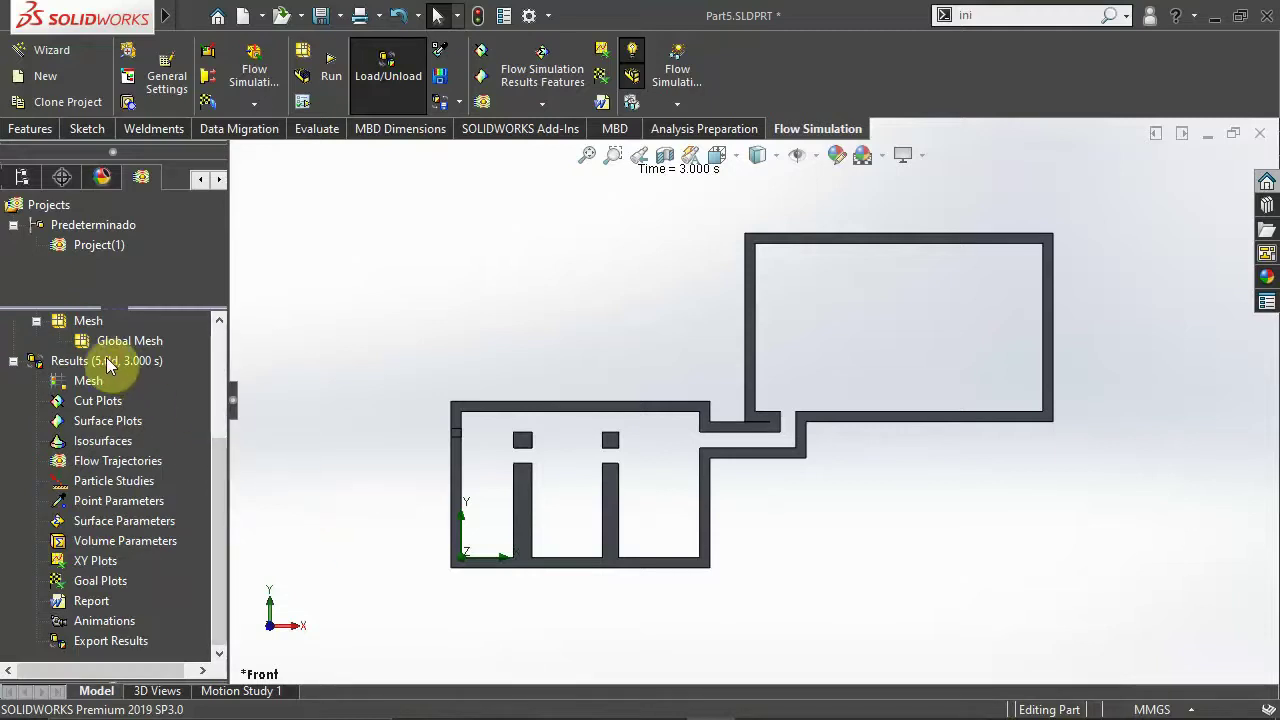
right_click(79, 358)
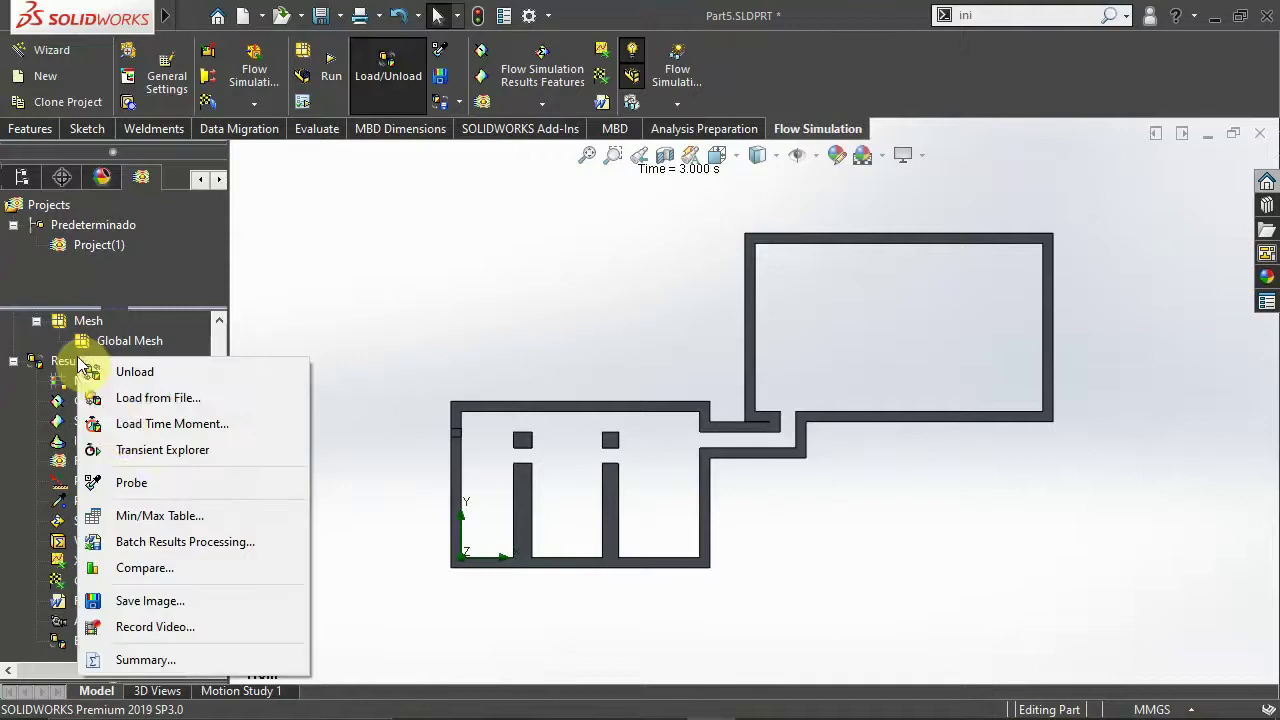
left_click(143, 452)
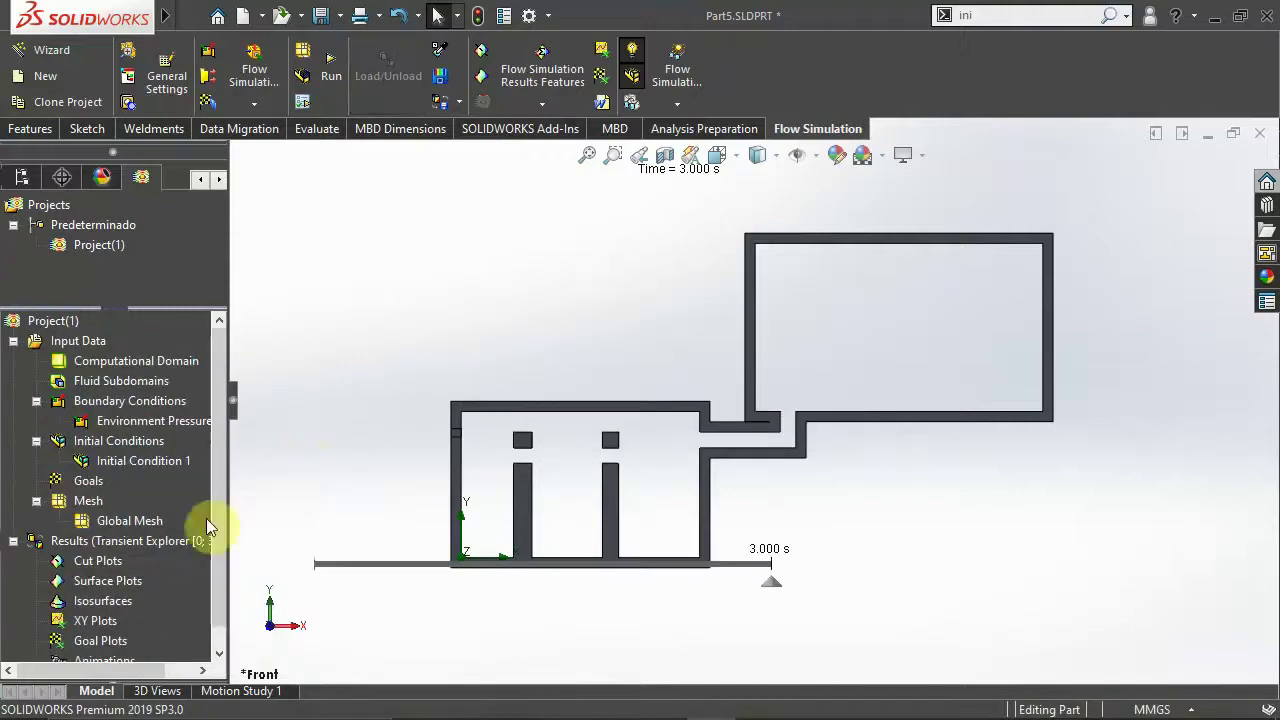
scroll(180, 530, "down", 1)
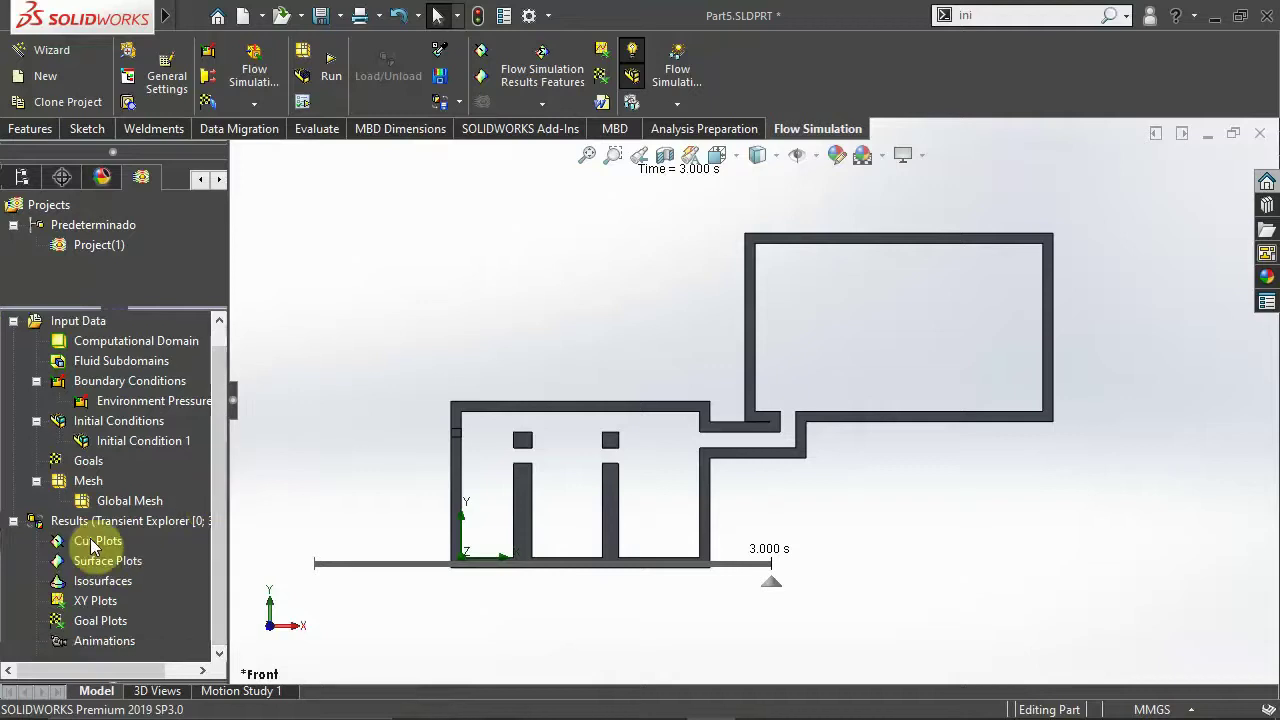
right_click(88, 541)
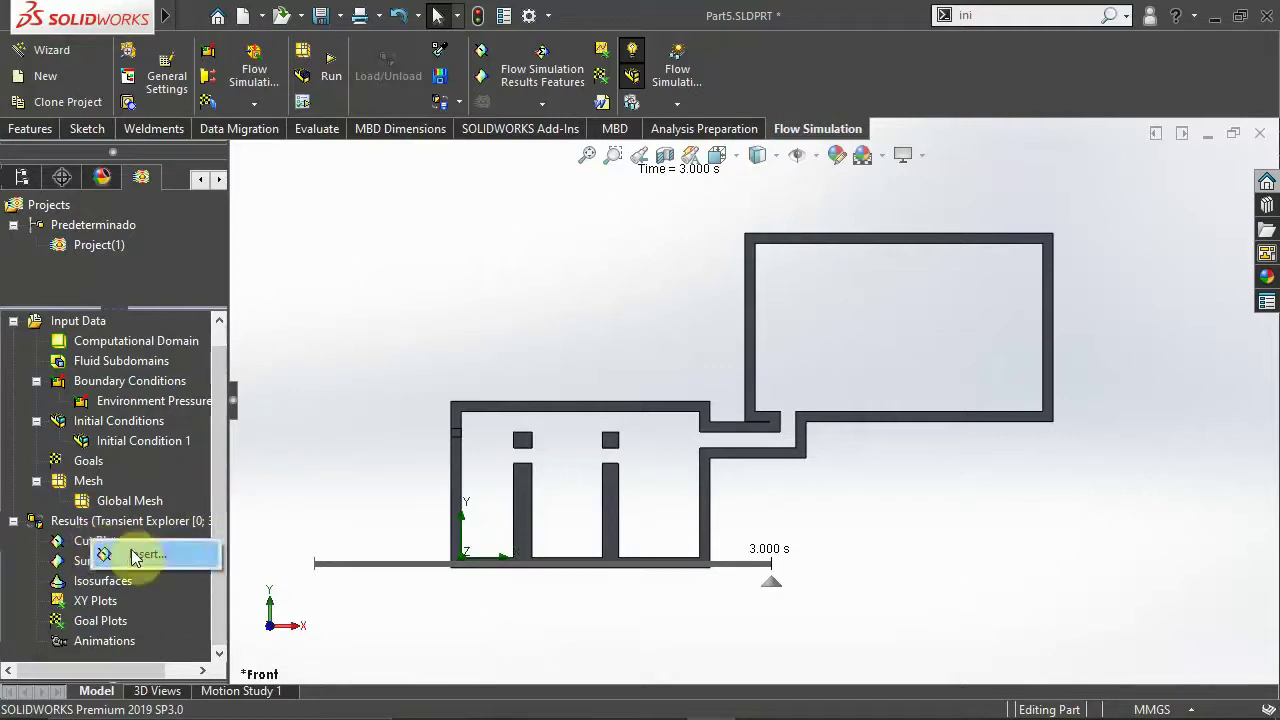
Step: Insert an Alzado-plane cut plot with streamlines and Mass Fraction of Water isolines
left_click(145, 554)
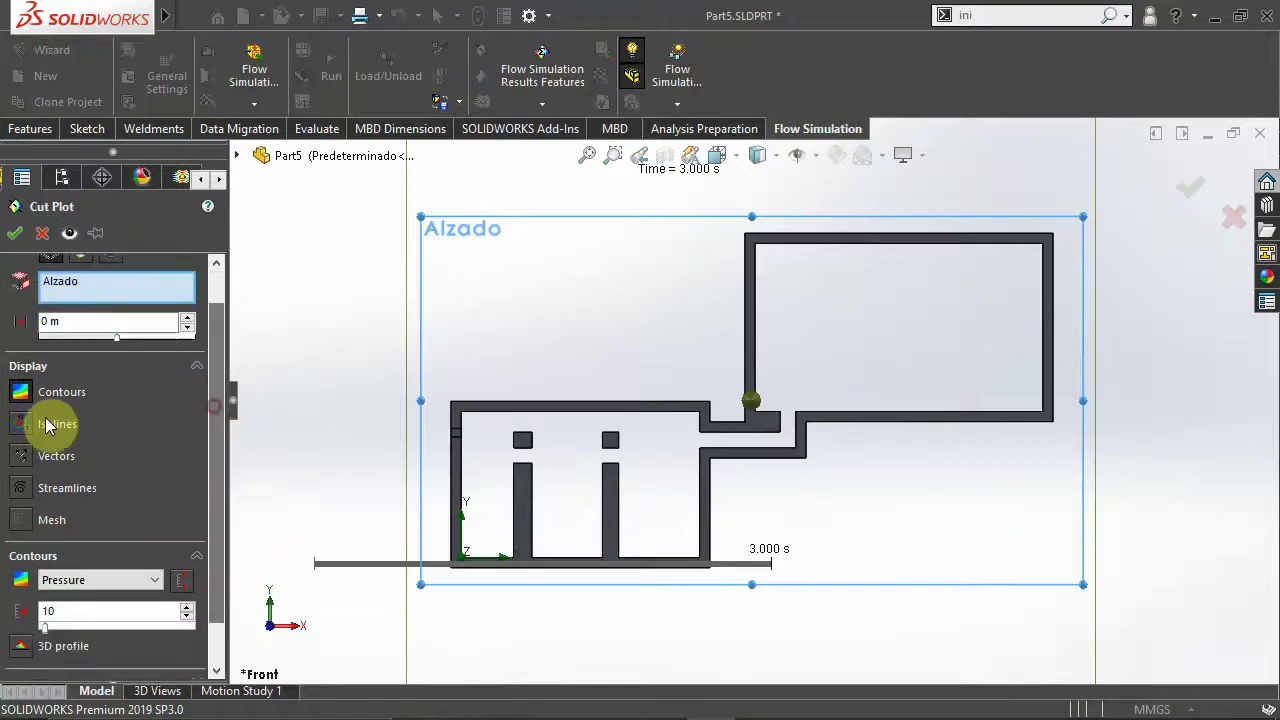
scroll(43, 423, "down", 1)
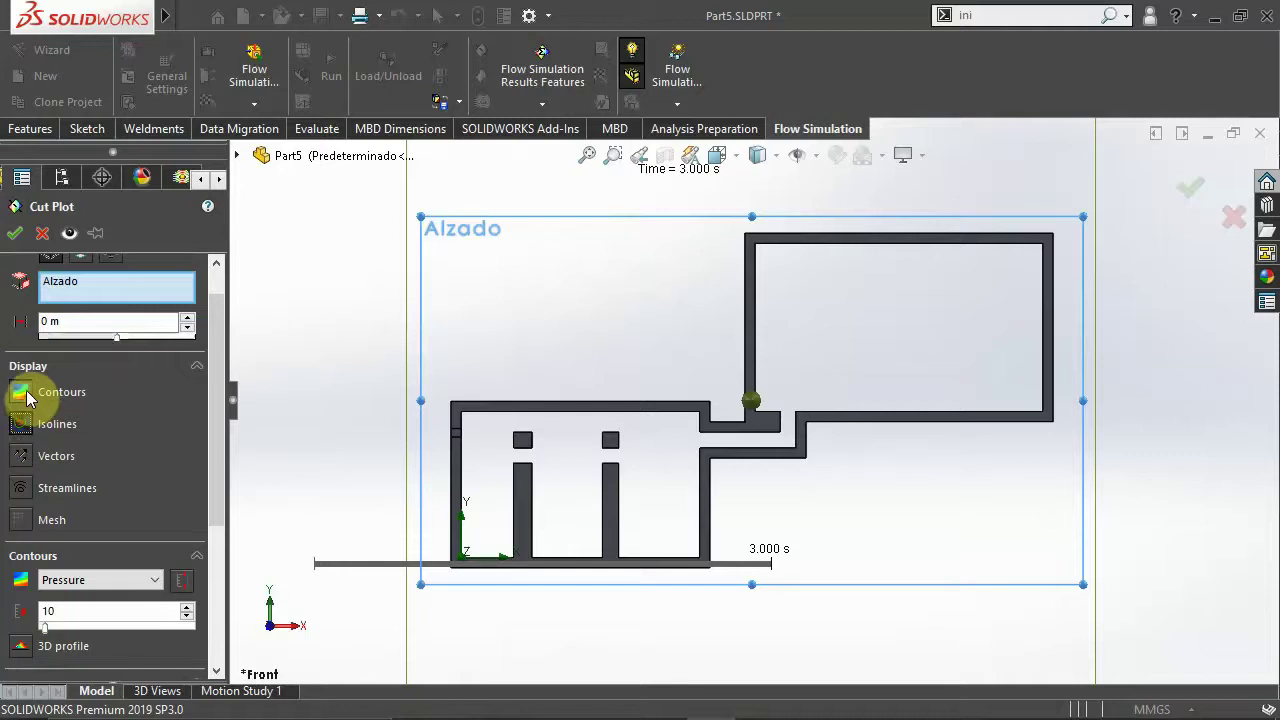
left_click(21, 424)
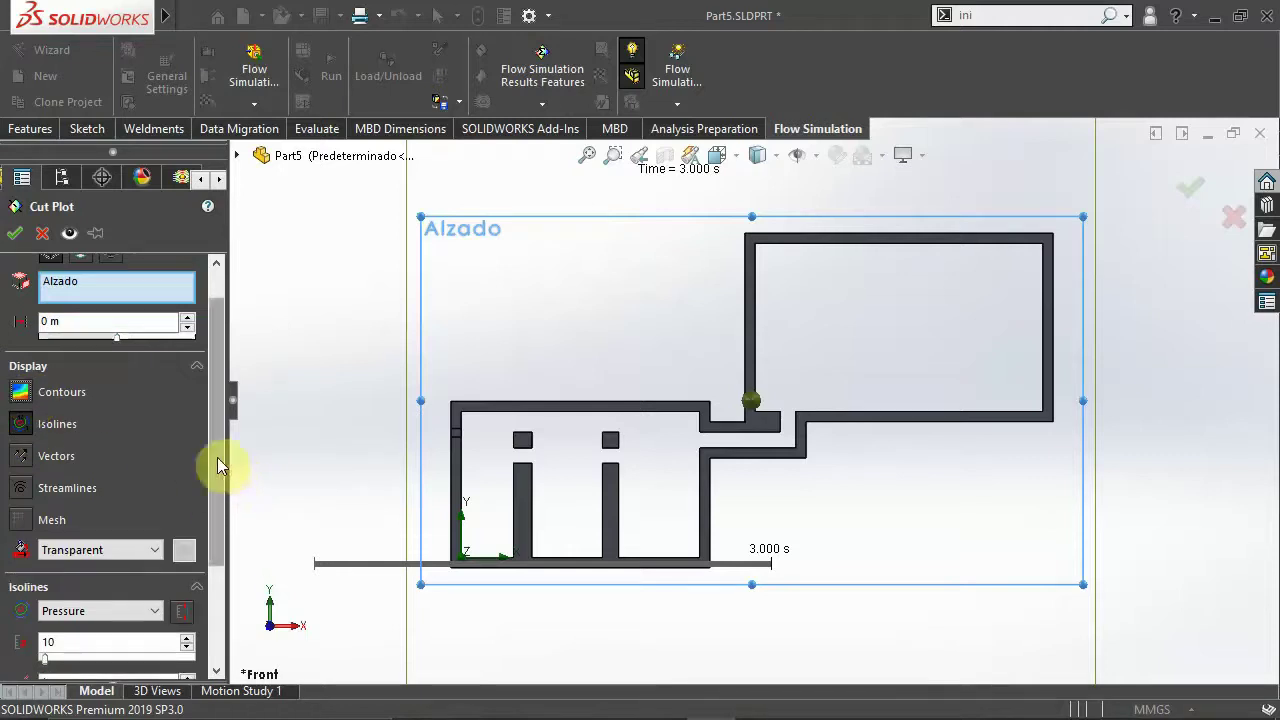
scroll(214, 518, "down", 3)
left_click(133, 494)
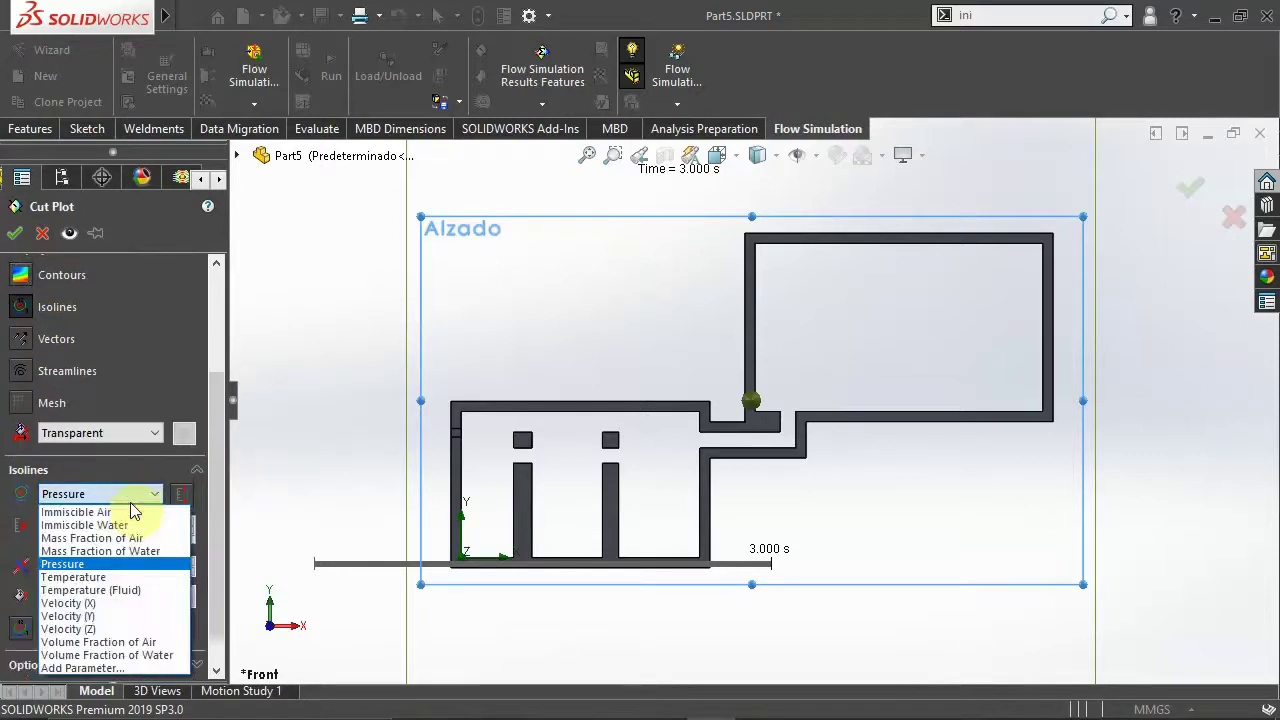
left_click(135, 556)
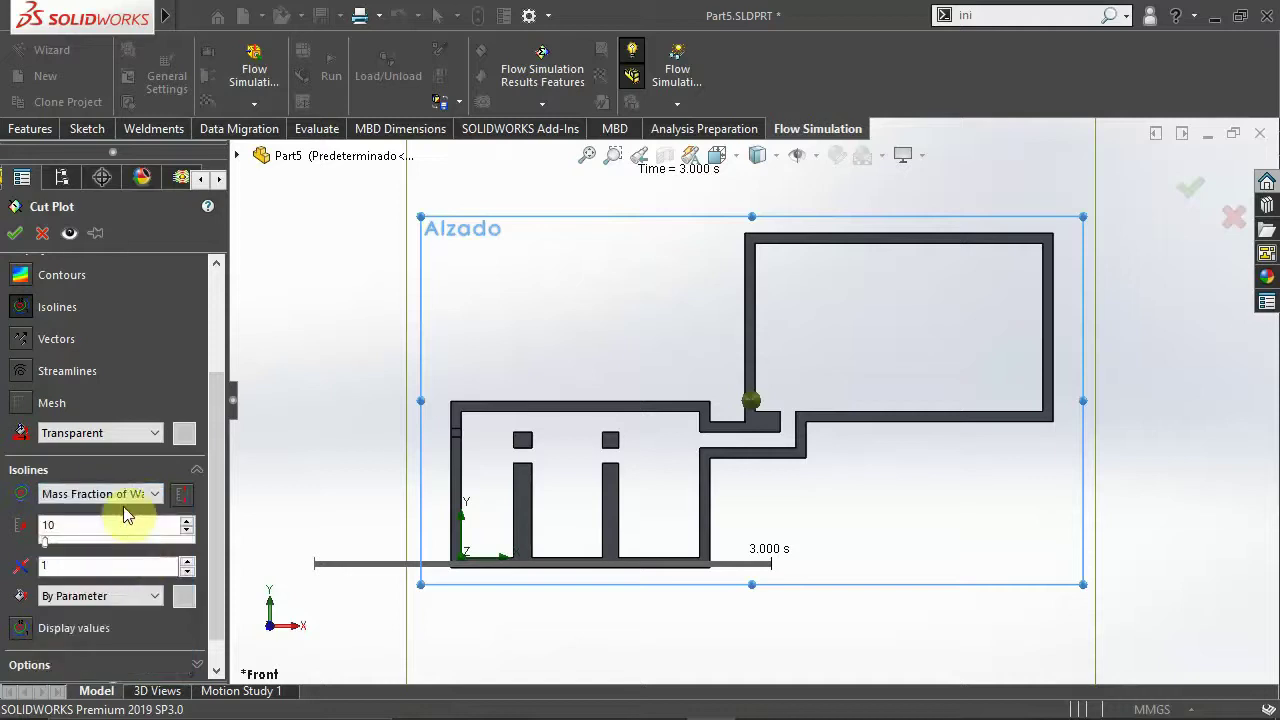
scroll(215, 540, "down", 1)
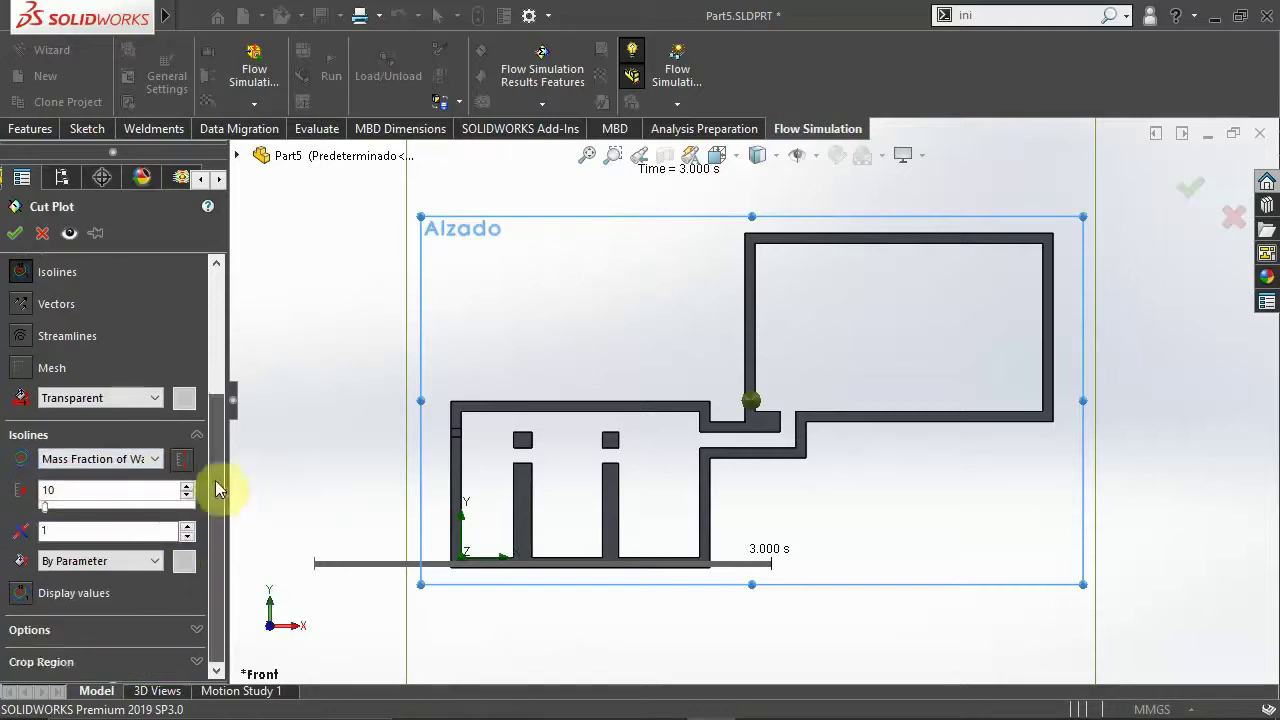
scroll(23, 434, "up", 2)
scroll(20, 450, "up", 1)
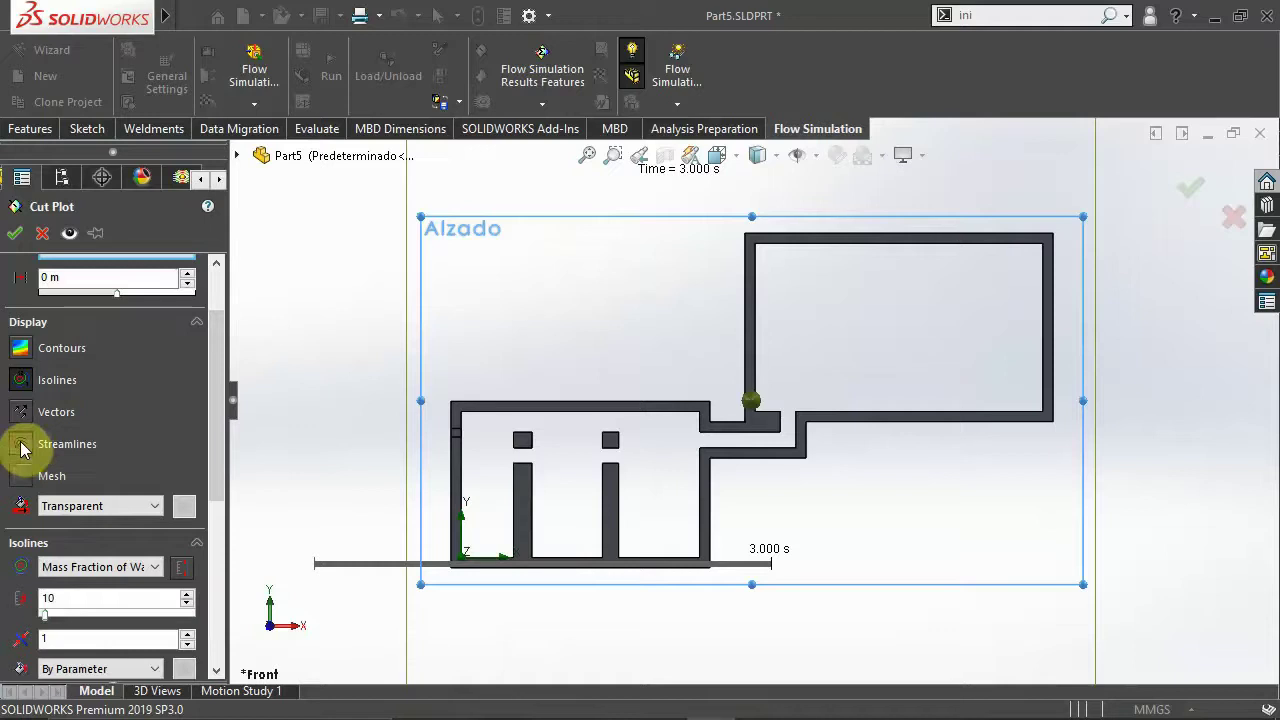
Step: Create the isoline cut plot, rewind the results to 0 s and play the animation
left_click(17, 235)
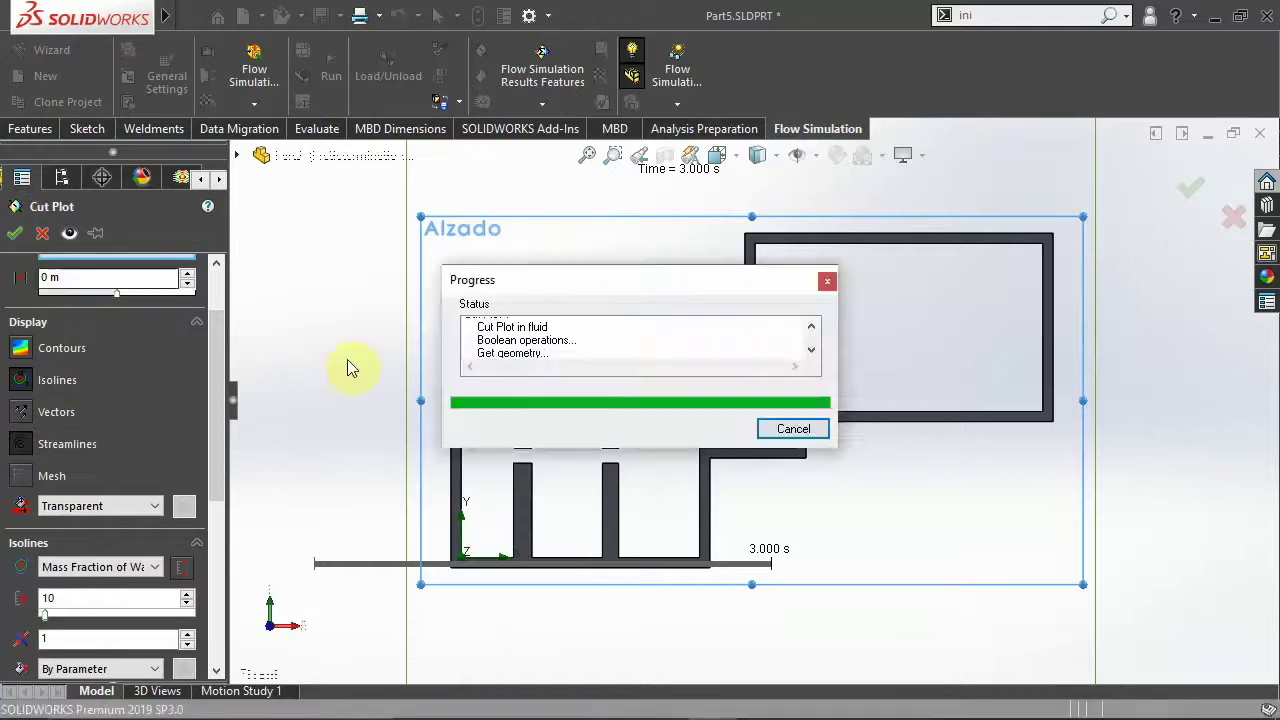
scroll(747, 447, "down", 3)
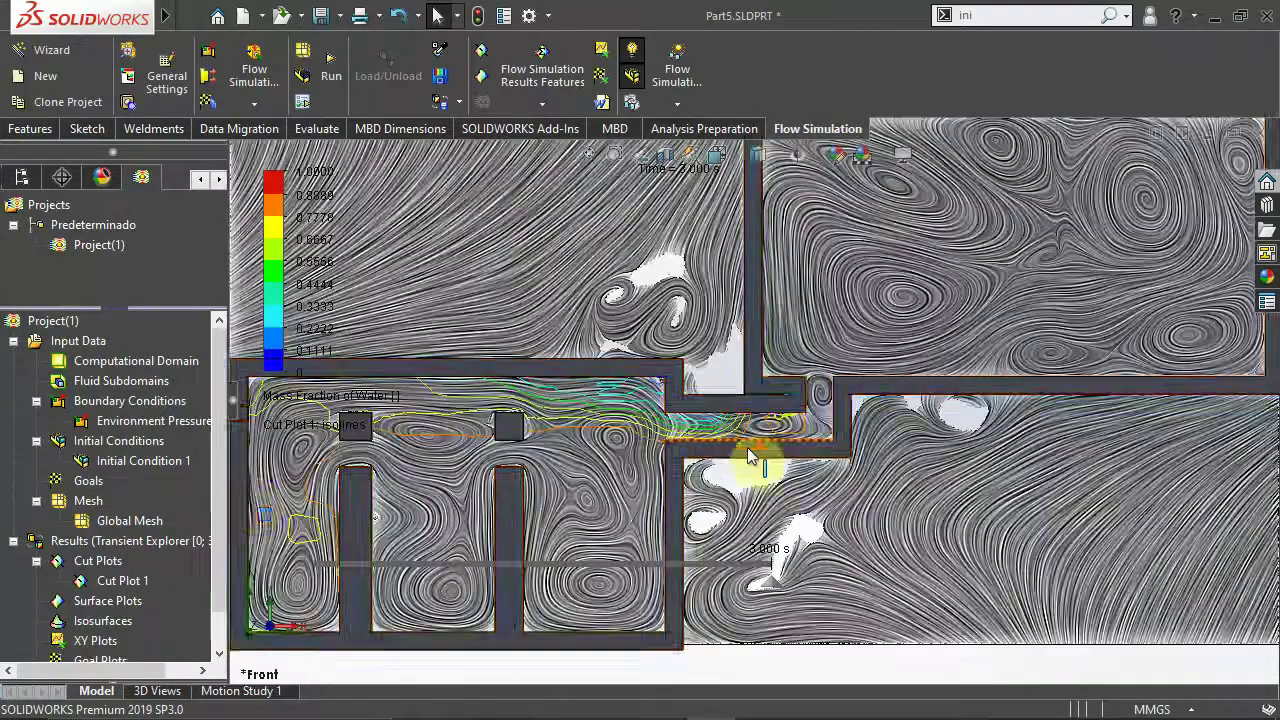
scroll(343, 471, "up", 4)
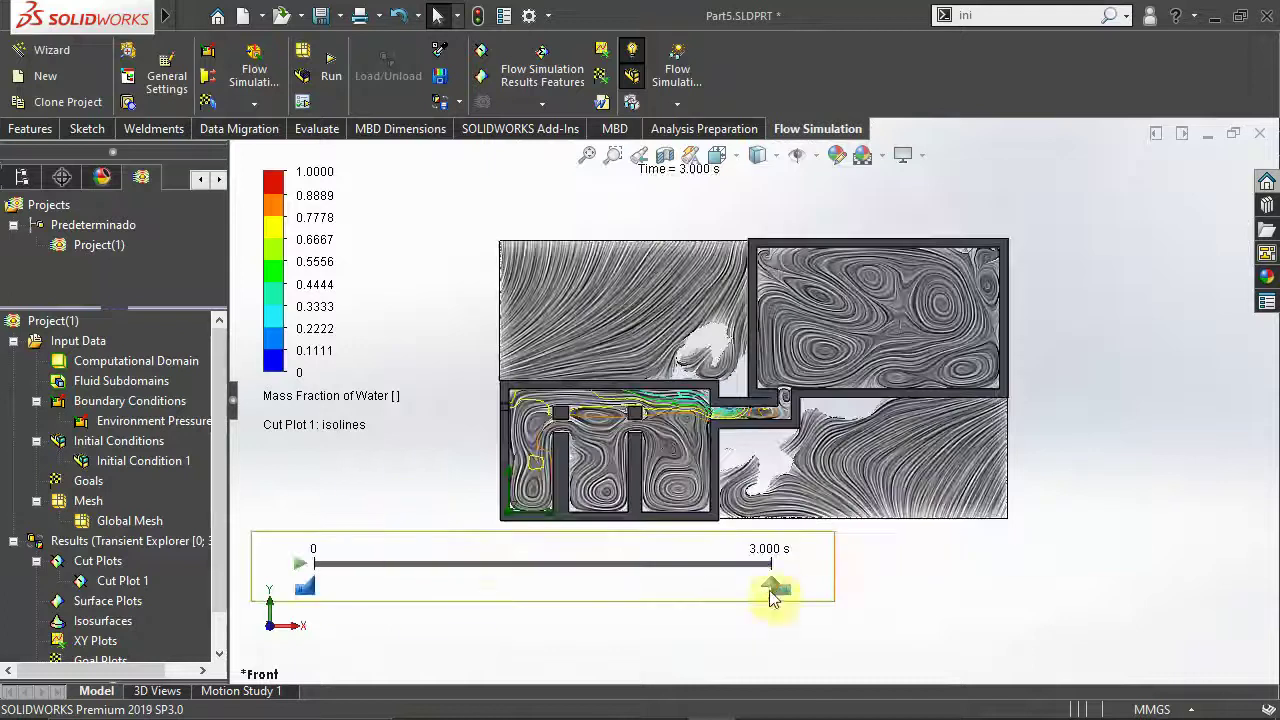
left_click_drag(772, 590, 306, 574)
left_click(299, 564)
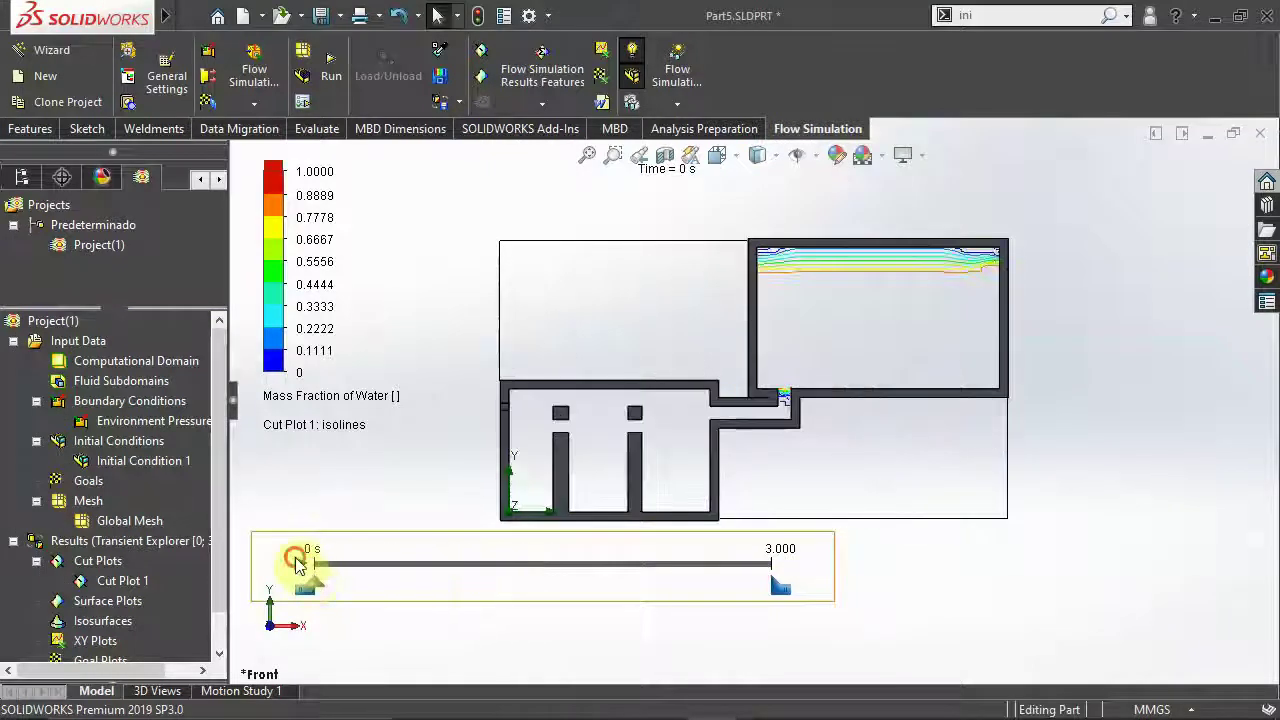
Step: Zoom and pan so the whole channel model and time slider are visible
scroll(692, 447, "down", 2)
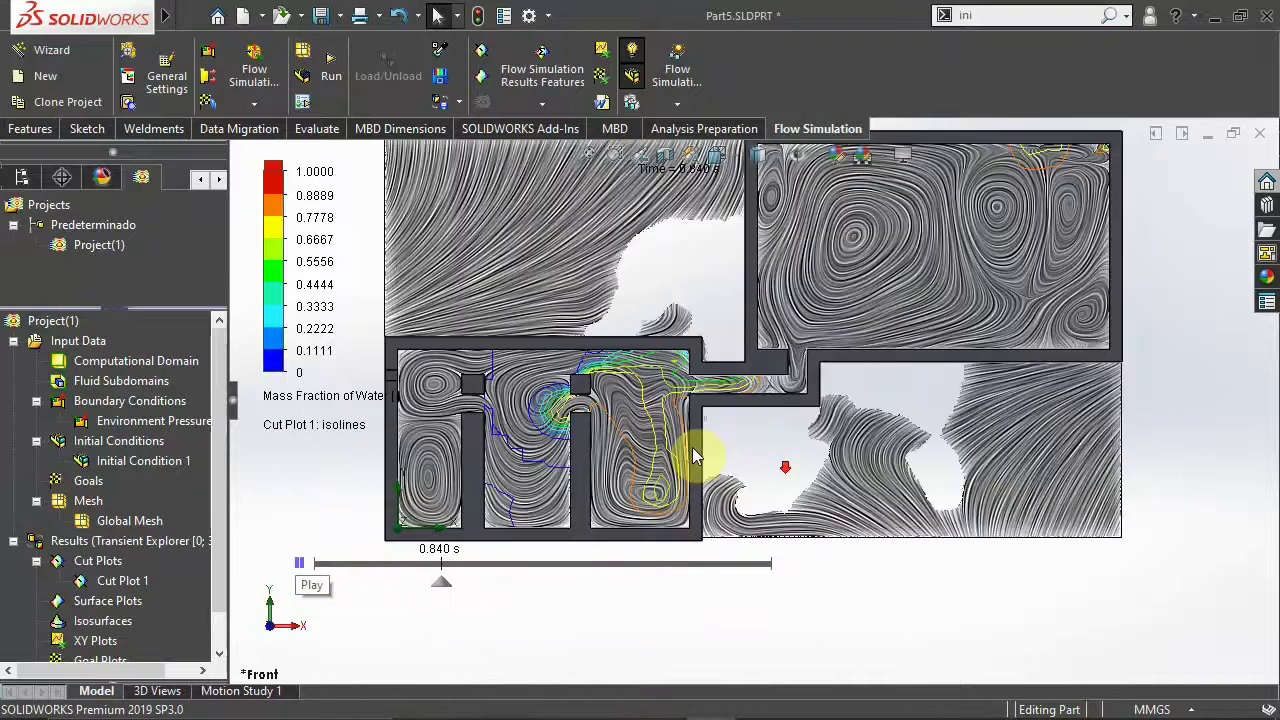
scroll(692, 447, "down", 3)
scroll(420, 380, "up", 2)
scroll(570, 430, "up", 3)
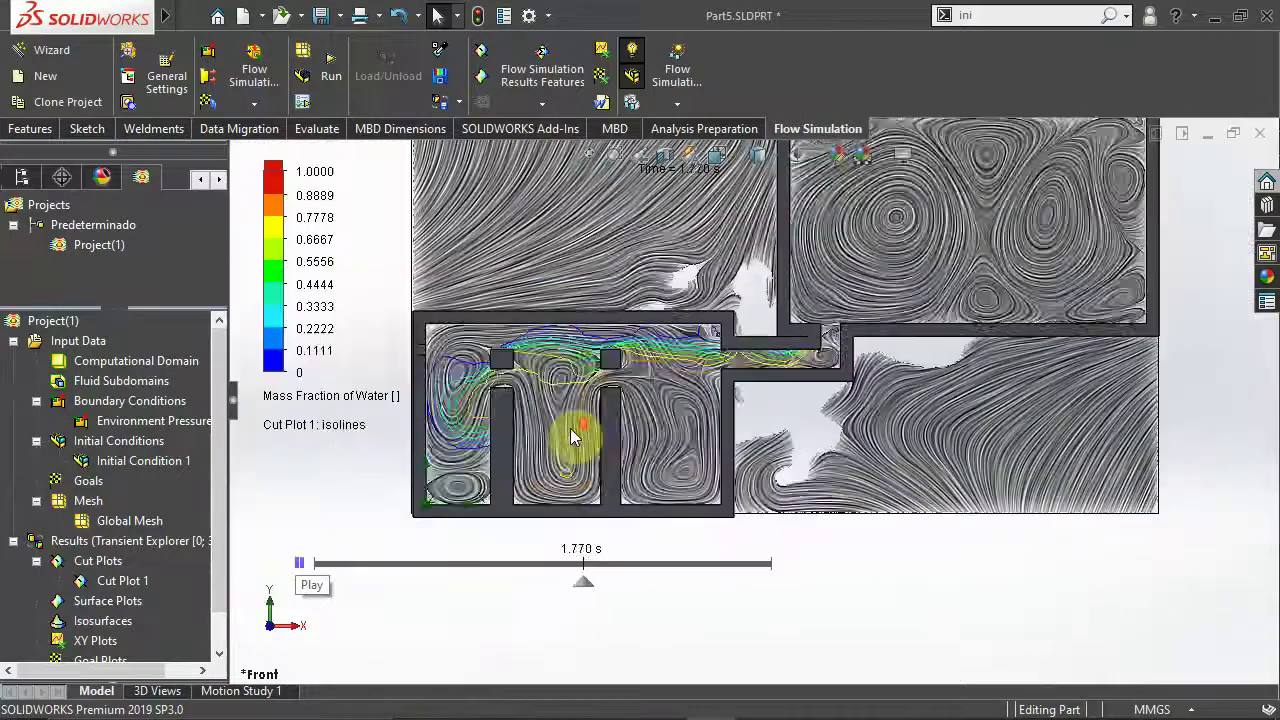
middle_click_drag(617, 400, 607, 447, "ctrl")
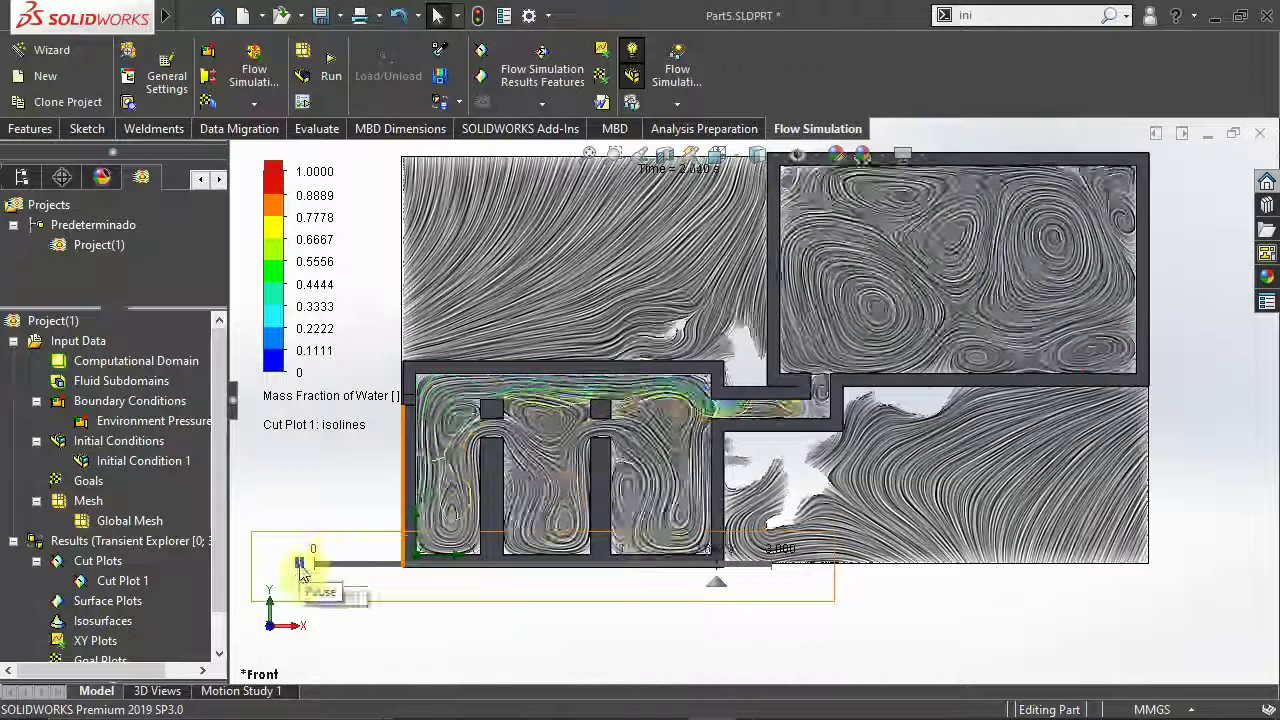
Step: Edit Cut Plot 1 to show Mass Fraction of Water contours with the streamlines
right_click(120, 580)
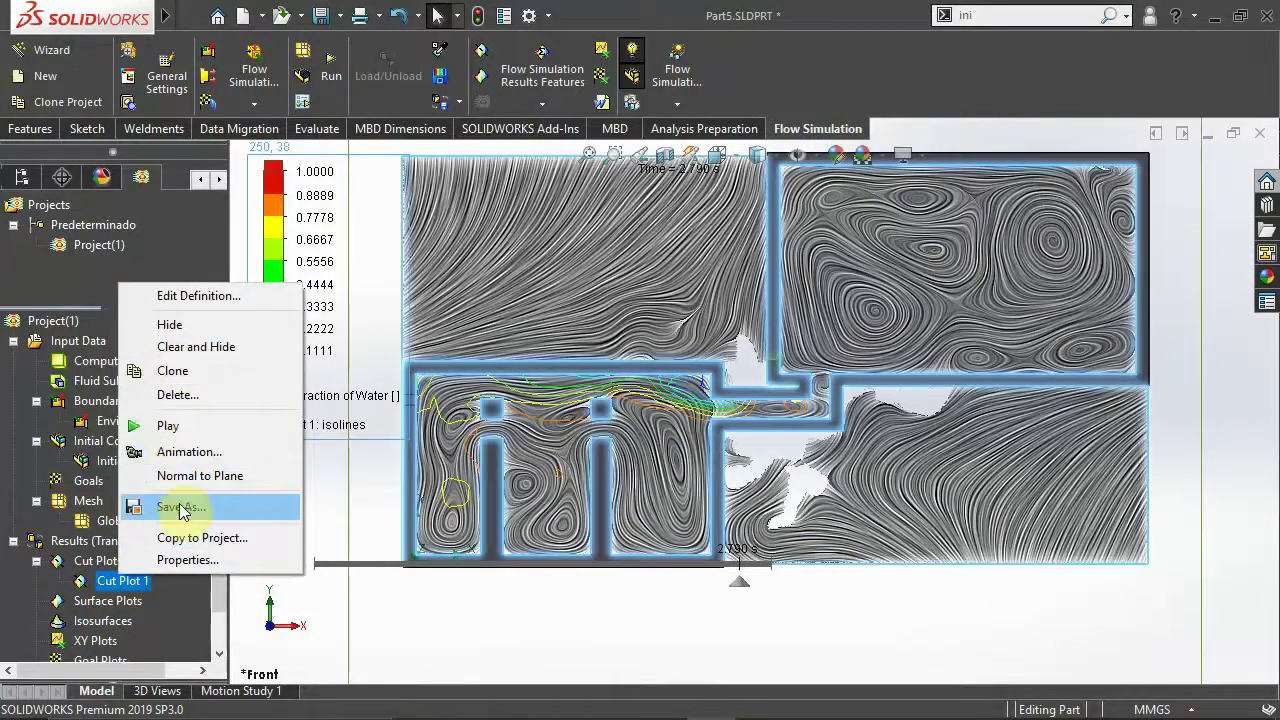
left_click(213, 293)
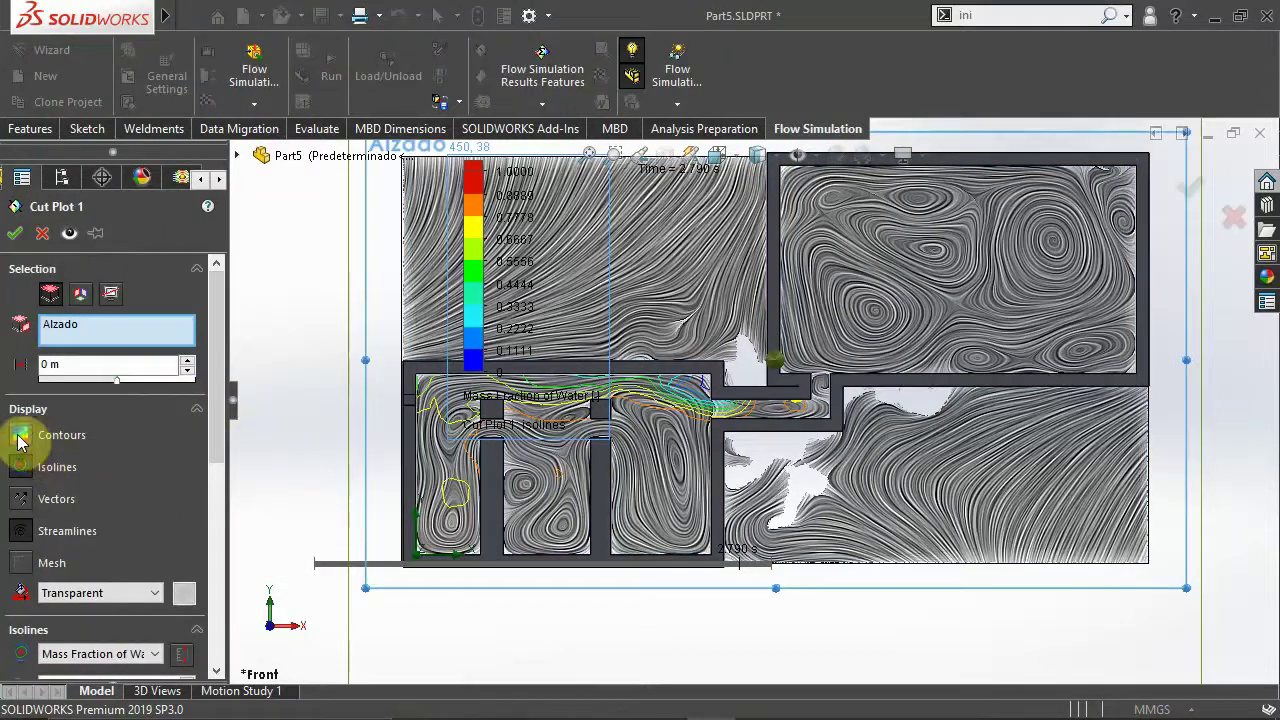
left_click(20, 435)
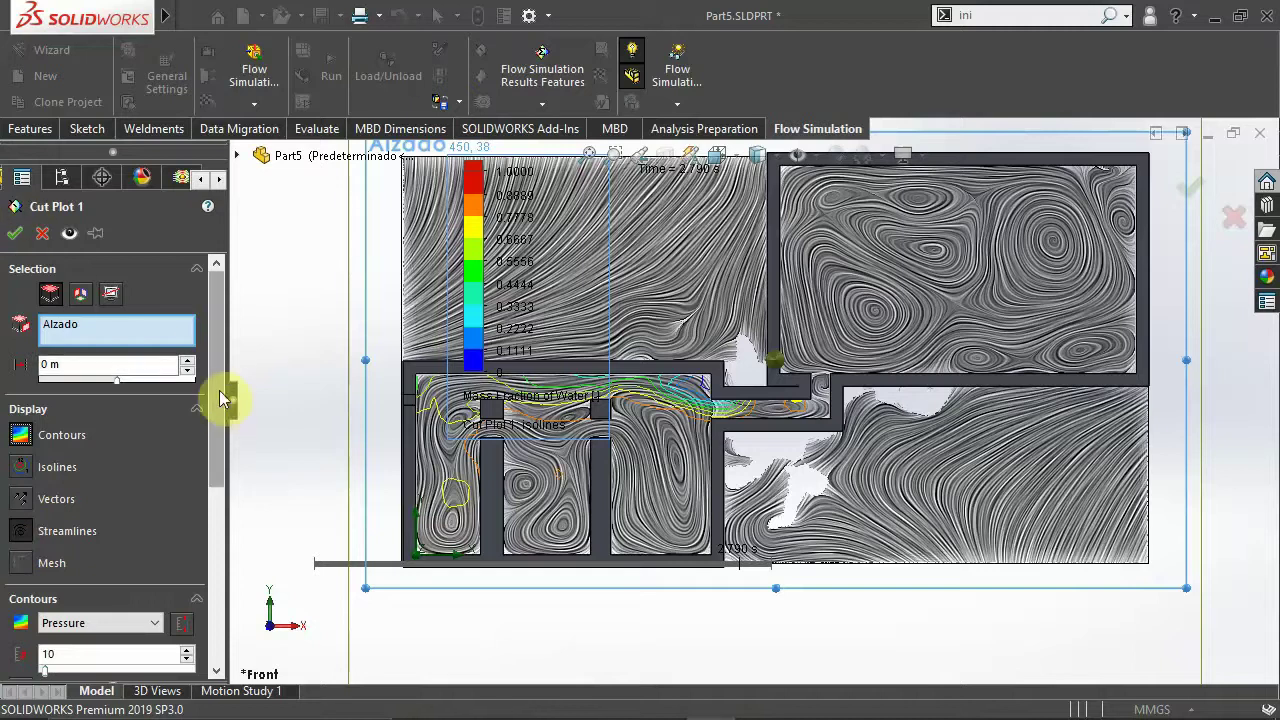
scroll(222, 488, "down", 1)
scroll(222, 488, "down", 3)
left_click(155, 434)
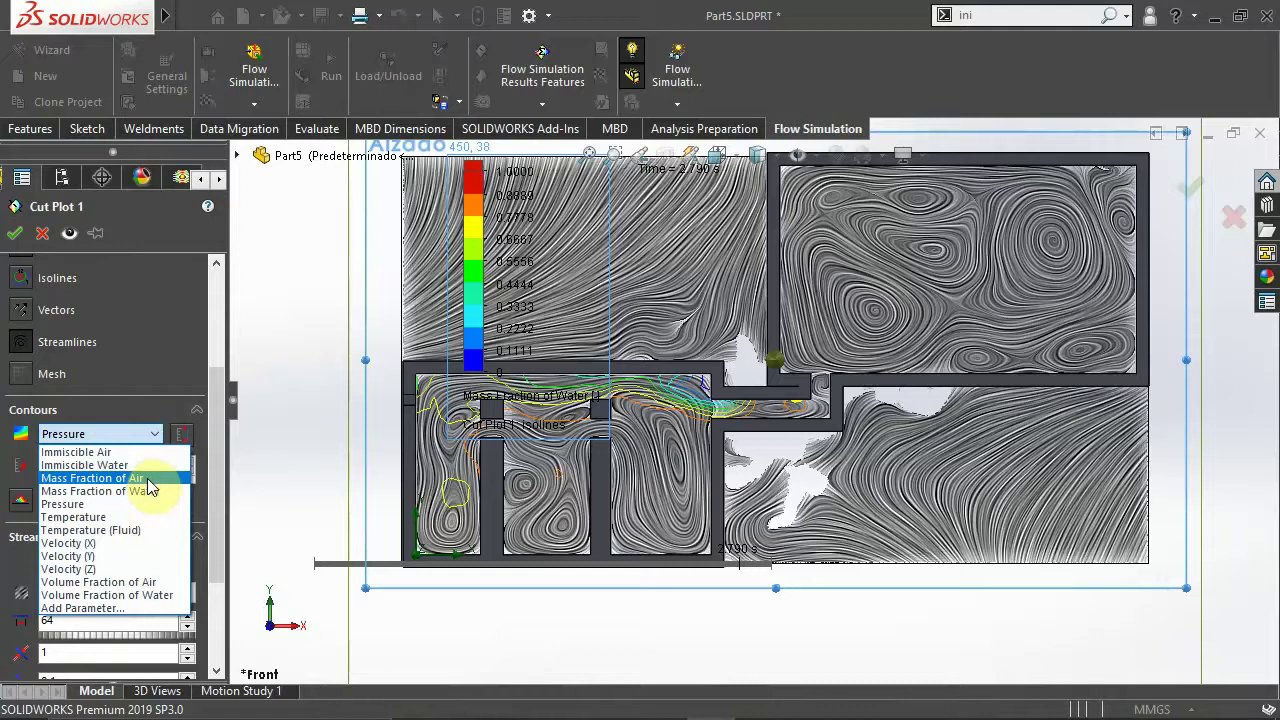
left_click(152, 492)
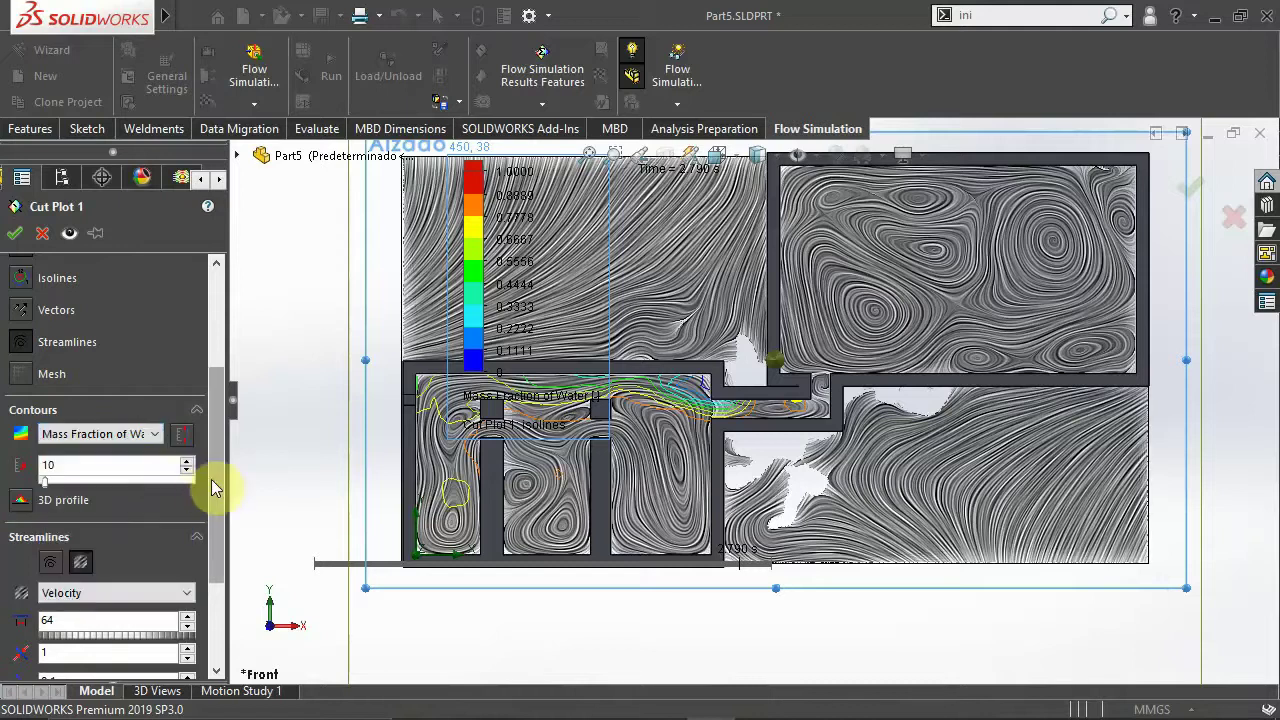
scroll(214, 500, "down", 3)
left_click_drag(211, 518, 211, 340)
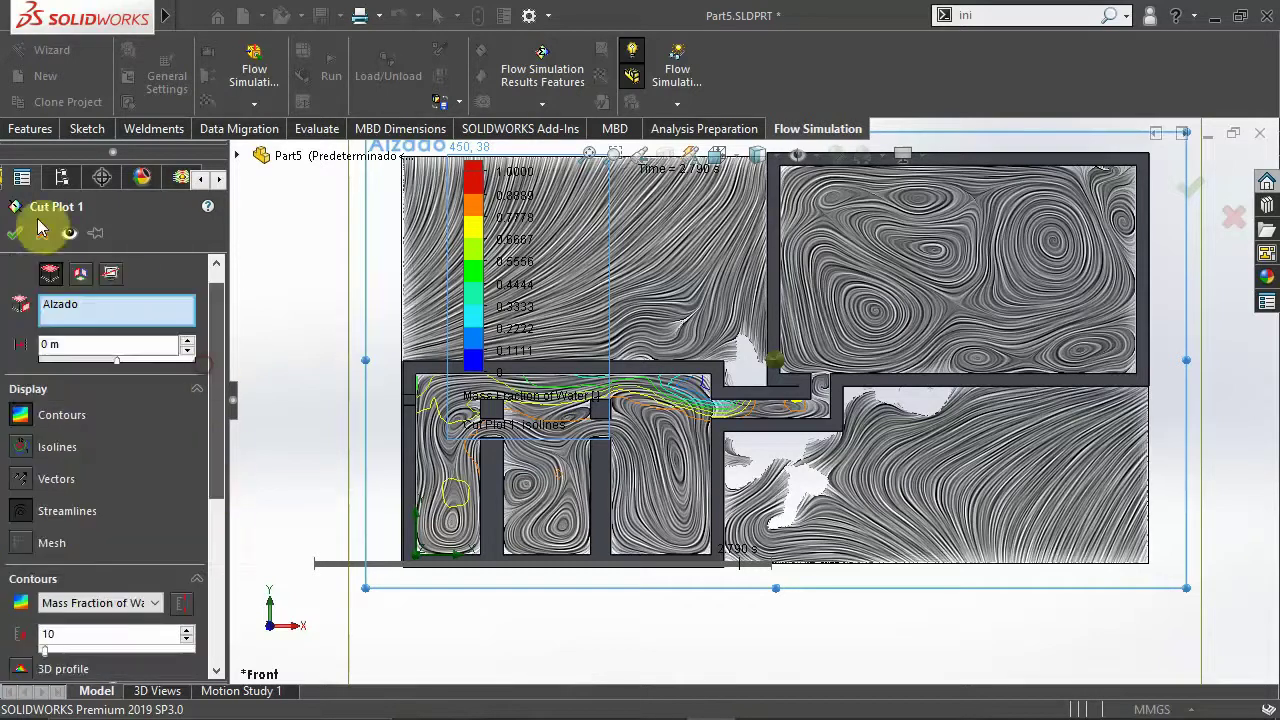
left_click(14, 233)
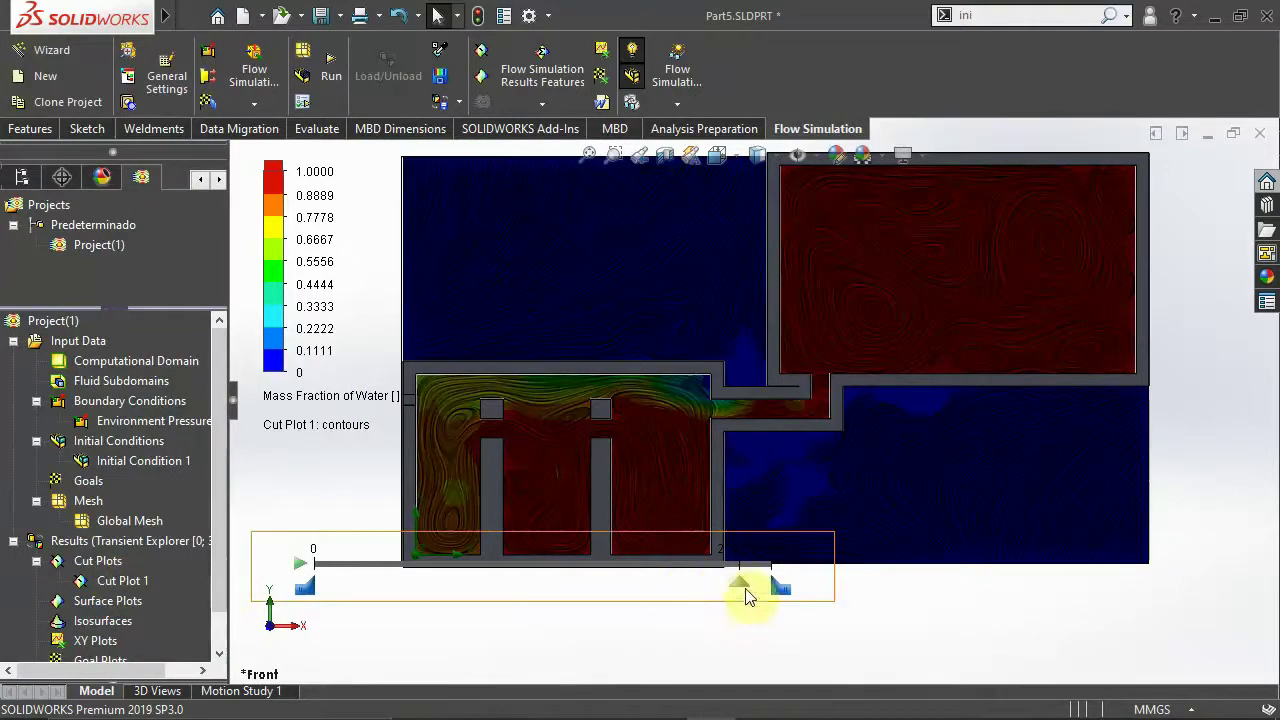
Step: Rewind the contour results to 0 s, play the animation and zoom into the channel
left_click_drag(745, 590, 308, 570)
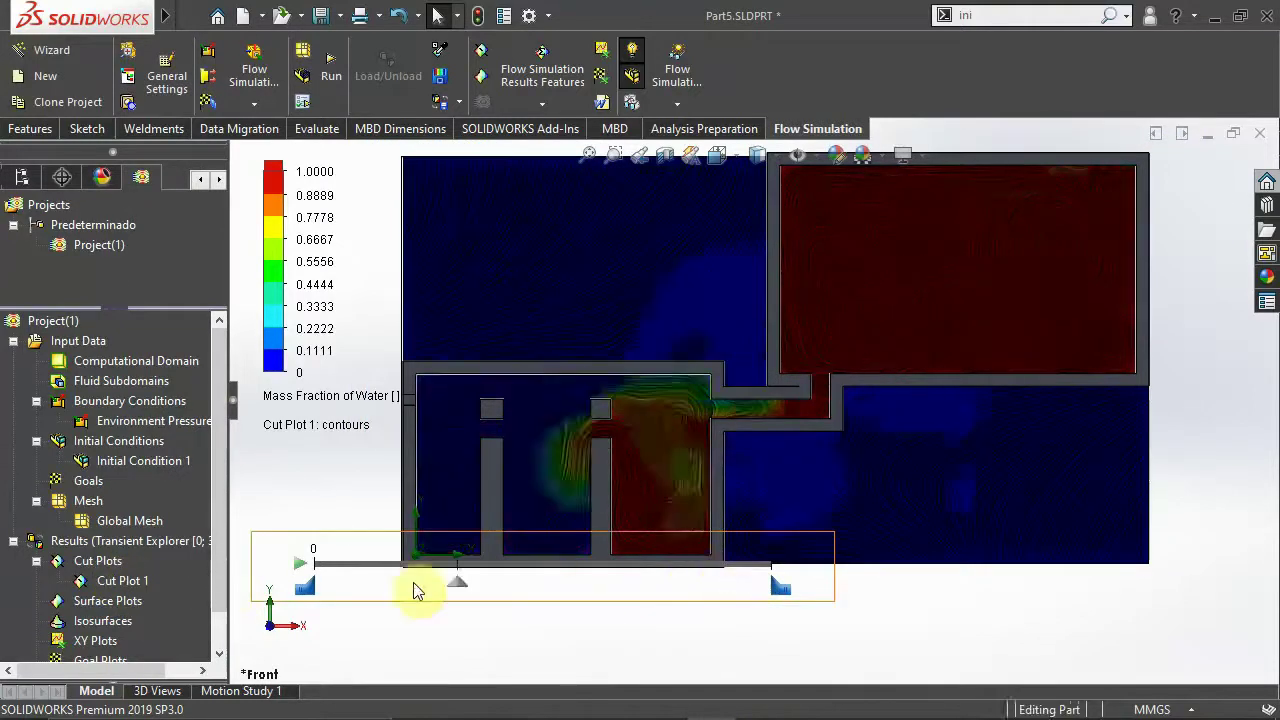
left_click(303, 566)
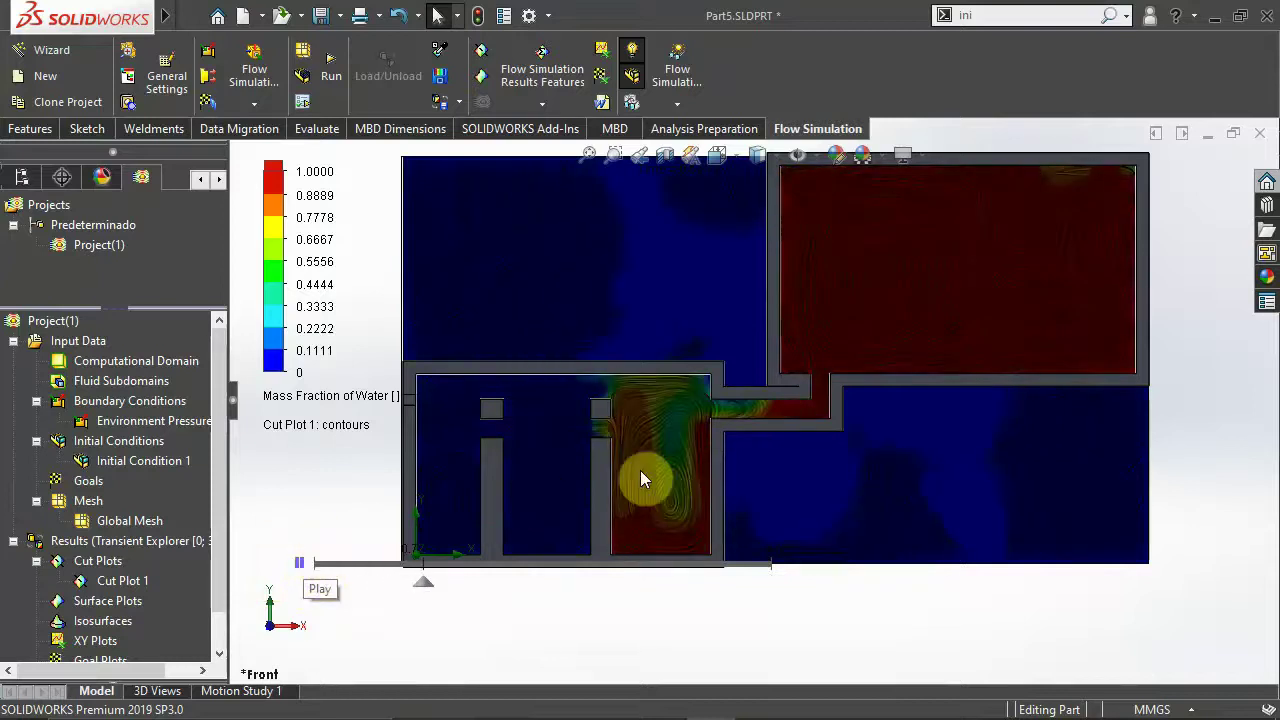
scroll(669, 476, "down", 2)
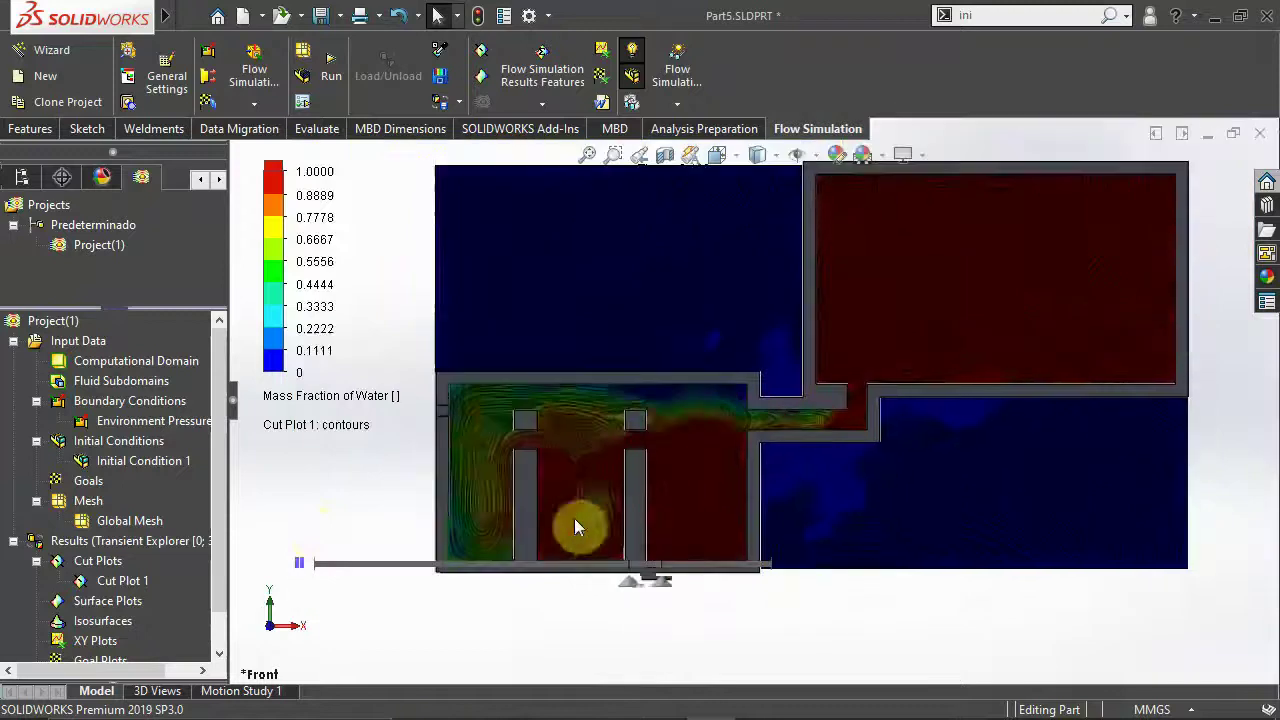
Step: Hide Cut Plot 1, then open Surface Plots and cancel it
right_click(124, 580)
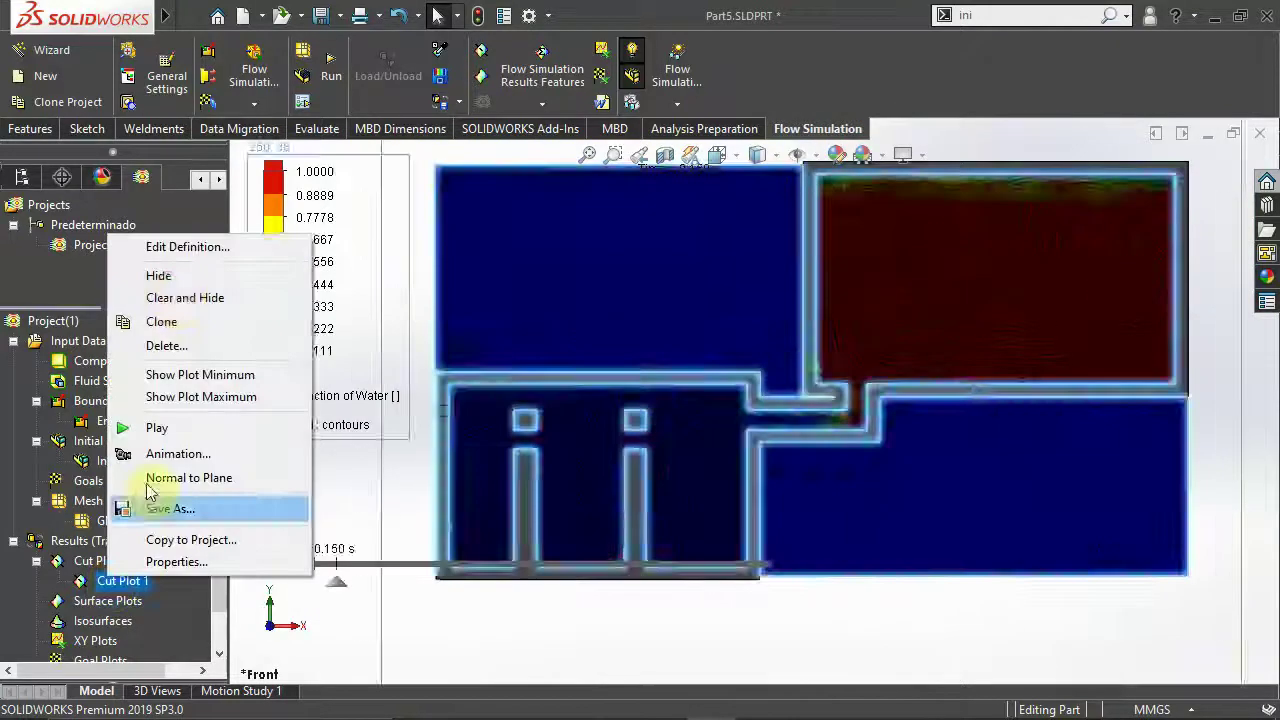
left_click(158, 275)
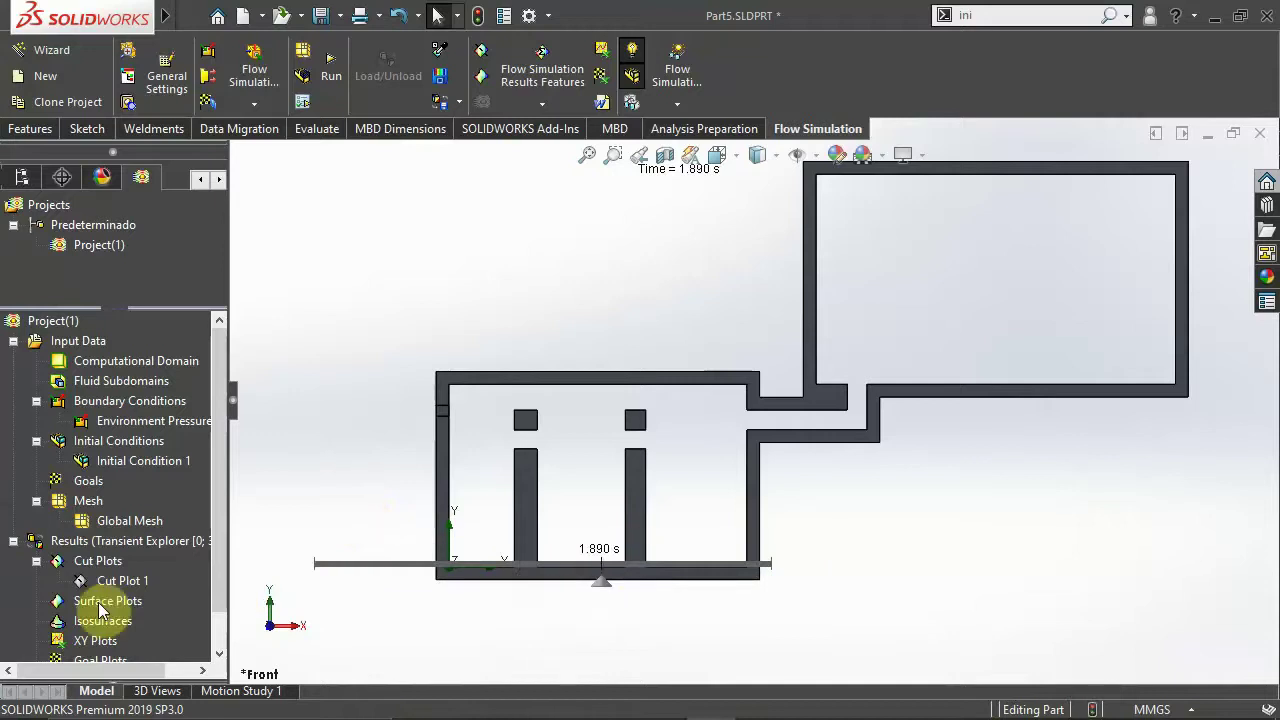
scroll(98, 600, "down", 2)
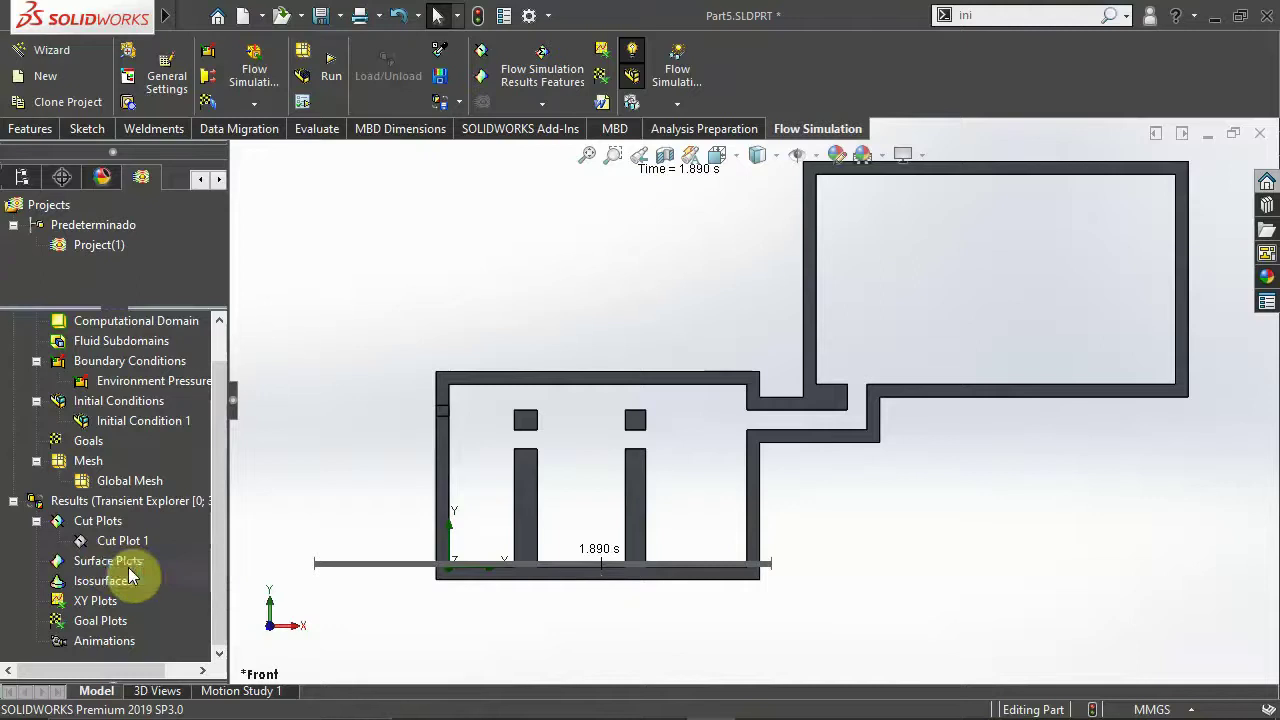
left_click(44, 228)
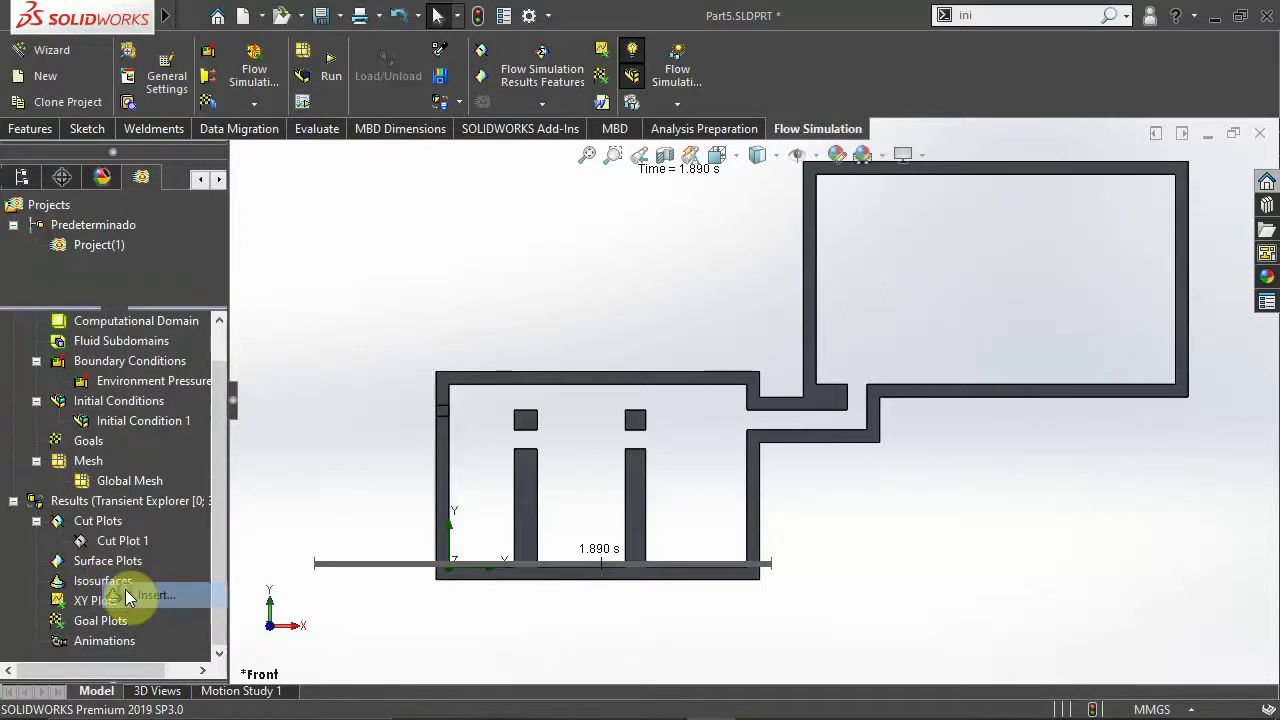
Step: Insert Isosurfaces 1 for Mass Fraction of Water at value 0.5
double_click(150, 582)
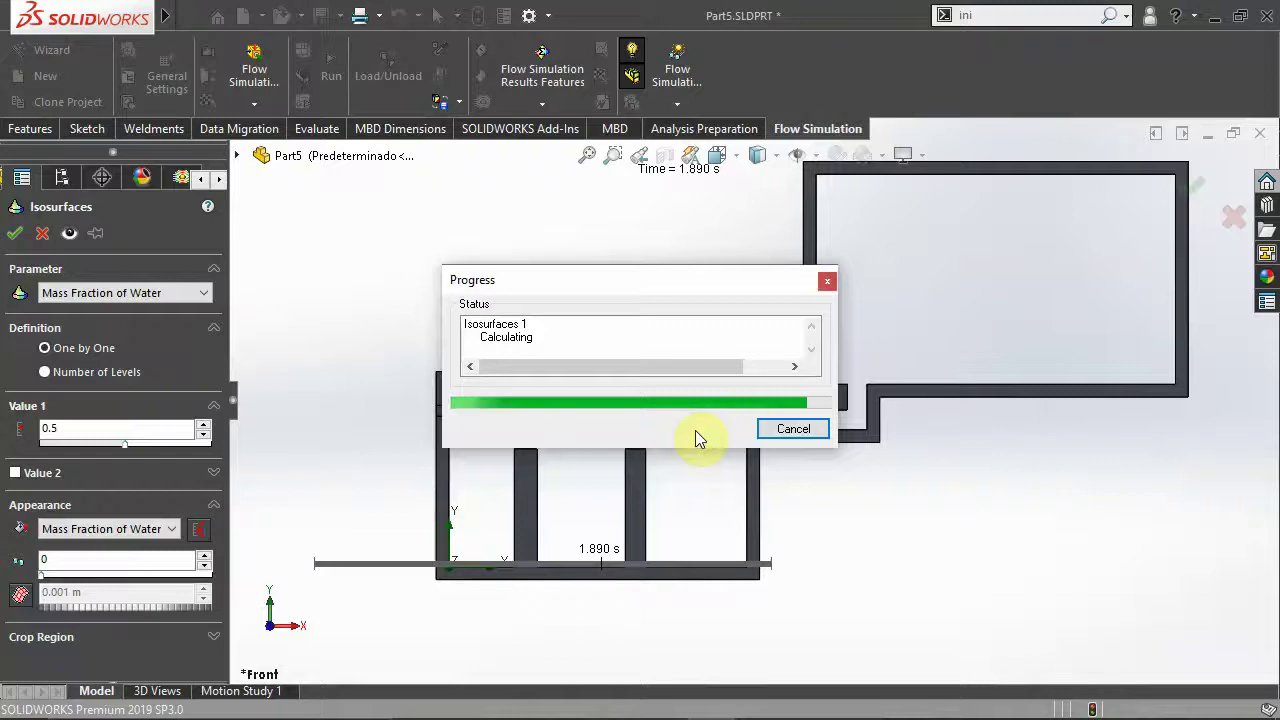
scroll(825, 420, "down", 3)
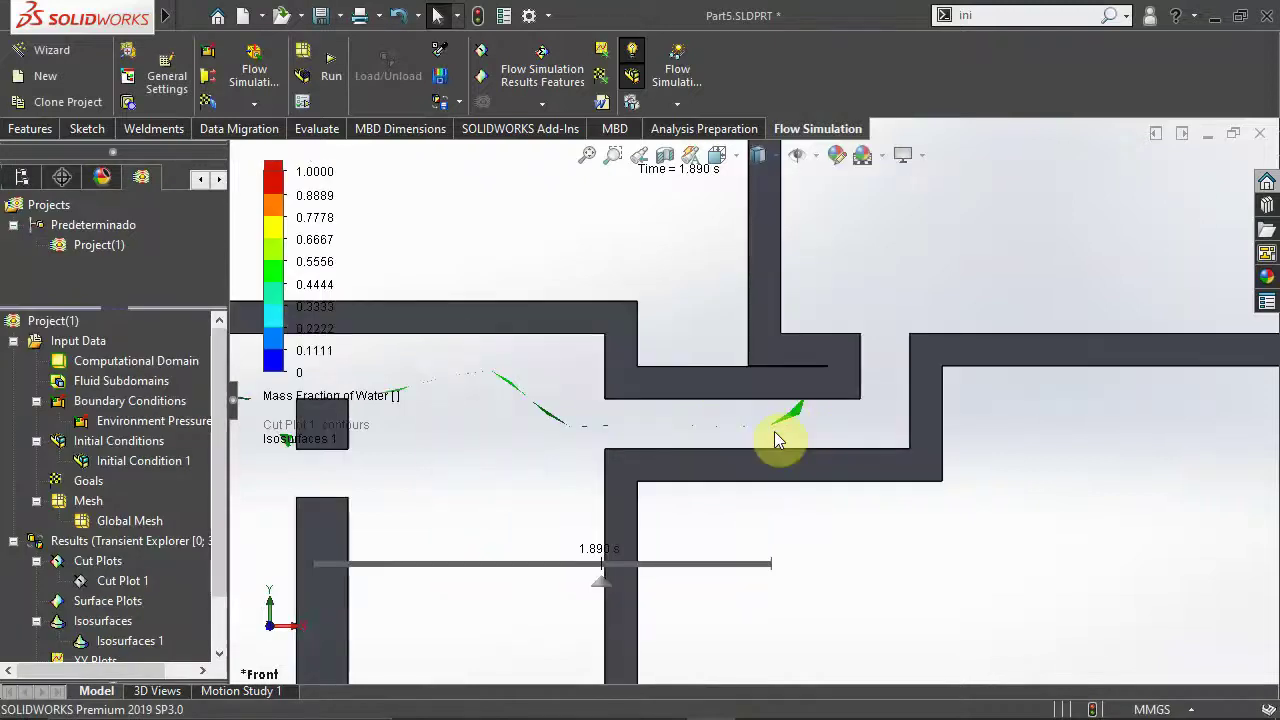
Step: Orbit to a 3D view, rewind to 0 s and play the isosurface animation
middle_click_drag(700, 505, 714, 466)
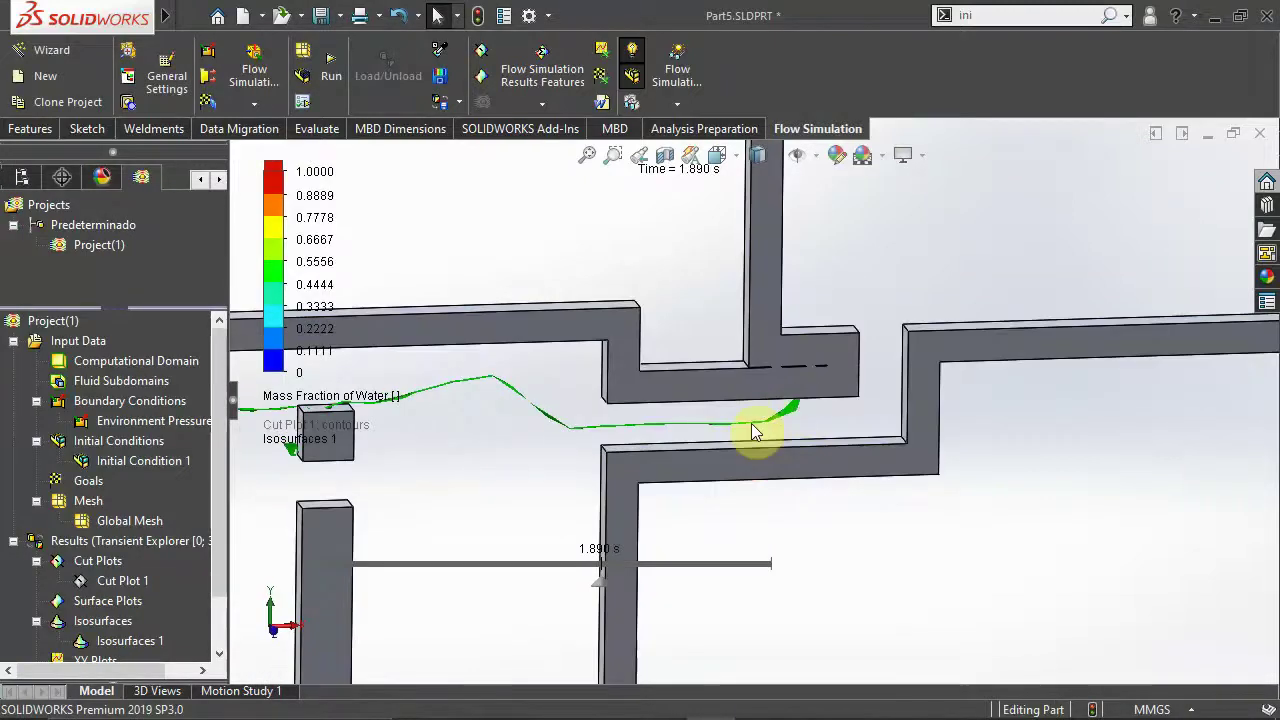
left_click_drag(596, 586, 309, 588)
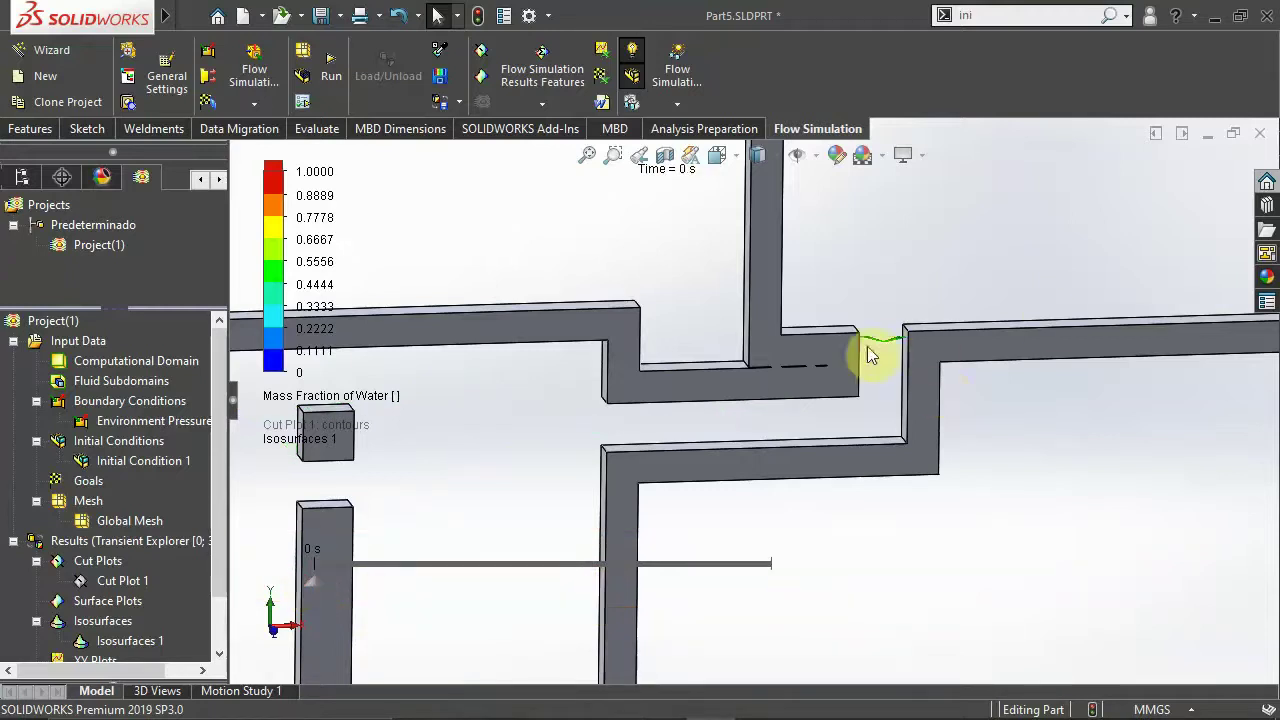
mouse_move(327, 575)
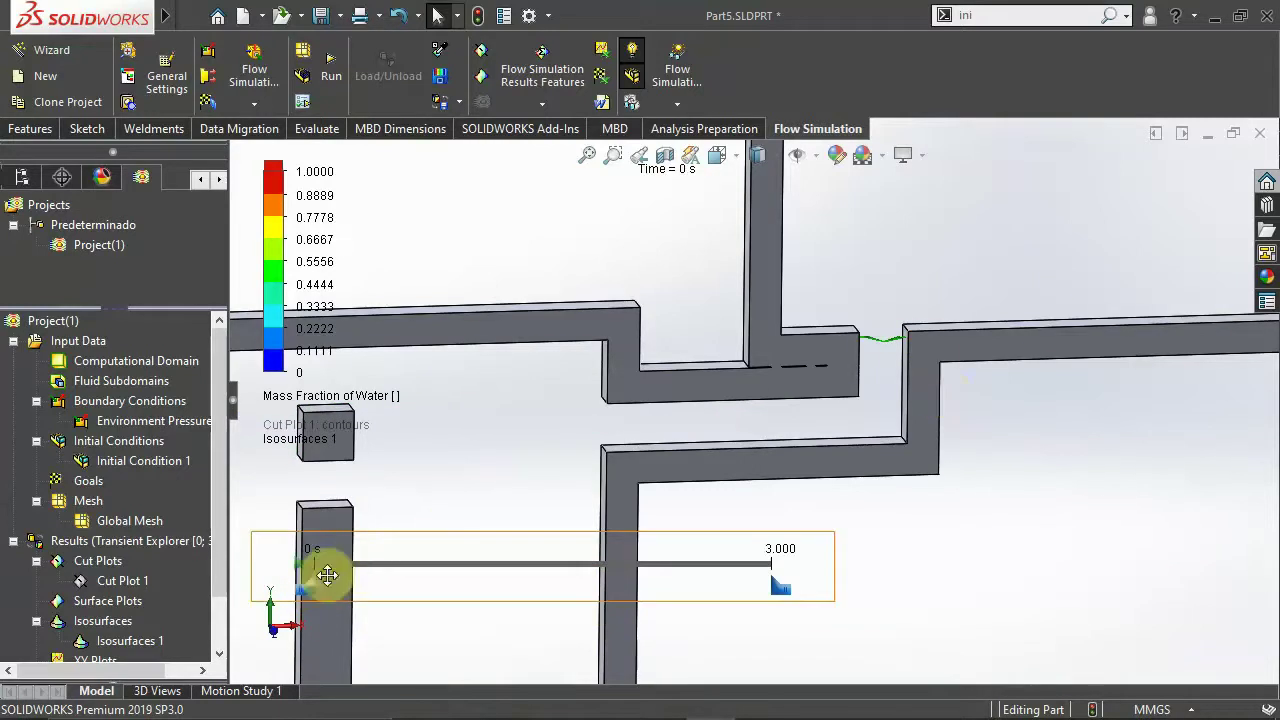
left_click(301, 565)
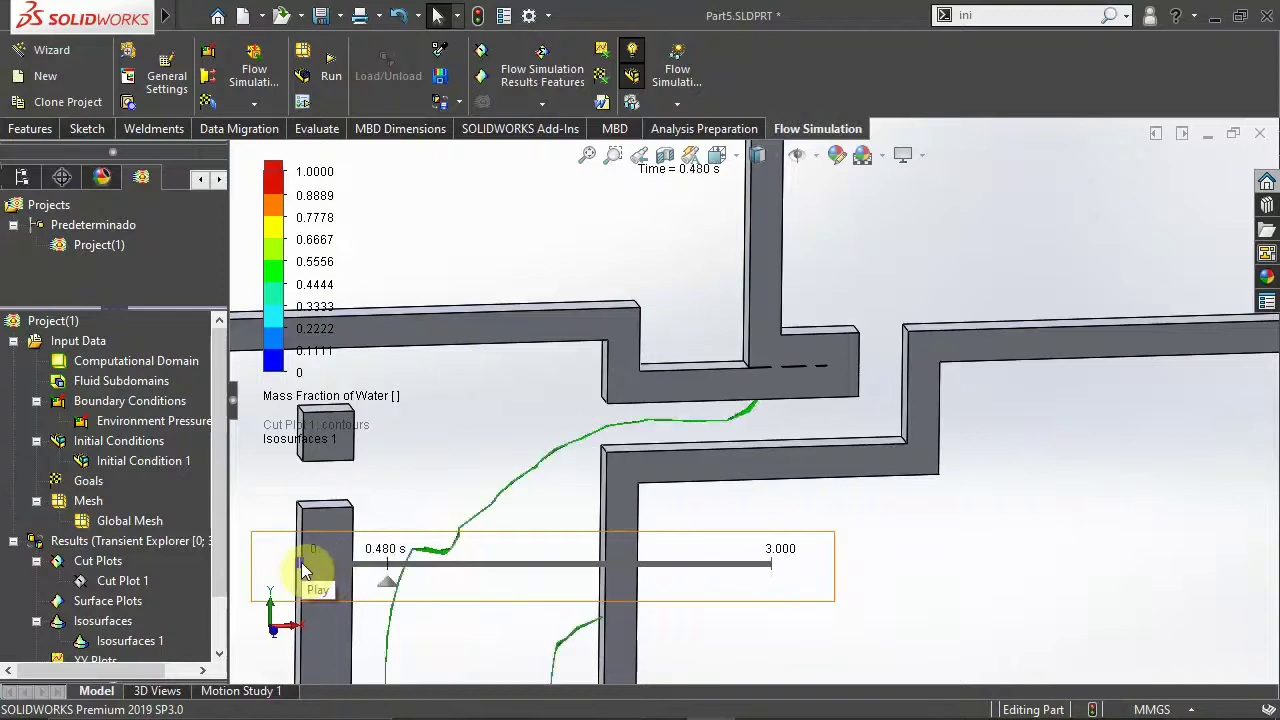
mouse_move(574, 485)
middle_mouse_down("ctrl")
mouse_move(686, 500)
mouse_move(849, 494)
middle_mouse_up("ctrl")
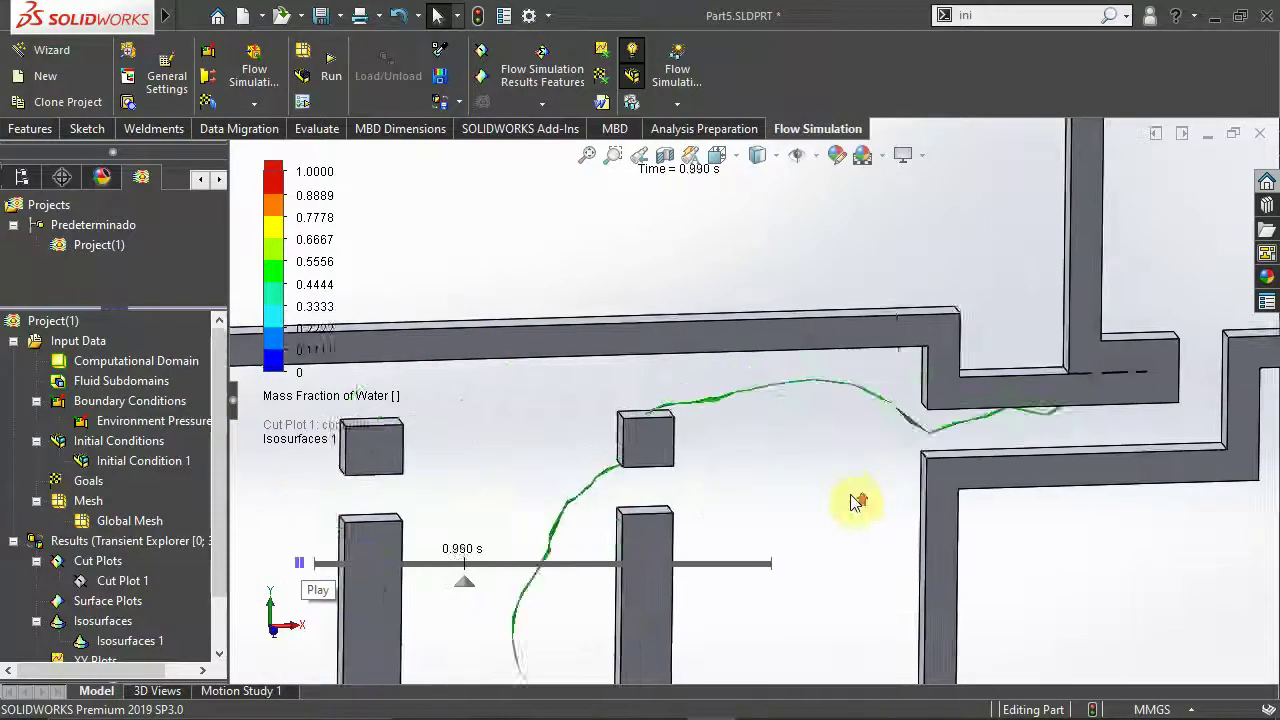
scroll(849, 494, "up", 2)
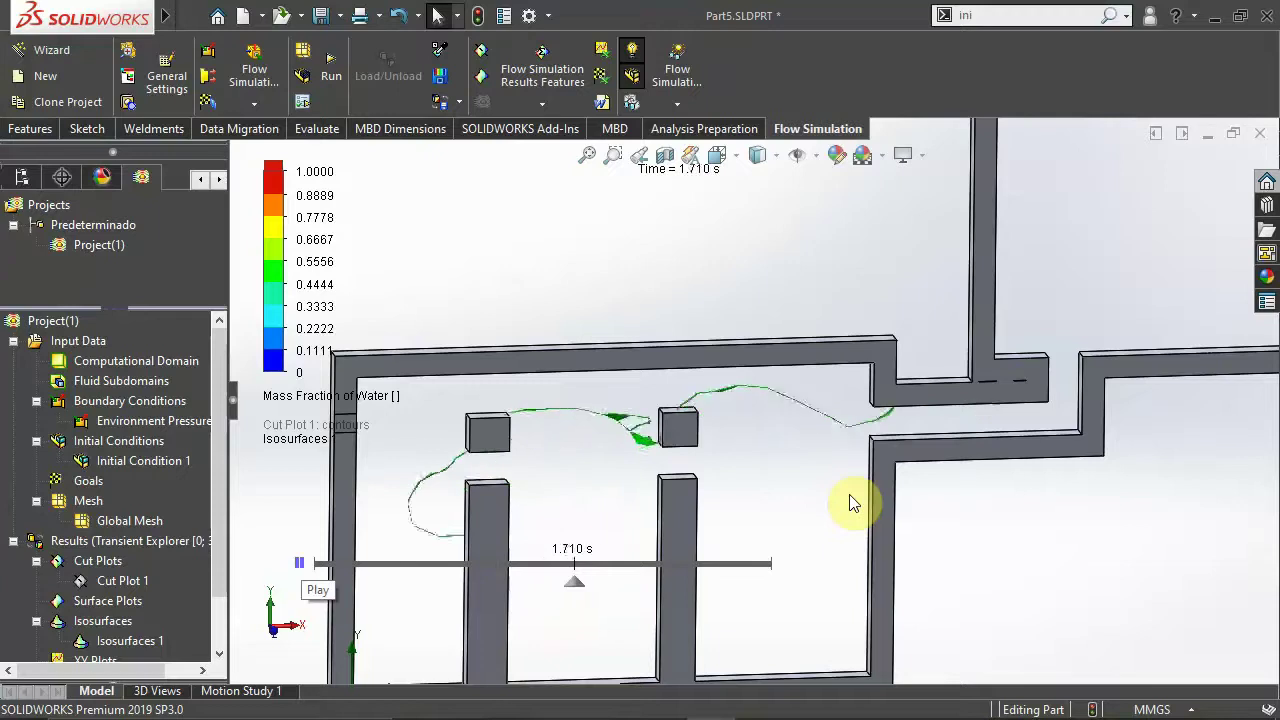
scroll(810, 503, "up", 1)
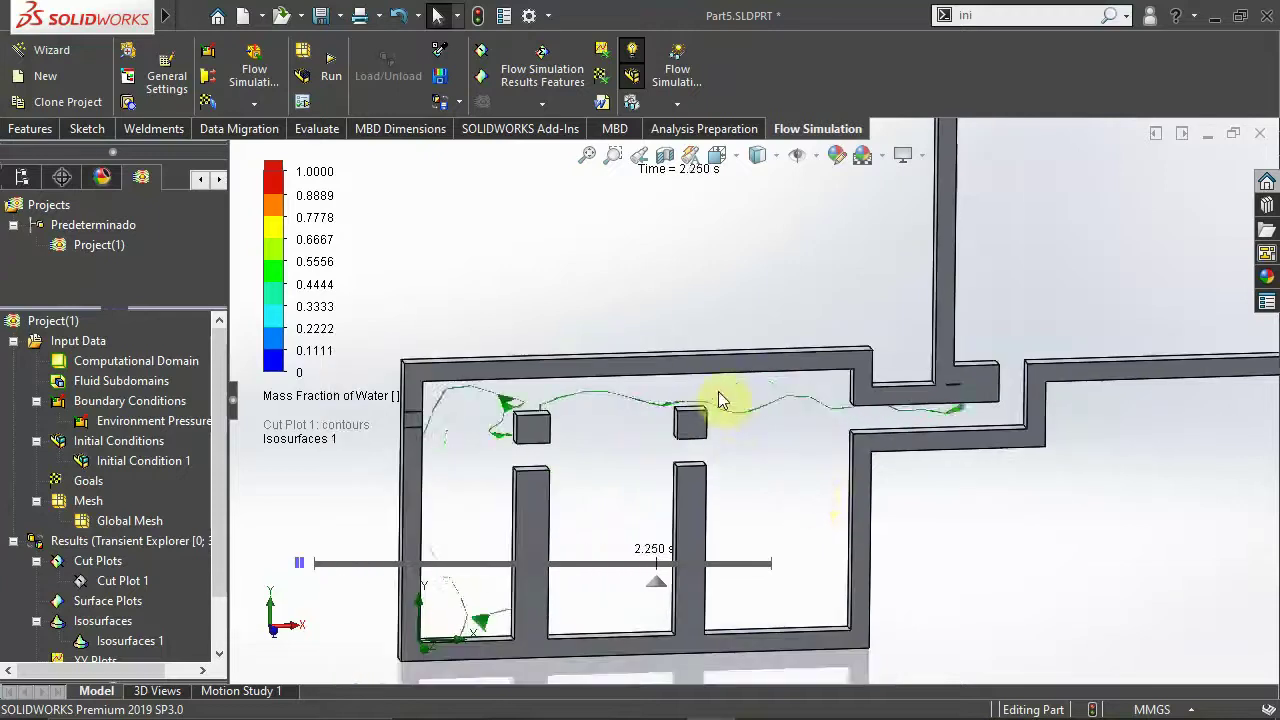
left_click(697, 316)
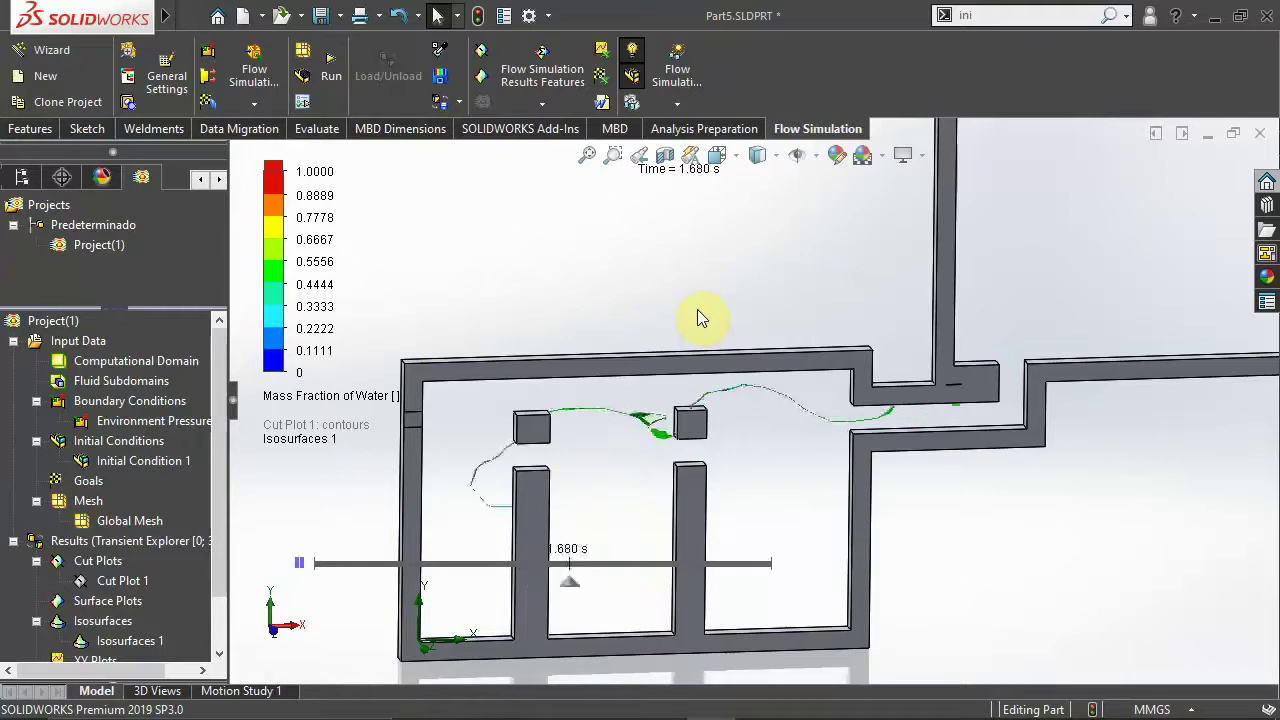